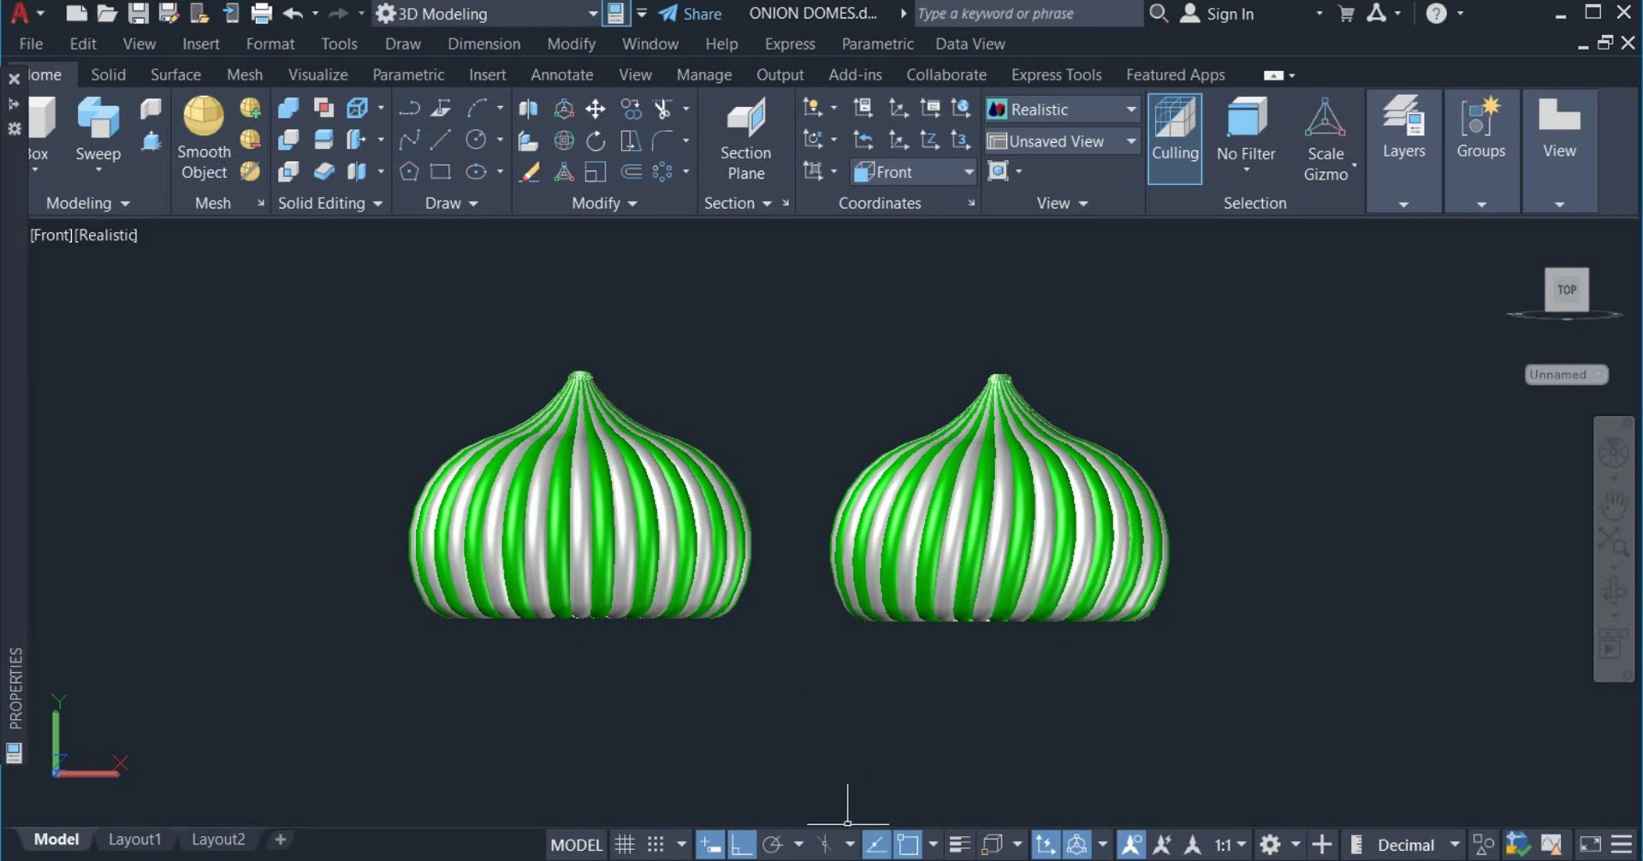
Switch to Drawing3.dwg and configure its drawing units to a length precision of 0 and millimeters for inserted content
{"action": "mouse_move", "coordinate": [847, 851]}
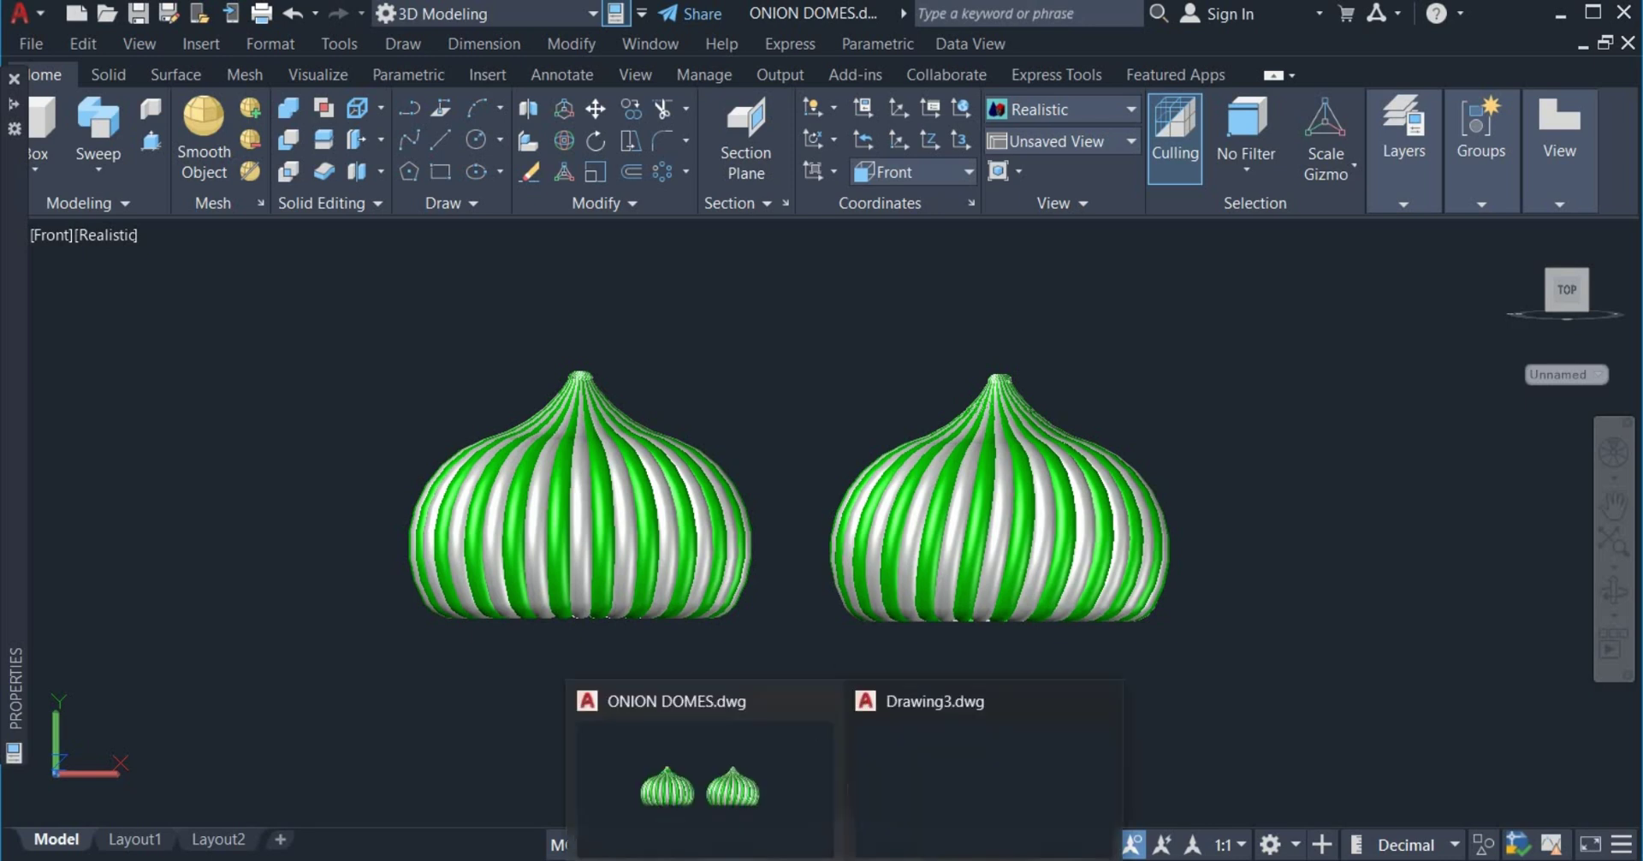
{"action": "left_click", "coordinate": [913, 813]}
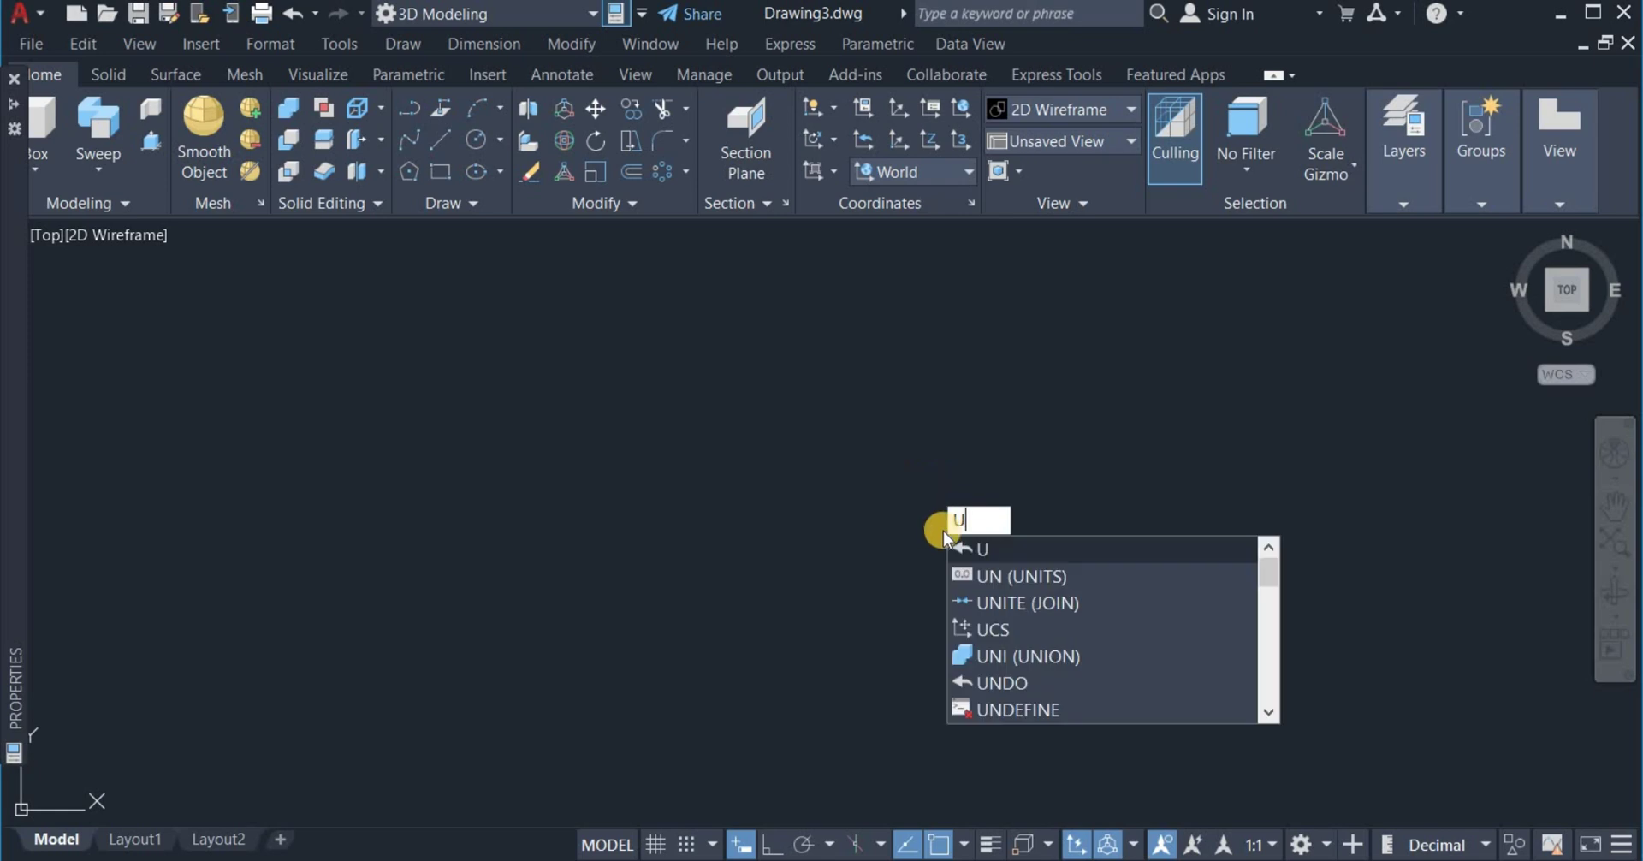
{"action": "left_click", "coordinate": [1001, 572]}
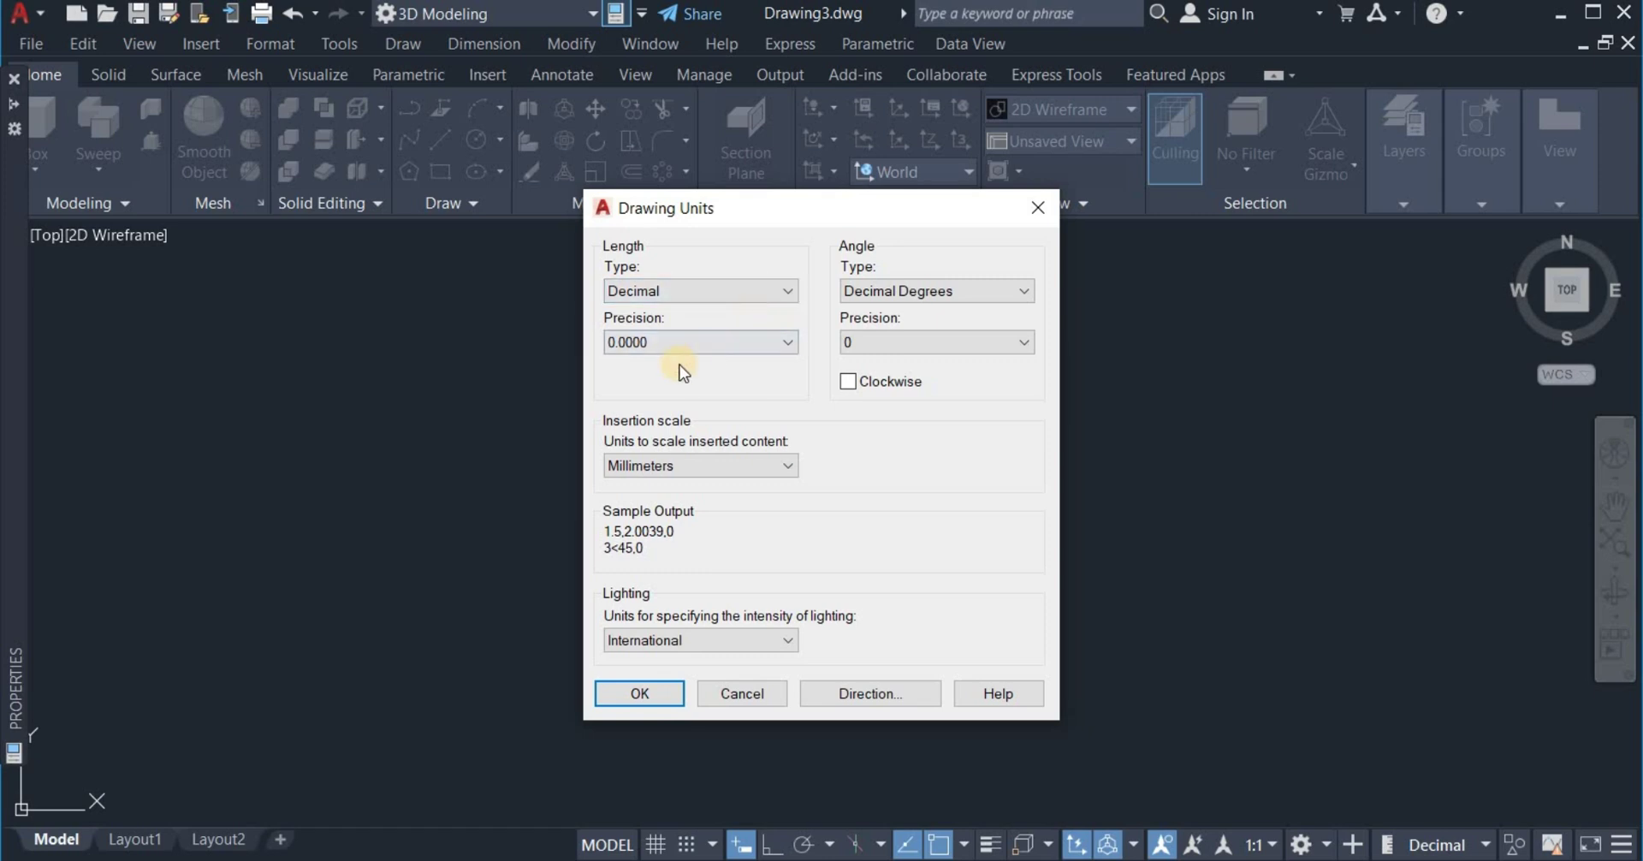
{"action": "left_click", "coordinate": [781, 344]}
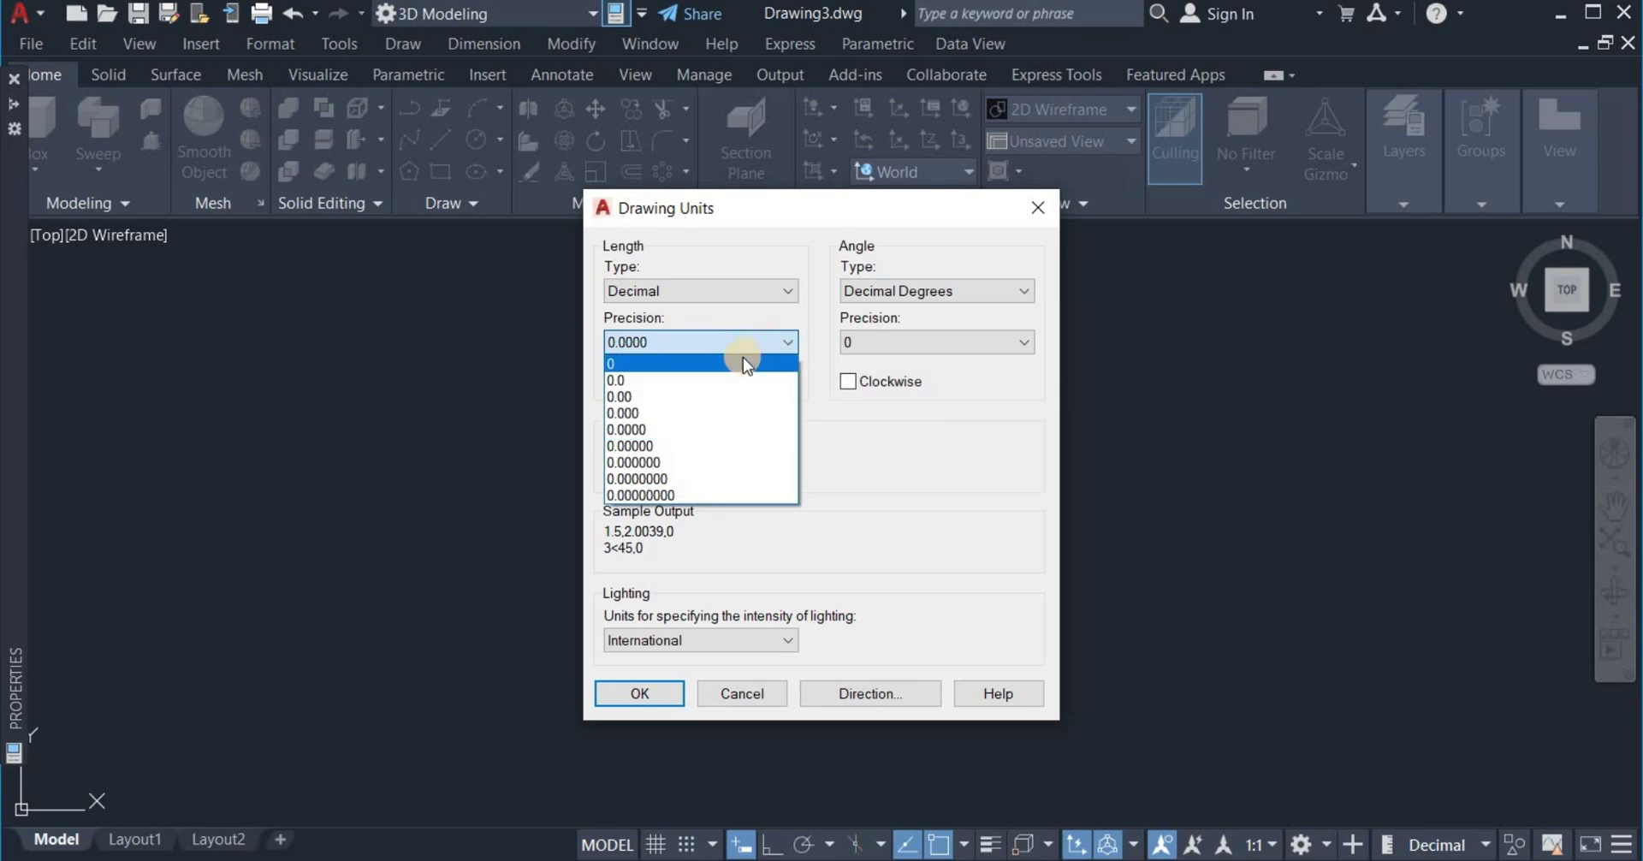
{"action": "left_click", "coordinate": [743, 359]}
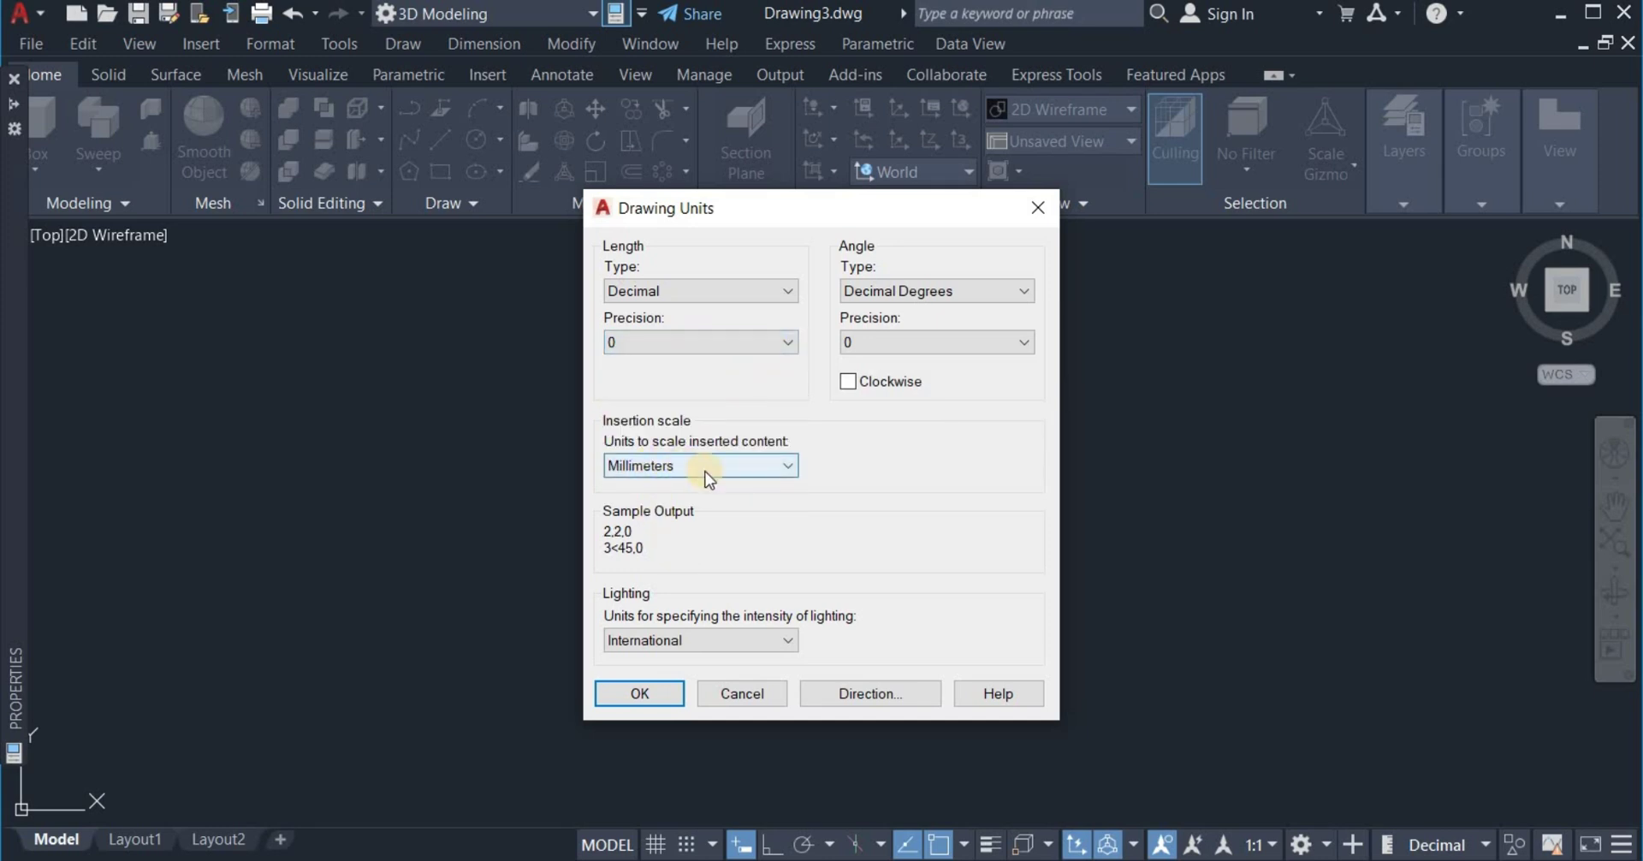
{"action": "left_click", "coordinate": [788, 469]}
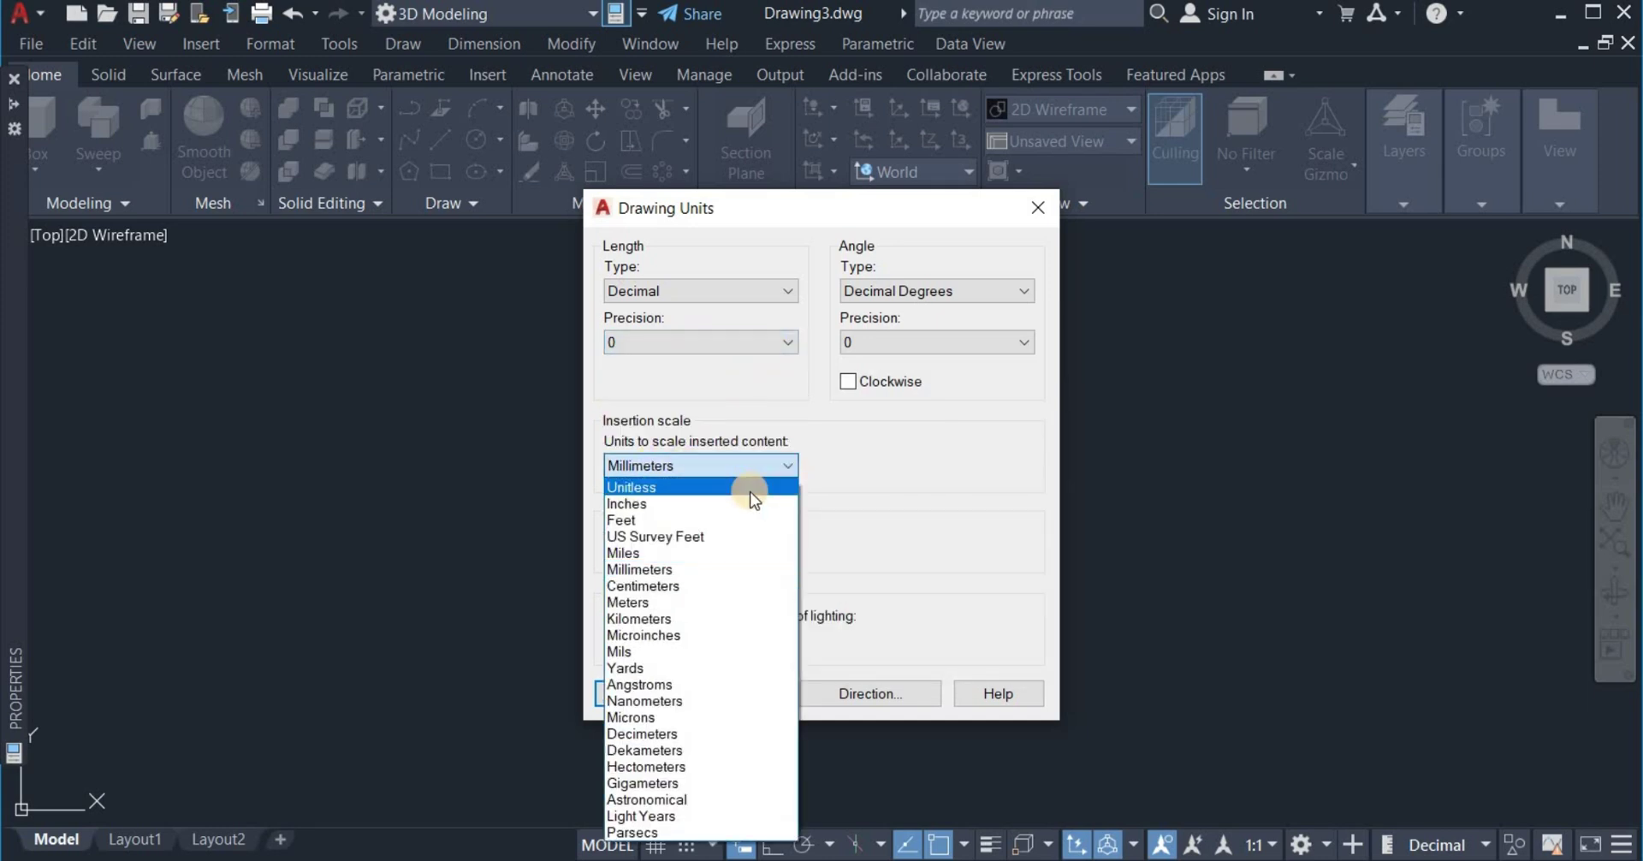
{"action": "left_click", "coordinate": [717, 570]}
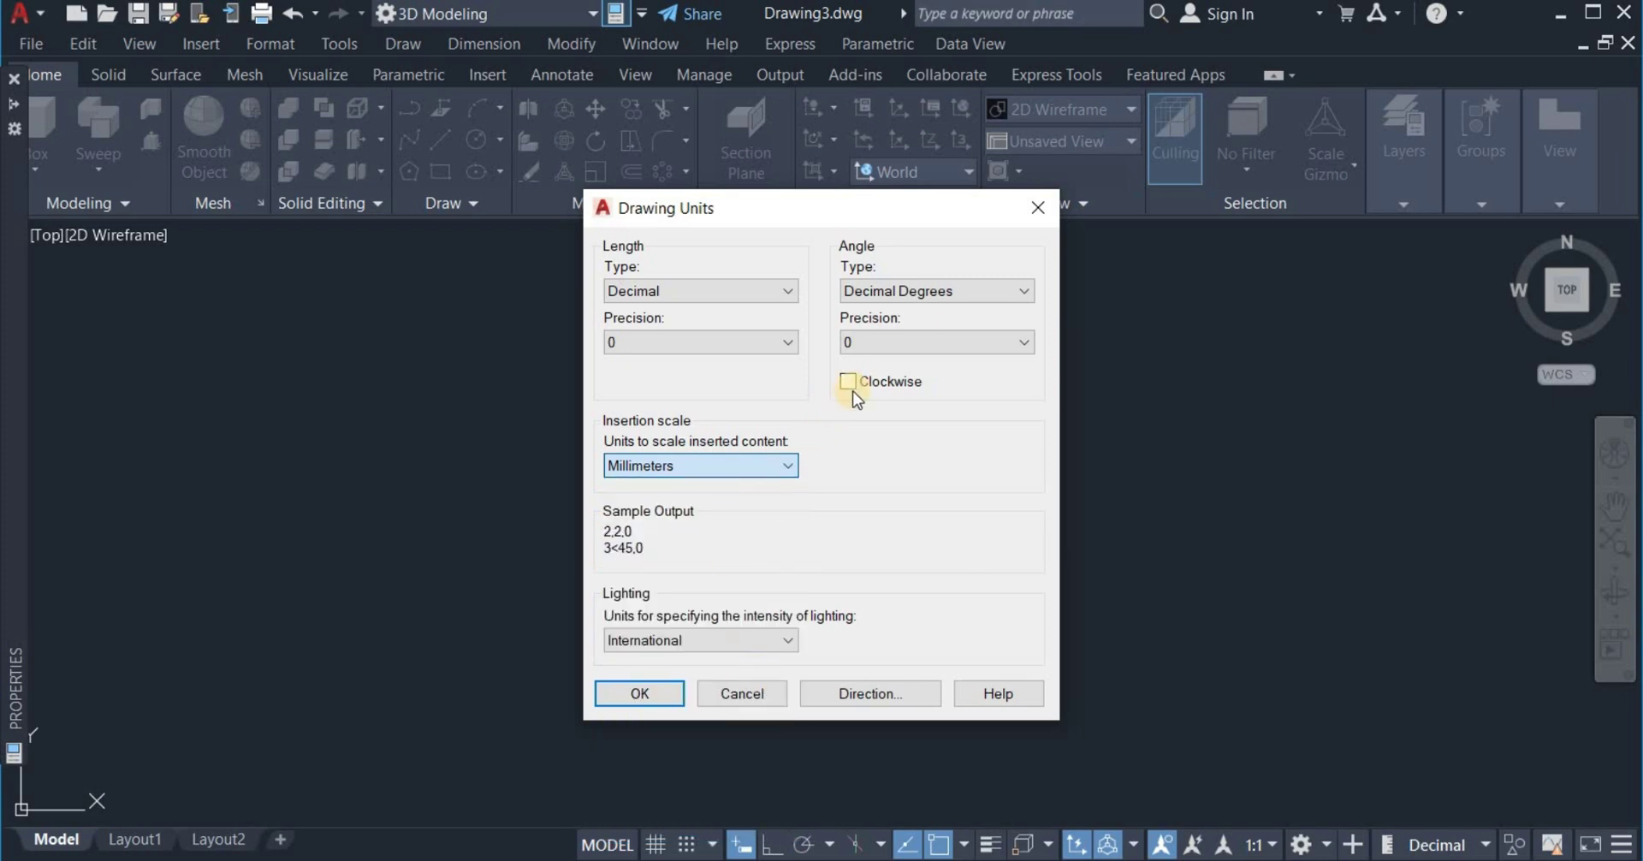
{"action": "left_click", "coordinate": [644, 695]}
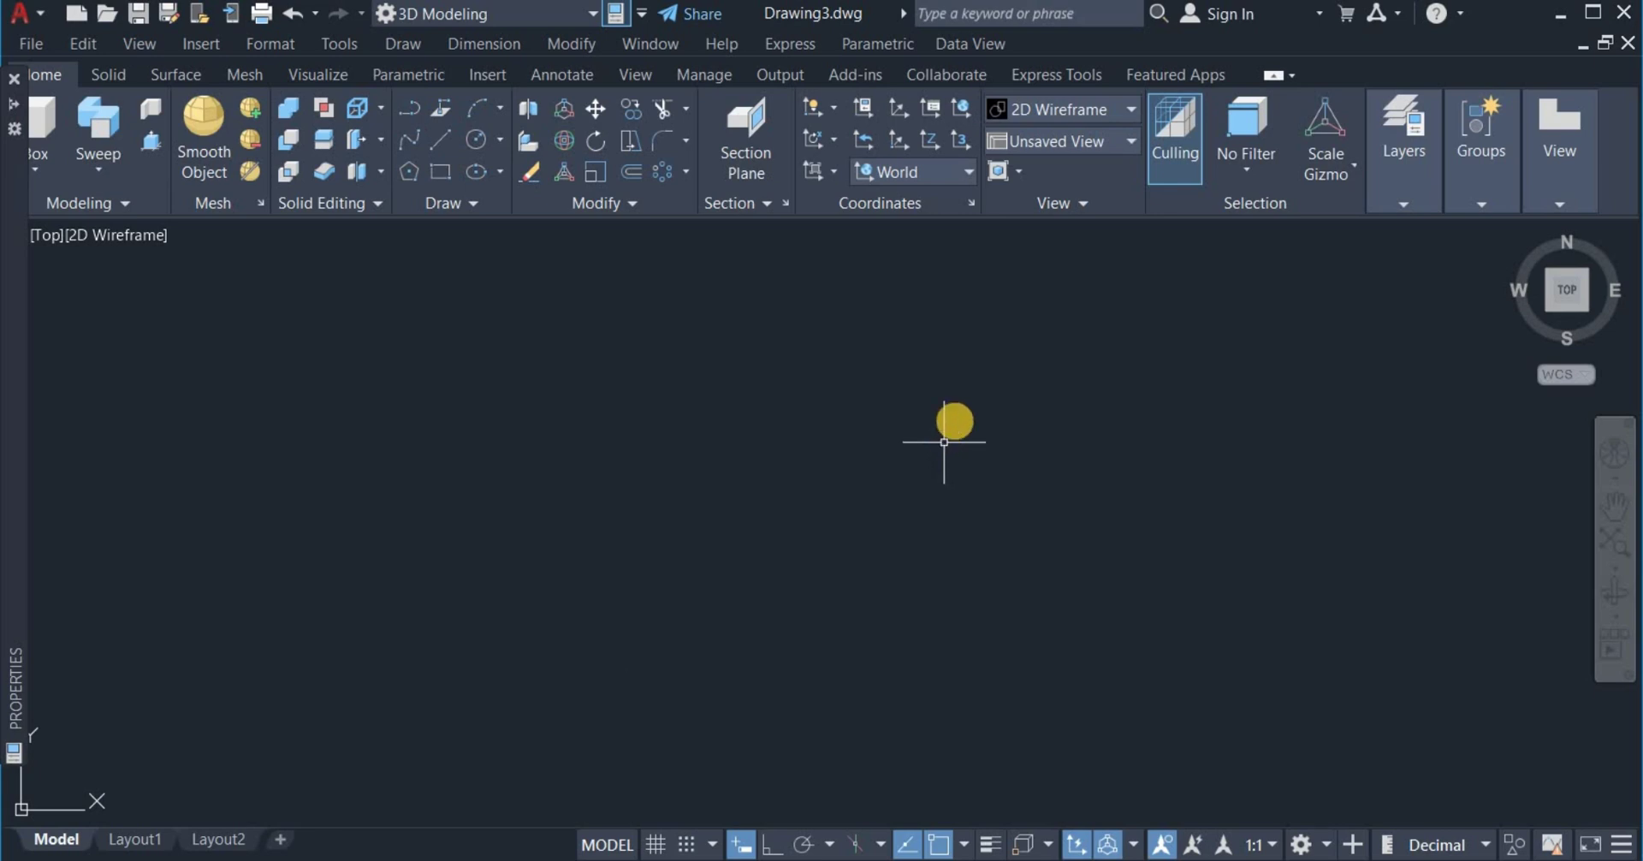
Set the viewport to the Front view and keep the 3D Modeling workspace active
{"action": "left_click", "coordinate": [1122, 143]}
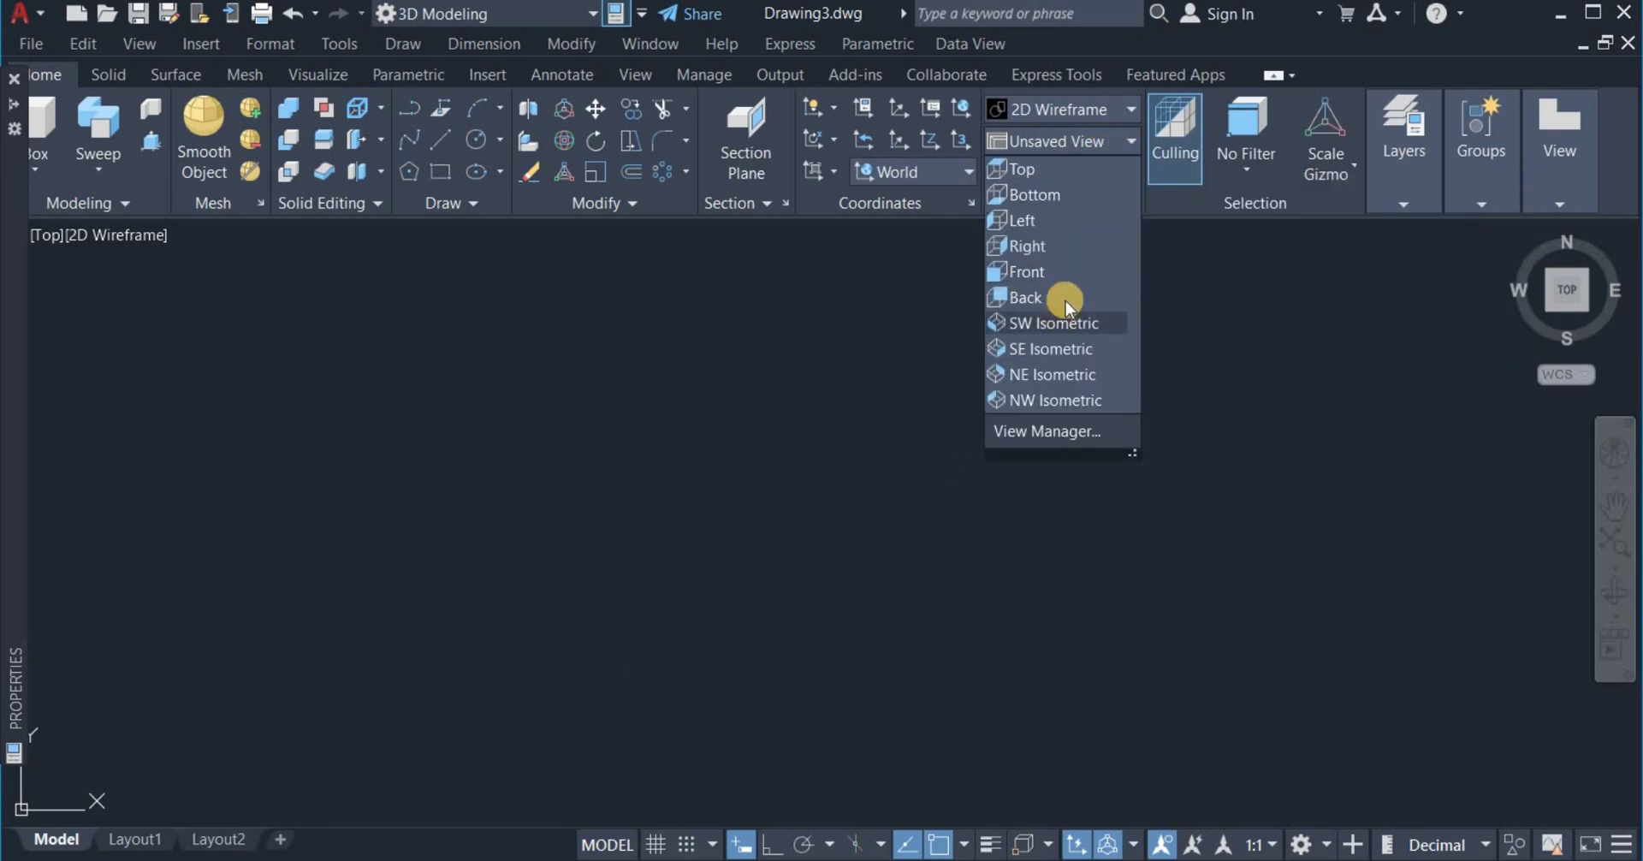
{"action": "left_click", "coordinate": [1073, 272]}
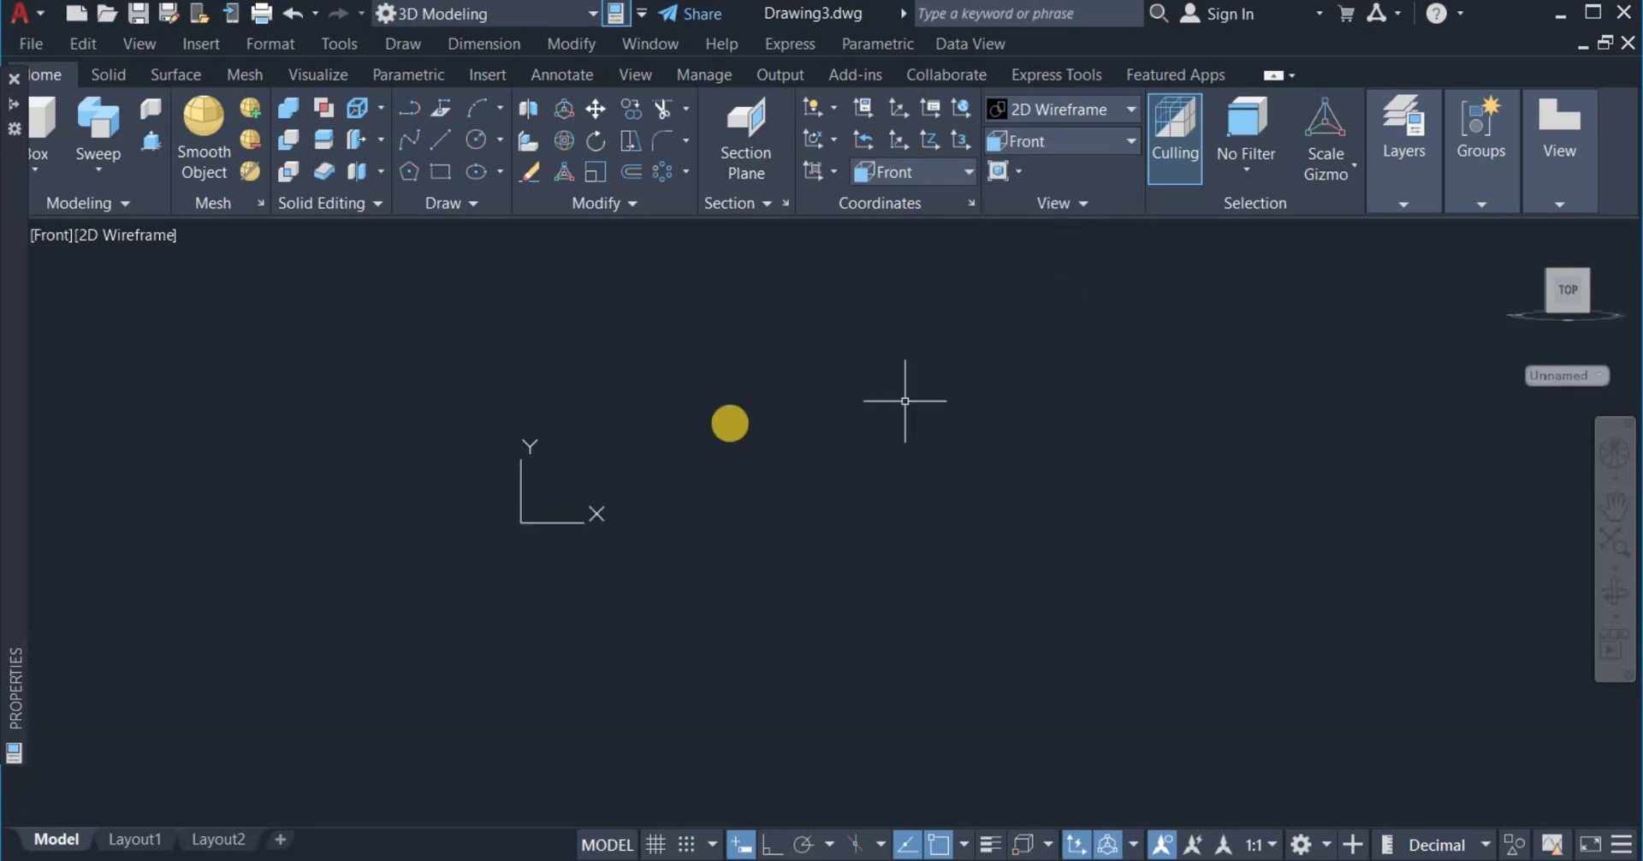
{"action": "left_click", "coordinate": [590, 13]}
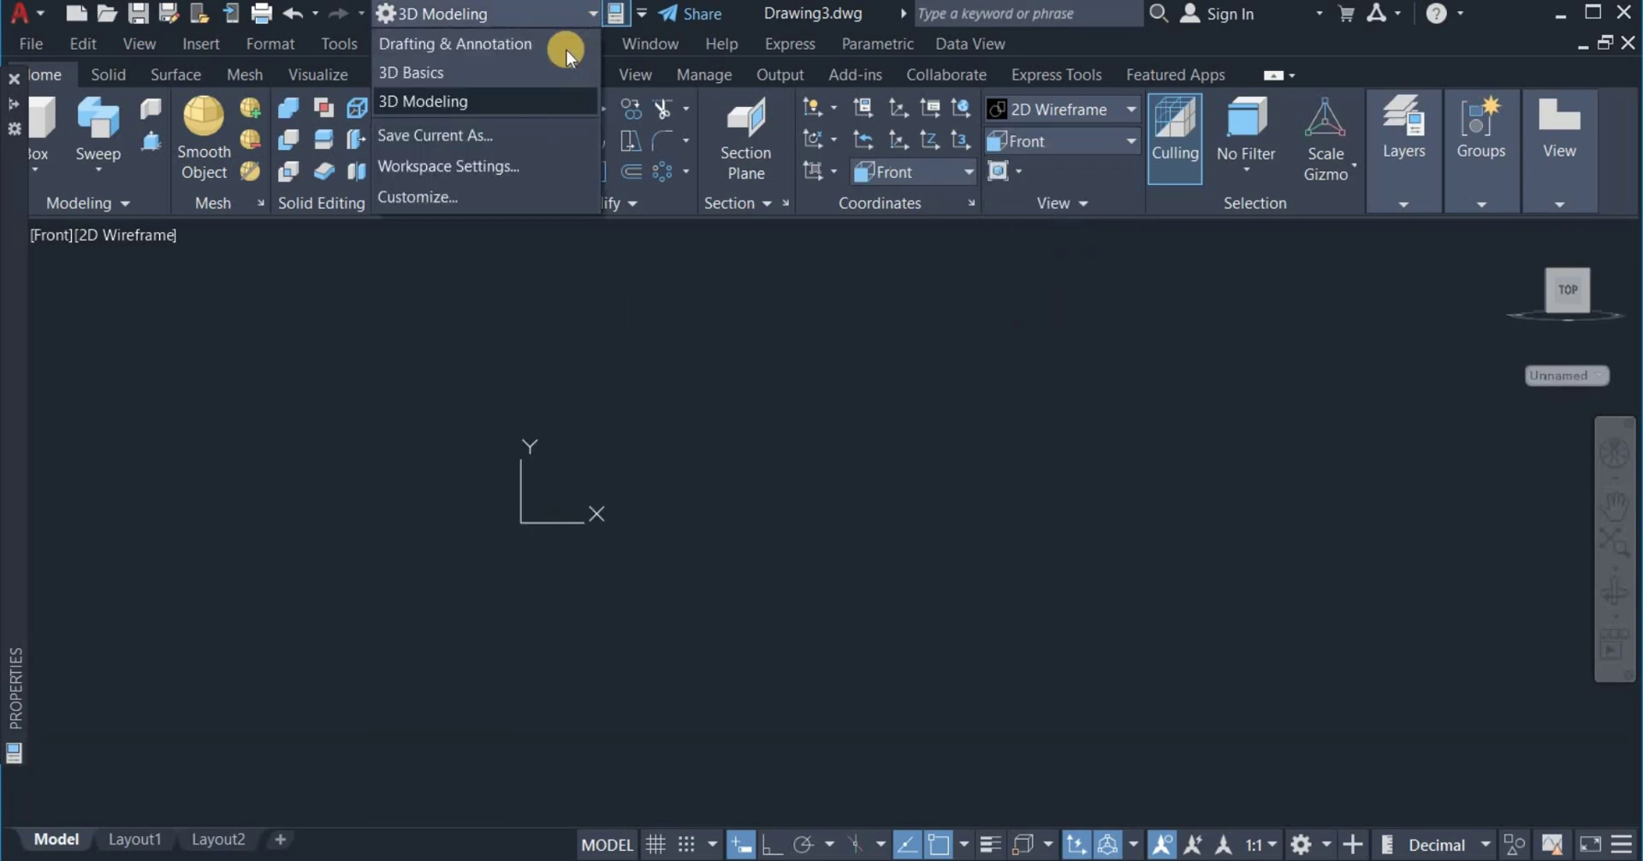
{"action": "left_click", "coordinate": [521, 101]}
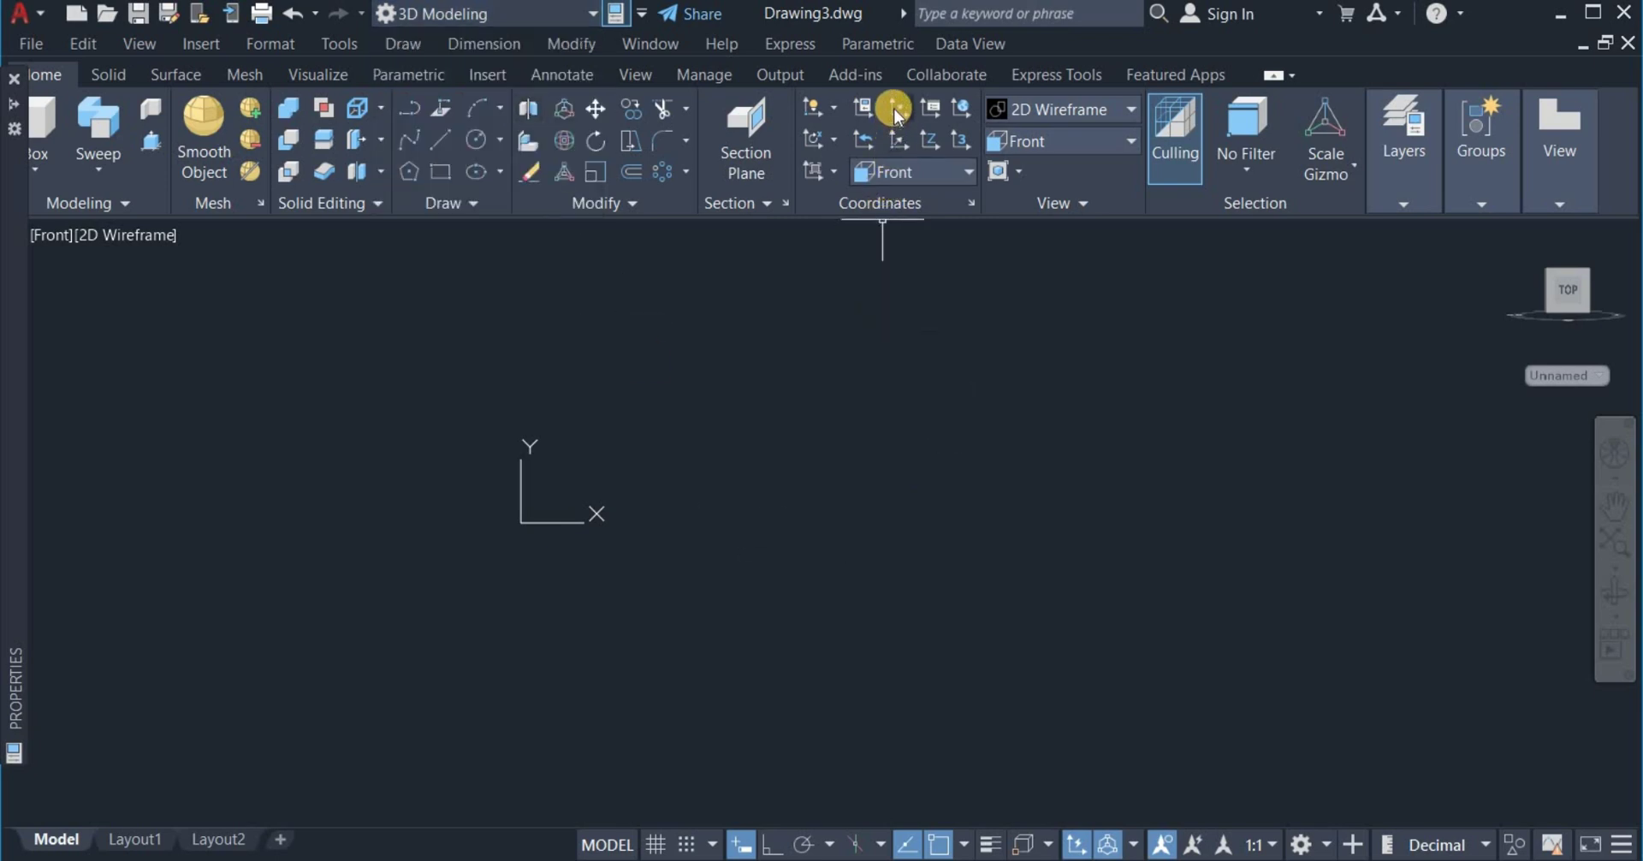
Move the UCS origin to an empty spot near the lower-left corner of the drawing area, keeping its axis orientation
{"action": "left_click", "coordinate": [895, 110]}
{"action": "left_click", "coordinate": [176, 734]}
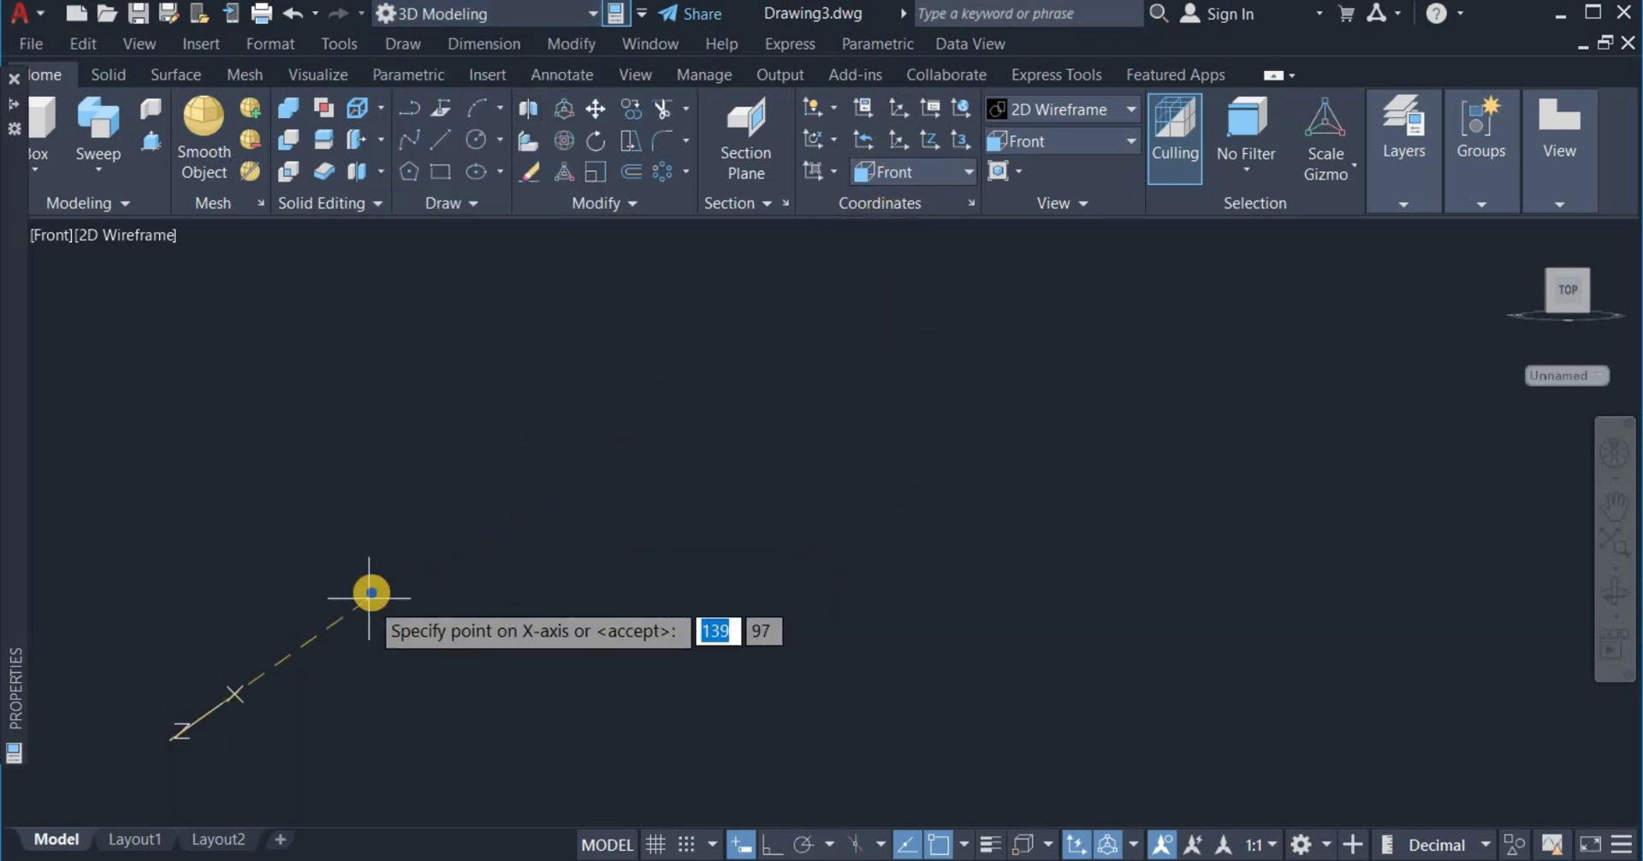
{"action": "key", "text": "Return"}
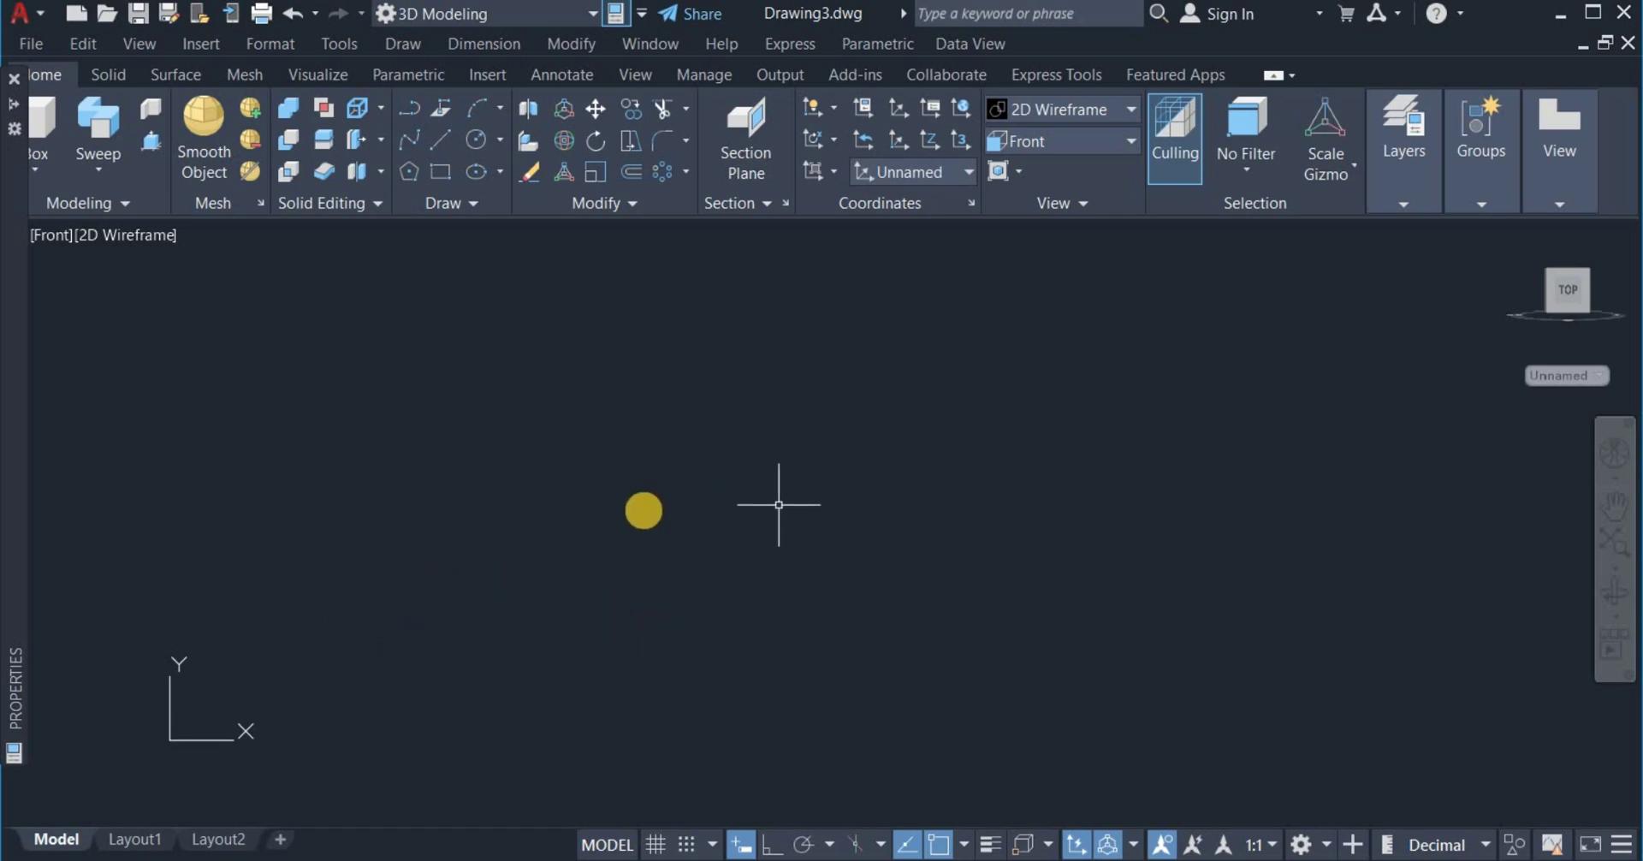
With Ortho on, draw a vertical line 100 mm downward and continue it with a 60 mm horizontal line to the right
{"action": "left_click", "coordinate": [440, 137]}
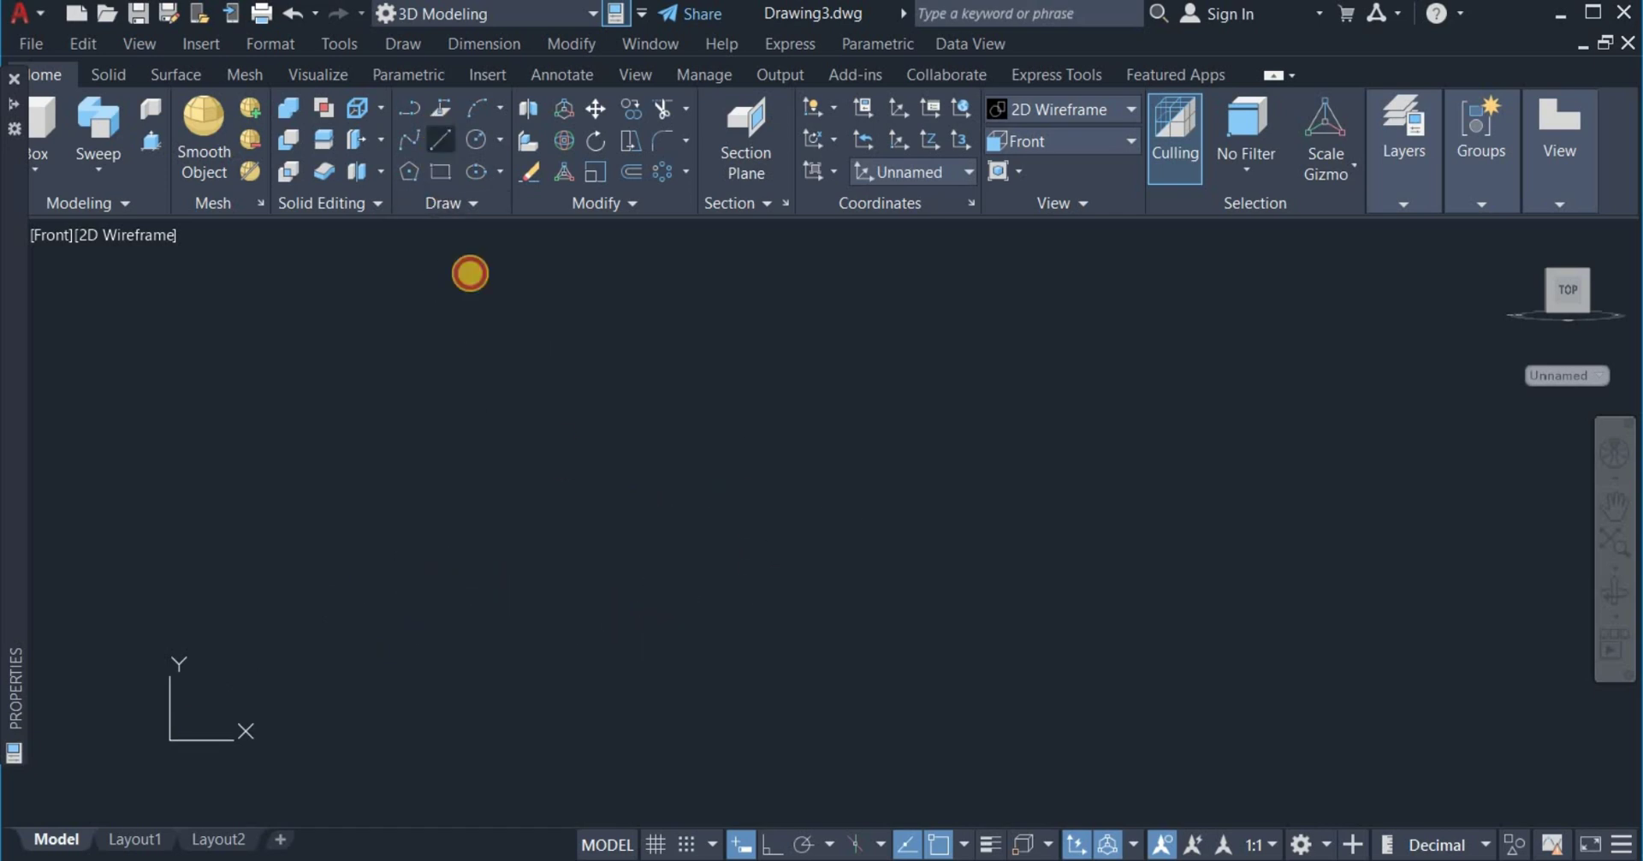
{"action": "left_click", "coordinate": [560, 322]}
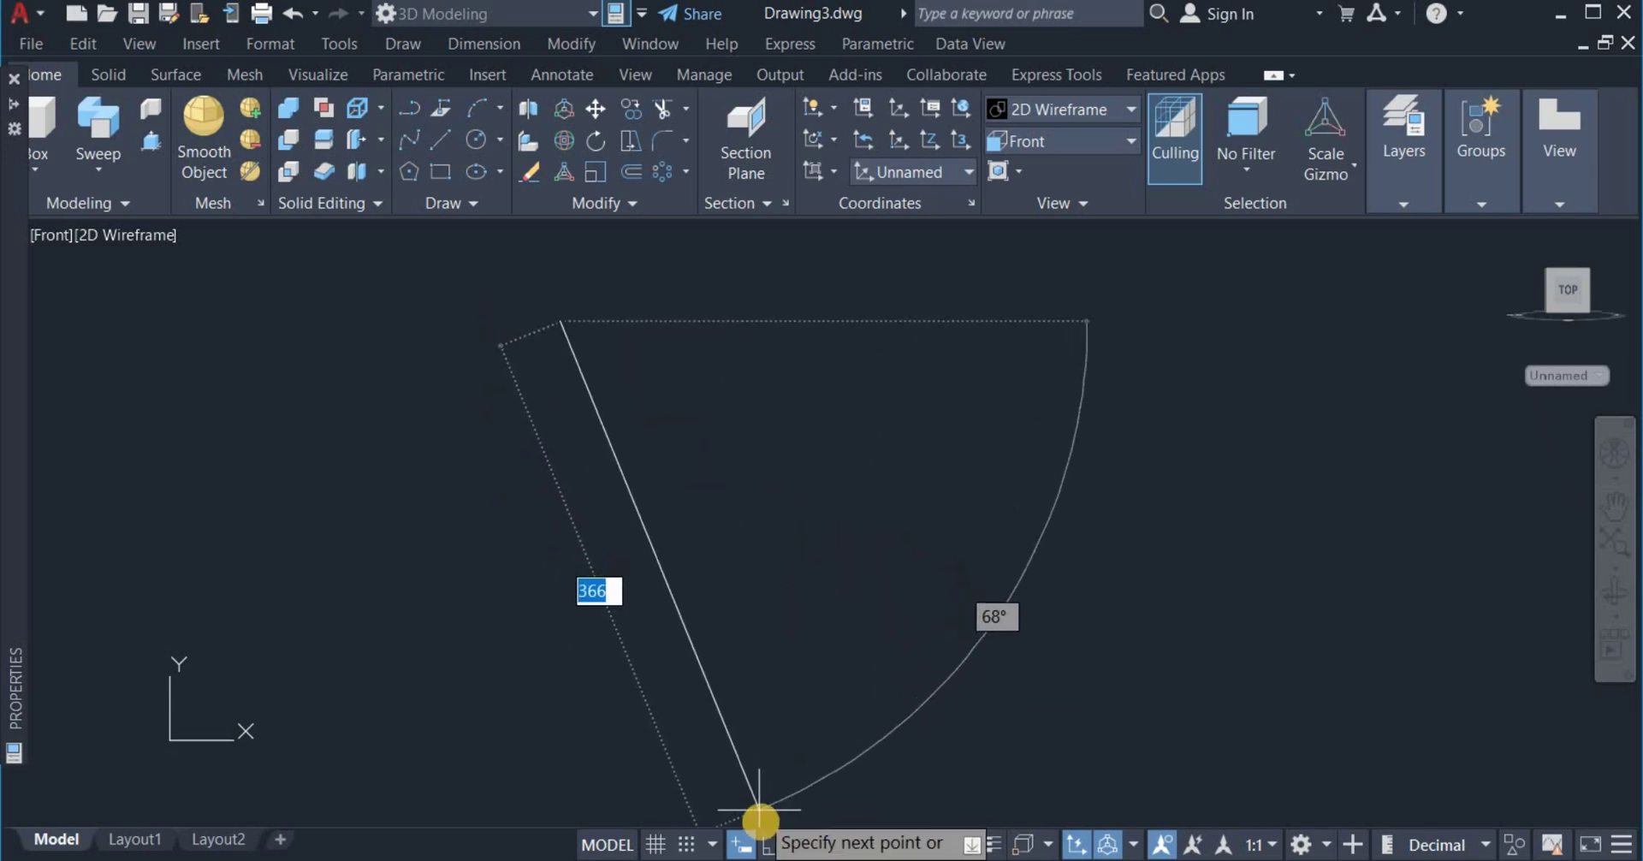
{"action": "left_click", "coordinate": [771, 845]}
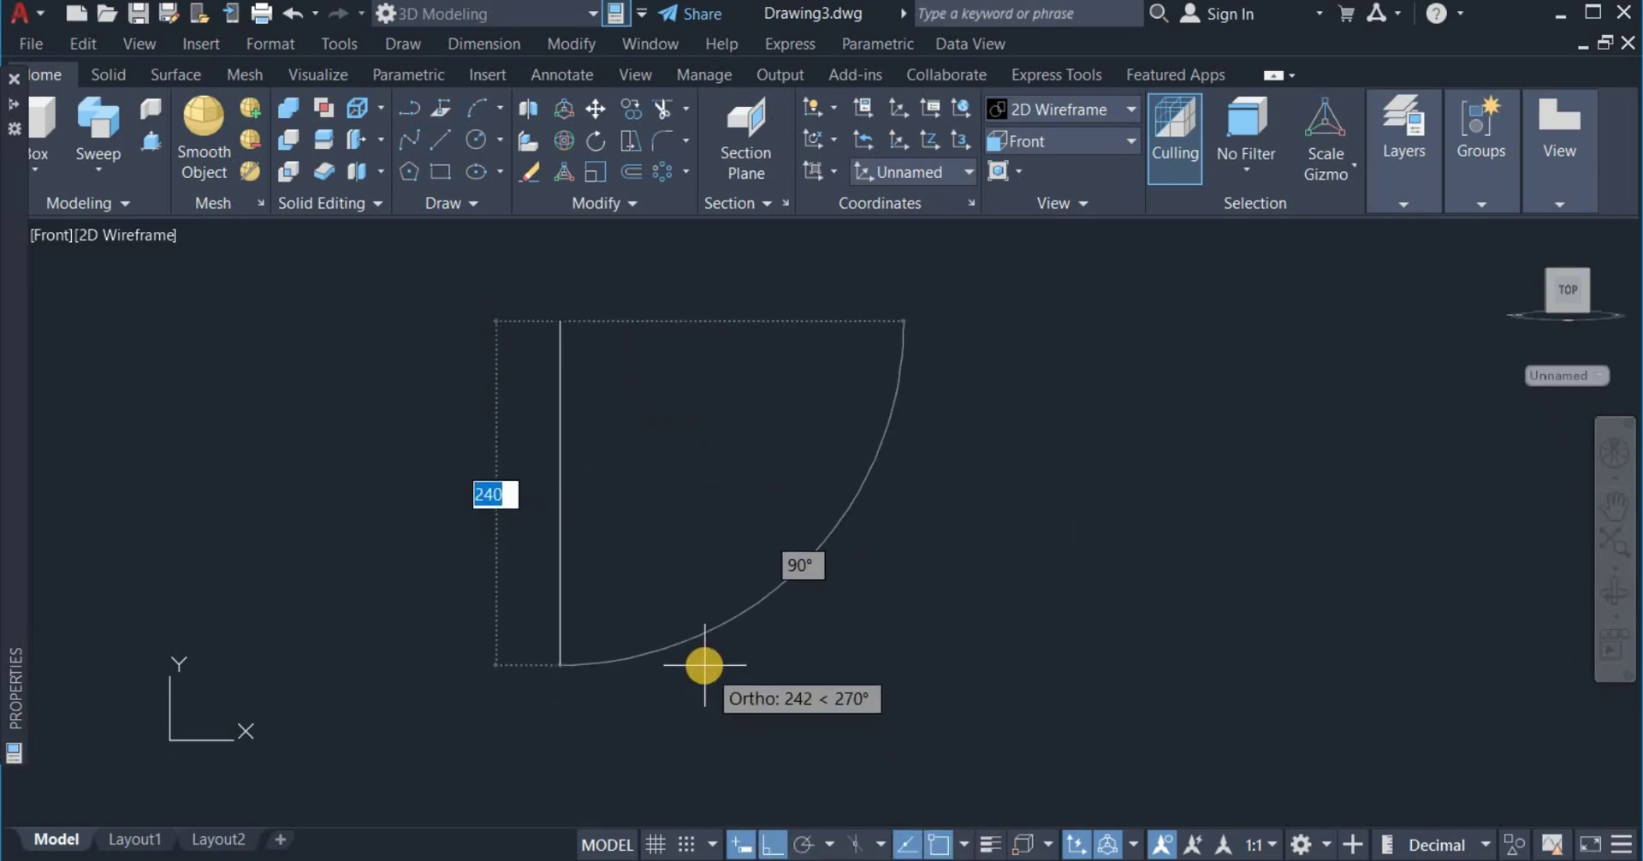
{"action": "type", "text": "100"}
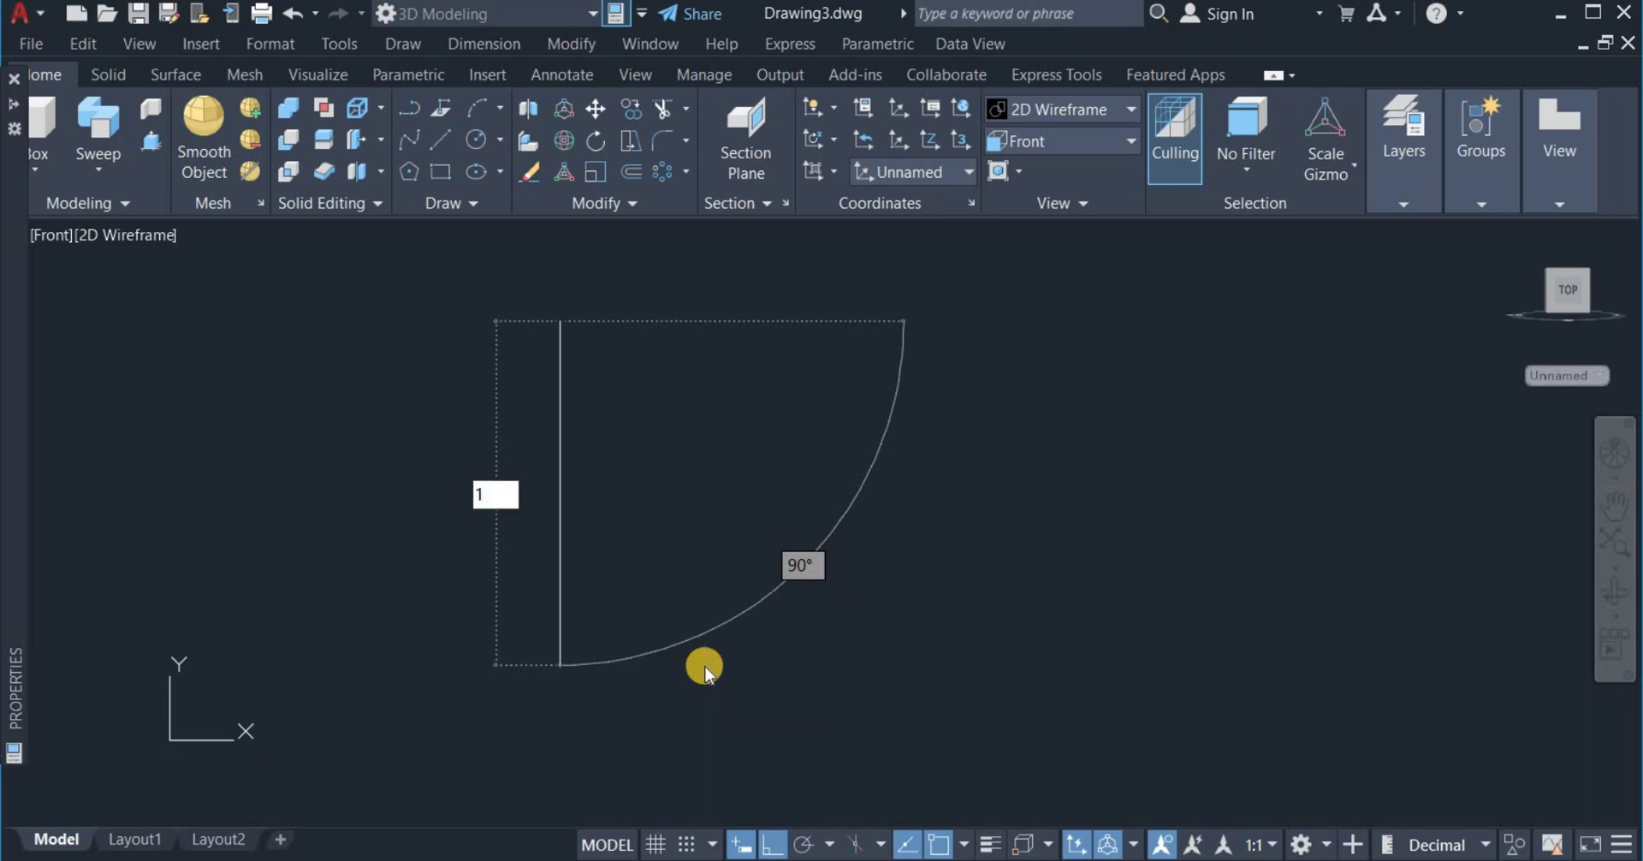
{"action": "key", "text": "Return"}
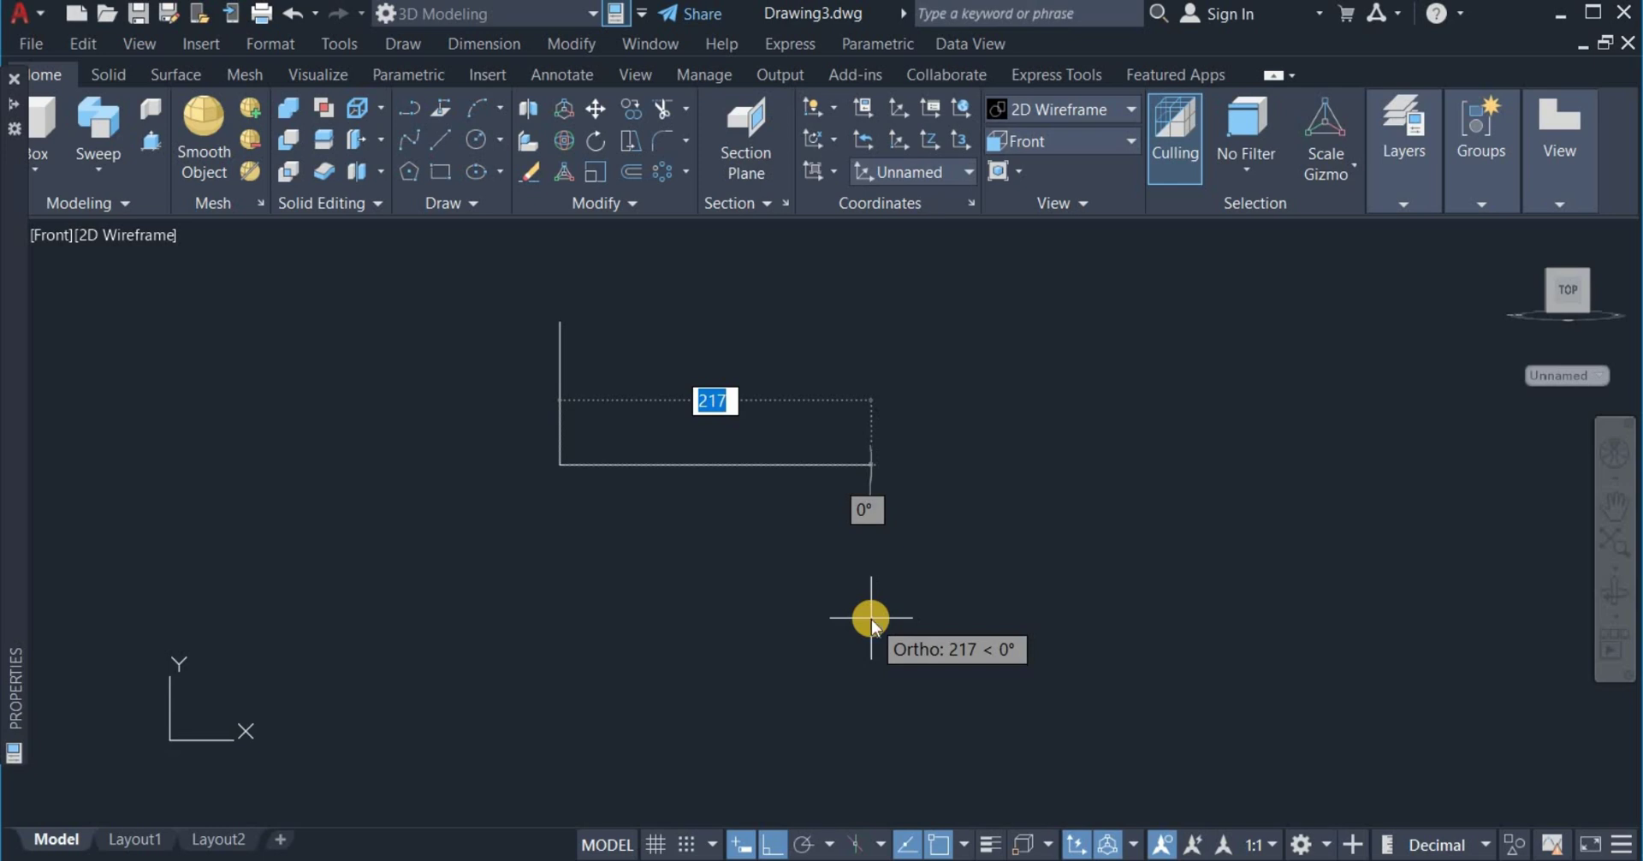
{"action": "type", "text": "60"}
{"action": "key", "text": "BackSpace"}
{"action": "key", "text": "BackSpace"}
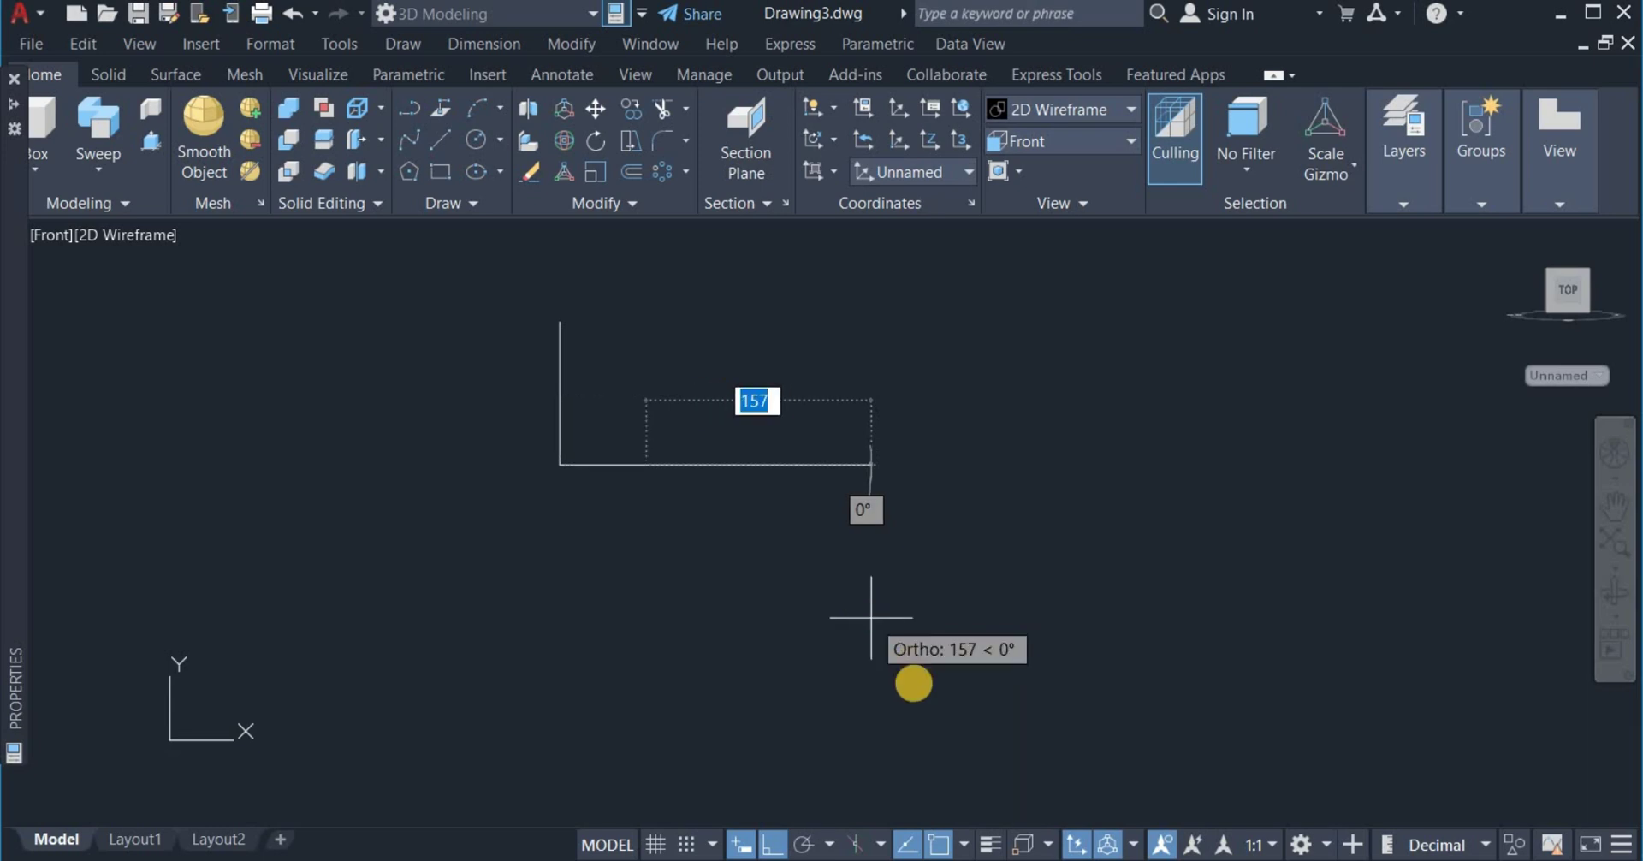
{"action": "right_click", "coordinate": [913, 675]}
{"action": "left_click", "coordinate": [1034, 389]}
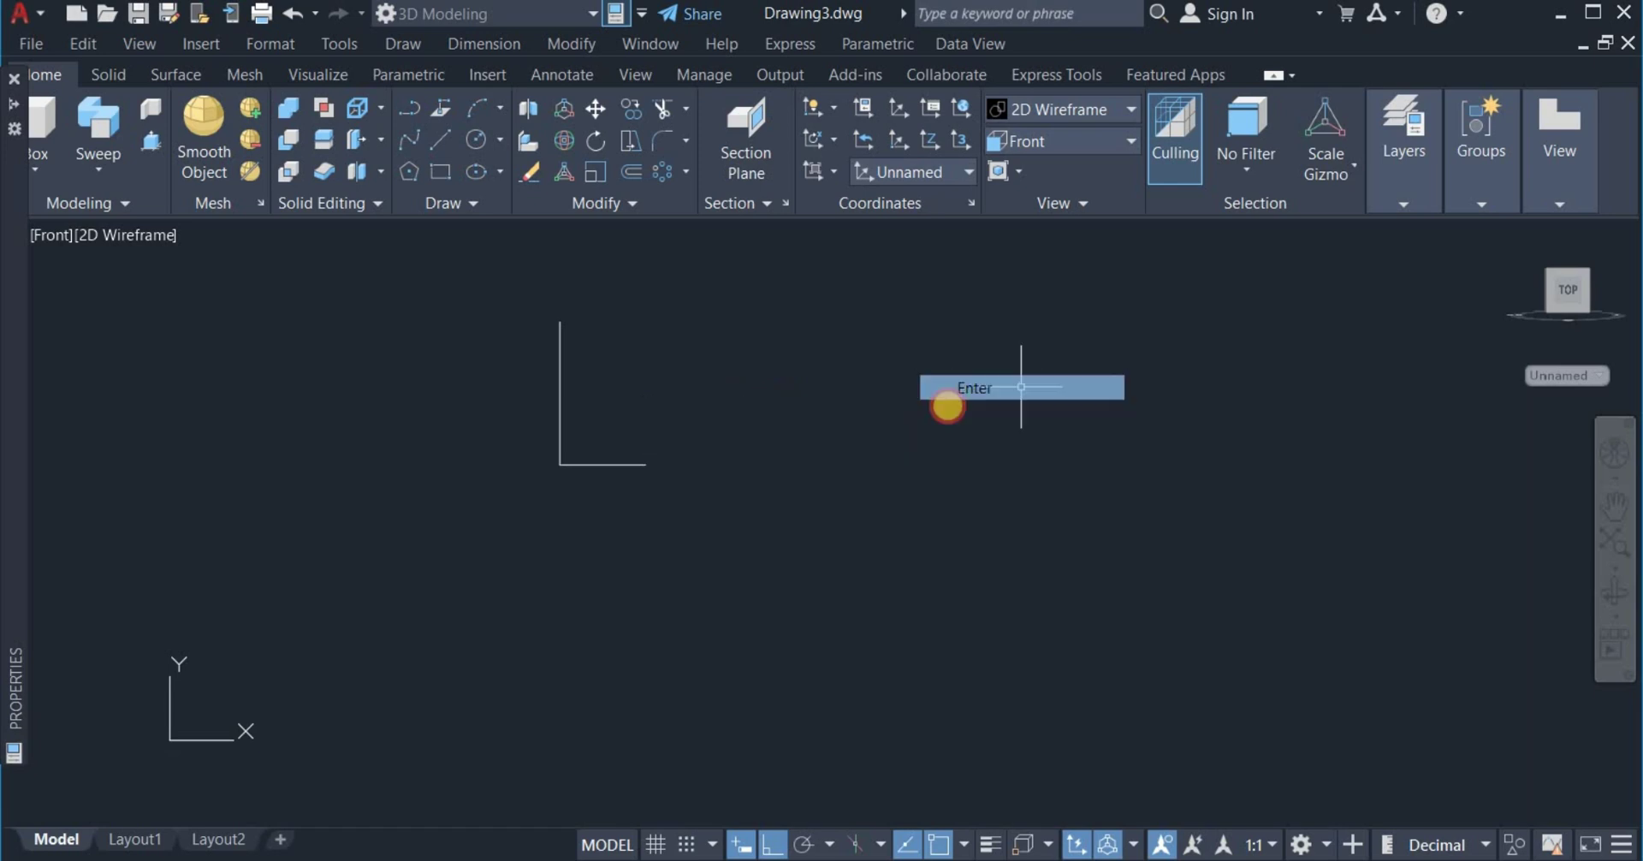
Draw a 40 mm horizontal line to the right from the vertical line's upper end
{"action": "right_click", "coordinate": [966, 521]}
{"action": "left_click", "coordinate": [1015, 591]}
{"action": "left_click_drag", "start_coordinate": [789, 498], "coordinate": [865, 623]}
{"action": "scroll", "coordinate": [701, 587], "scroll_direction": "up", "scroll_amount": 4}
{"action": "left_click_drag", "start_coordinate": [730, 547], "coordinate": [838, 646]}
{"action": "right_click", "coordinate": [831, 548]}
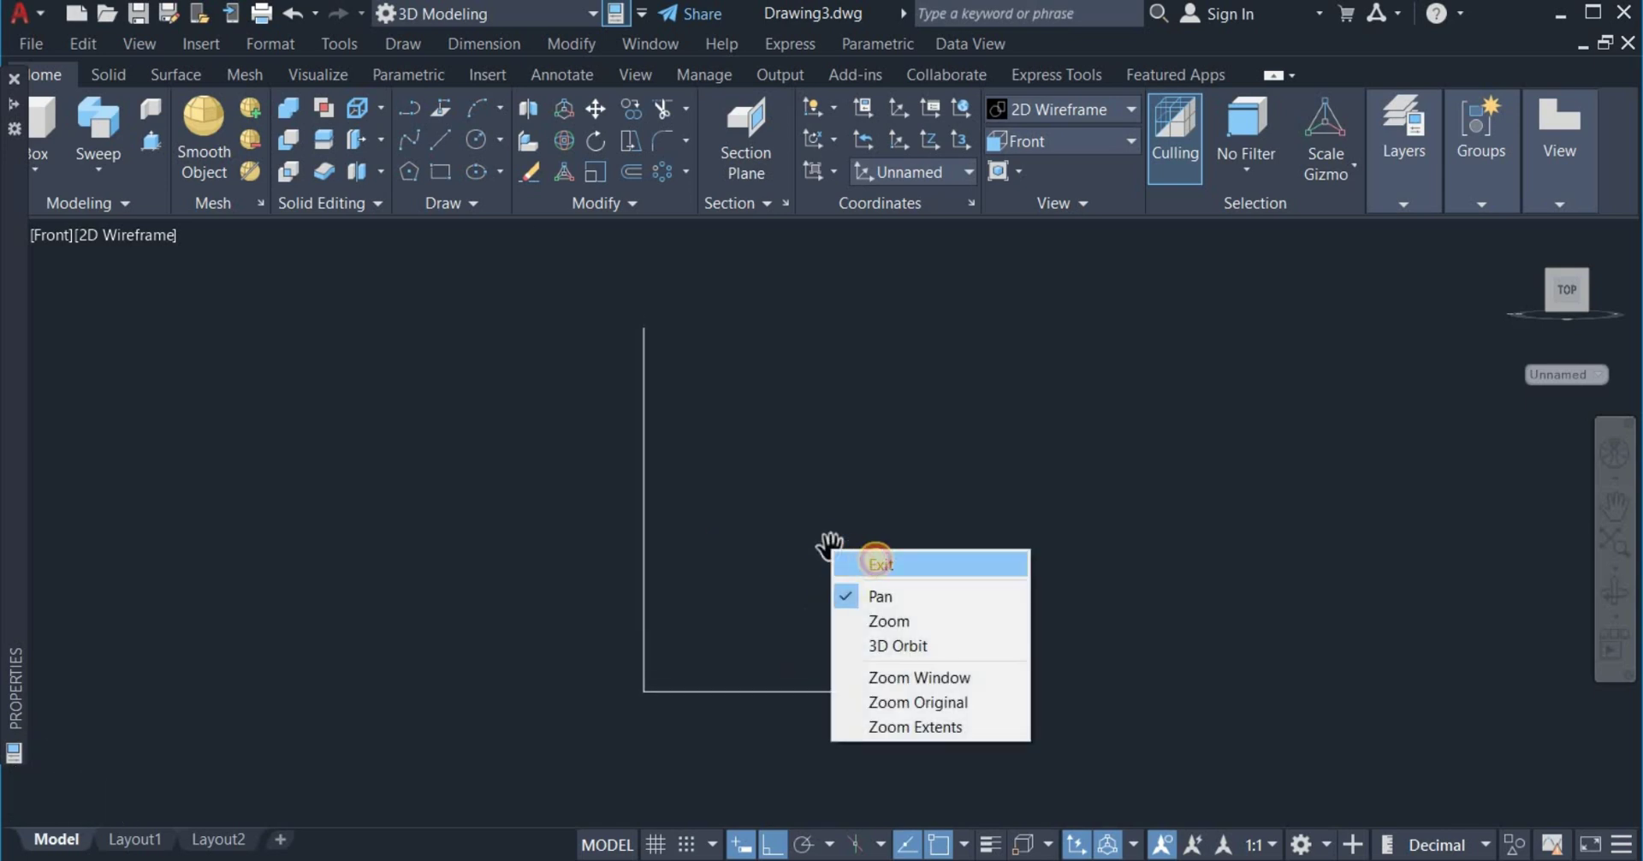
{"action": "left_click", "coordinate": [877, 562]}
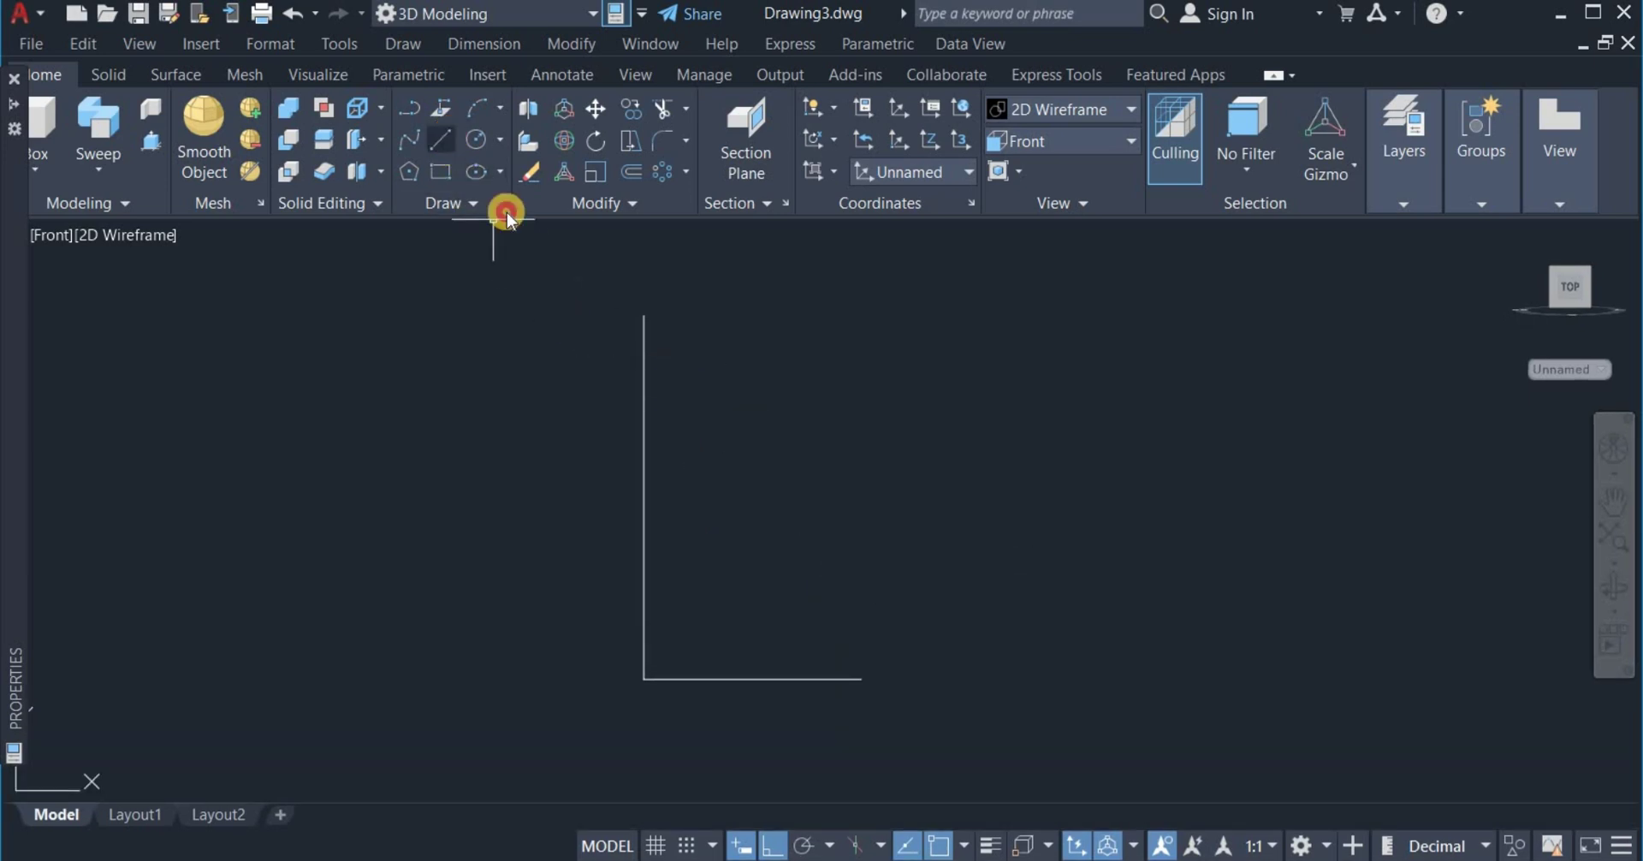
{"action": "left_click", "coordinate": [643, 316]}
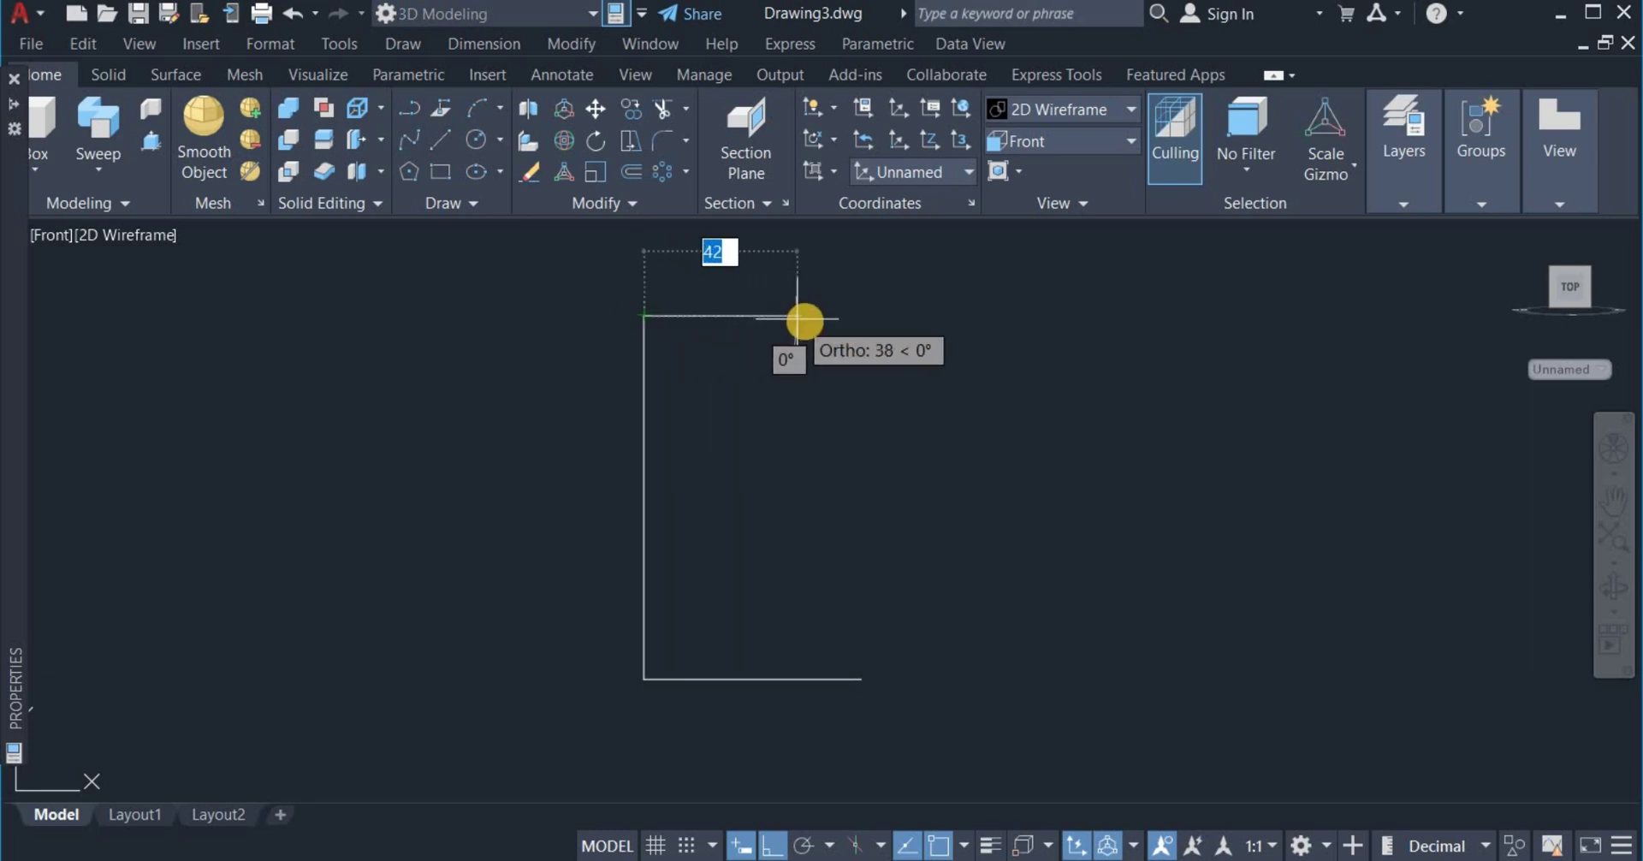
{"action": "type", "text": "4"}
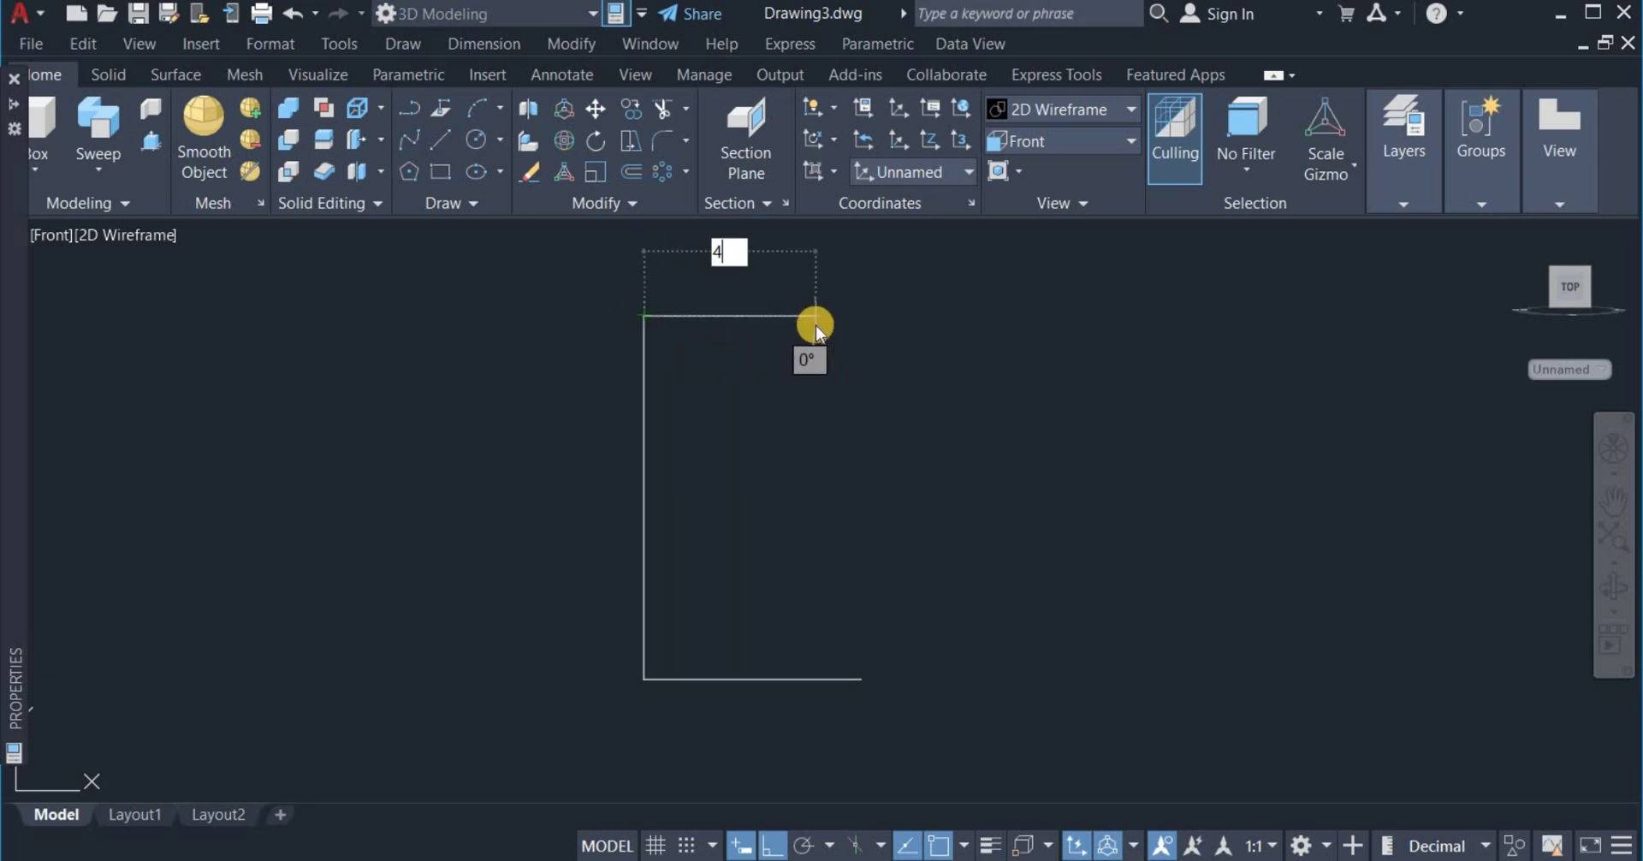
{"action": "right_click", "coordinate": [907, 396]}
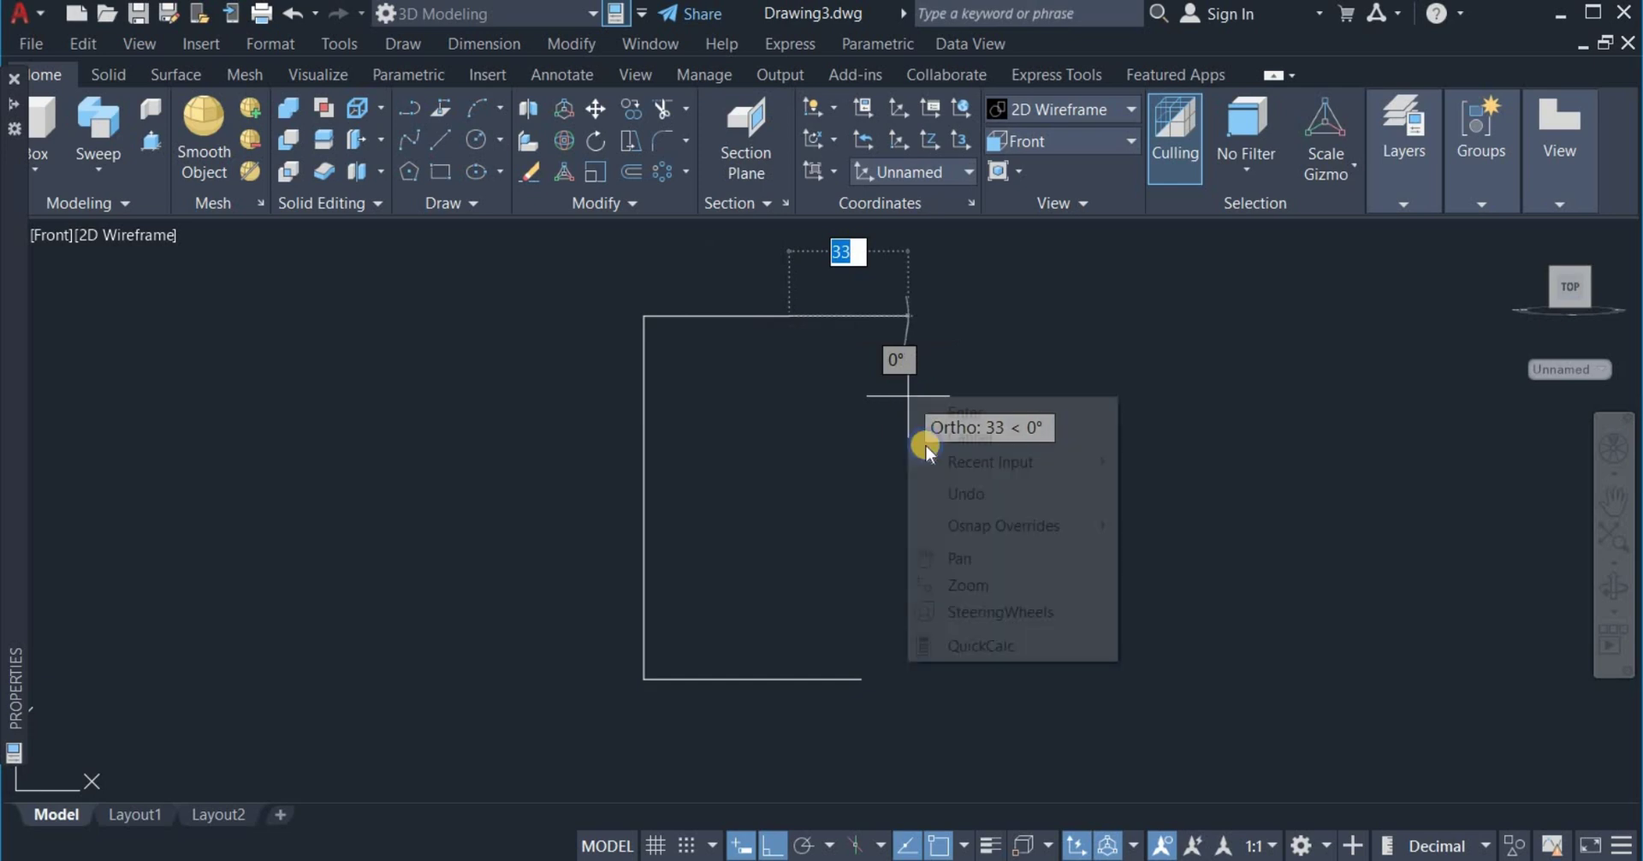
{"action": "left_click", "coordinate": [964, 414]}
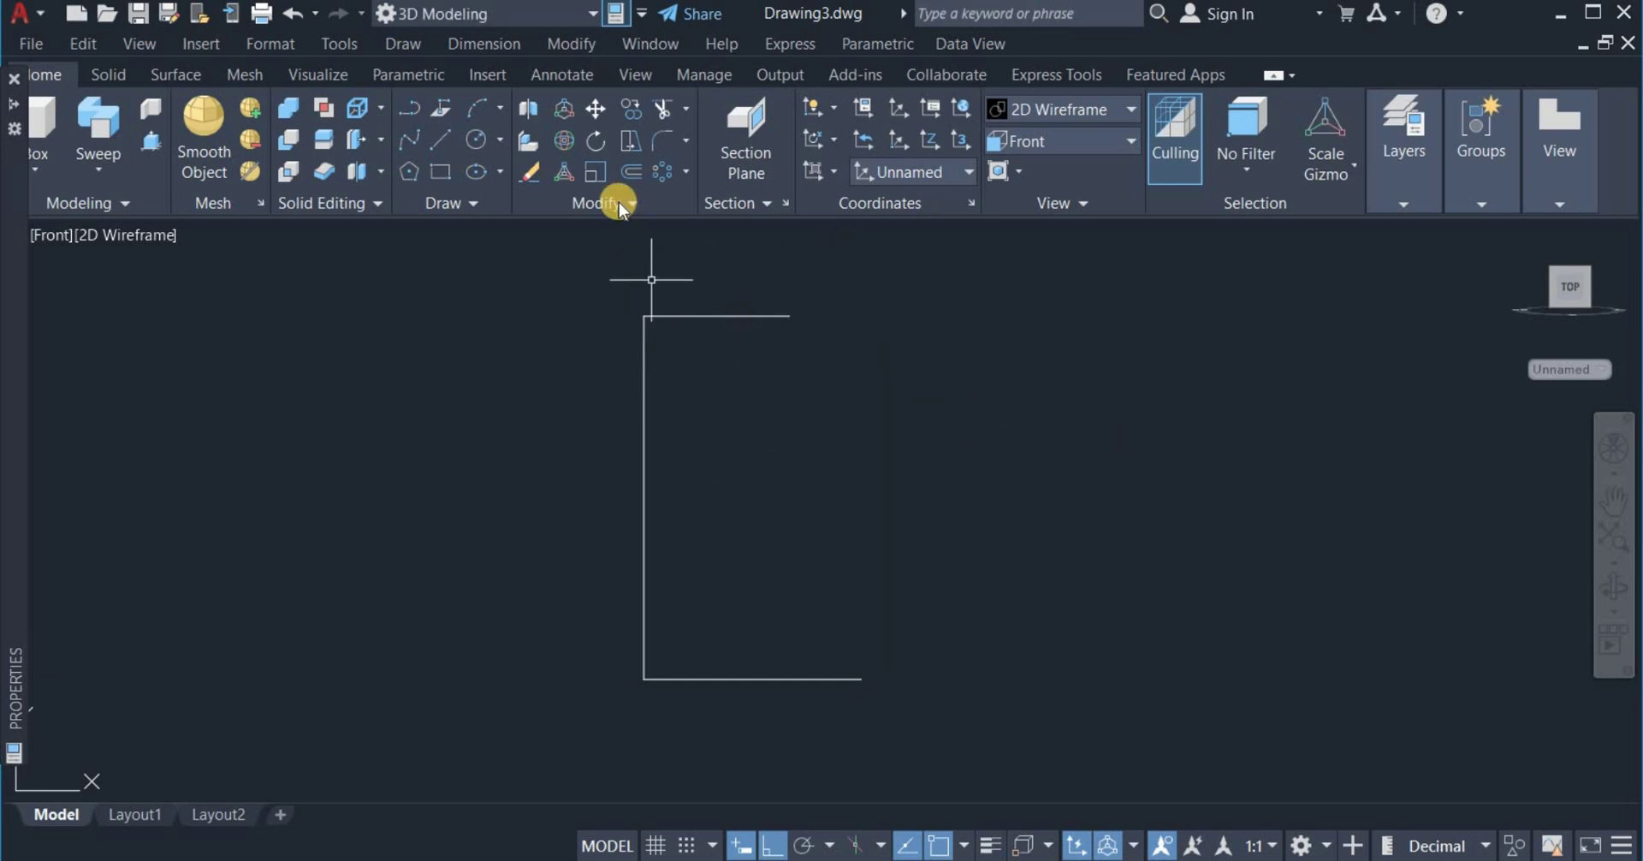
Move the upper horizontal line straight down by 40 mm
{"action": "left_click", "coordinate": [597, 109]}
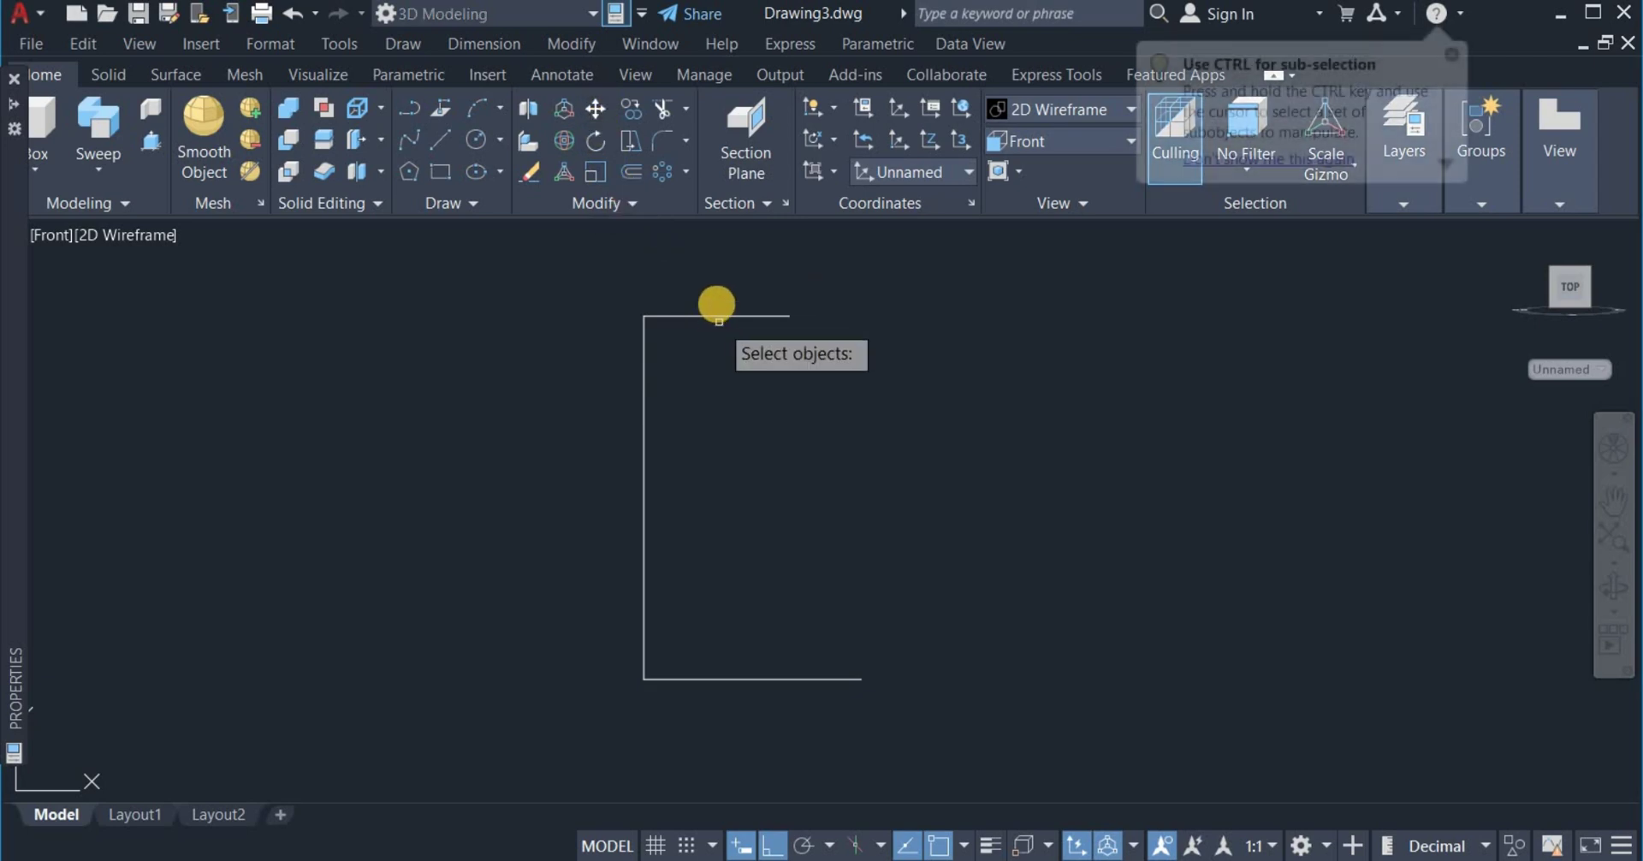
{"action": "left_click", "coordinate": [718, 313]}
{"action": "key", "text": "Return"}
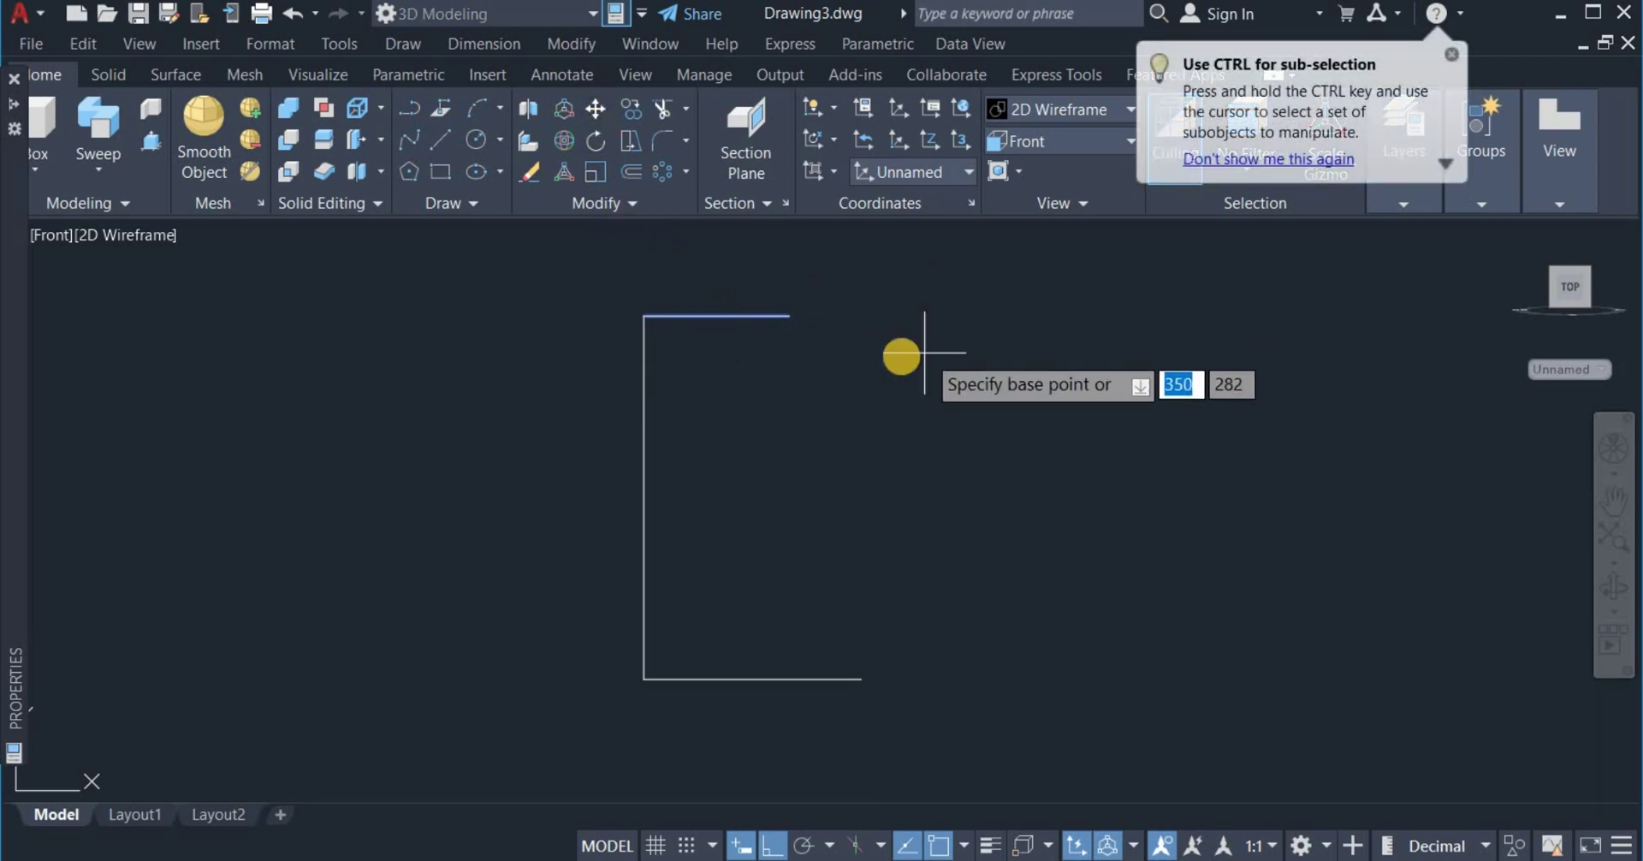
{"action": "left_click", "coordinate": [879, 342]}
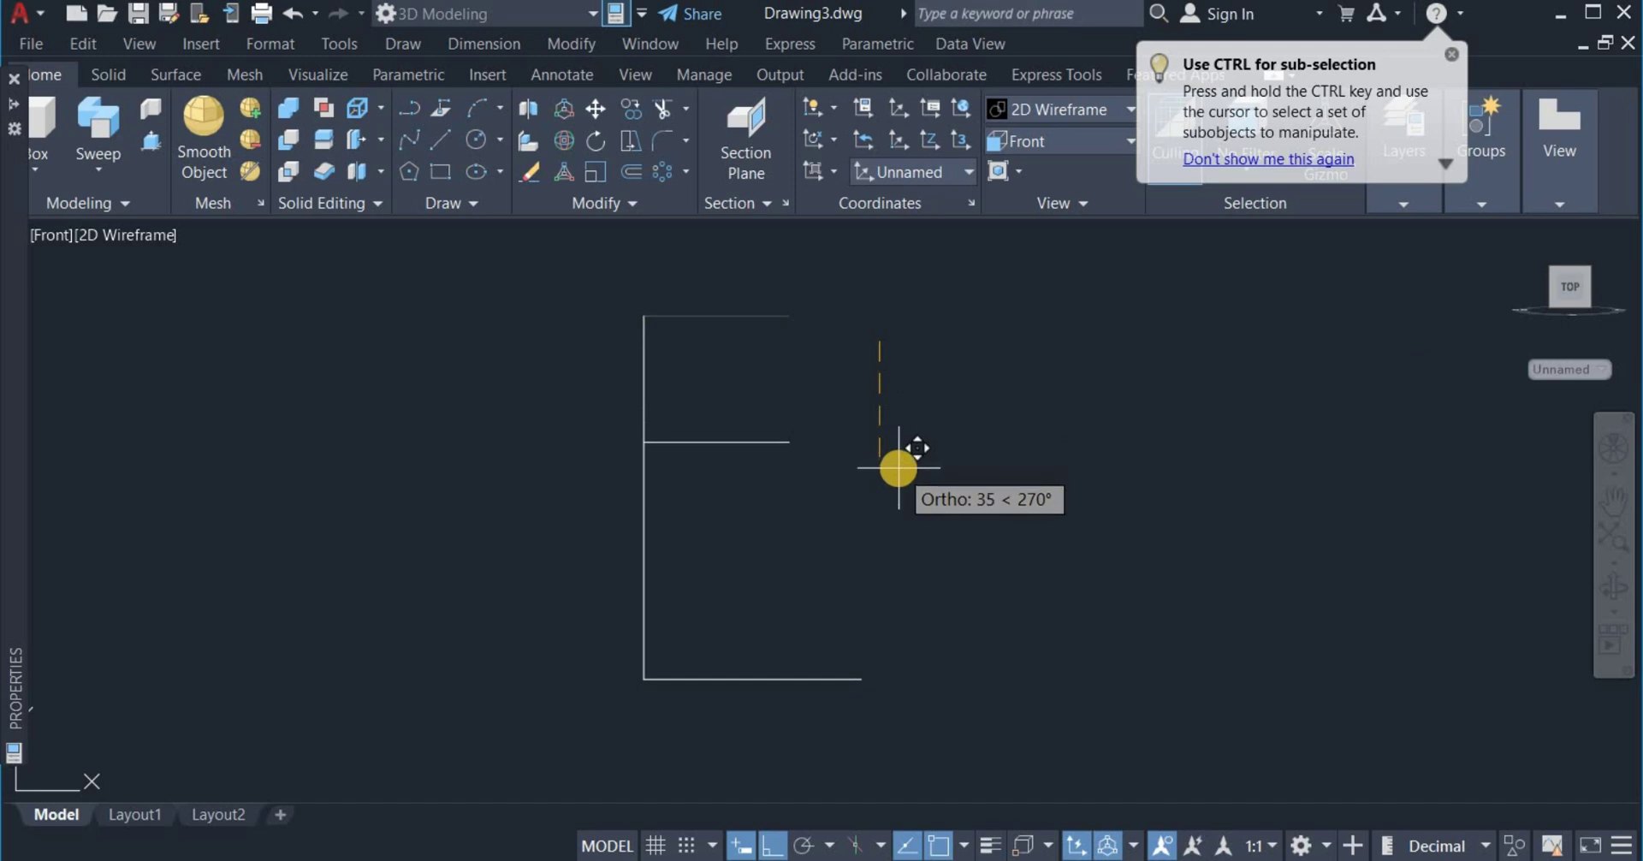
{"action": "type", "text": "40"}
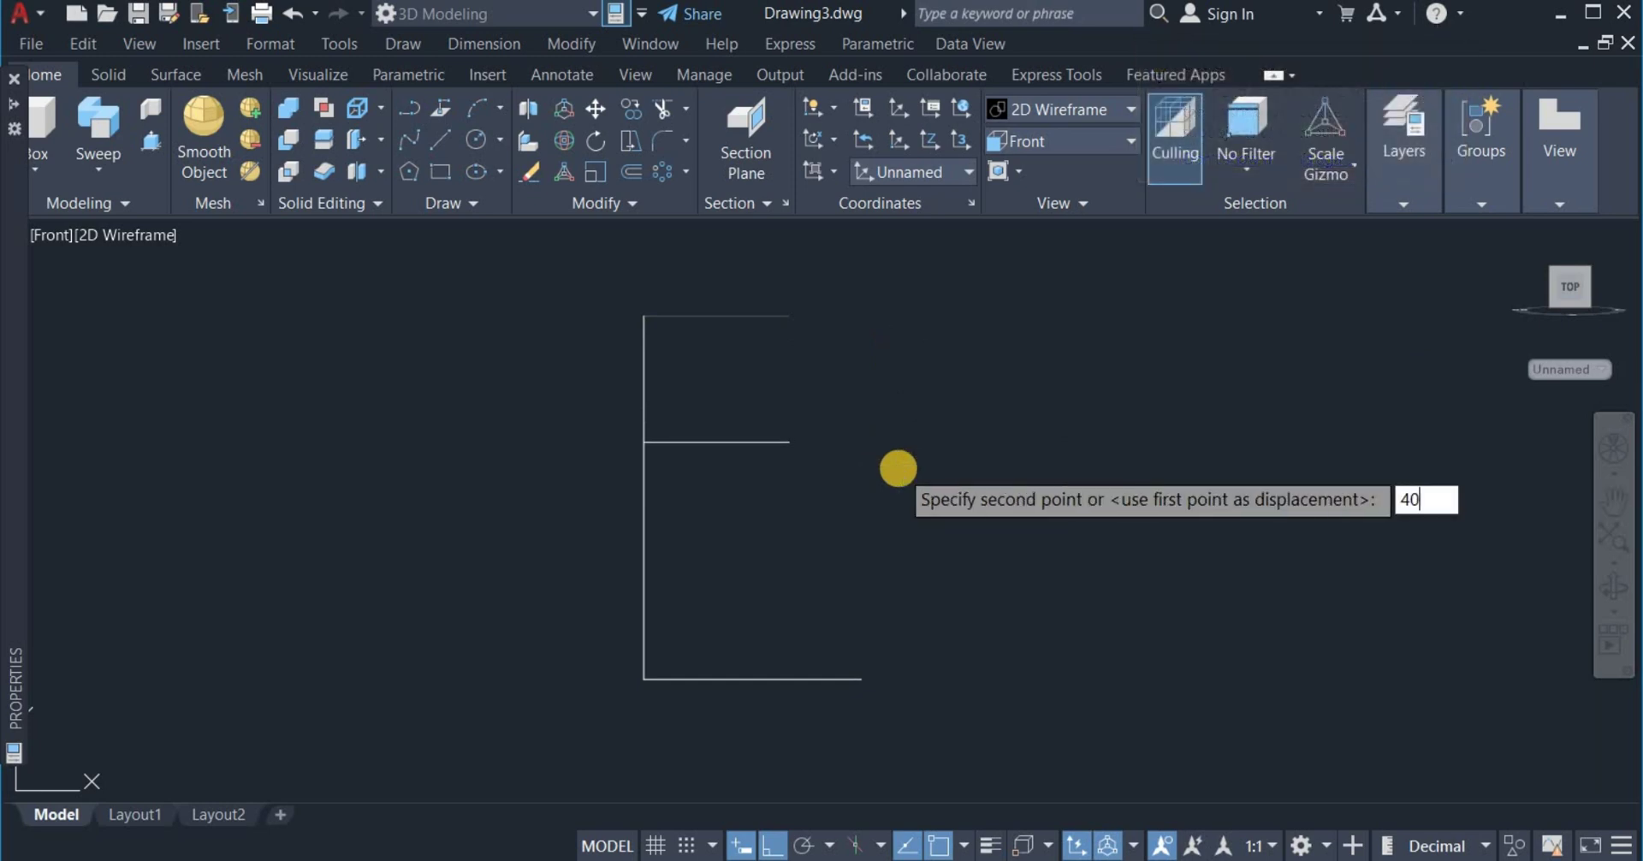
{"action": "key", "text": "Return"}
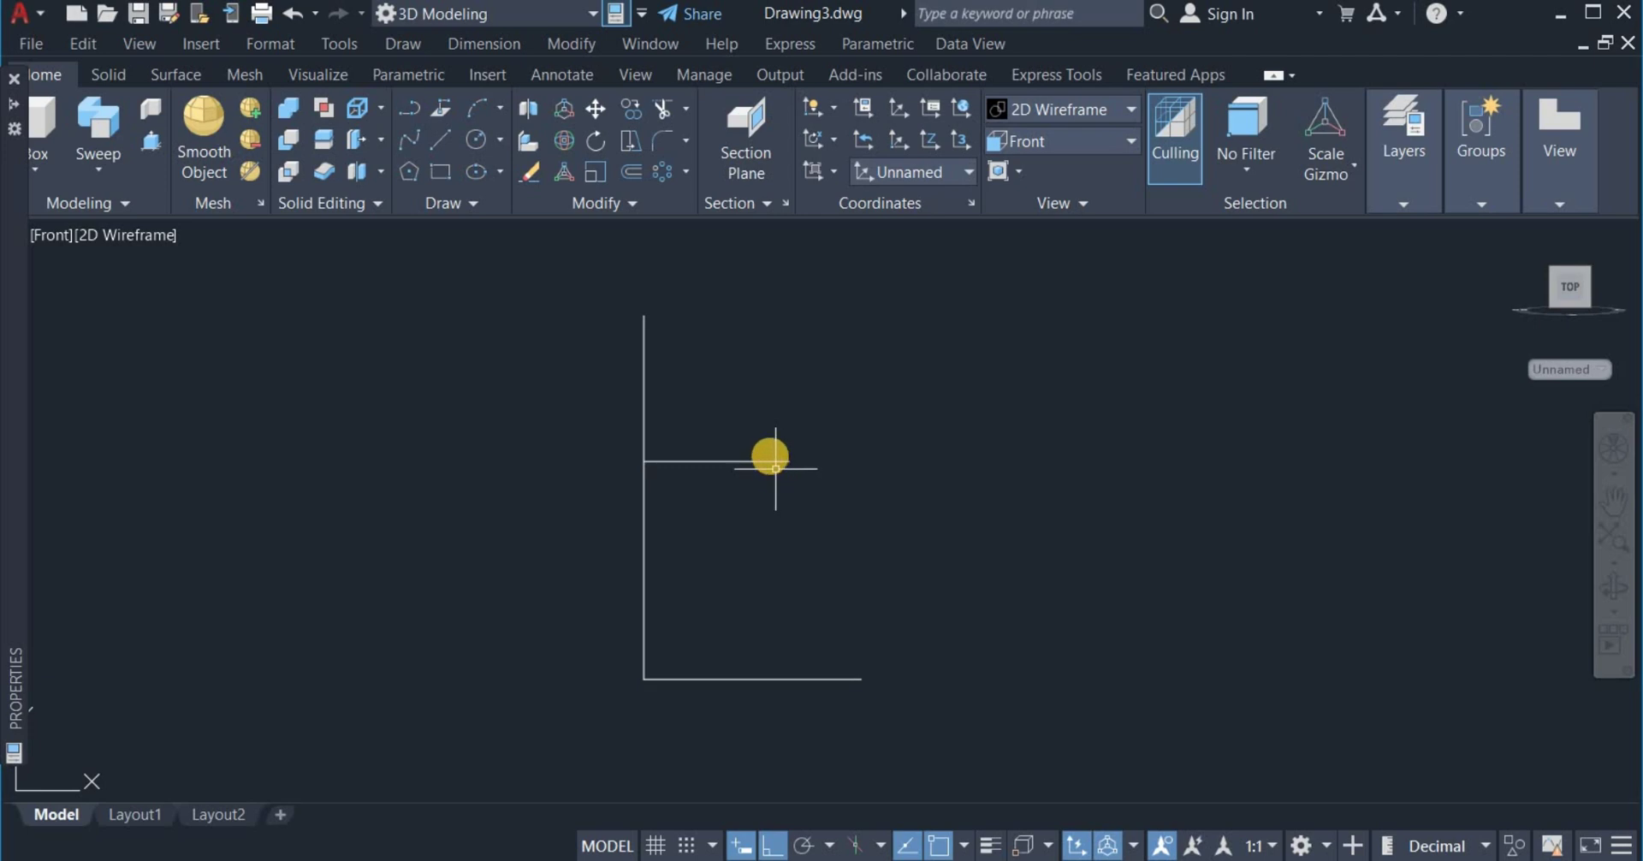
With Ortho off, draw a concave Start, End, Direction arc from the vertical line's upper end to the 40 mm horizontal line's free end
{"action": "left_click", "coordinate": [529, 246]}
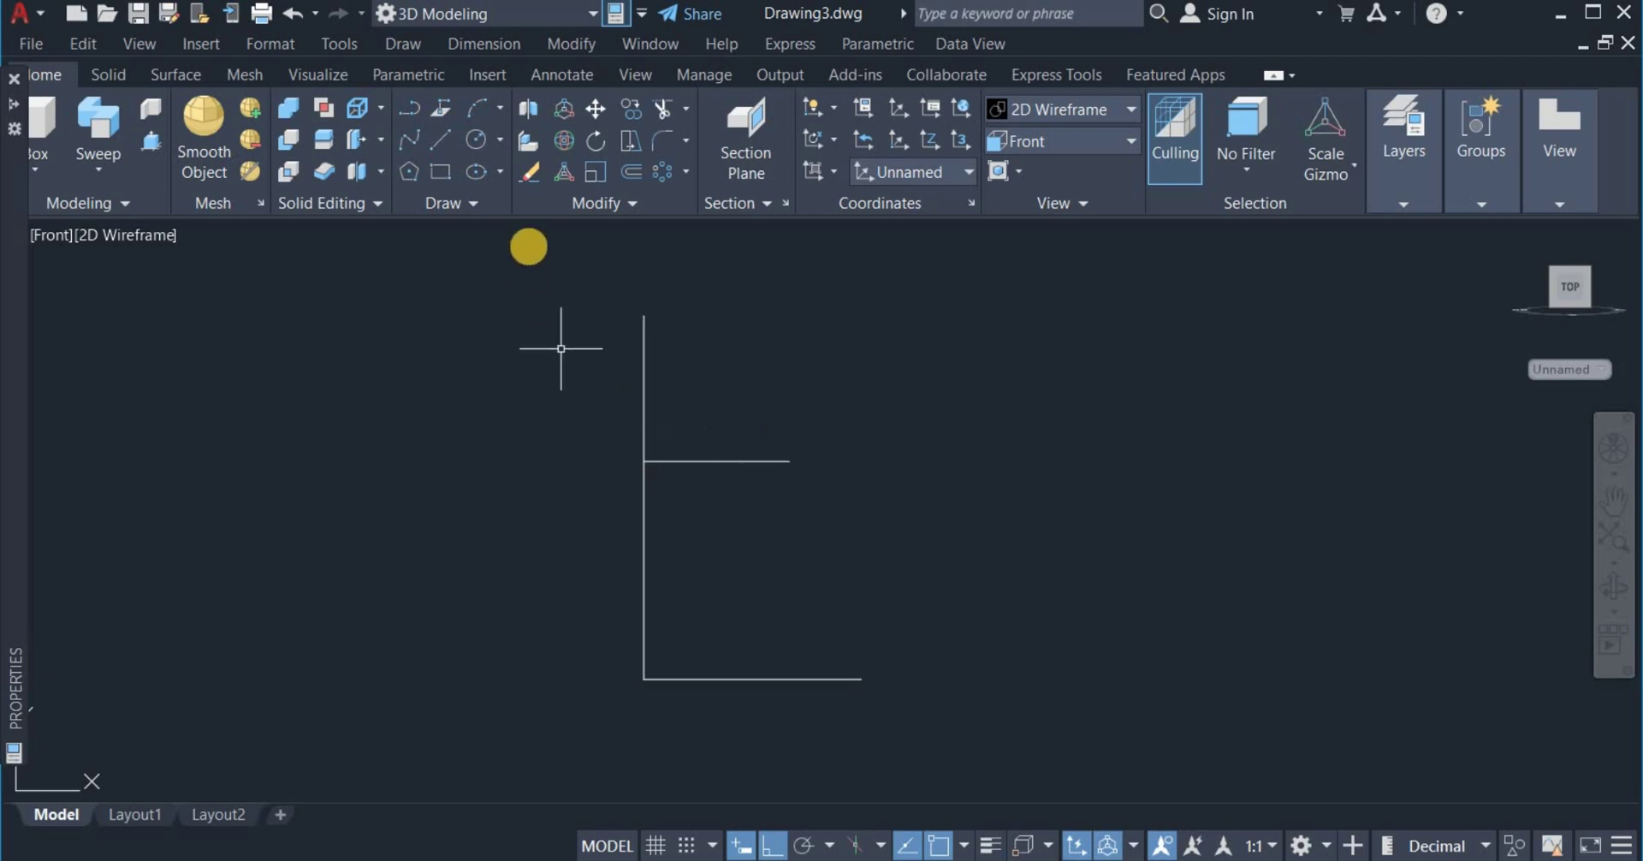
{"action": "left_click", "coordinate": [498, 107]}
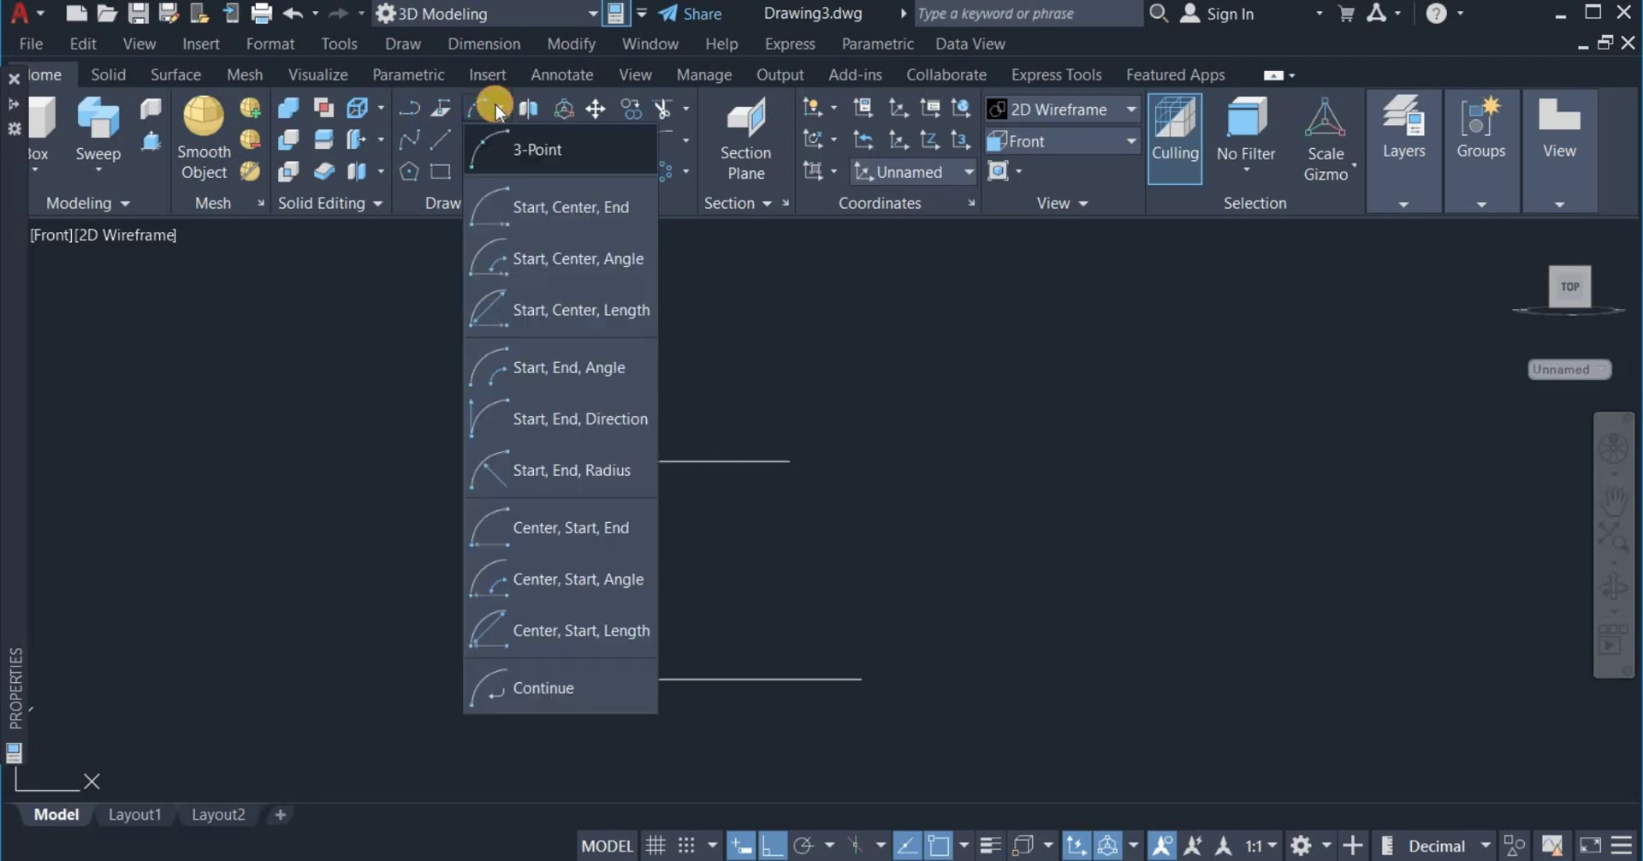
{"action": "left_click", "coordinate": [604, 420]}
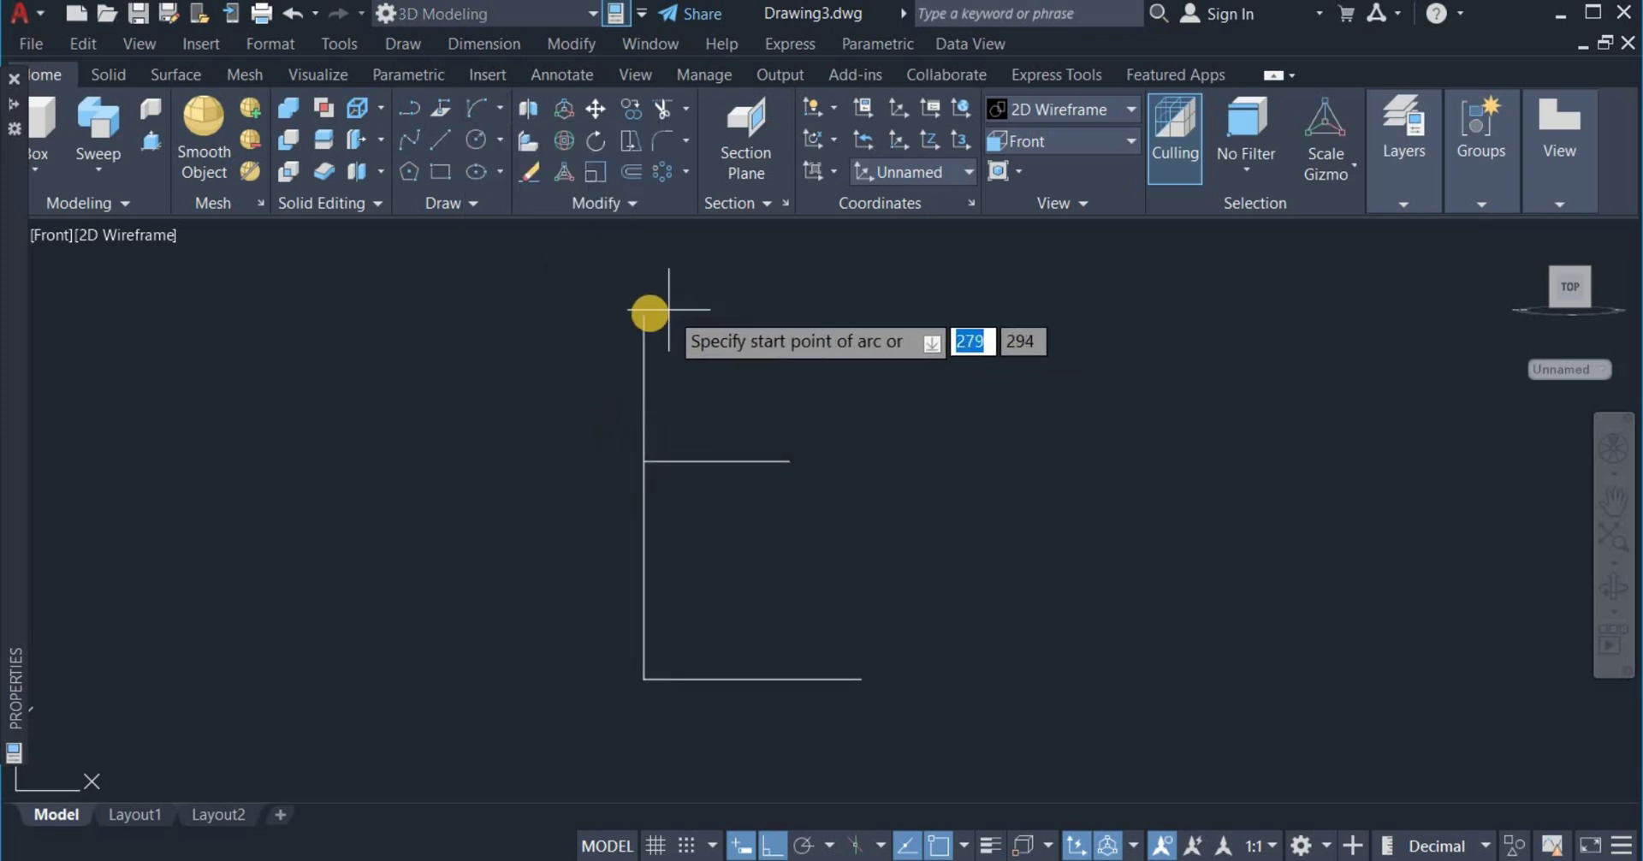
{"action": "left_click", "coordinate": [644, 315]}
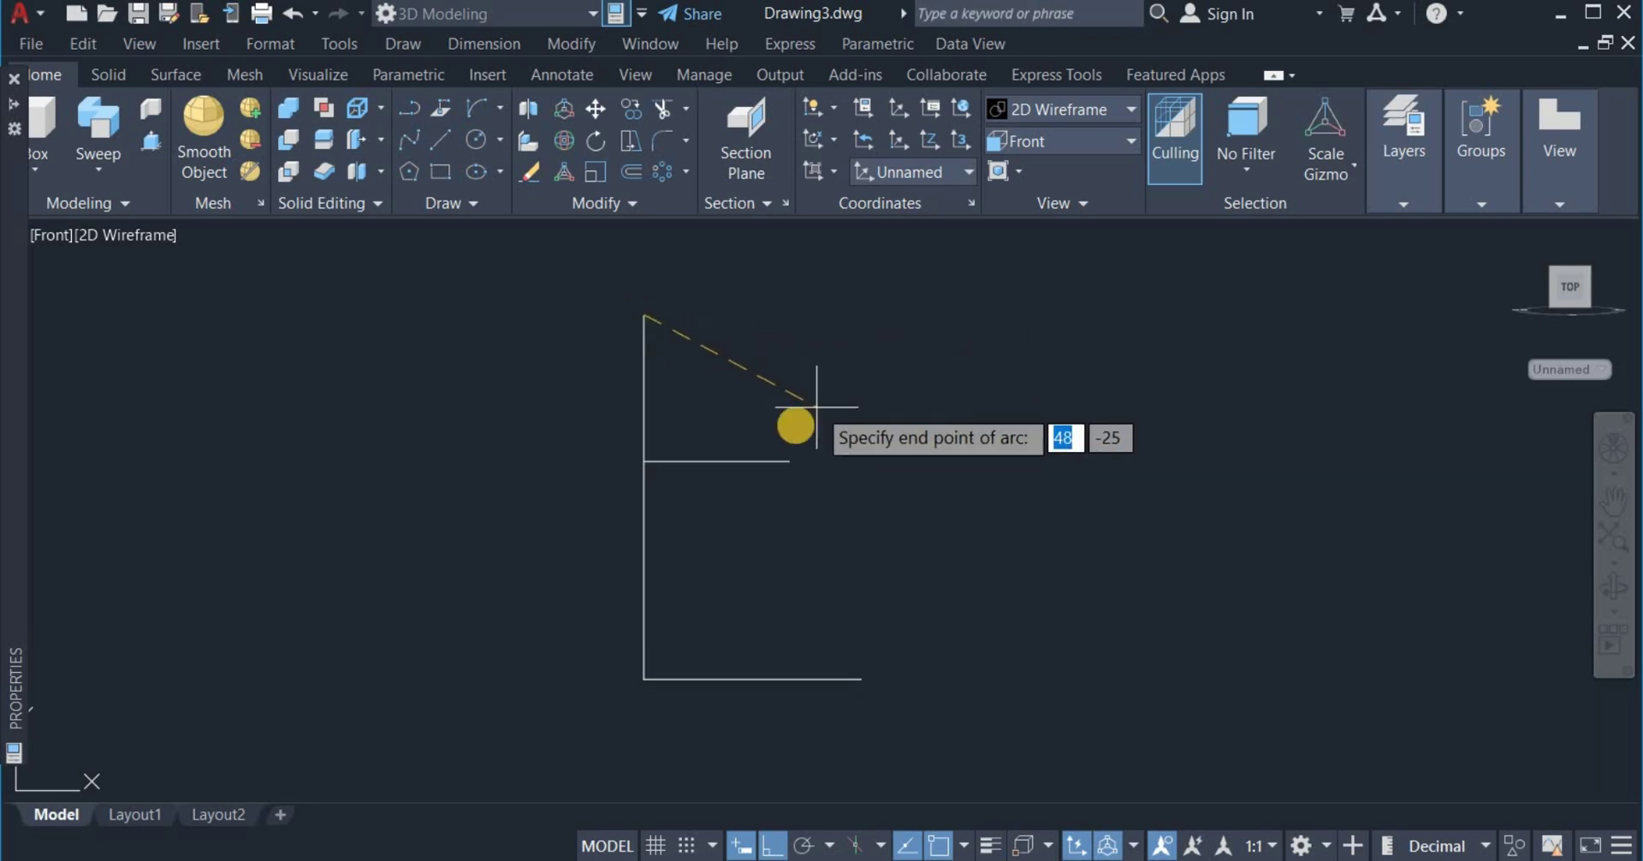
{"action": "left_click", "coordinate": [789, 461]}
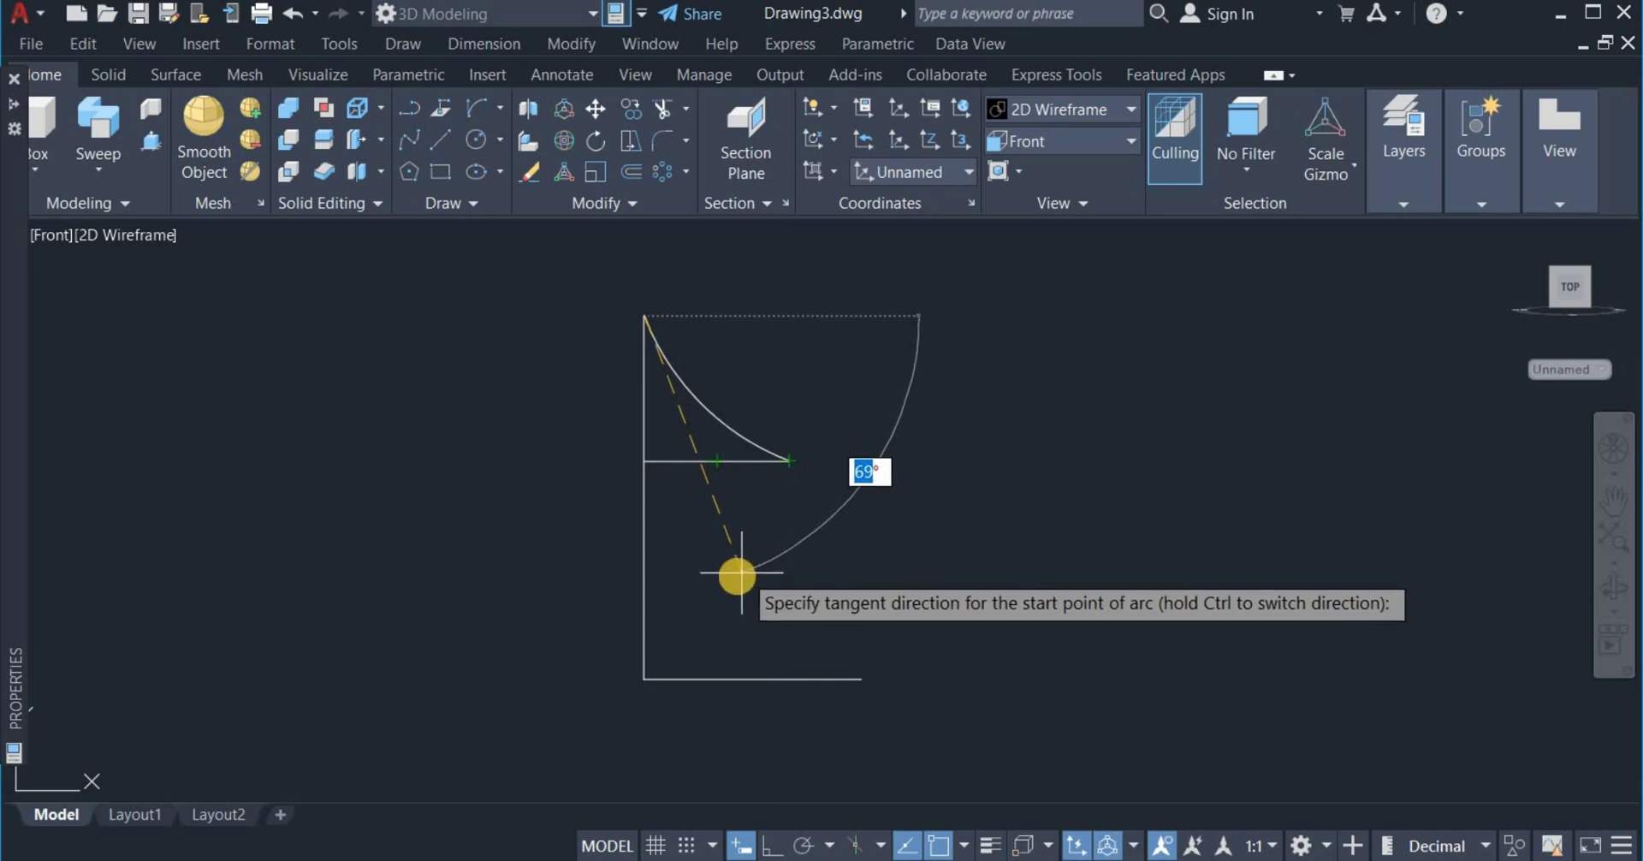
{"action": "key", "text": "Escape"}
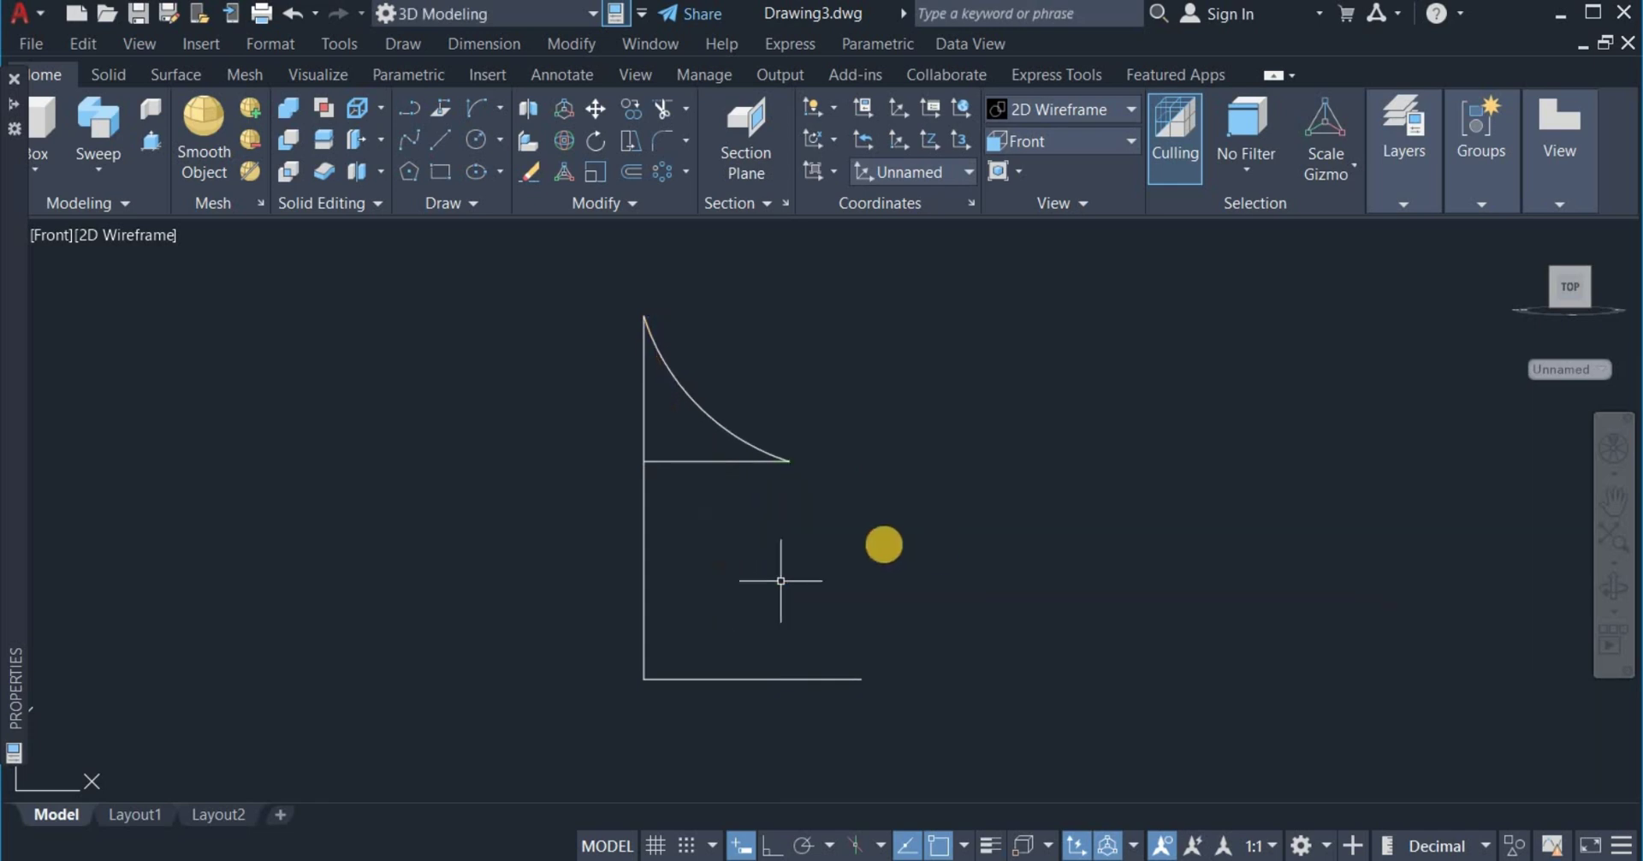
Delete the 40 mm horizontal construction line under the concave arc
{"action": "left_click", "coordinate": [722, 501]}
{"action": "left_click", "coordinate": [709, 457]}
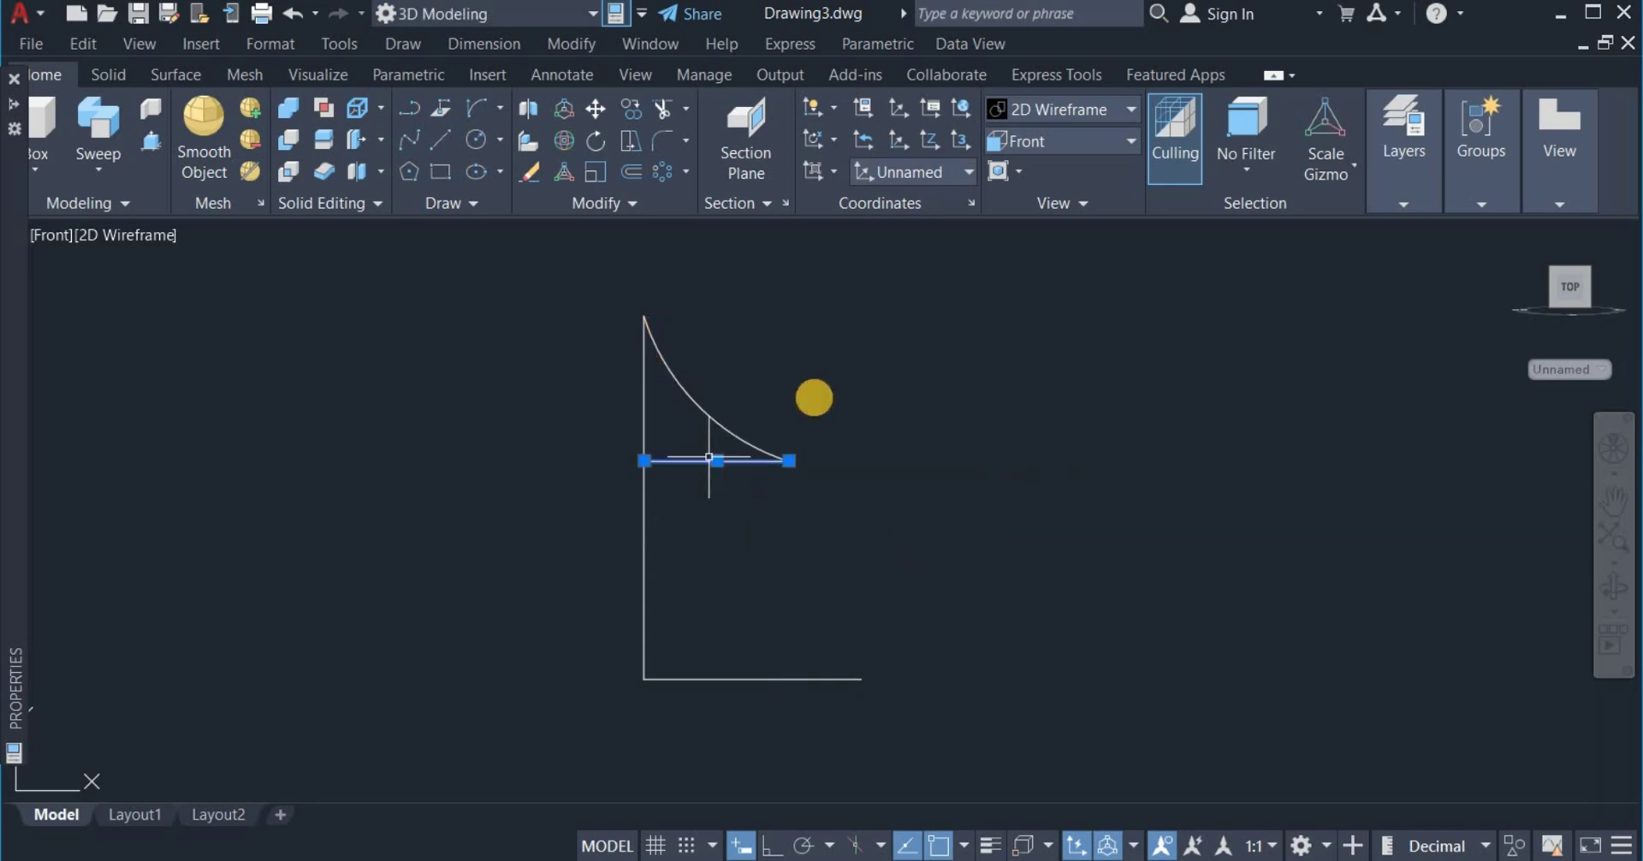
{"action": "right_click", "coordinate": [818, 421]}
{"action": "left_click", "coordinate": [902, 411]}
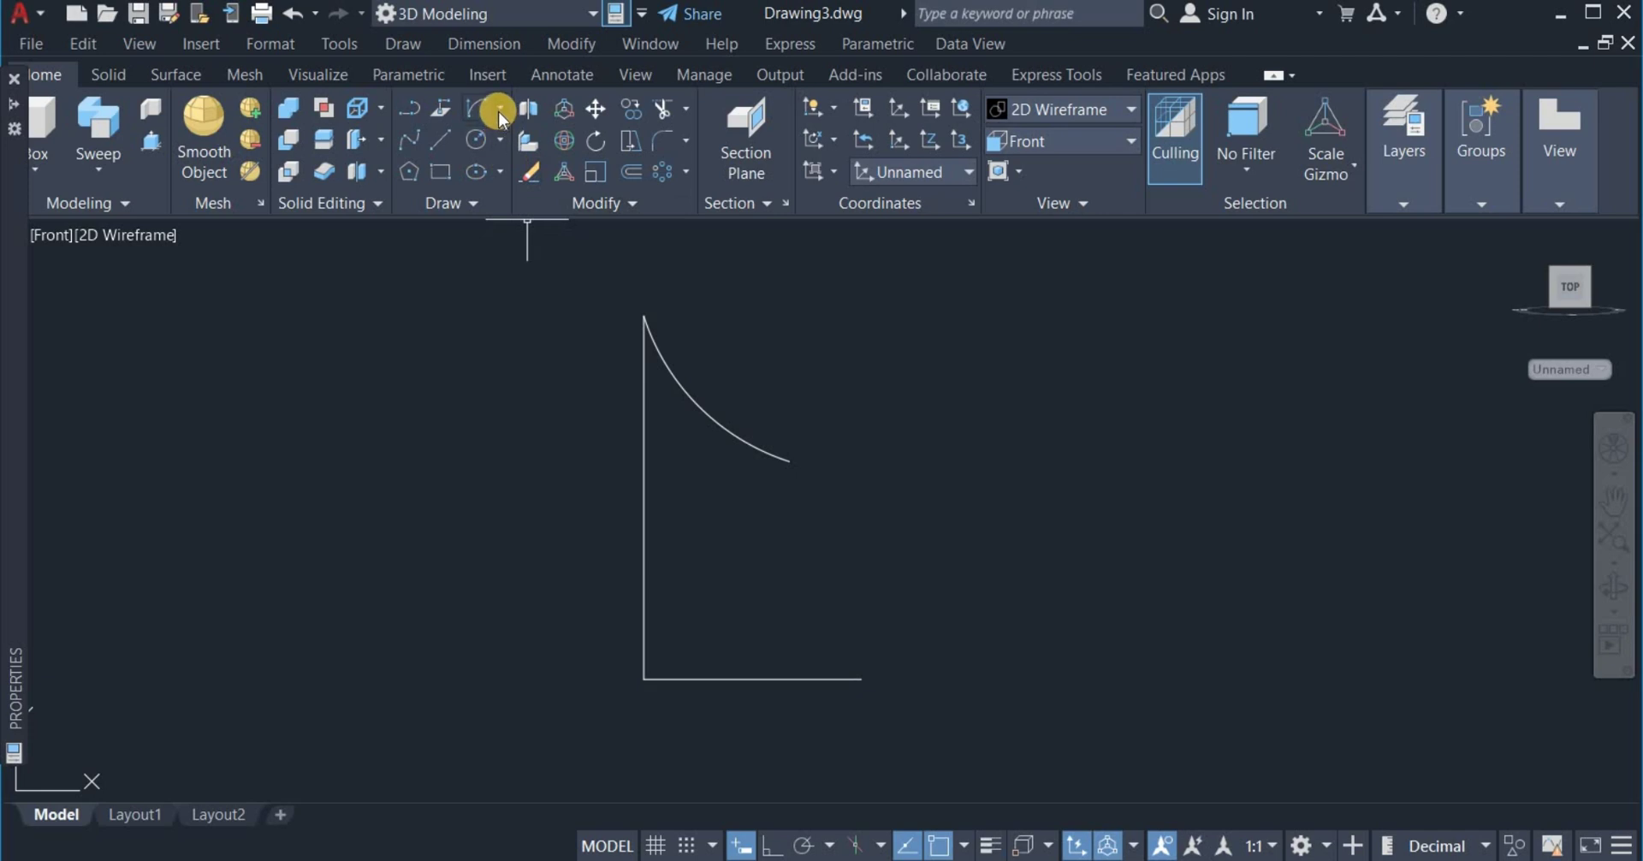
Draw an outward-bulging Start, End, Direction arc from the concave arc's lower end to the base line's free end, continuing the curve smoothly
{"action": "left_click", "coordinate": [475, 108]}
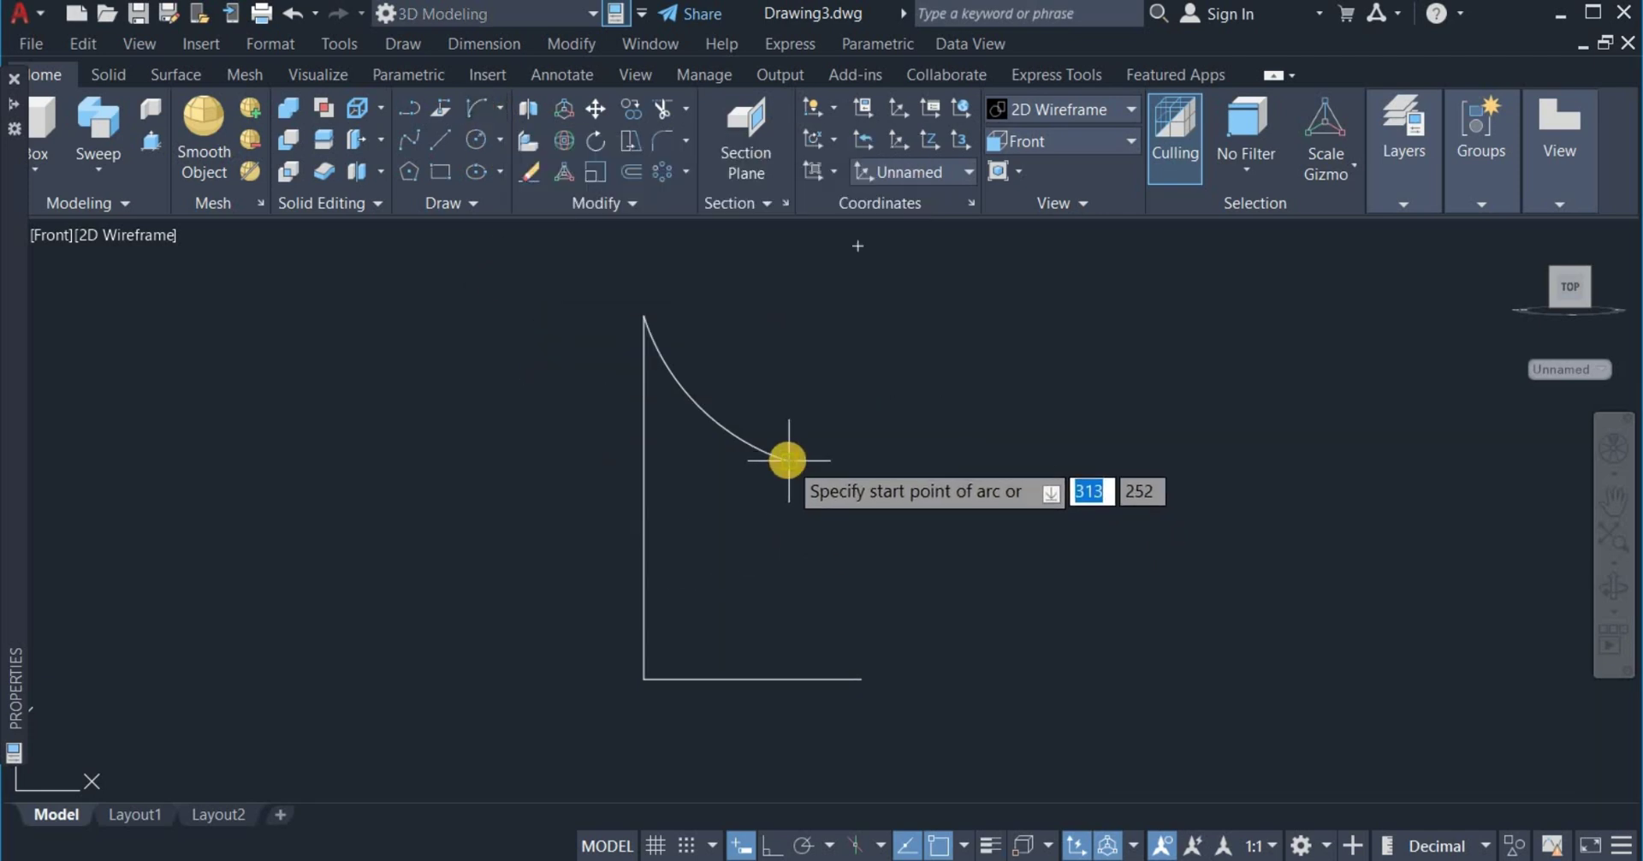
{"action": "left_click", "coordinate": [857, 466]}
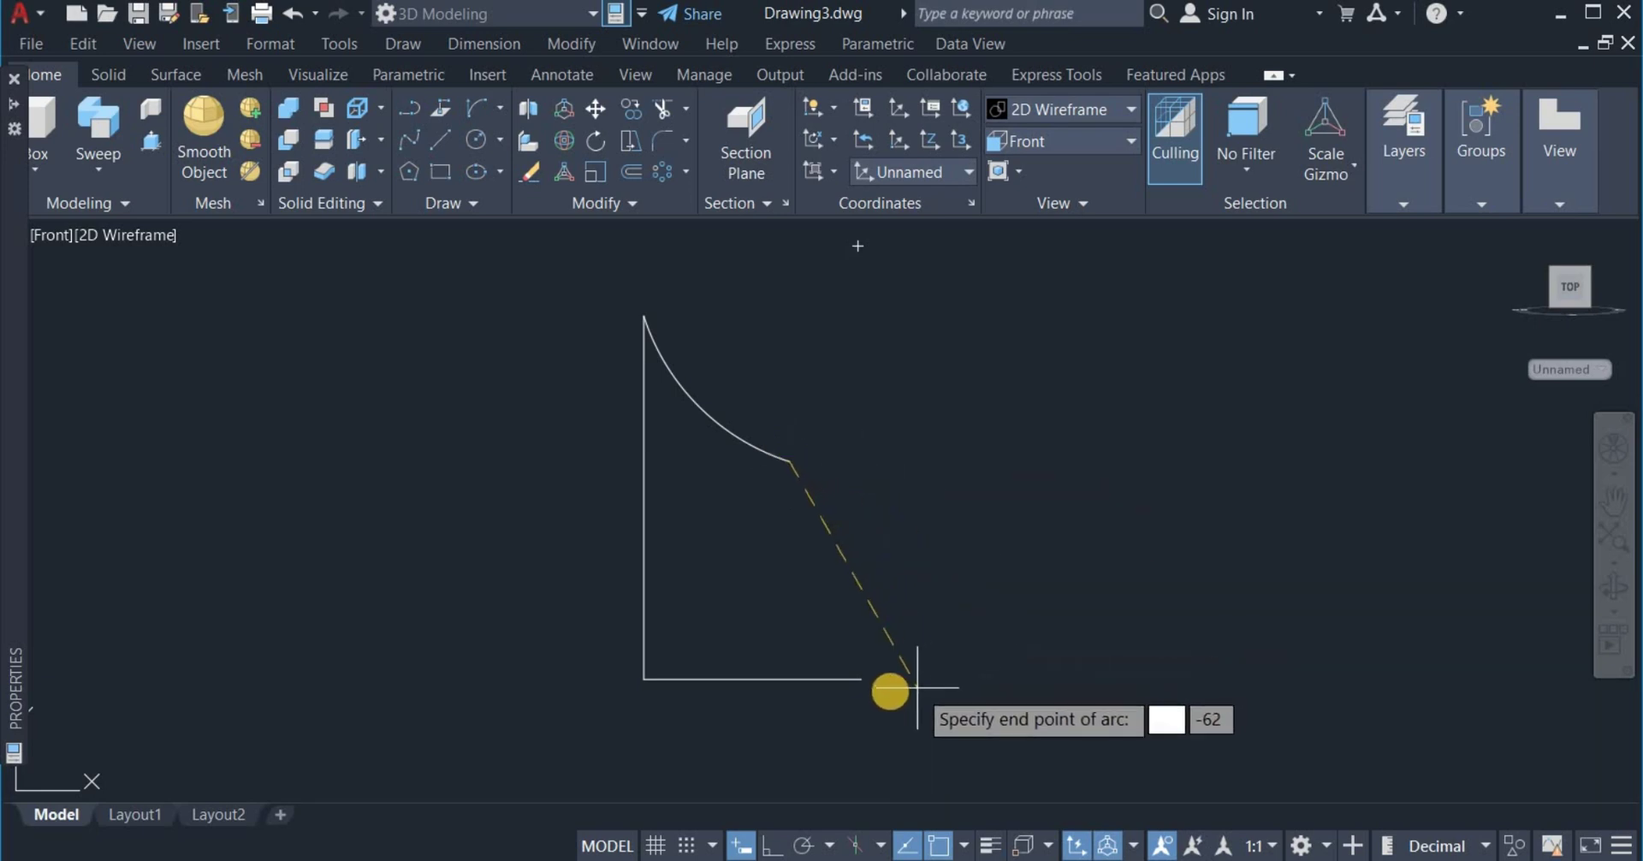
{"action": "left_click", "coordinate": [863, 680]}
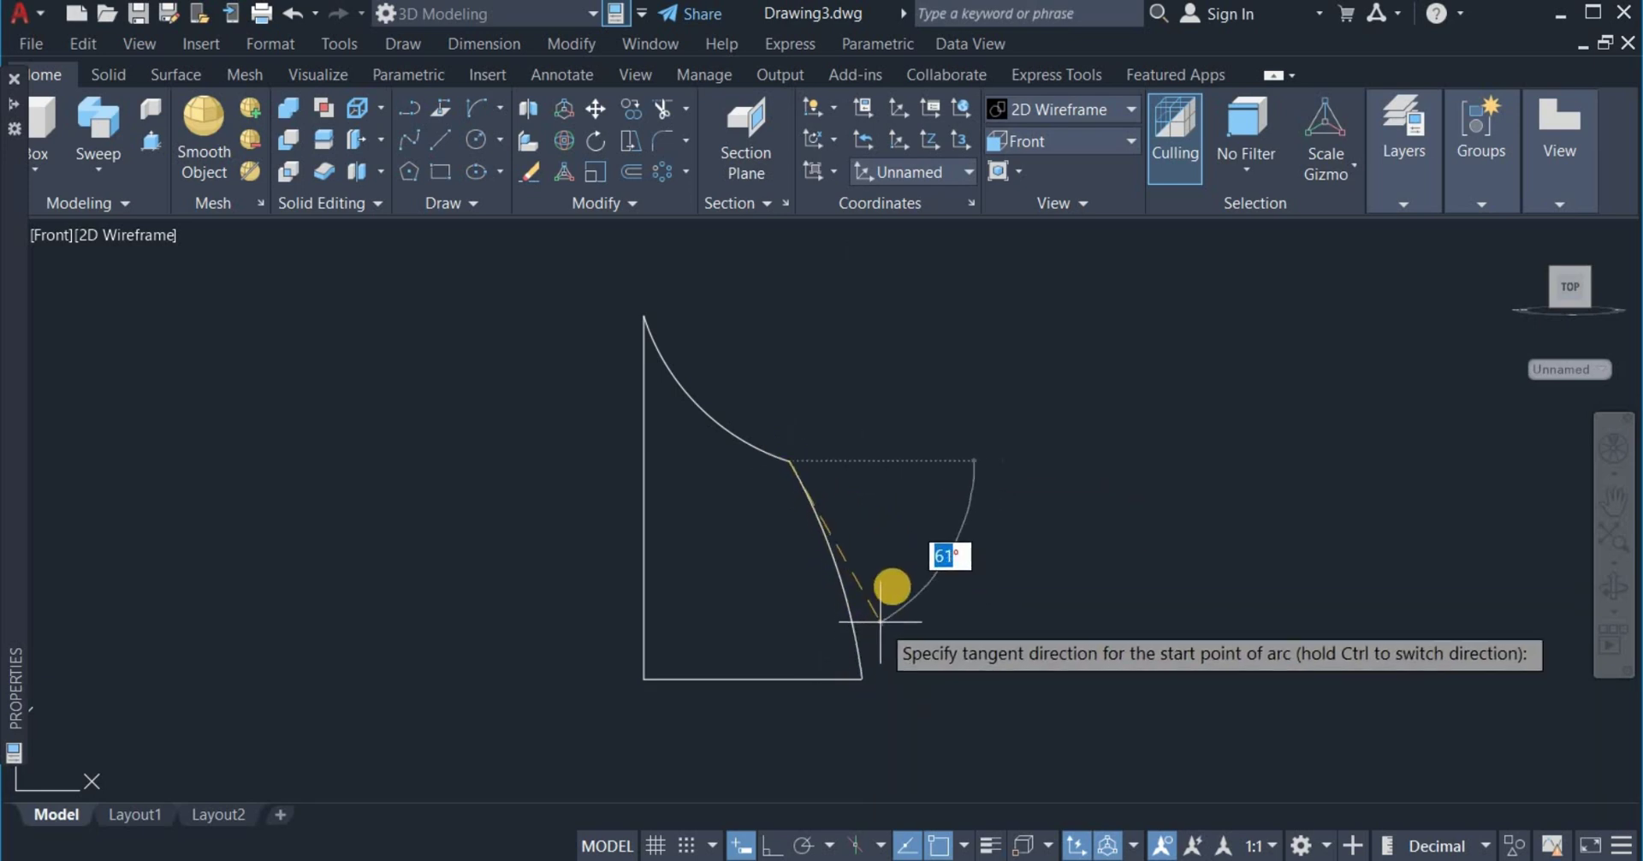
{"action": "left_click", "coordinate": [961, 507]}
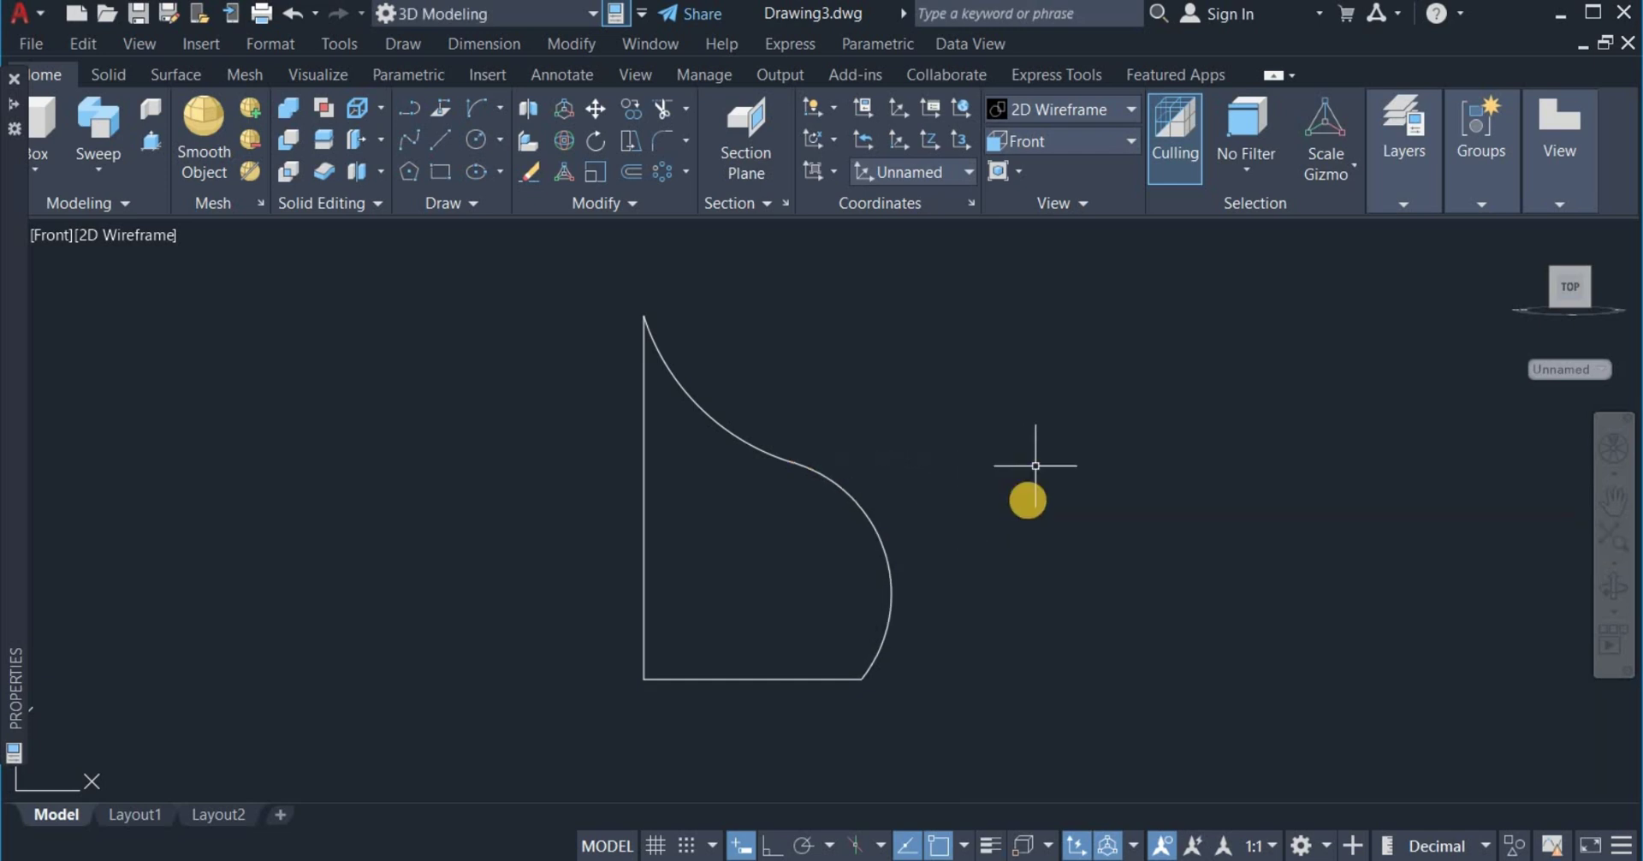
Draw a Tan, Tan, Radius circle of radius 10 mm touching the bulging arc and the base line inside their corner
{"action": "scroll", "coordinate": [843, 745], "scroll_direction": "up", "scroll_amount": 2}
{"action": "scroll", "coordinate": [843, 744], "scroll_direction": "up", "scroll_amount": 2}
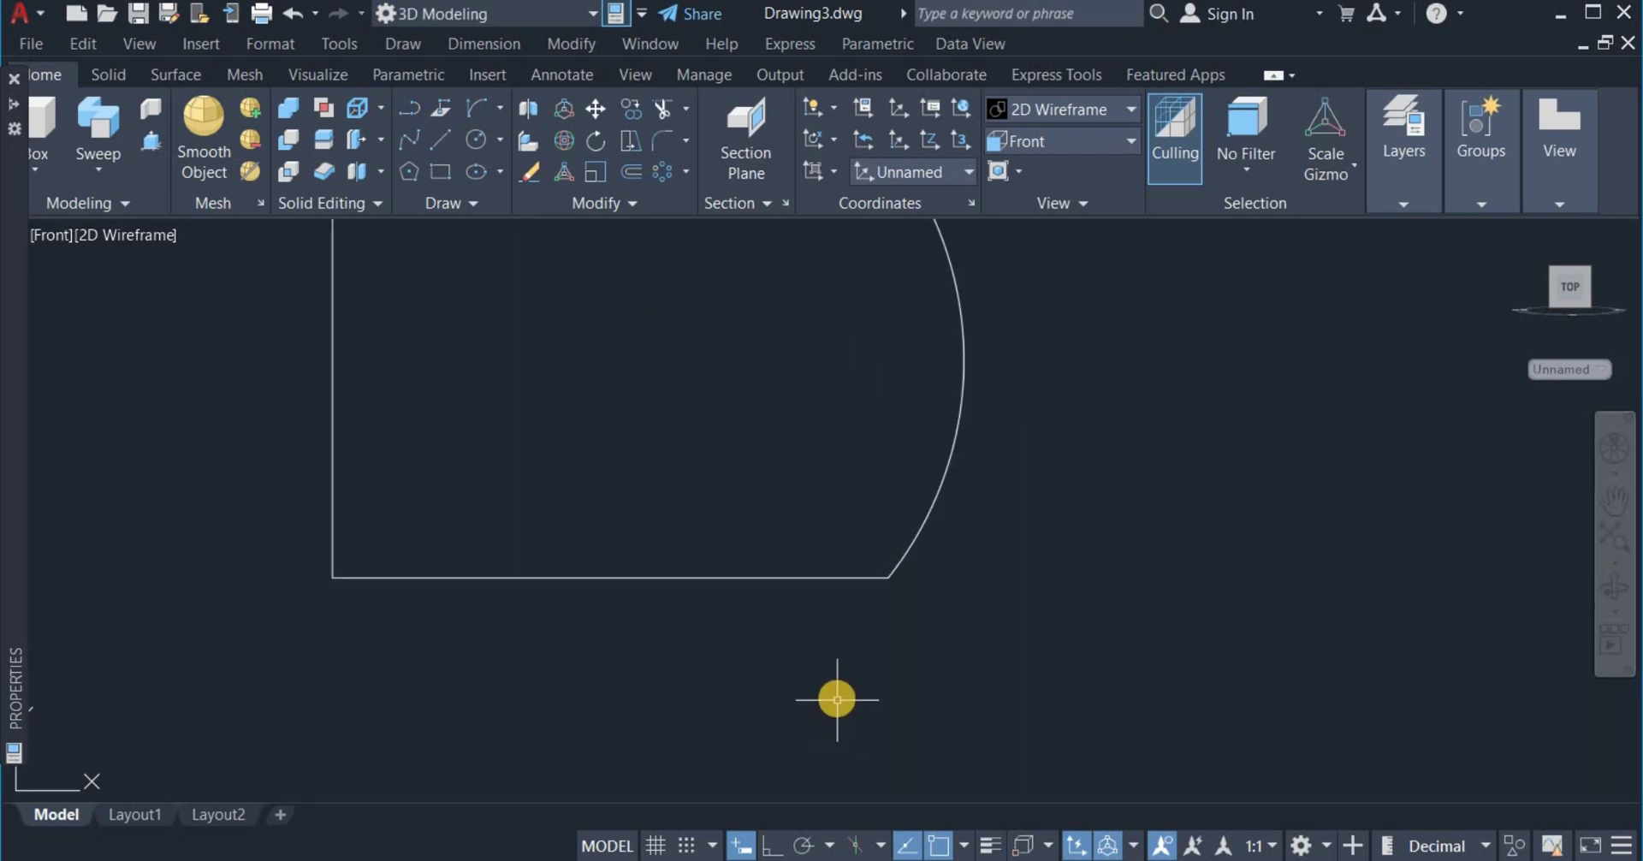
{"action": "scroll", "coordinate": [839, 695], "scroll_direction": "down", "scroll_amount": 2}
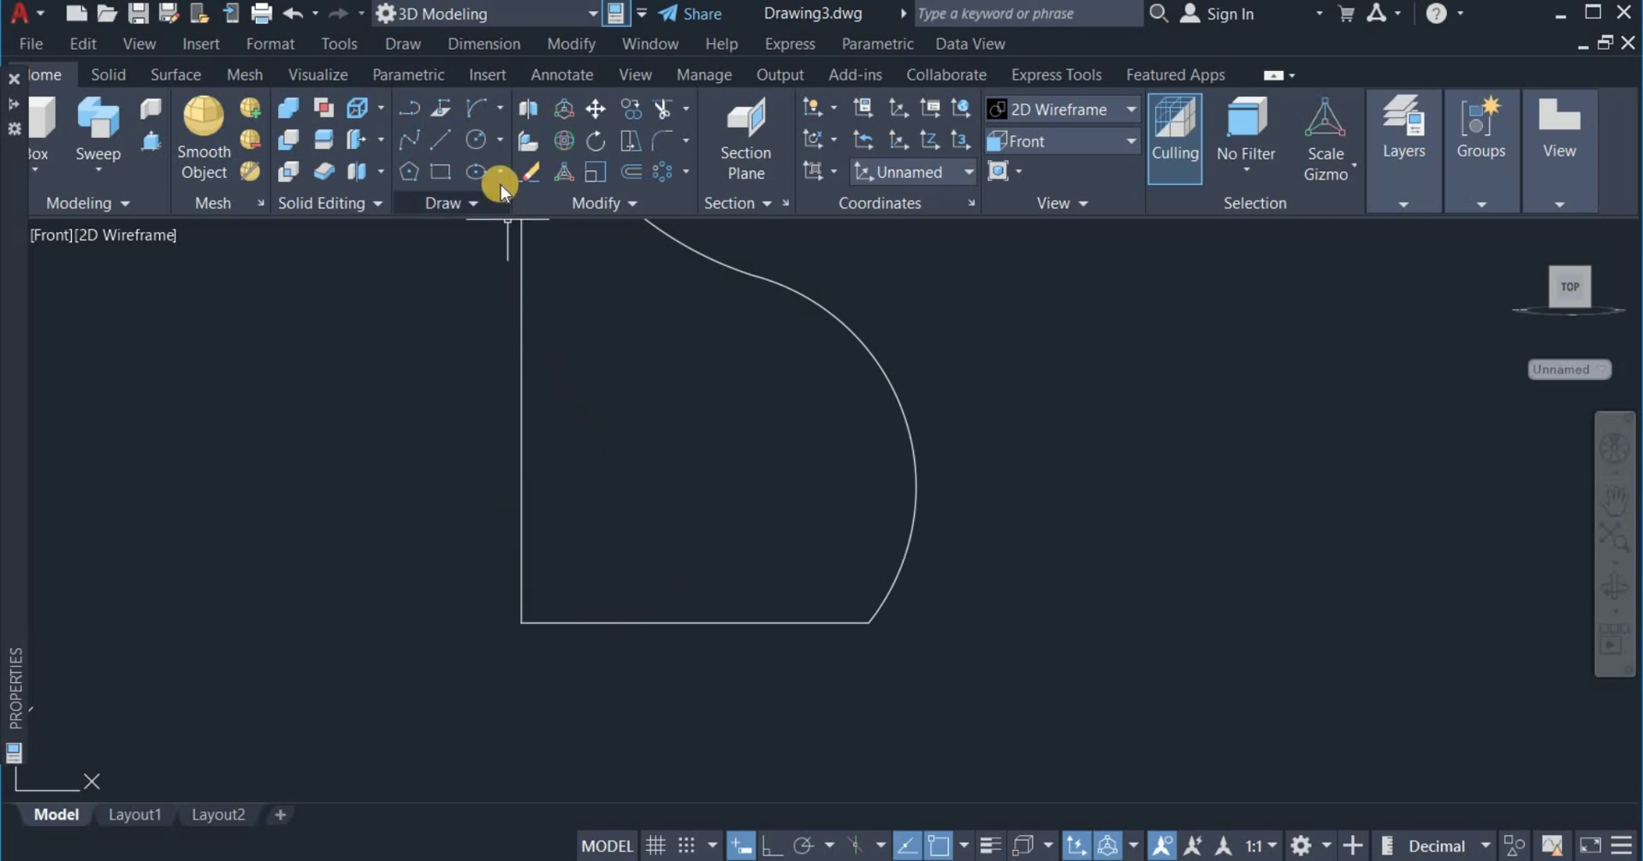
{"action": "left_click", "coordinate": [496, 140]}
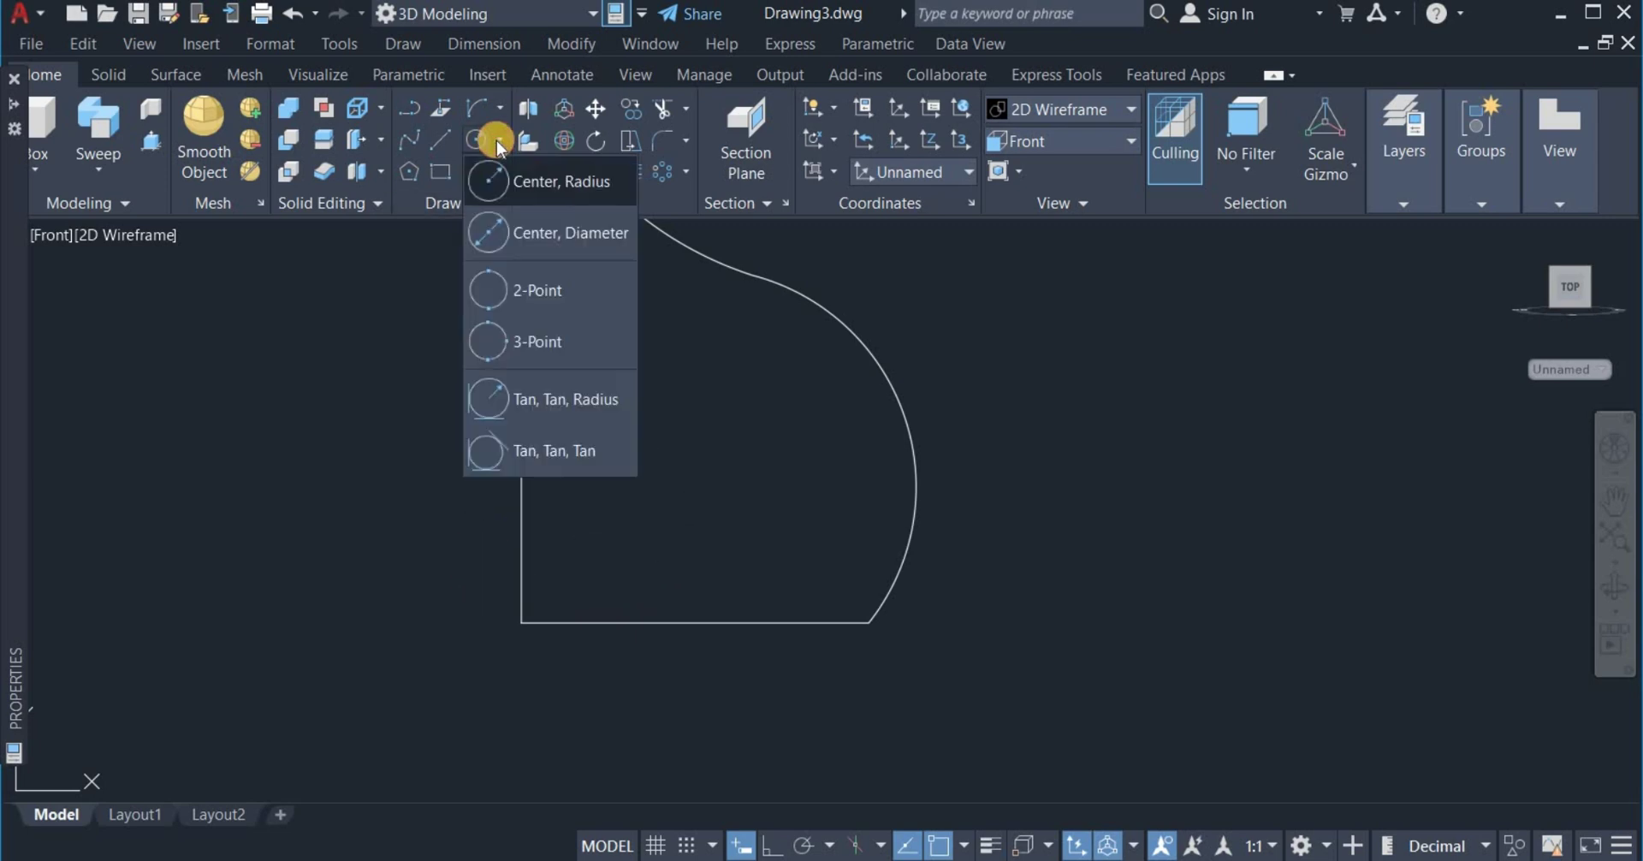
{"action": "left_click", "coordinate": [558, 400]}
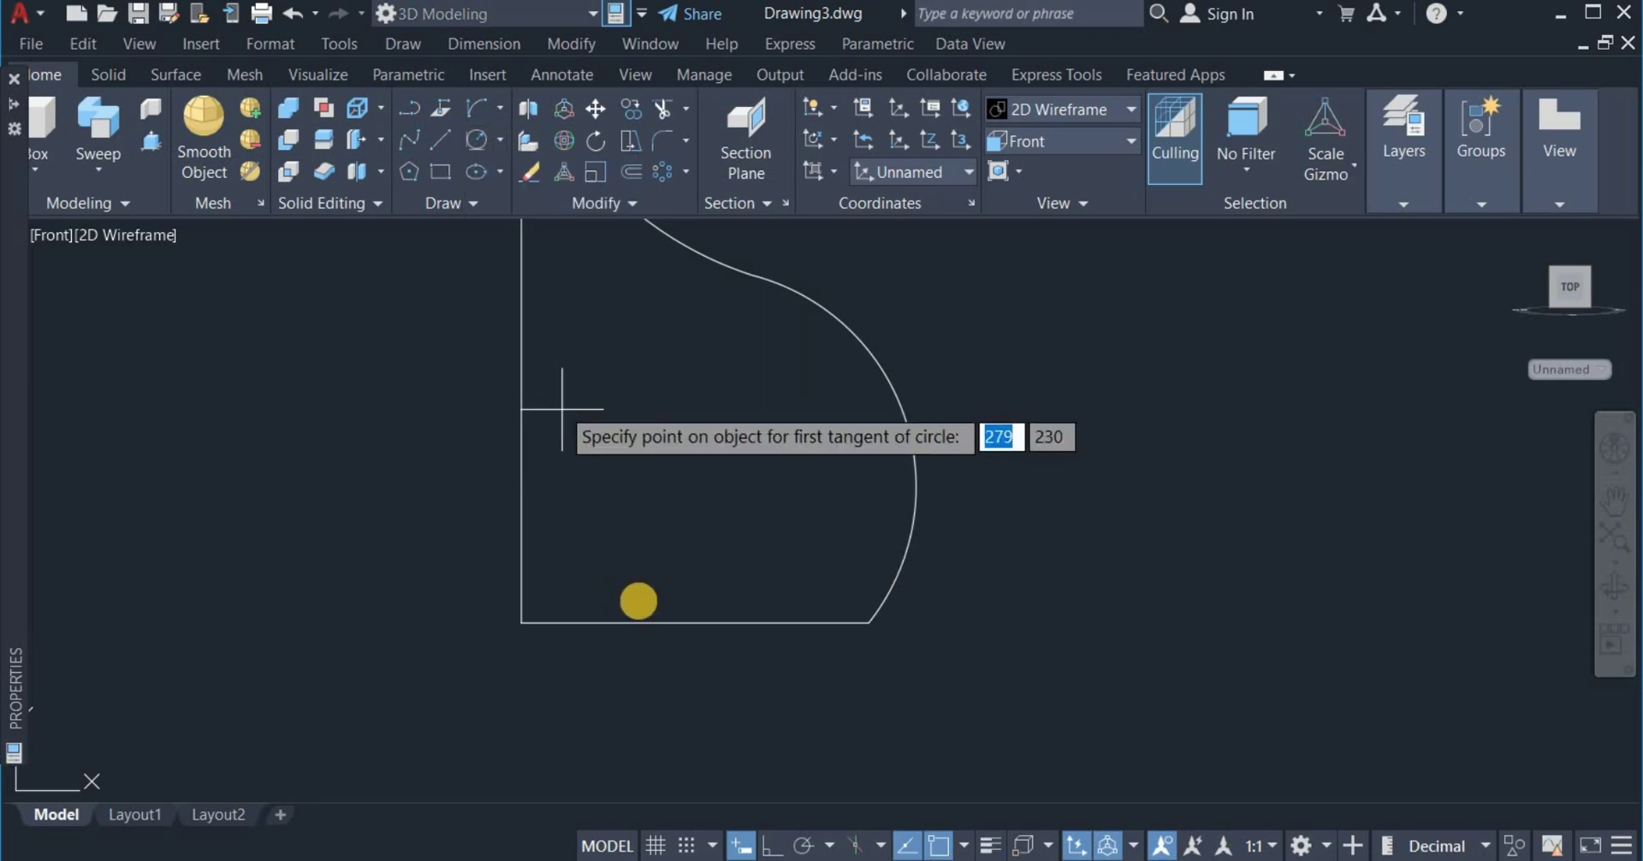
{"action": "left_click", "coordinate": [899, 574]}
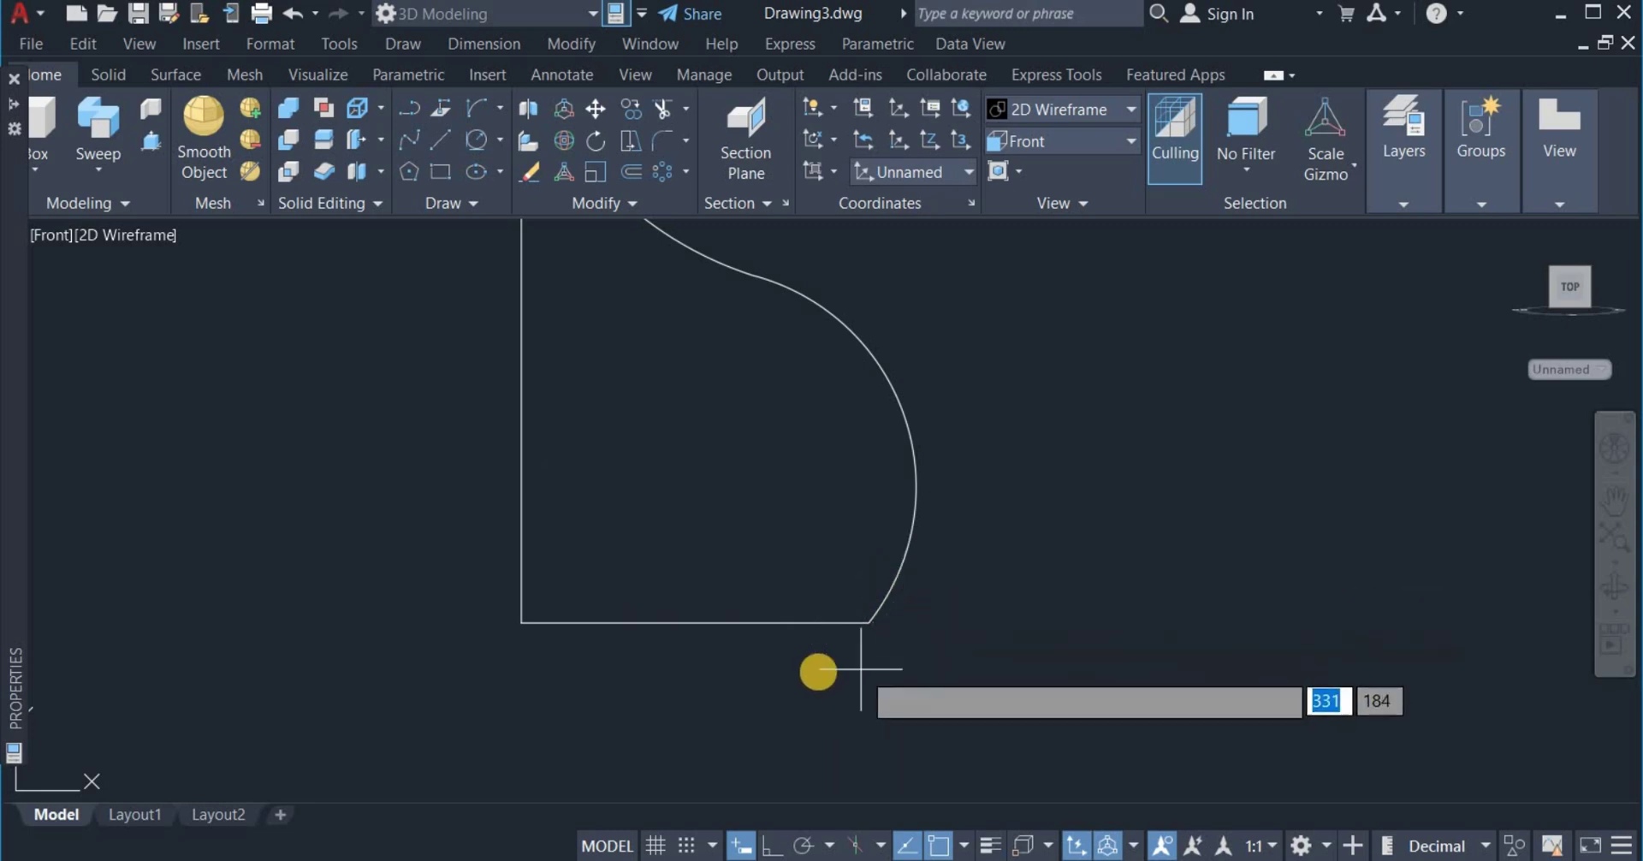
{"action": "left_click", "coordinate": [789, 624]}
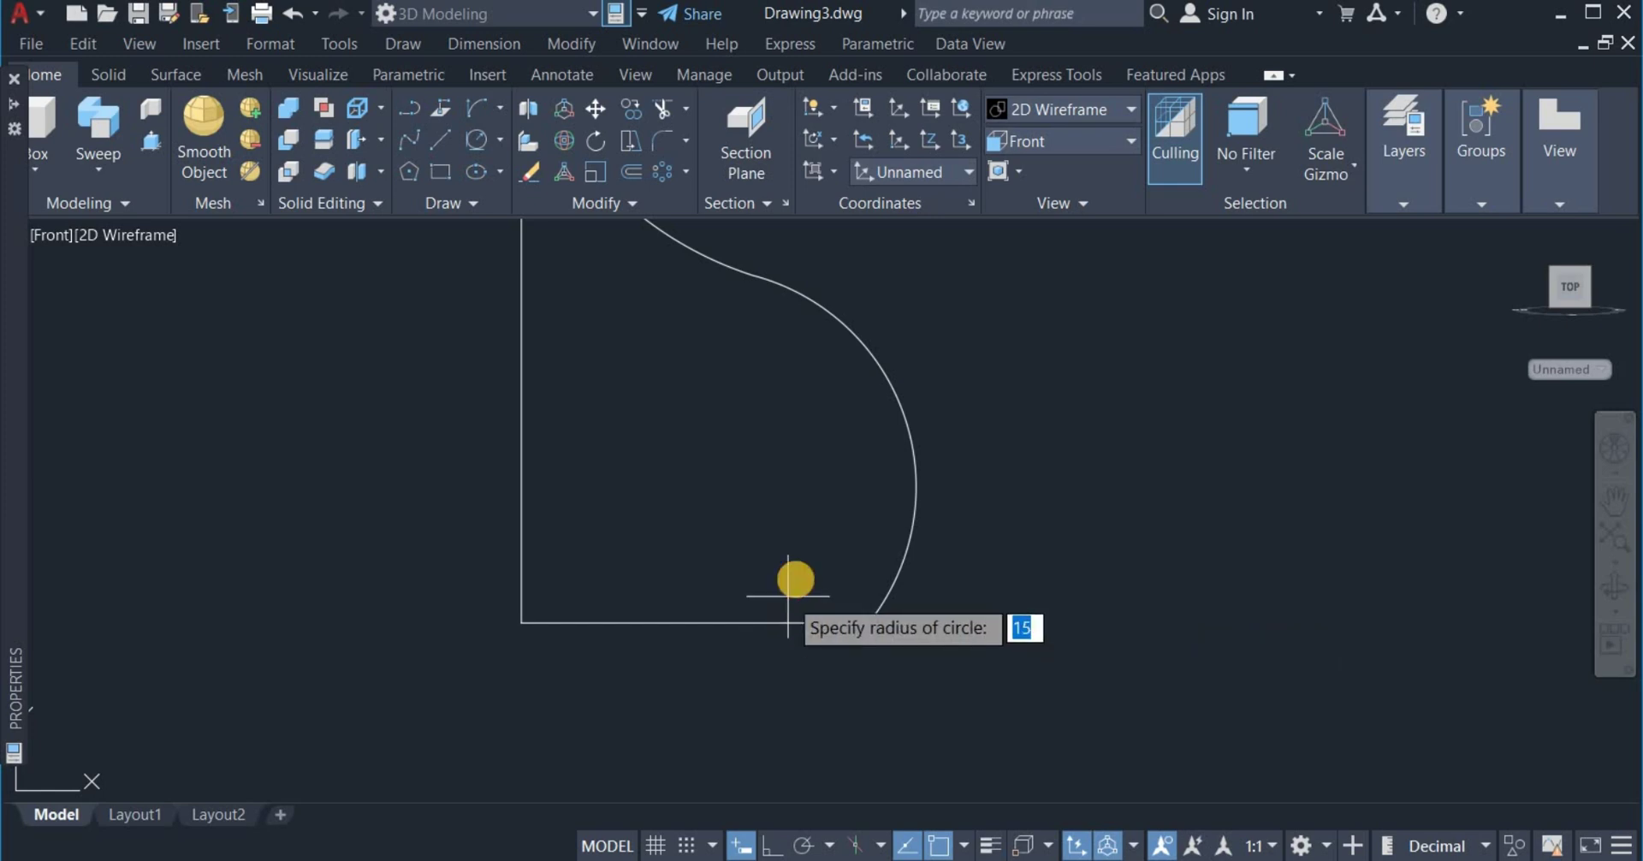
{"action": "type", "text": "10"}
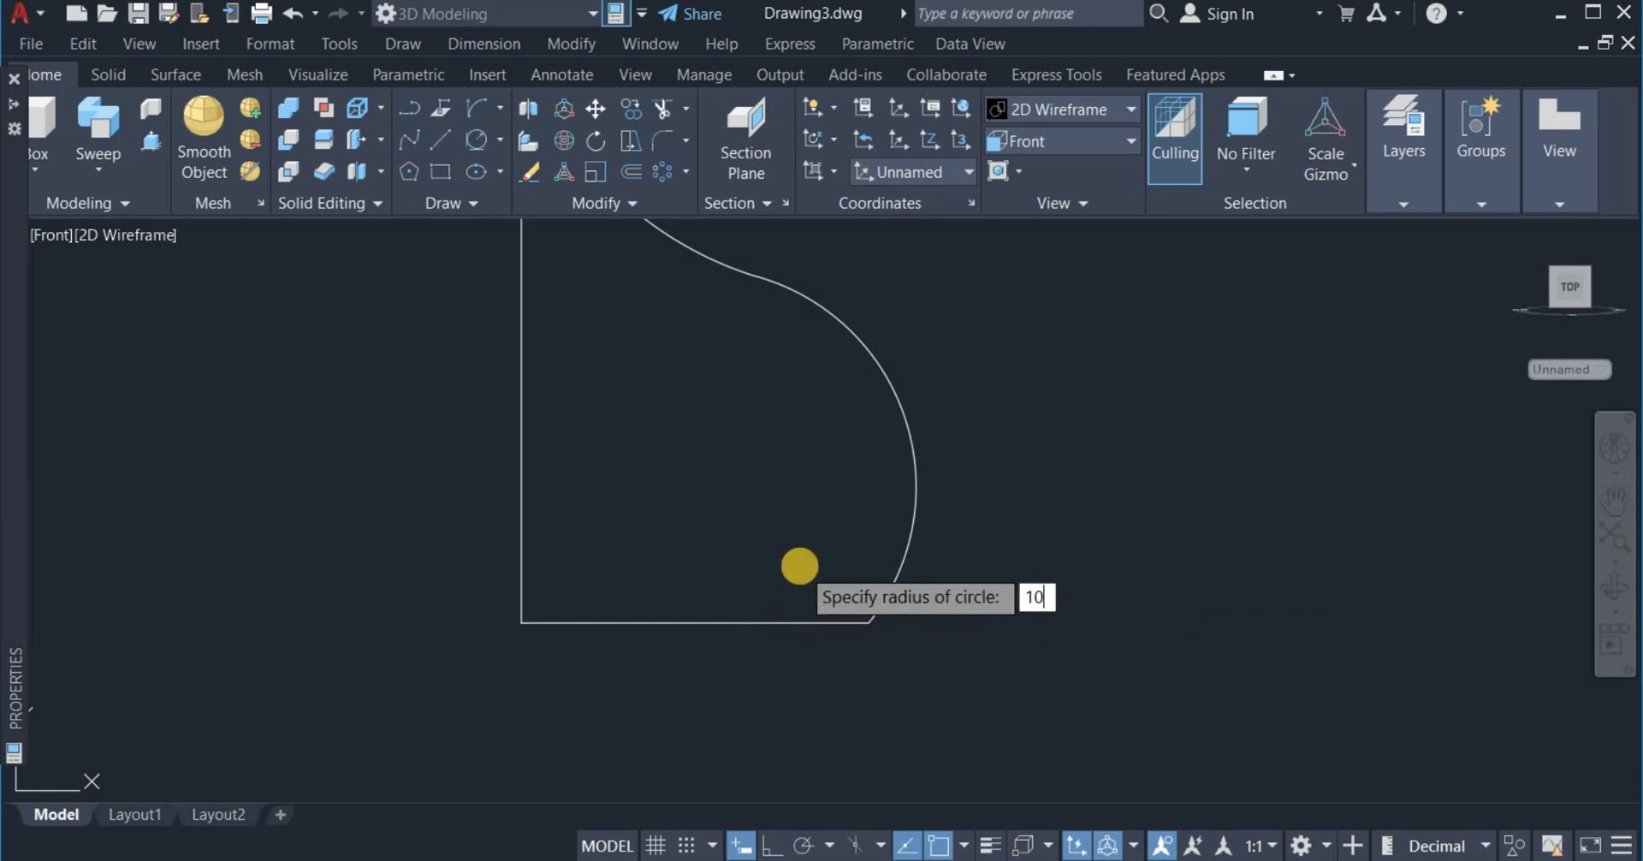
{"action": "key", "text": "Return"}
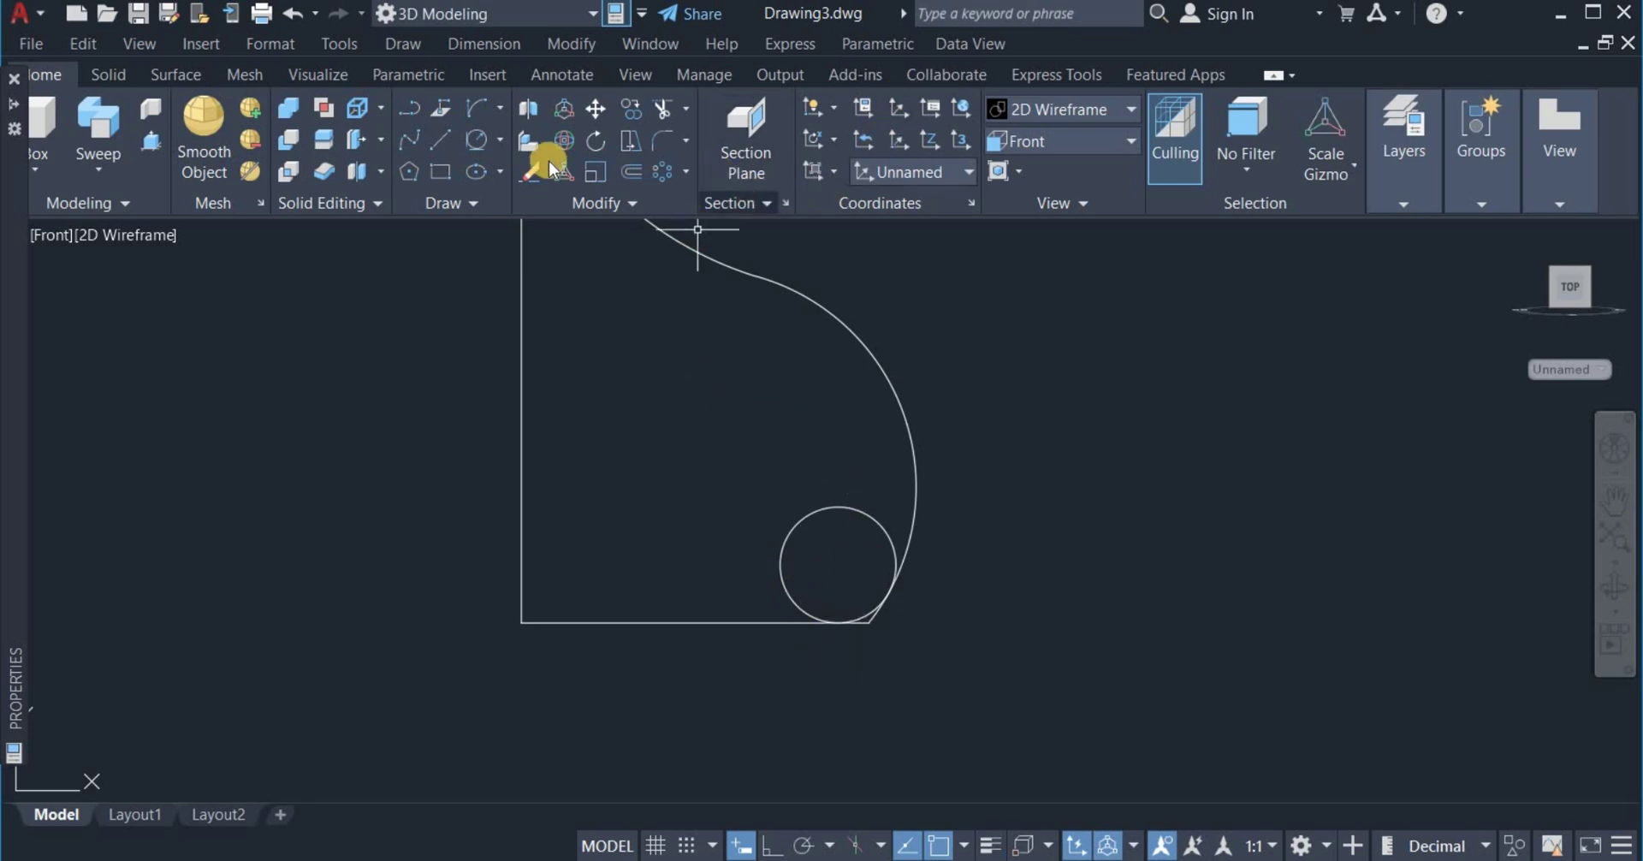
Trim away the circle's inner portion and the leftover arc and base line ends, leaving a rounded lower corner
{"action": "left_click", "coordinate": [658, 110]}
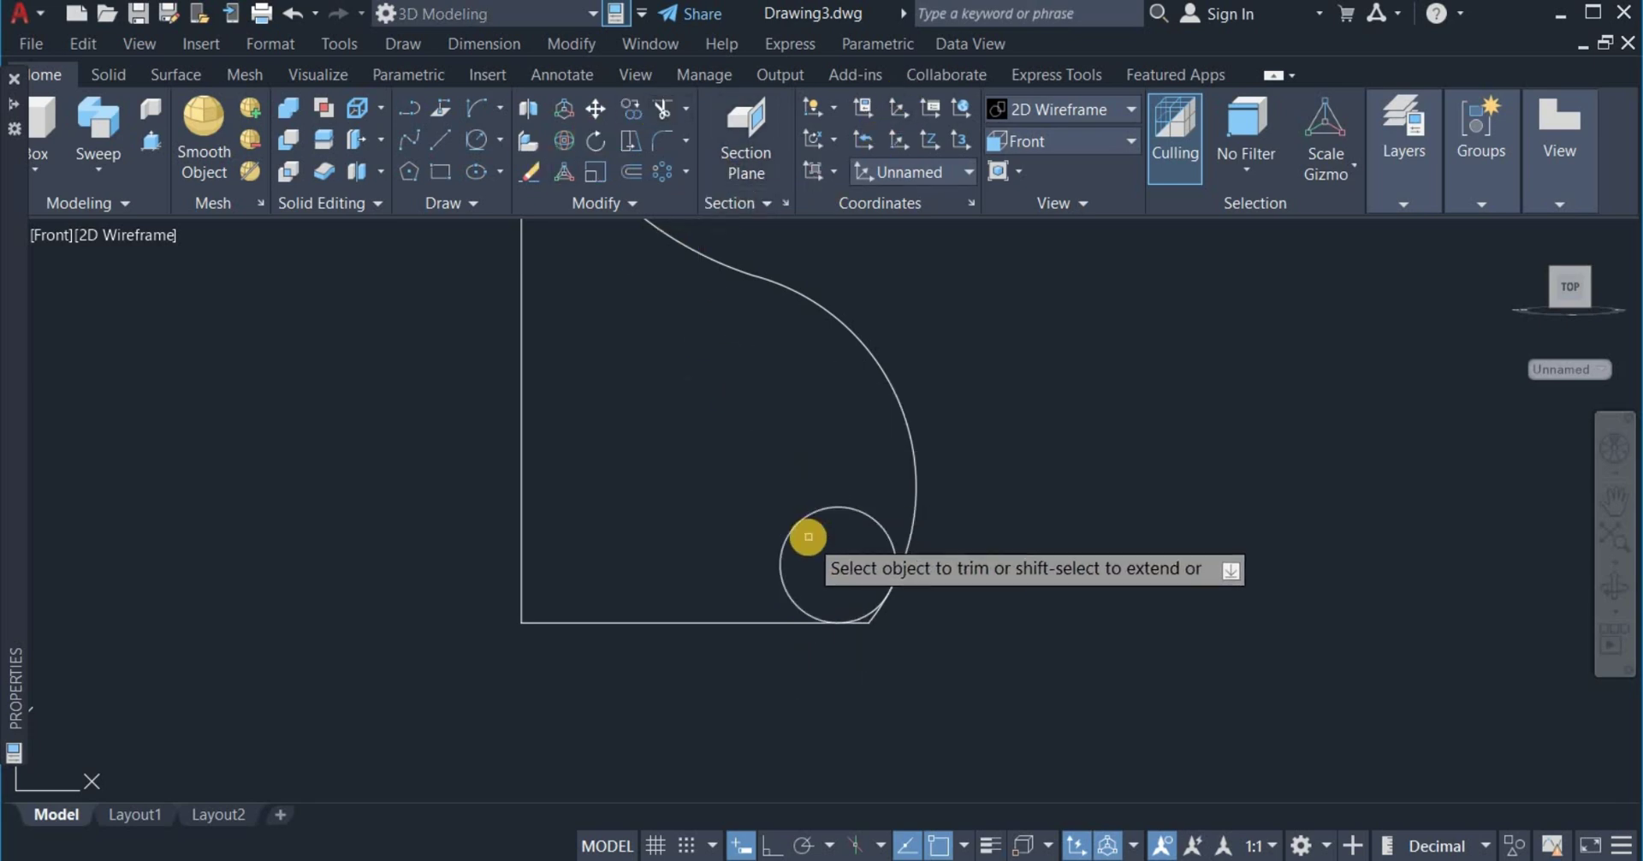
{"action": "left_click", "coordinate": [654, 437]}
{"action": "left_click", "coordinate": [913, 647]}
{"action": "key", "text": "Return"}
{"action": "scroll", "coordinate": [856, 599], "scroll_direction": "up", "scroll_amount": 5}
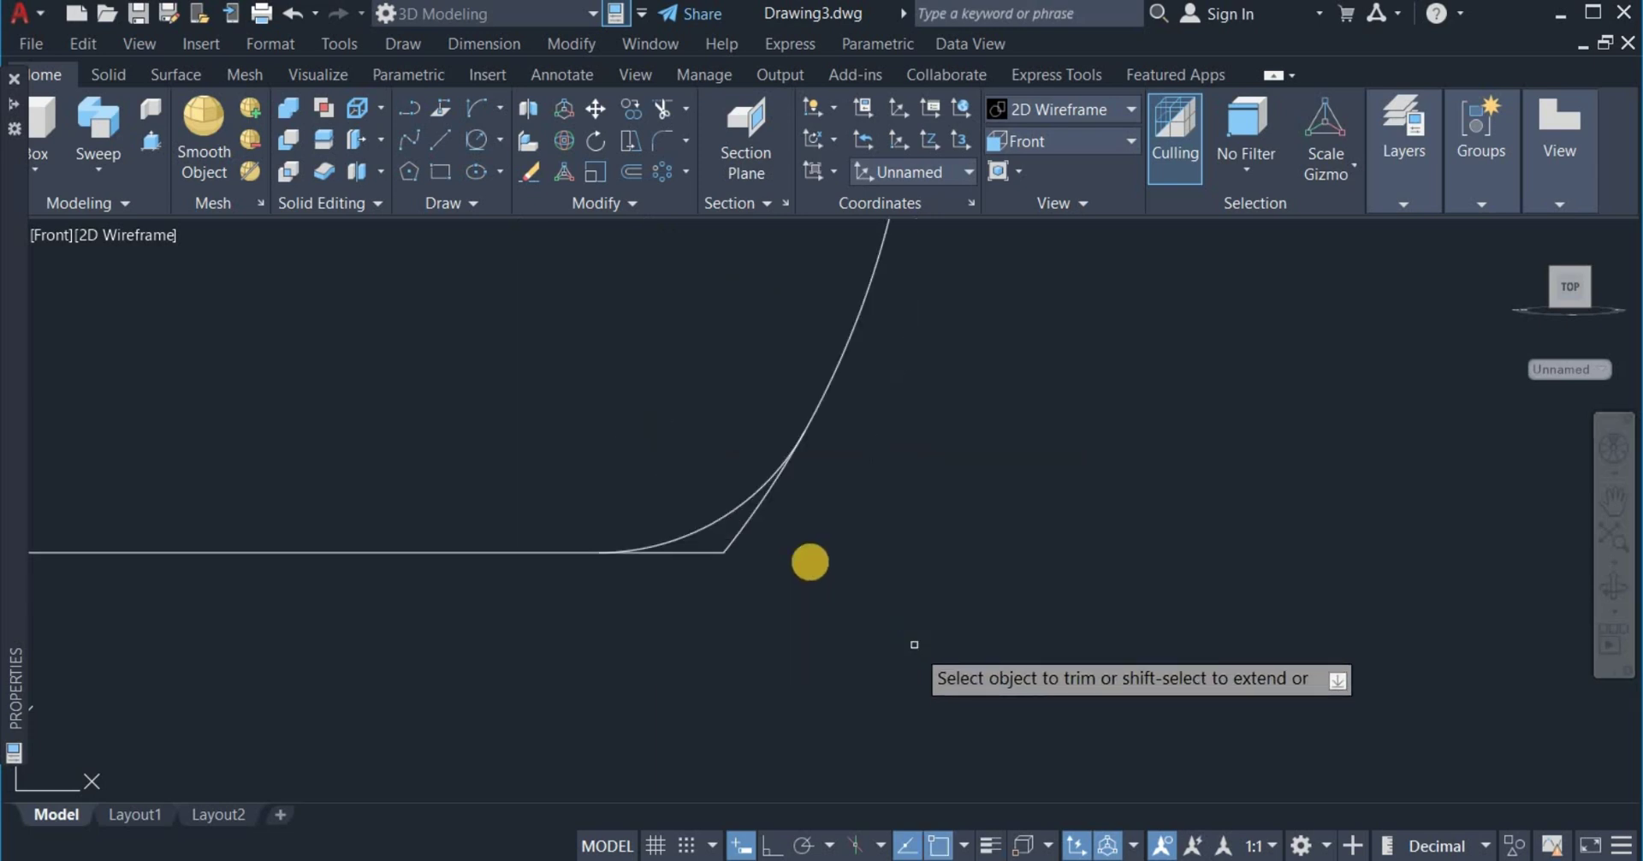
{"action": "left_click", "coordinate": [707, 427]}
{"action": "left_click", "coordinate": [547, 507]}
{"action": "key", "text": "Return"}
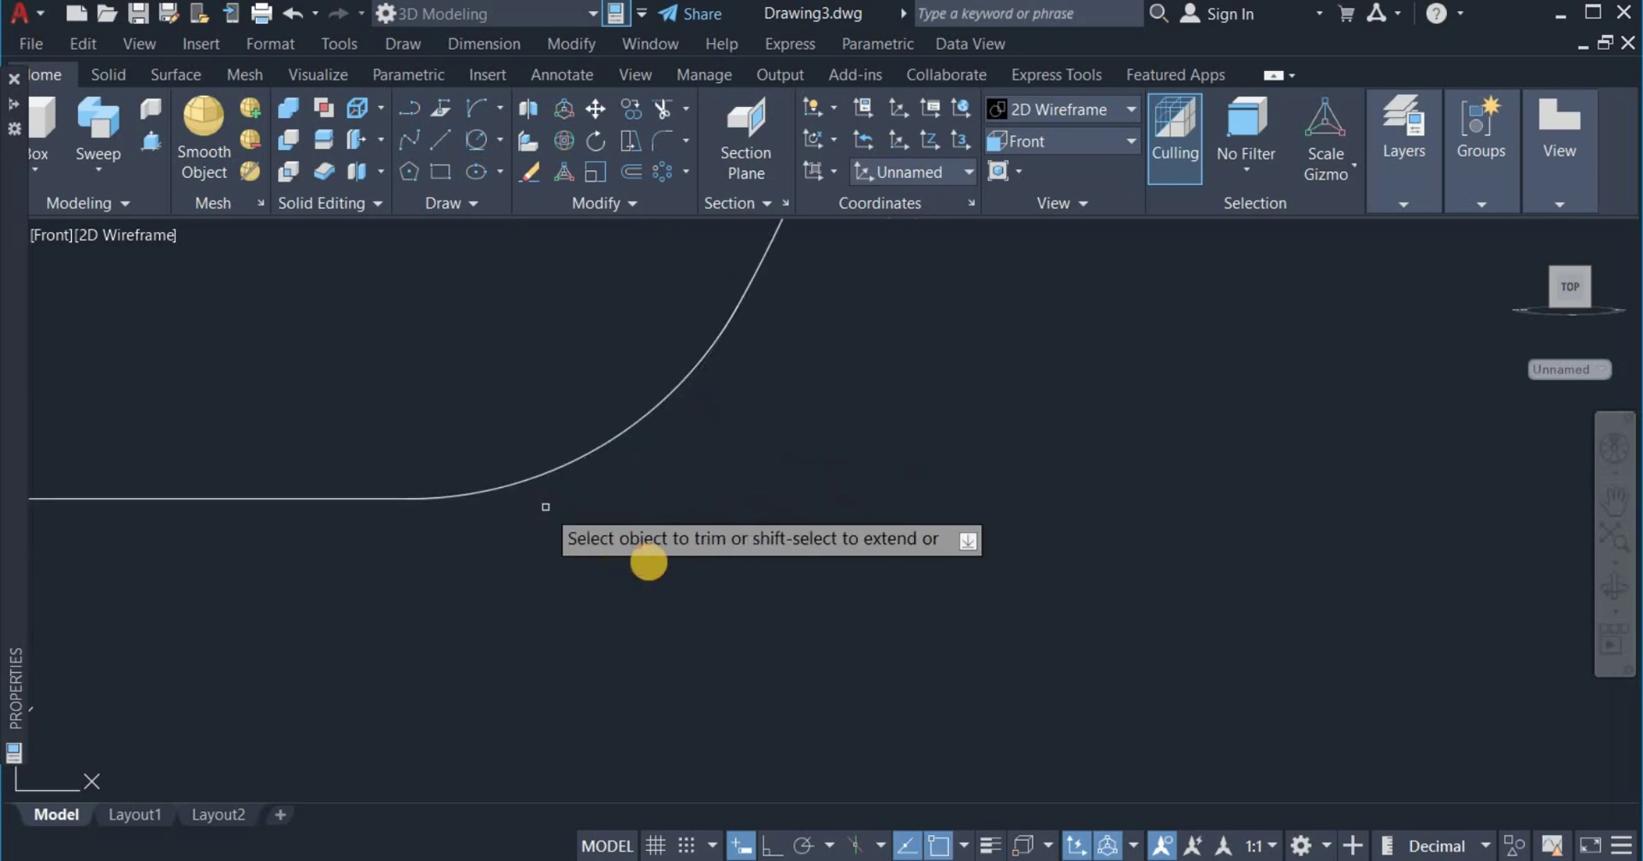
{"action": "scroll", "coordinate": [689, 575], "scroll_direction": "down", "scroll_amount": 3}
{"action": "left_click", "coordinate": [814, 573]}
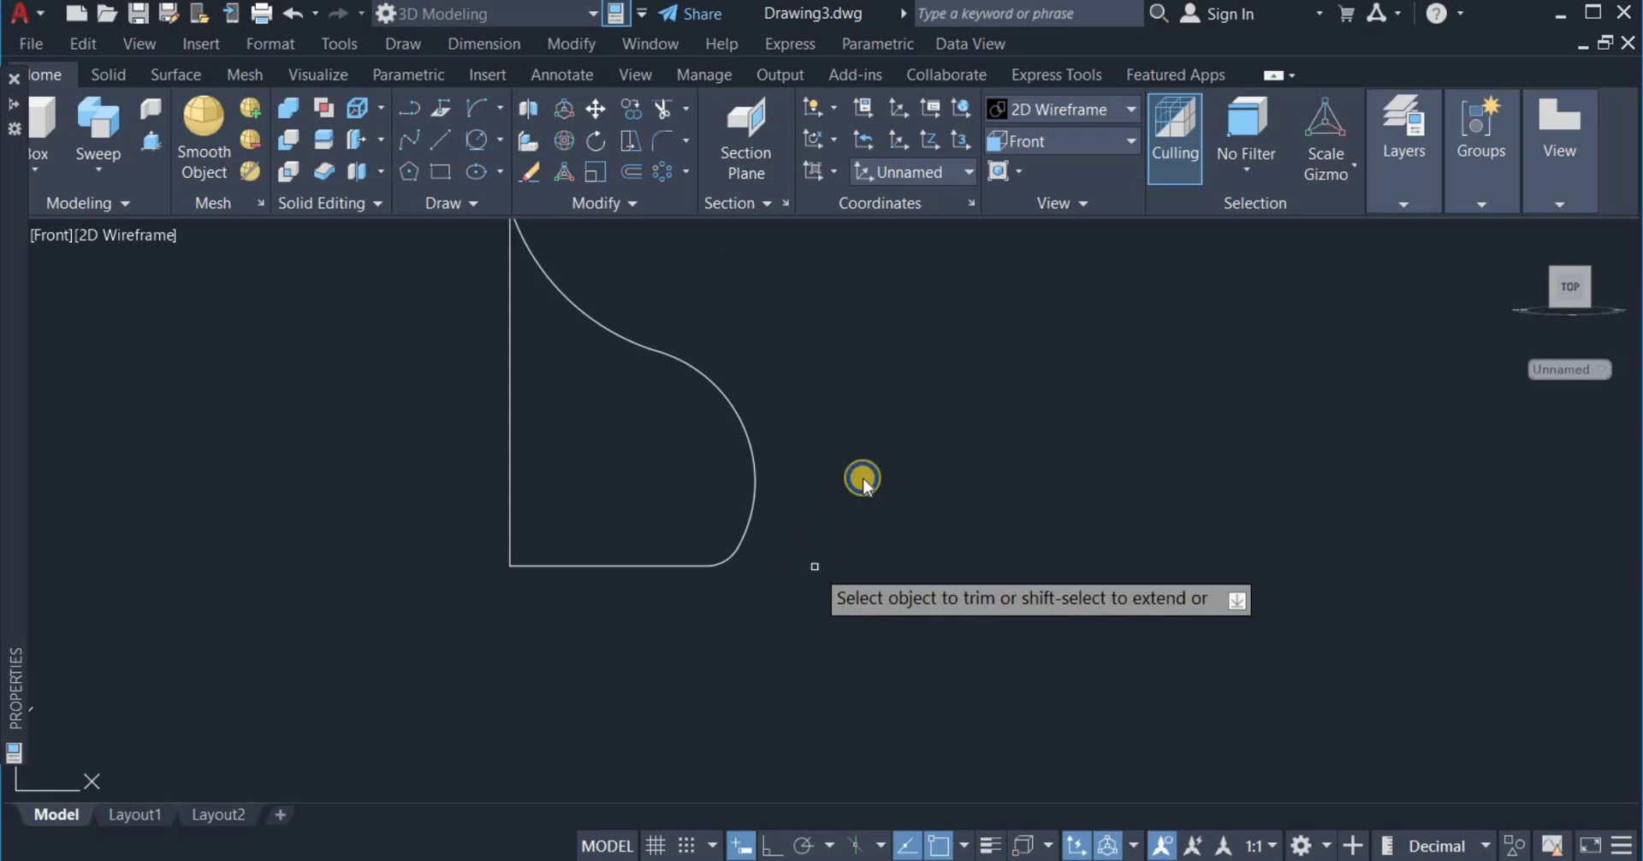
{"action": "right_click", "coordinate": [814, 571]}
{"action": "left_click", "coordinate": [899, 255]}
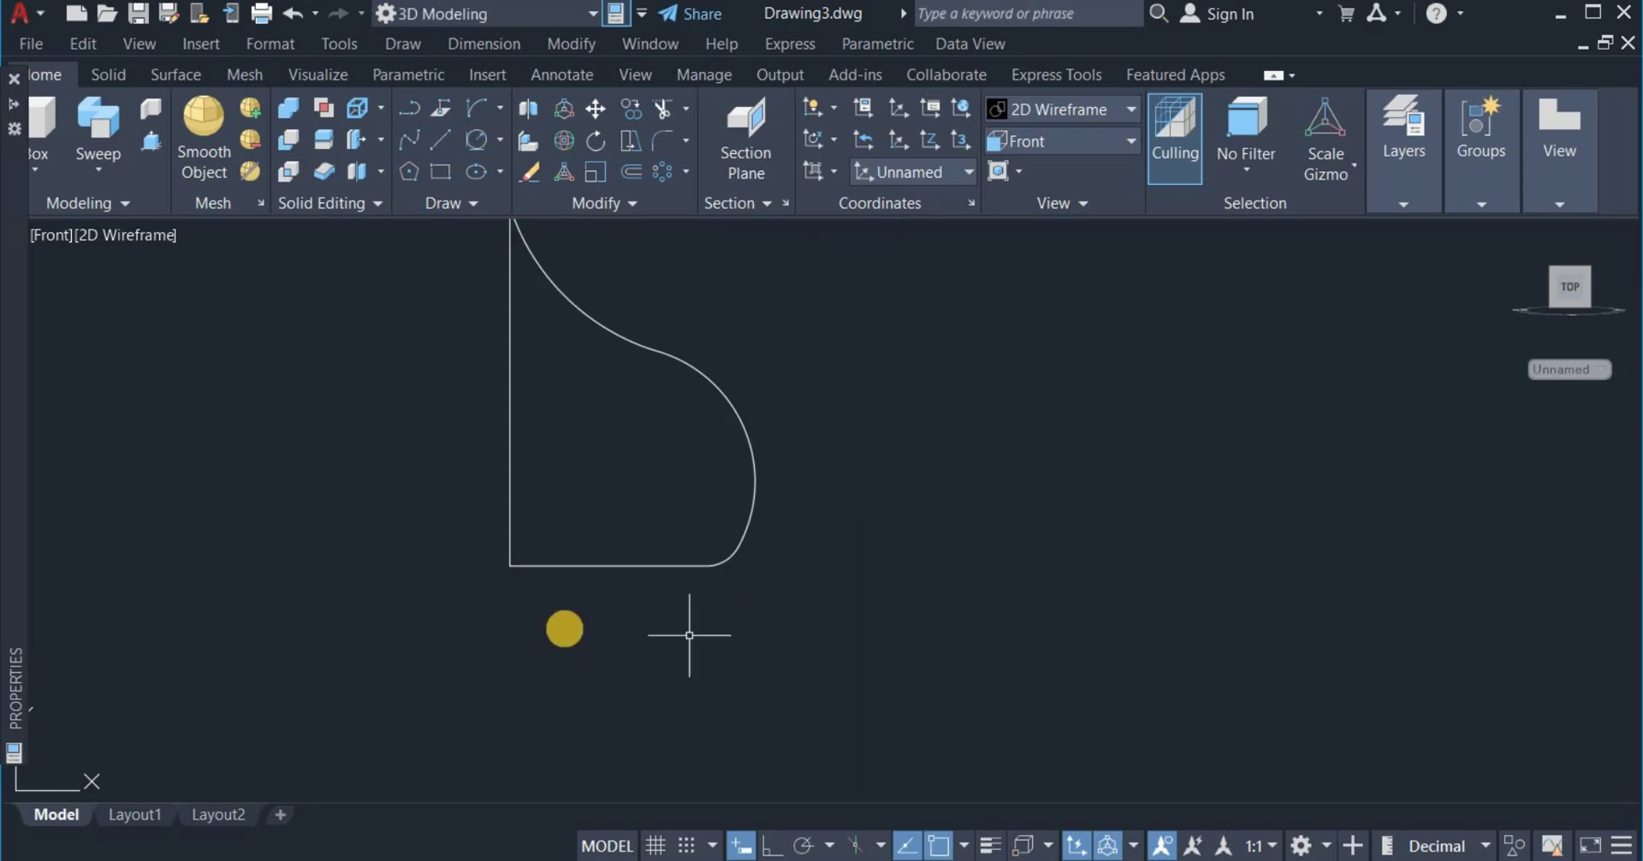
Shorten the base line by stretching its inner endpoint to the line's midpoint twice, leaving a quarter next to the rounded corner
{"action": "left_click", "coordinate": [584, 566]}
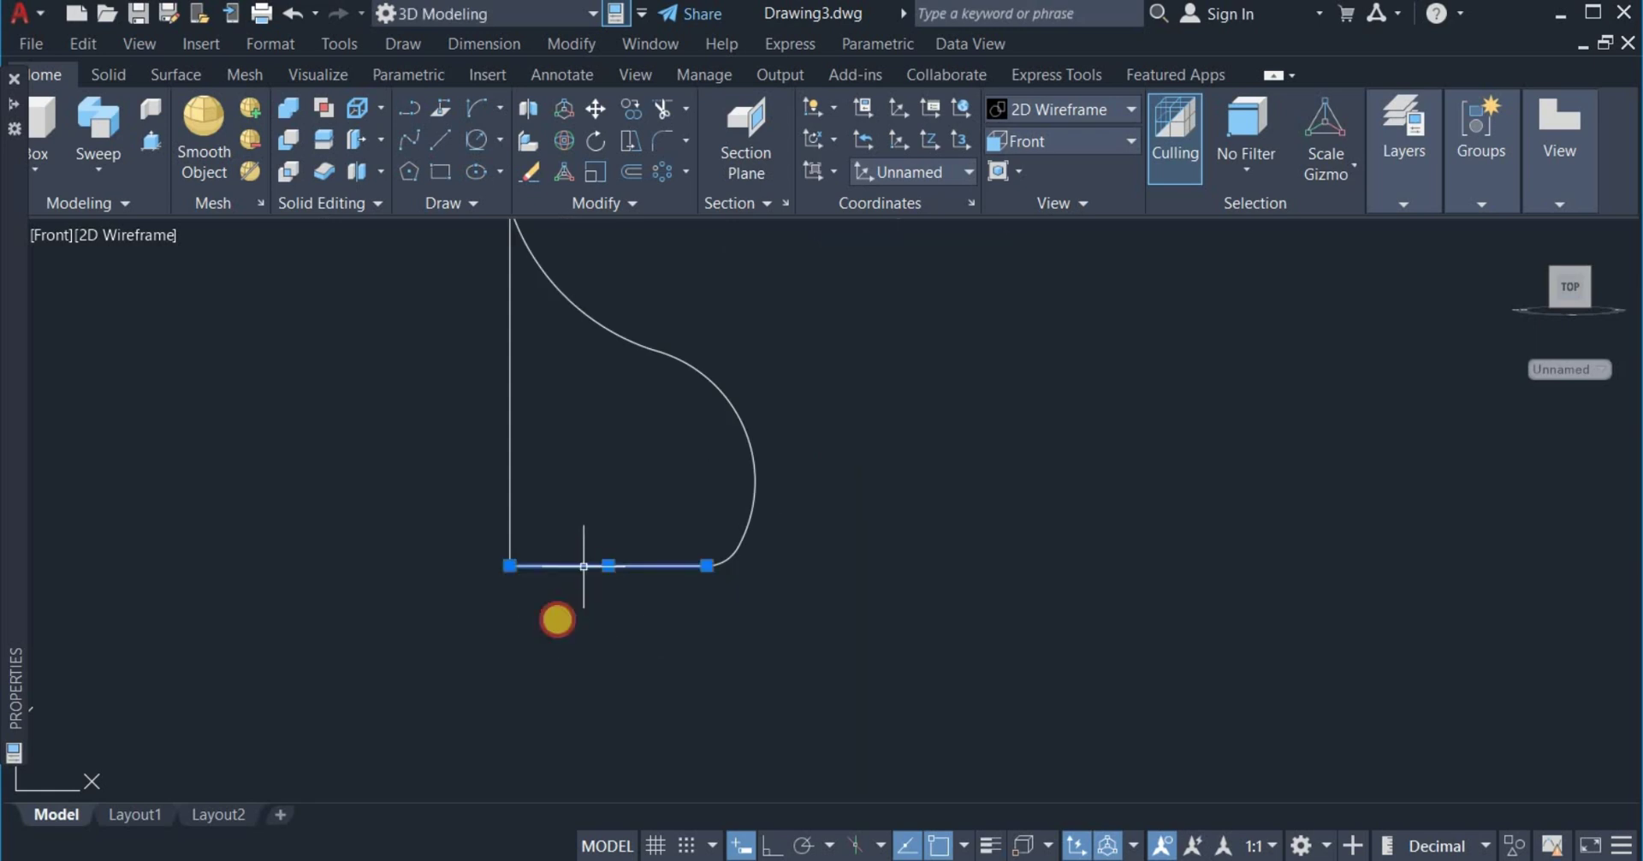
{"action": "left_click", "coordinate": [511, 567]}
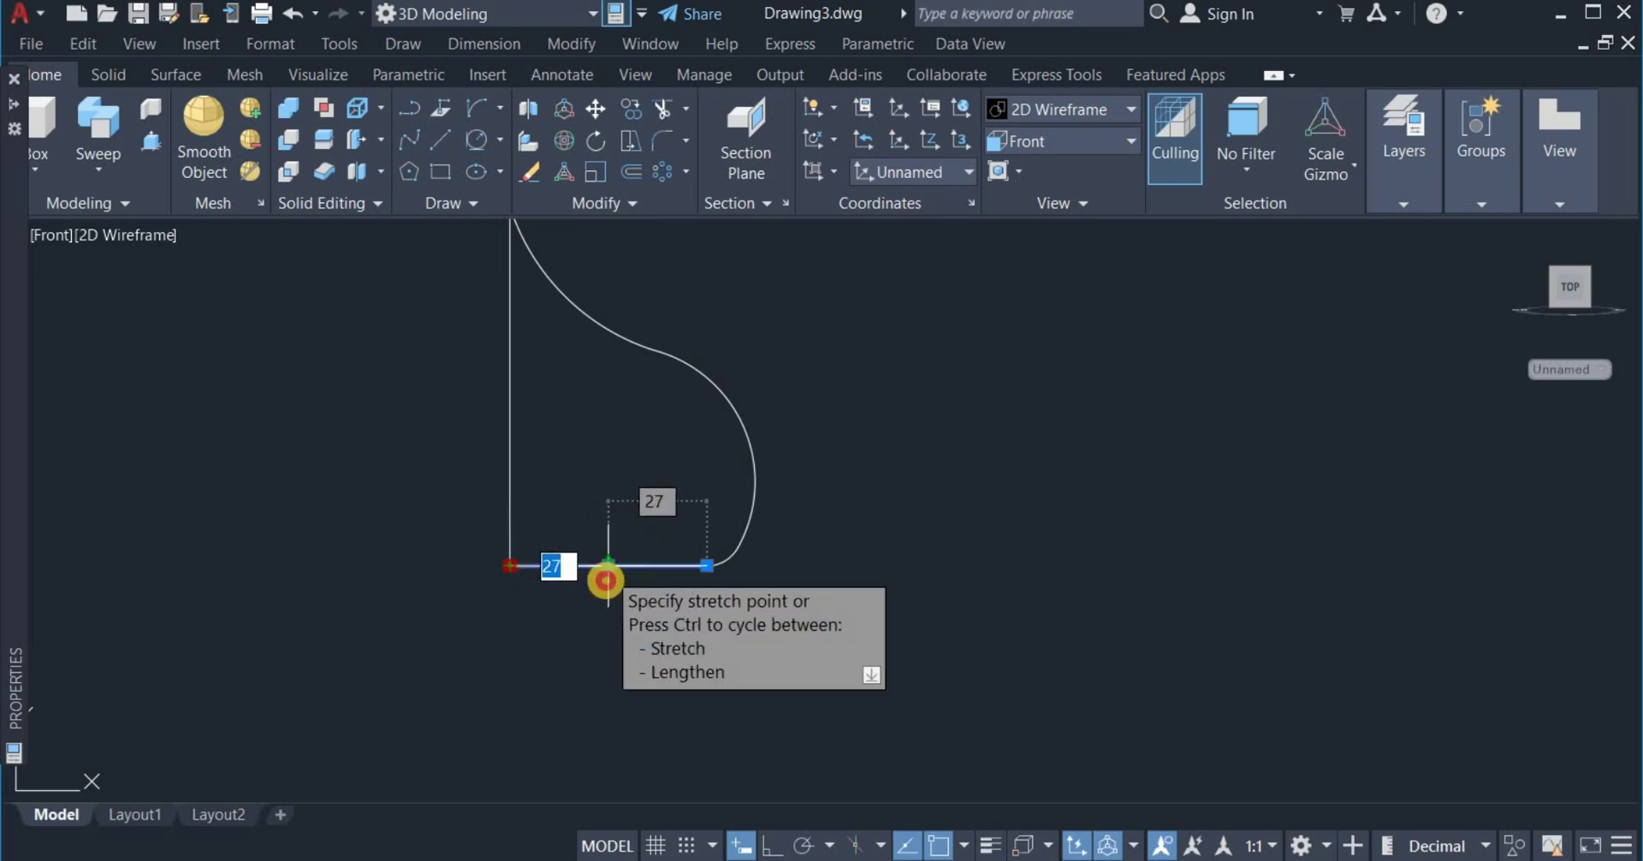
{"action": "left_click", "coordinate": [606, 582]}
{"action": "left_click", "coordinate": [608, 566]}
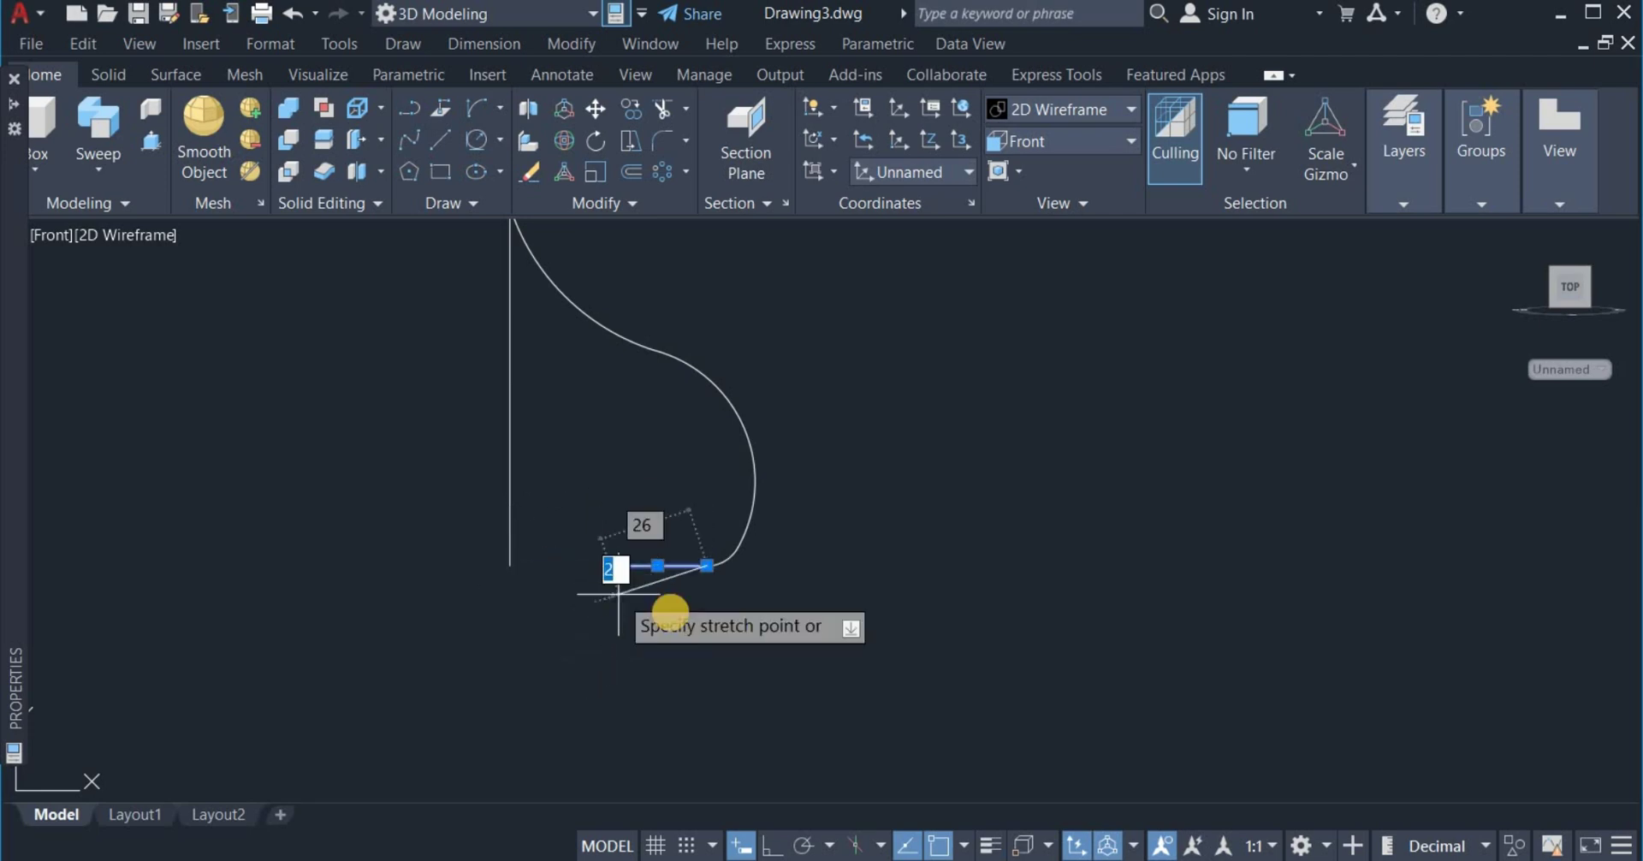
{"action": "left_click", "coordinate": [659, 567]}
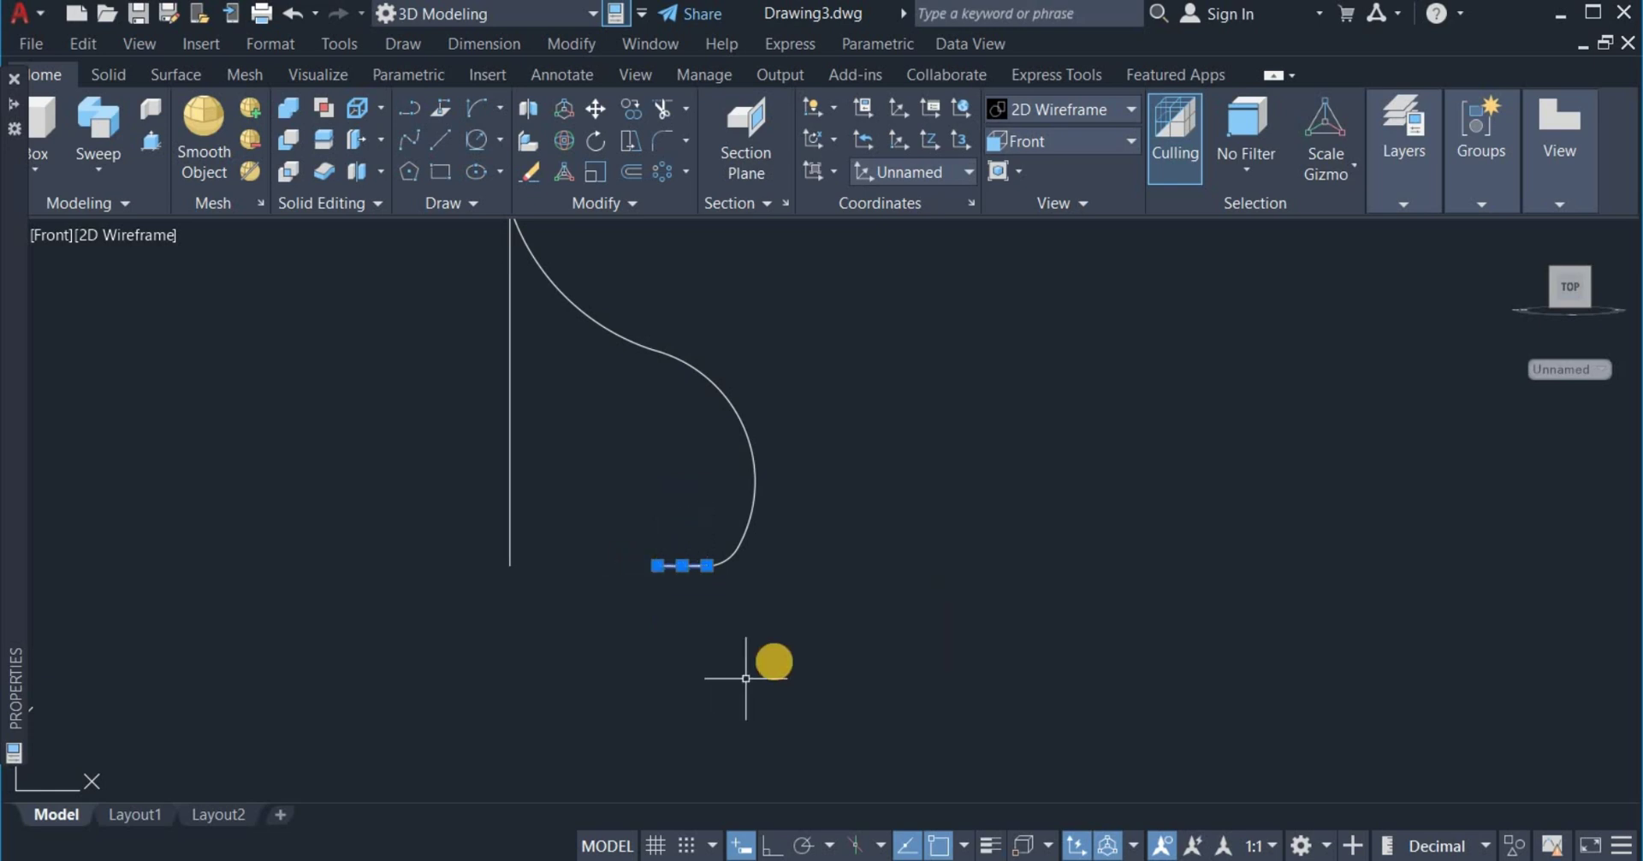
Join the two large arcs, the corner arc and the short base line into one polyline, and select it to check
{"action": "scroll", "coordinate": [794, 661], "scroll_direction": "down", "scroll_amount": 2}
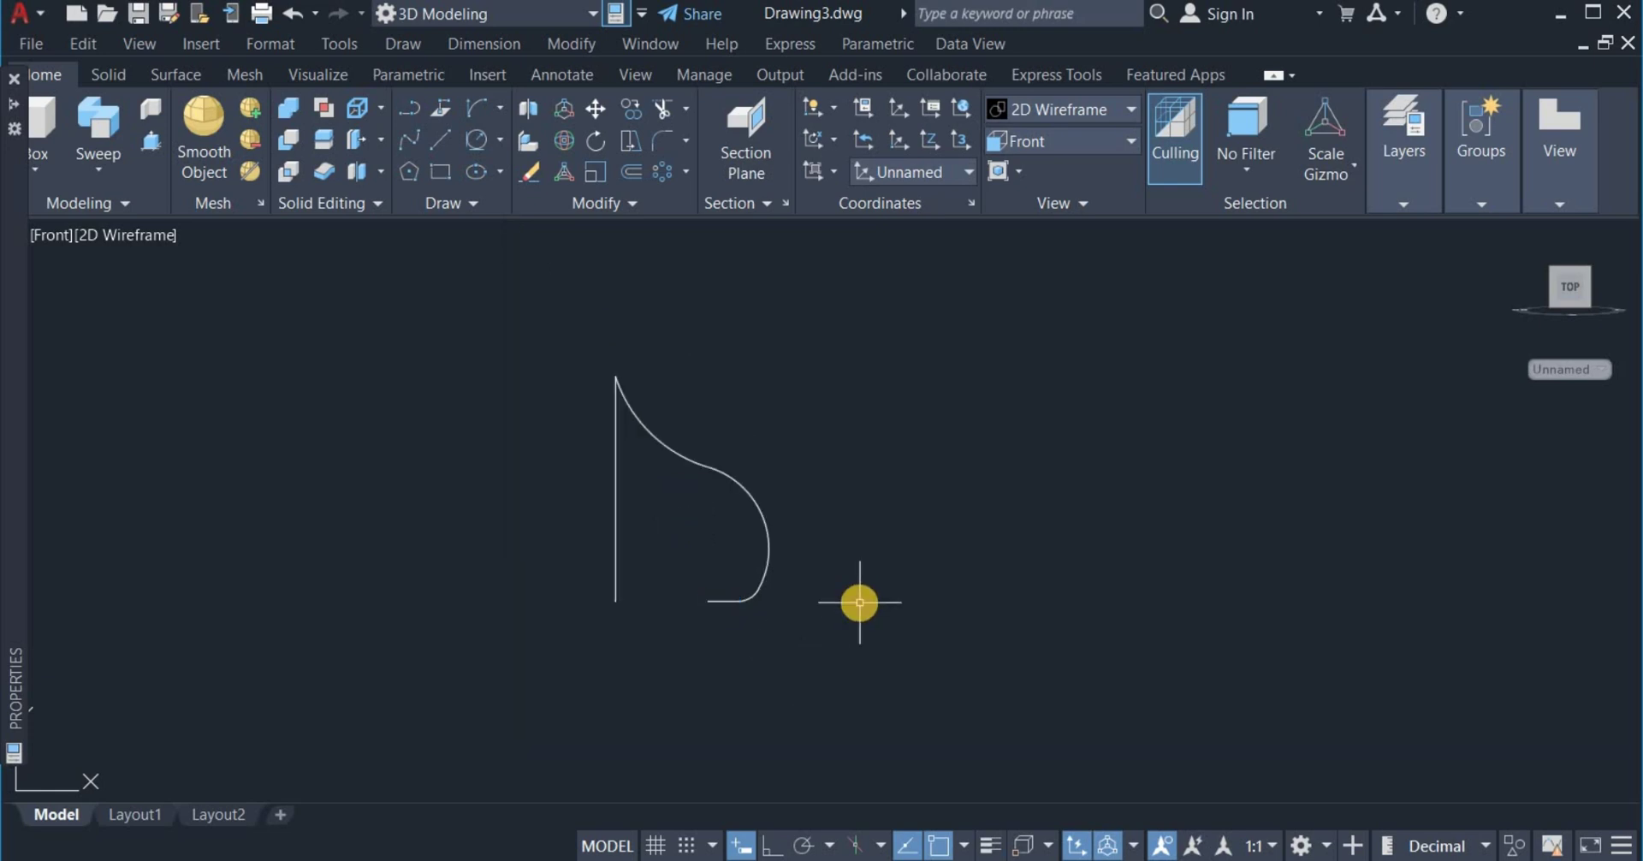
{"action": "left_click", "coordinate": [591, 202]}
{"action": "left_click", "coordinate": [625, 265]}
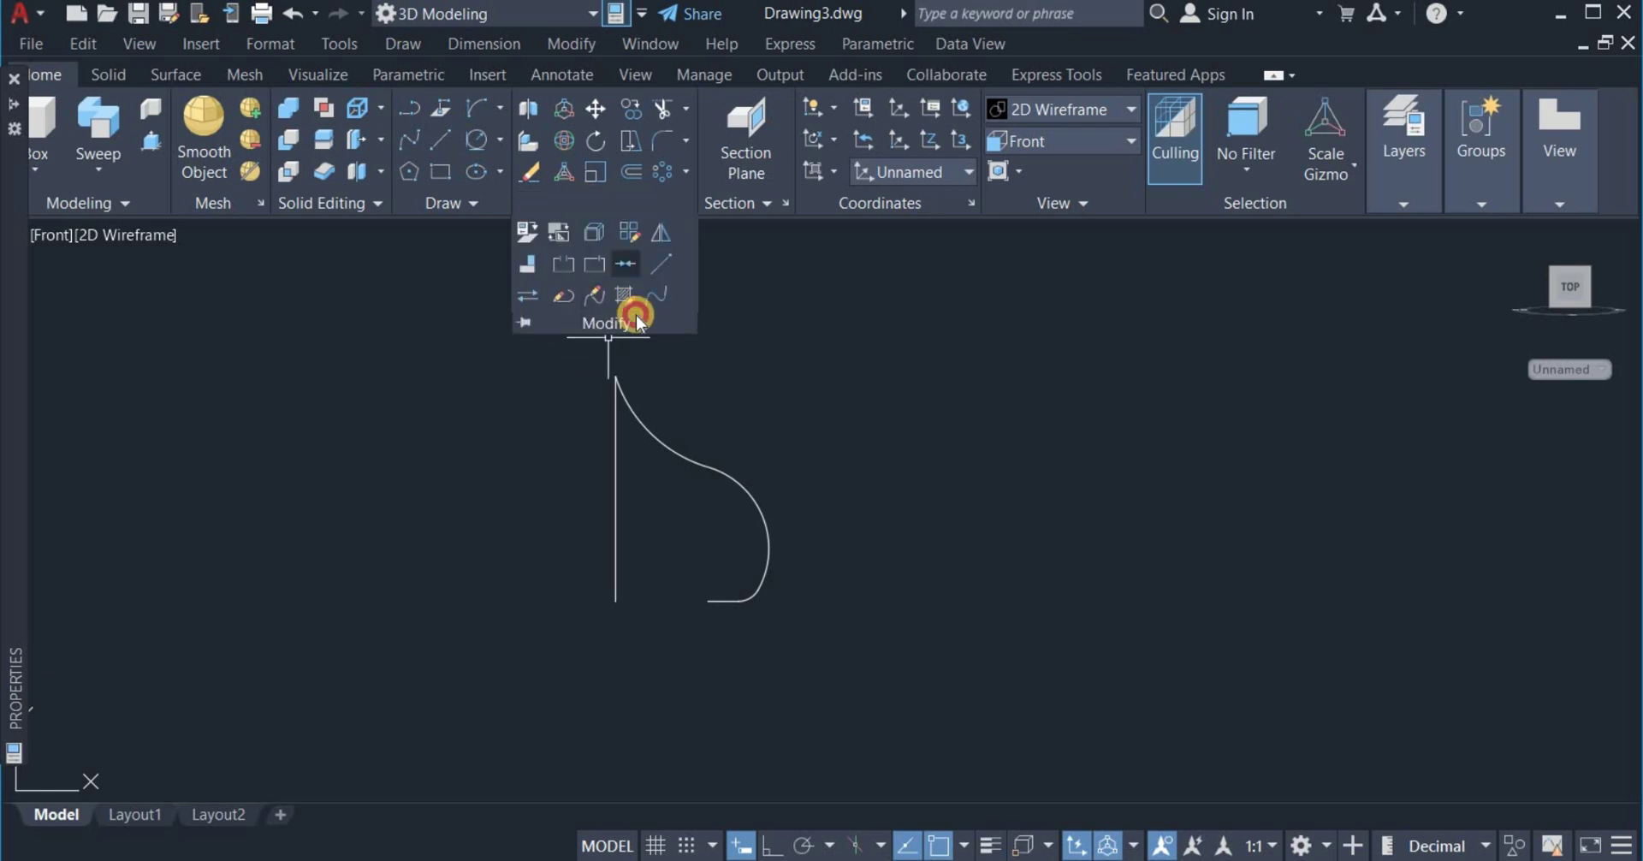
{"action": "left_click", "coordinate": [794, 653]}
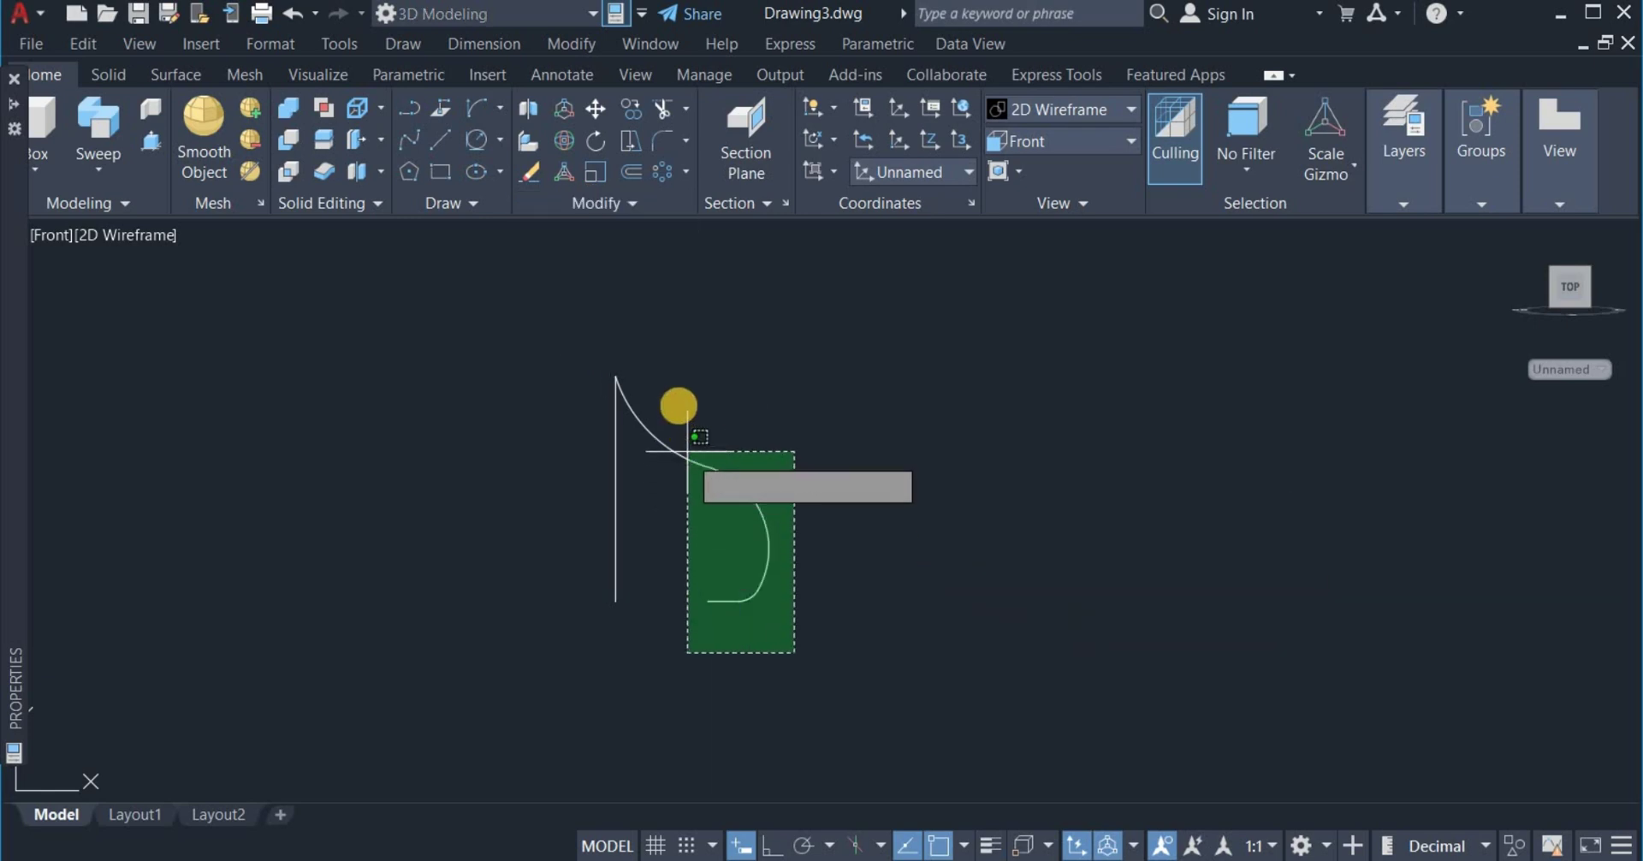
{"action": "left_click", "coordinate": [673, 396]}
{"action": "key", "text": "Return"}
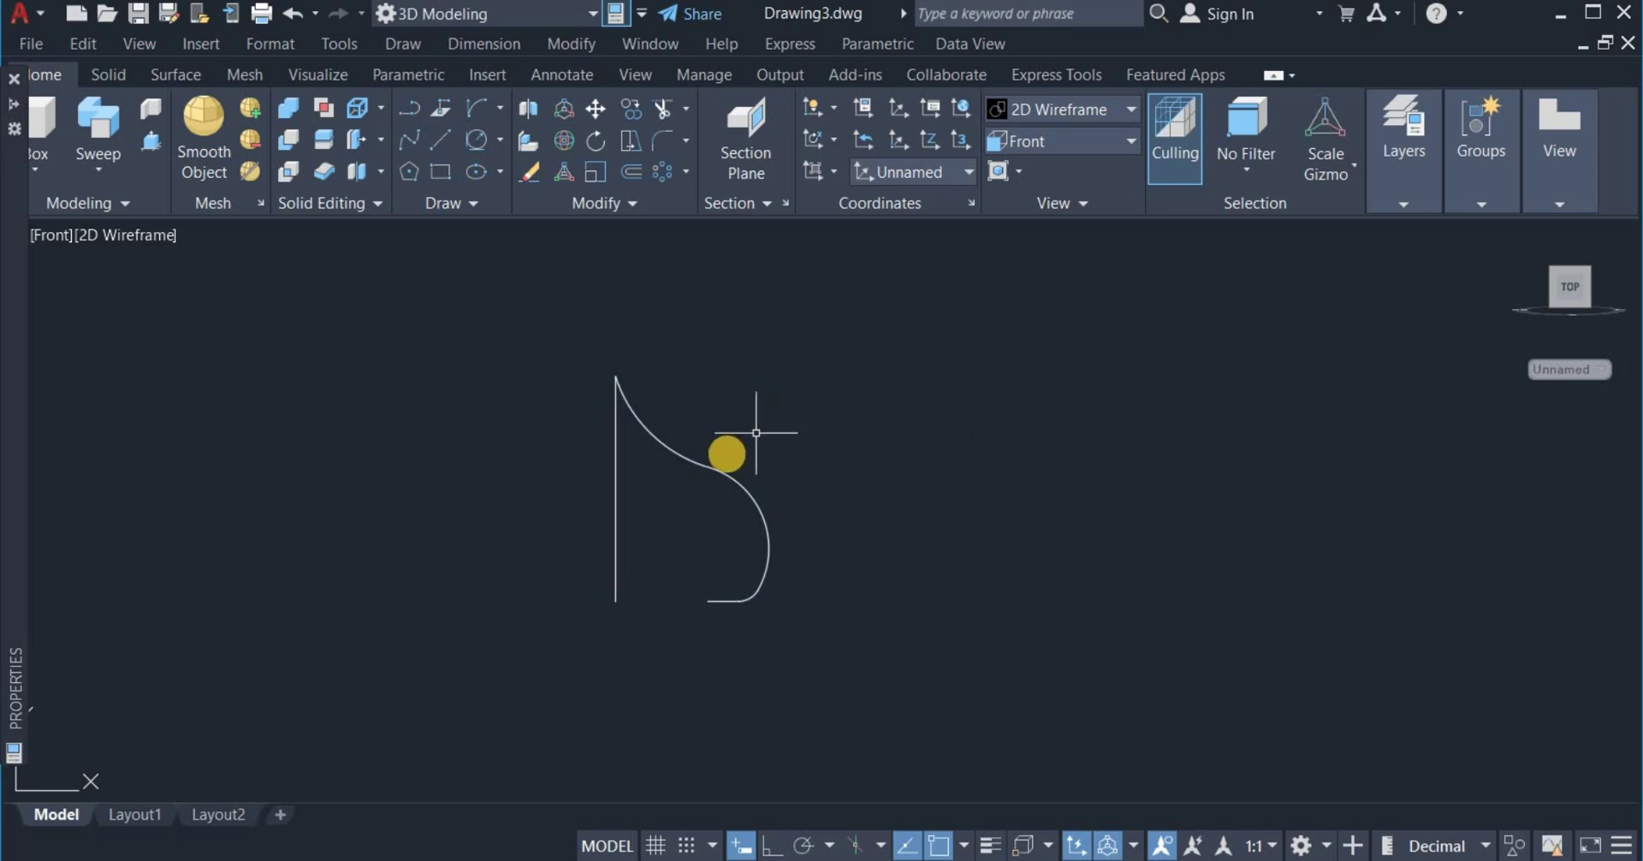
{"action": "left_click", "coordinate": [709, 465]}
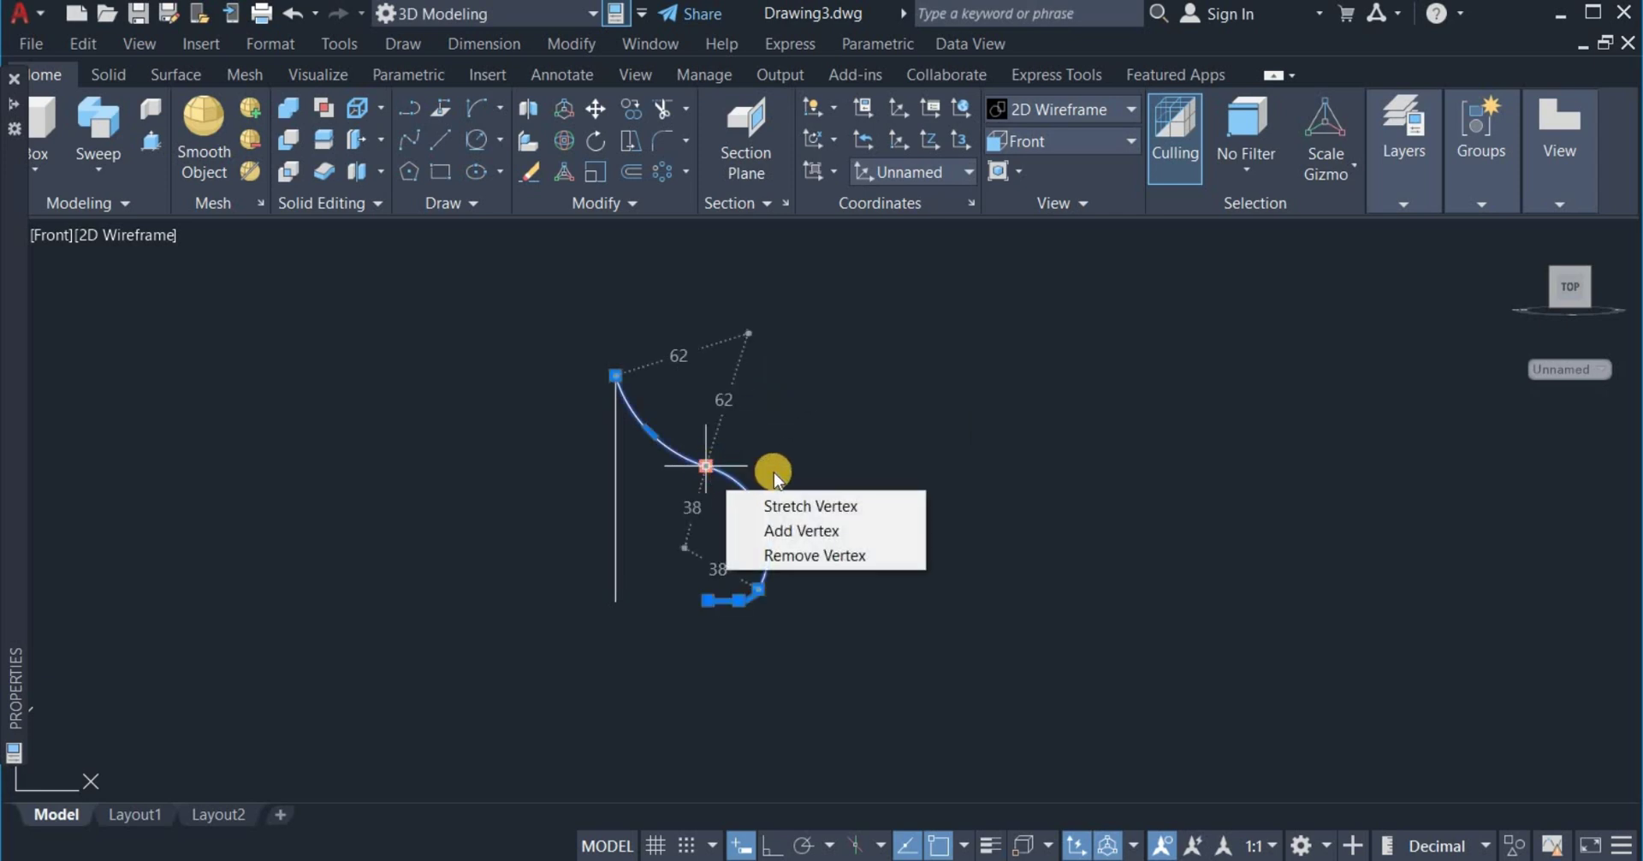
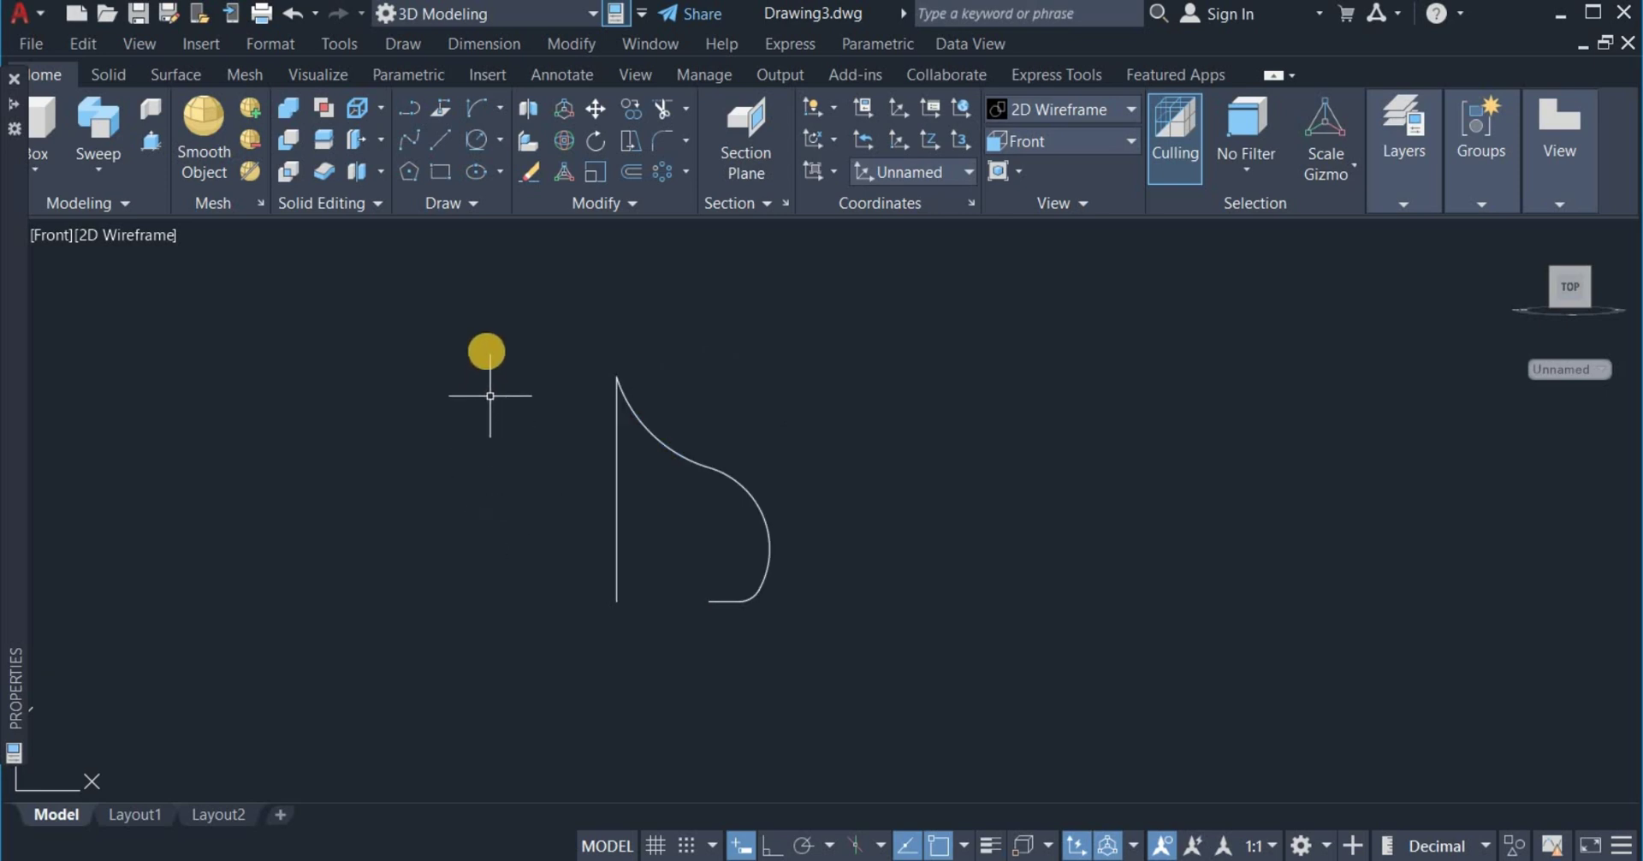
Copy the axis line and dome profile together to a spot beside the original, along the horizontal direction
{"action": "left_click", "coordinate": [487, 344]}
{"action": "left_click", "coordinate": [895, 682]}
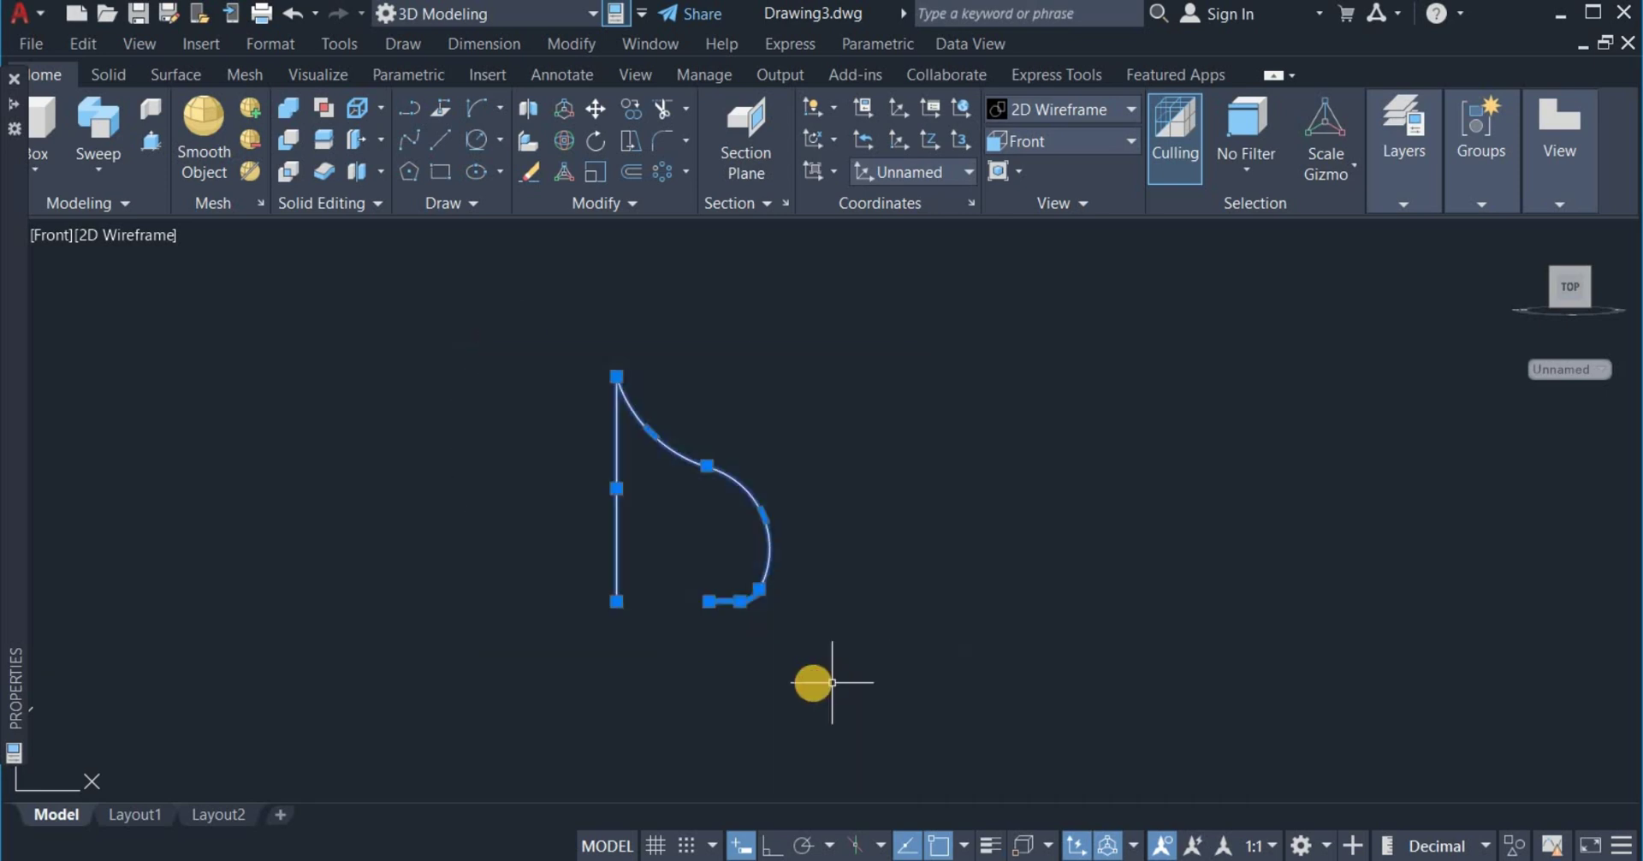
{"action": "right_click", "coordinate": [809, 681]}
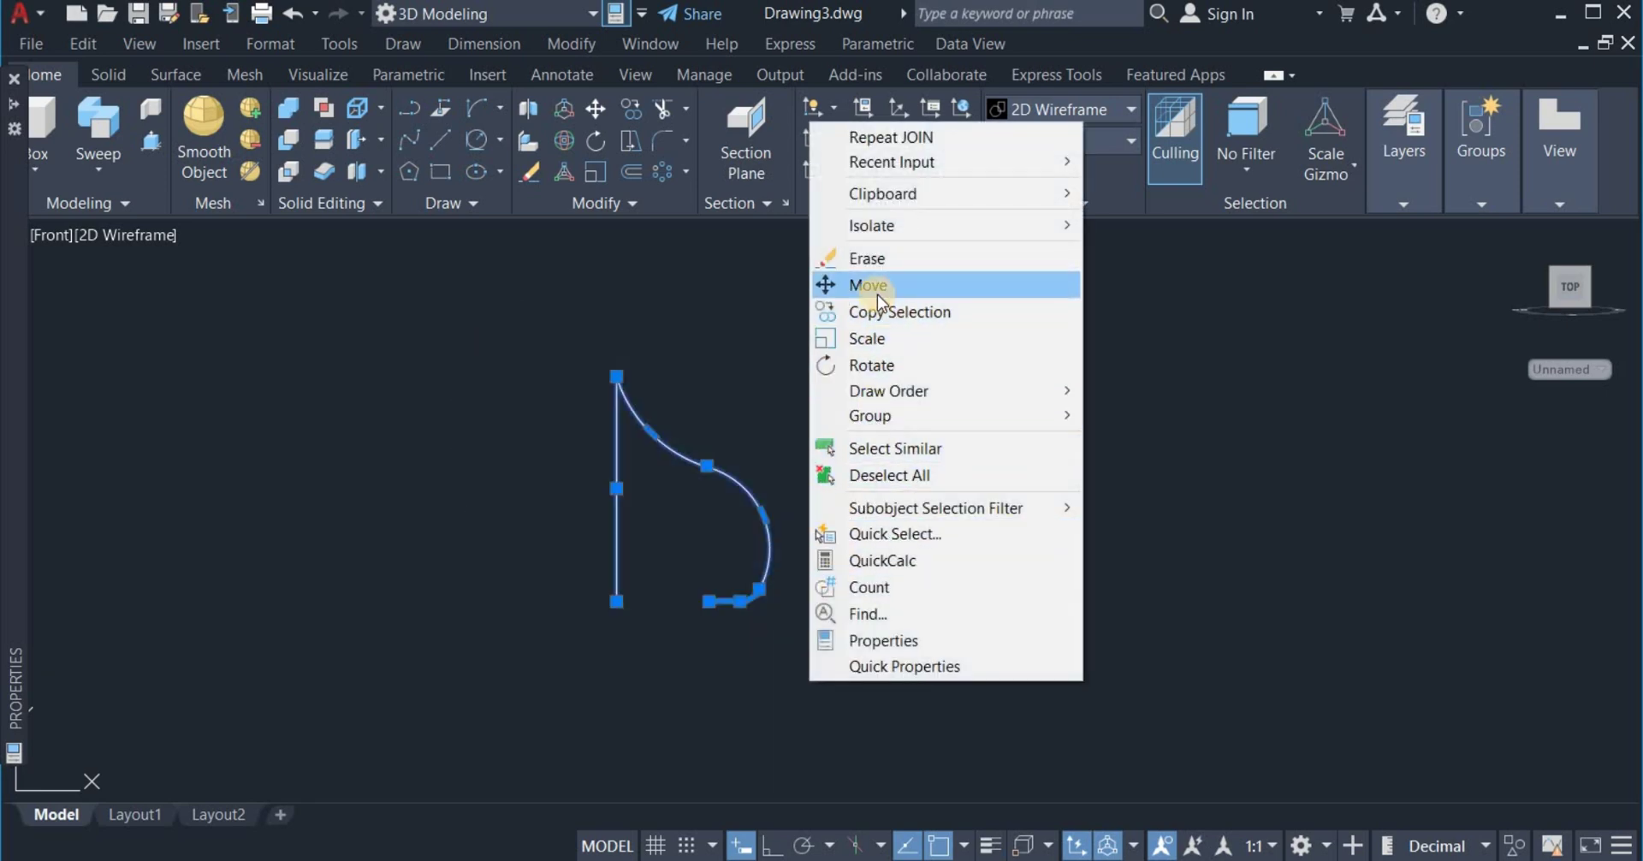
{"action": "left_click", "coordinate": [773, 399]}
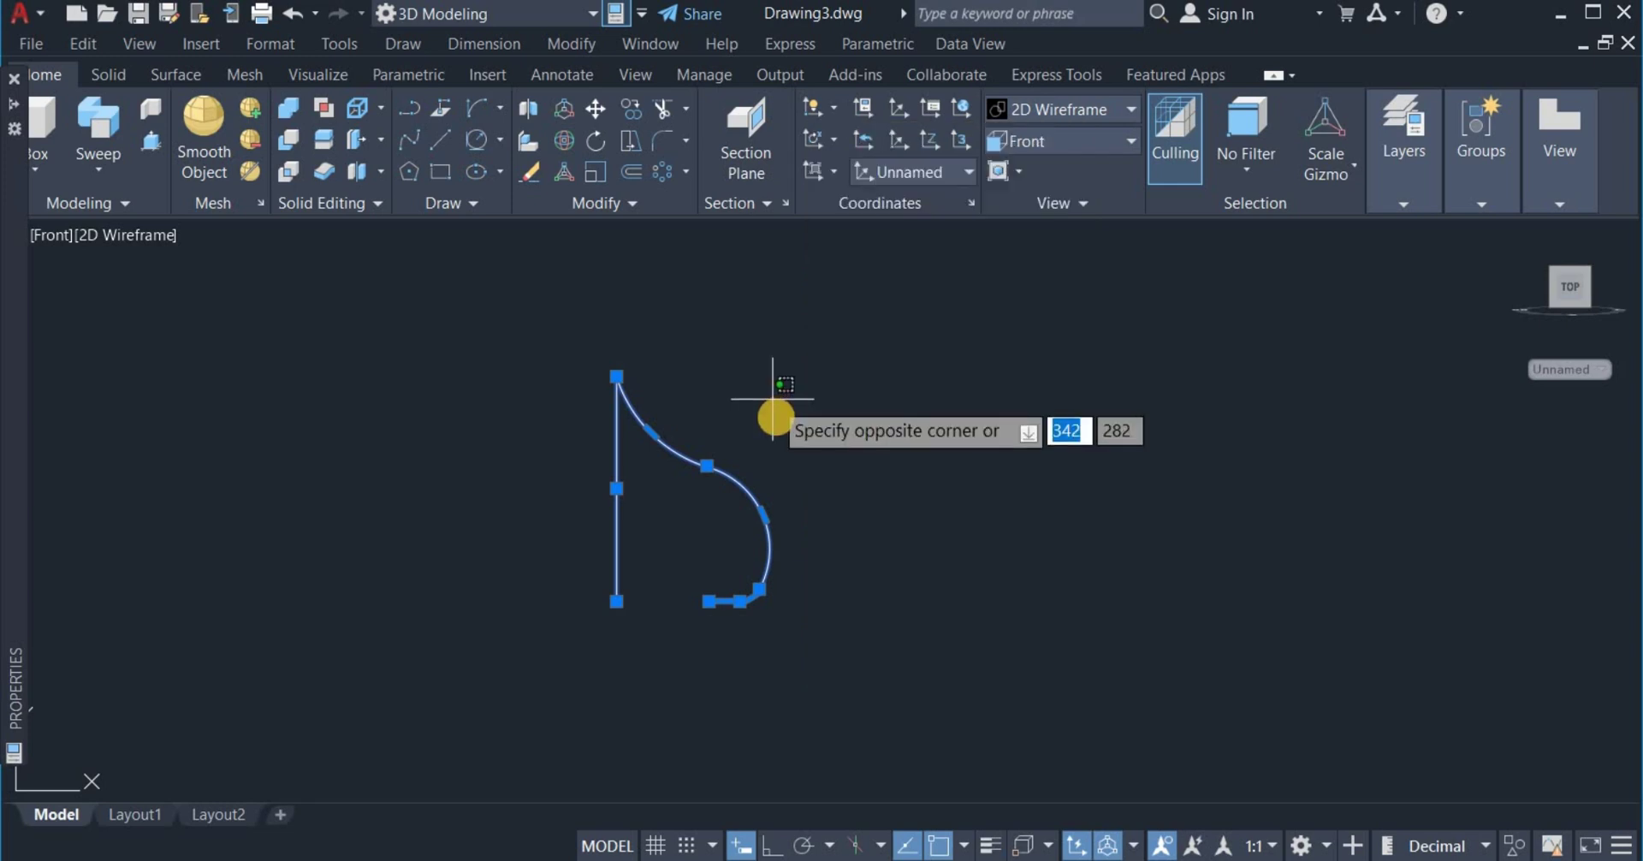
{"action": "left_click", "coordinate": [777, 417]}
{"action": "left_click_drag", "start_coordinate": [948, 428], "coordinate": [1335, 407]}
{"action": "right_click_drag", "start_coordinate": [1333, 404], "coordinate": [1281, 419]}
{"action": "left_click", "coordinate": [1308, 470]}
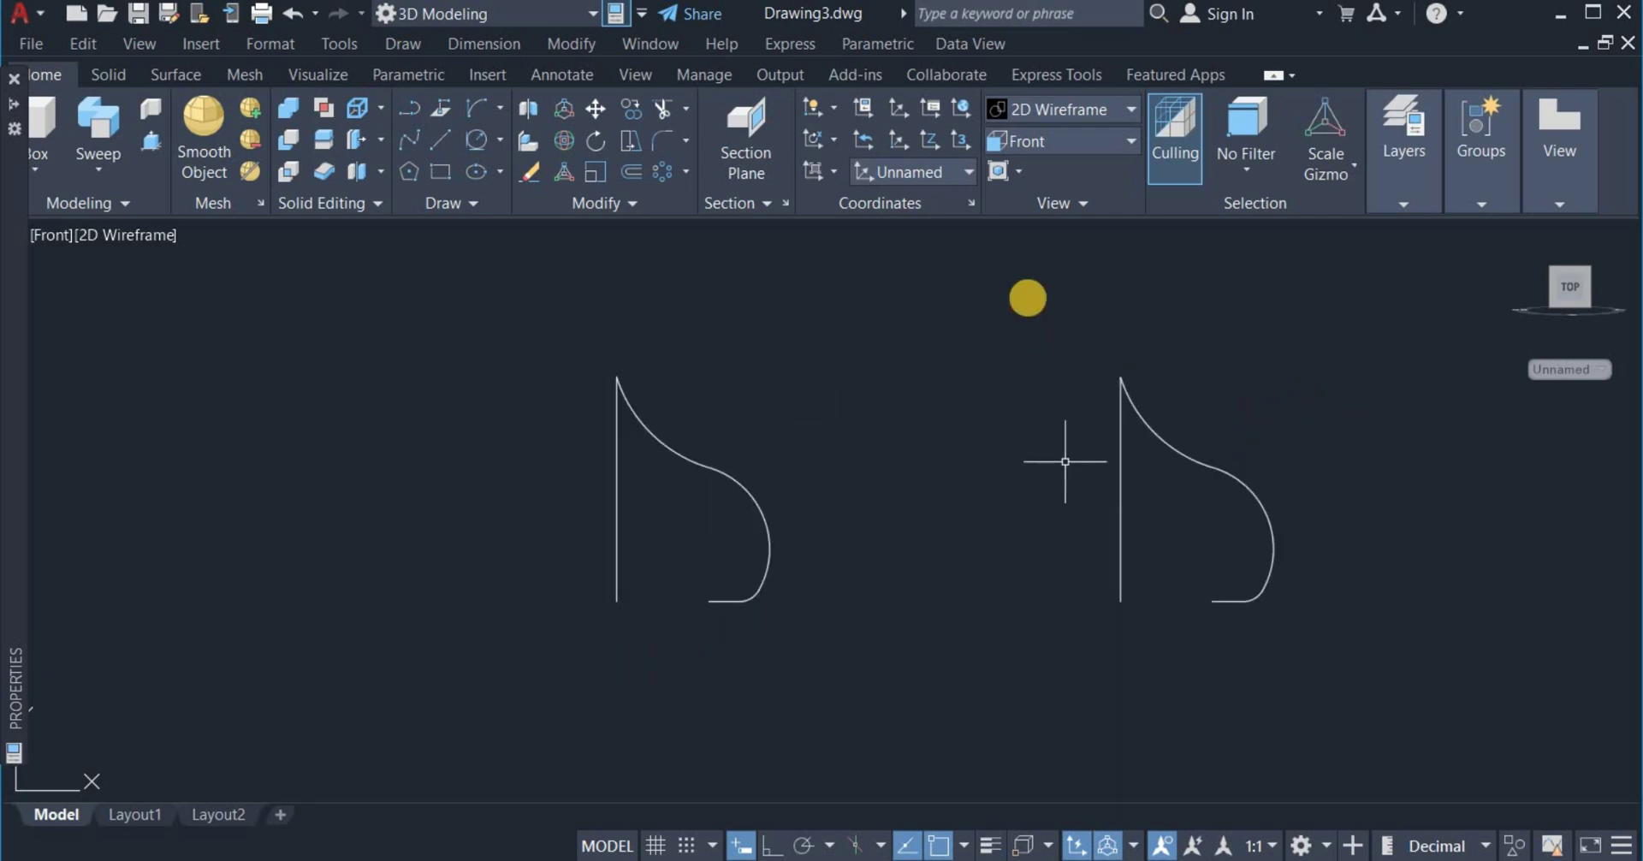
Switch the drawing from the front view to the SE Isometric view
{"action": "left_click", "coordinate": [1067, 142]}
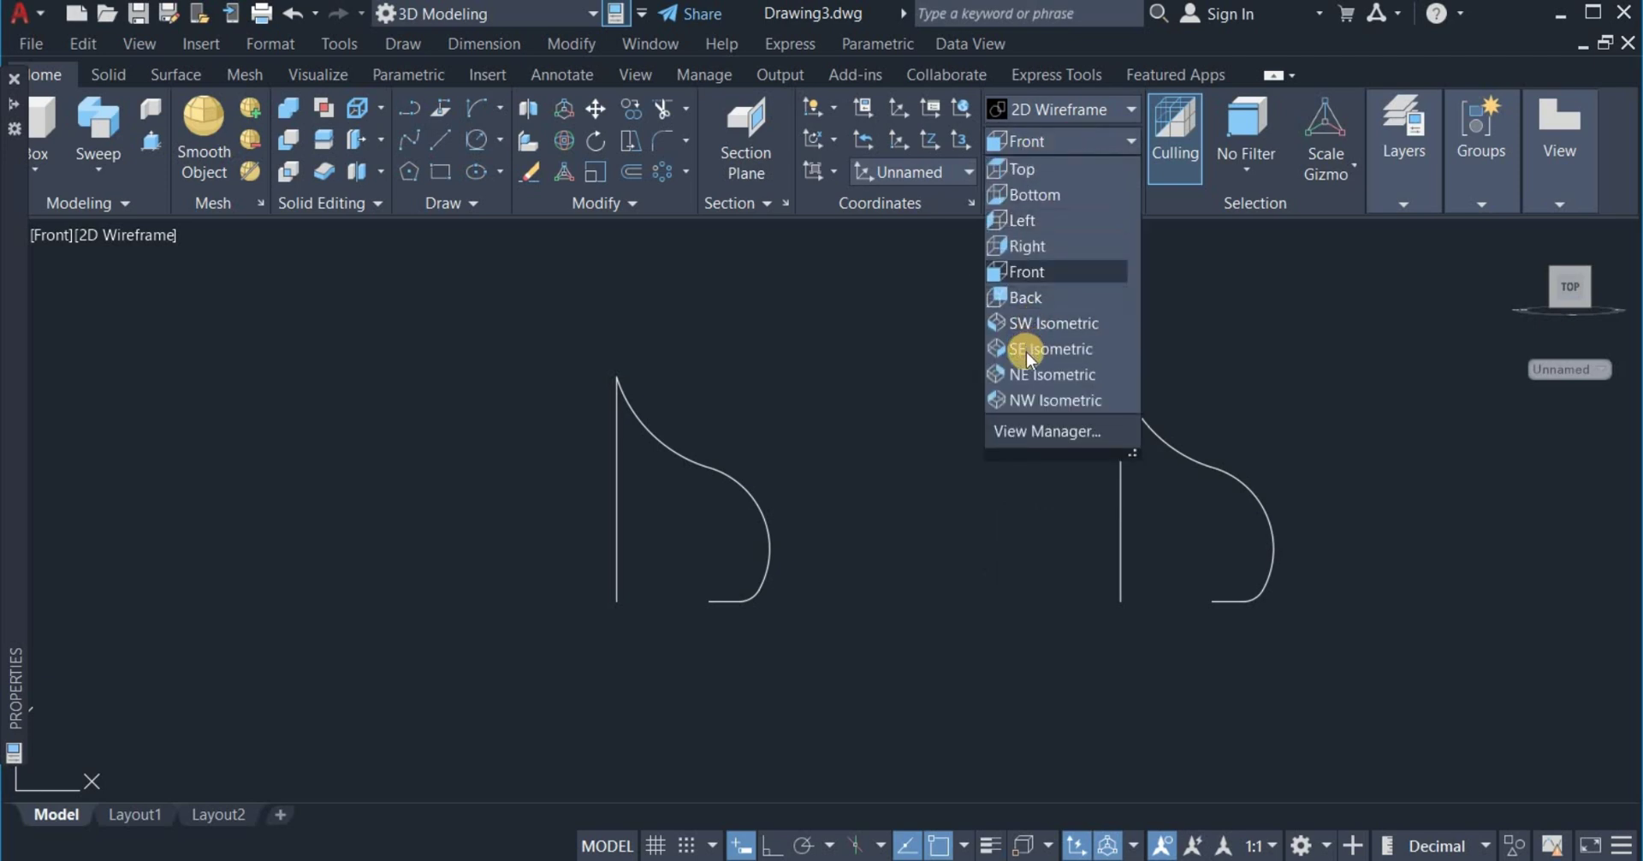
{"action": "left_click", "coordinate": [1040, 351]}
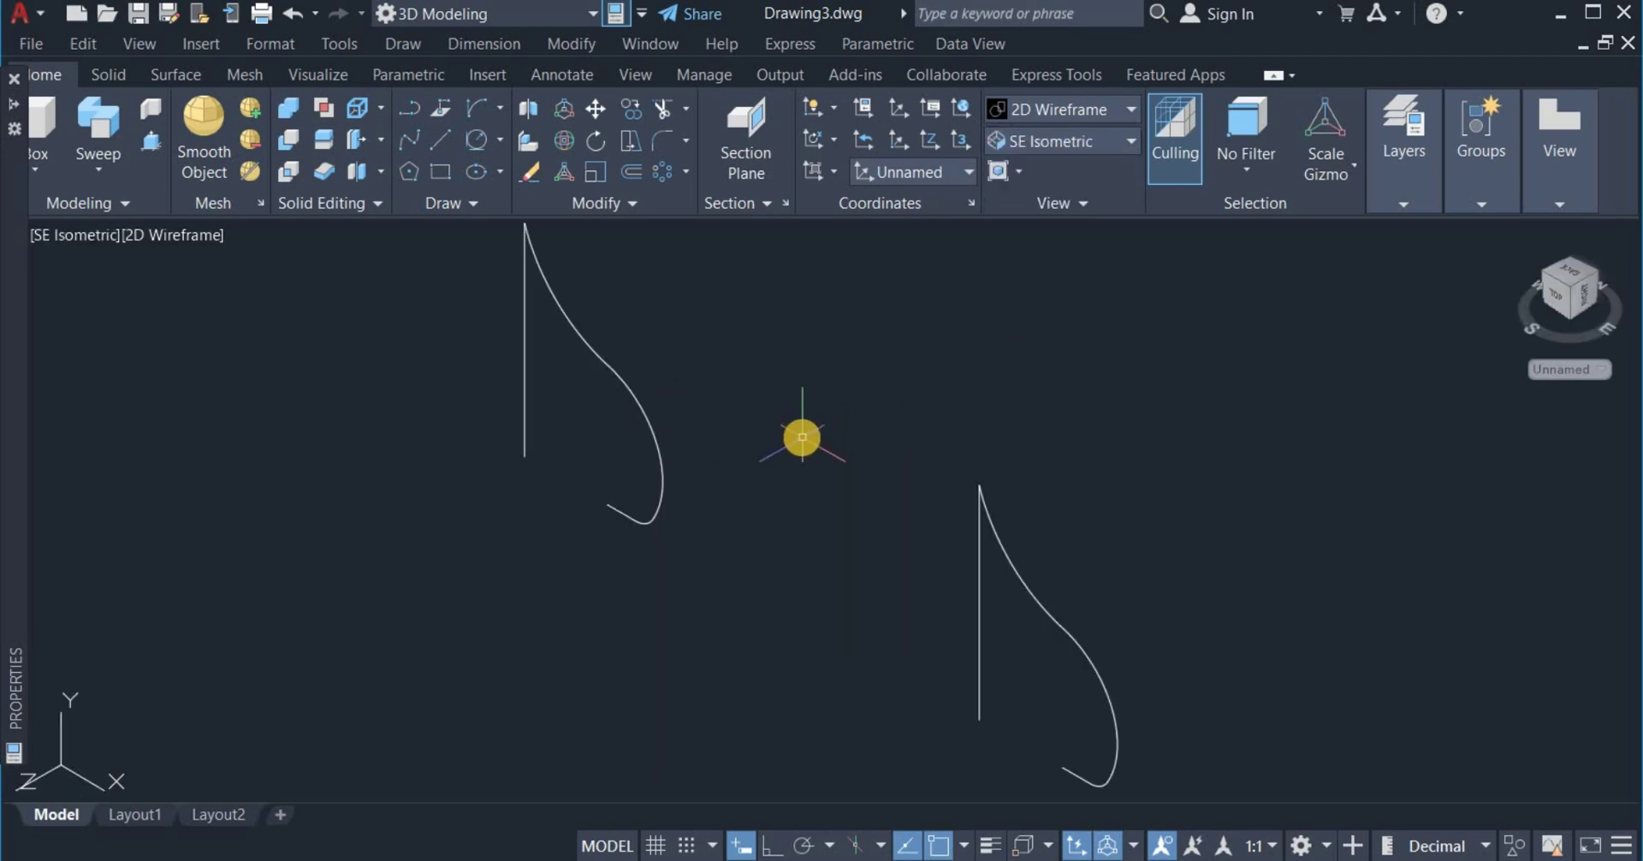
{"action": "scroll", "coordinate": [800, 438], "scroll_direction": "down", "scroll_amount": 2}
{"action": "scroll", "coordinate": [651, 412], "scroll_direction": "up", "scroll_amount": 4}
{"action": "scroll", "coordinate": [628, 434], "scroll_direction": "down", "scroll_amount": 2}
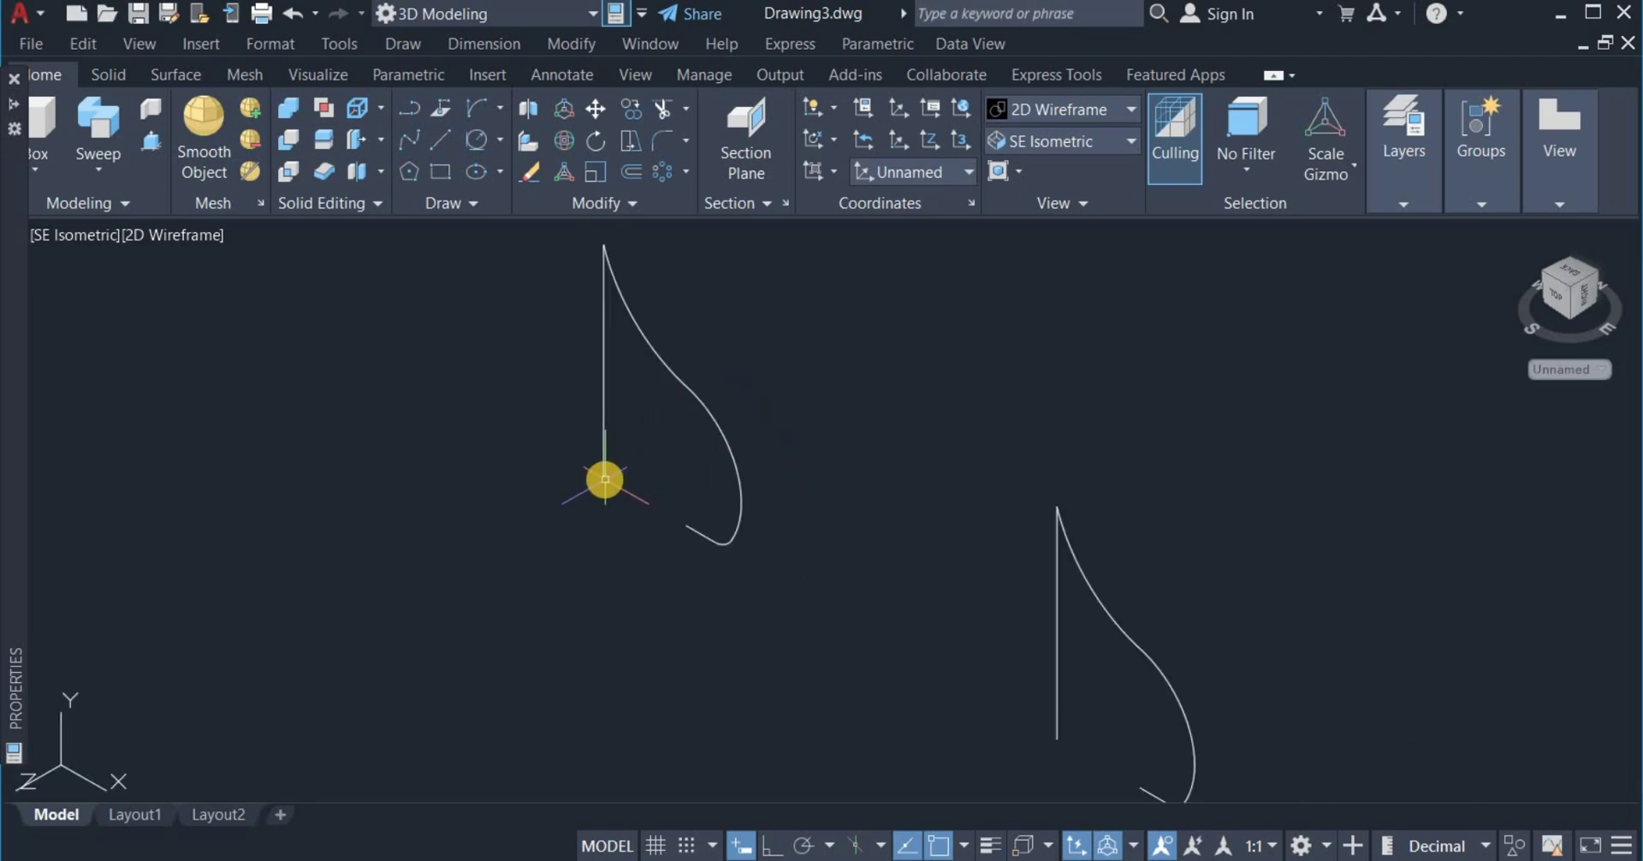
Set the coordinate system to the Right orientation and place its origin in the empty area near the first profile
{"action": "mouse_move", "coordinate": [606, 480]}
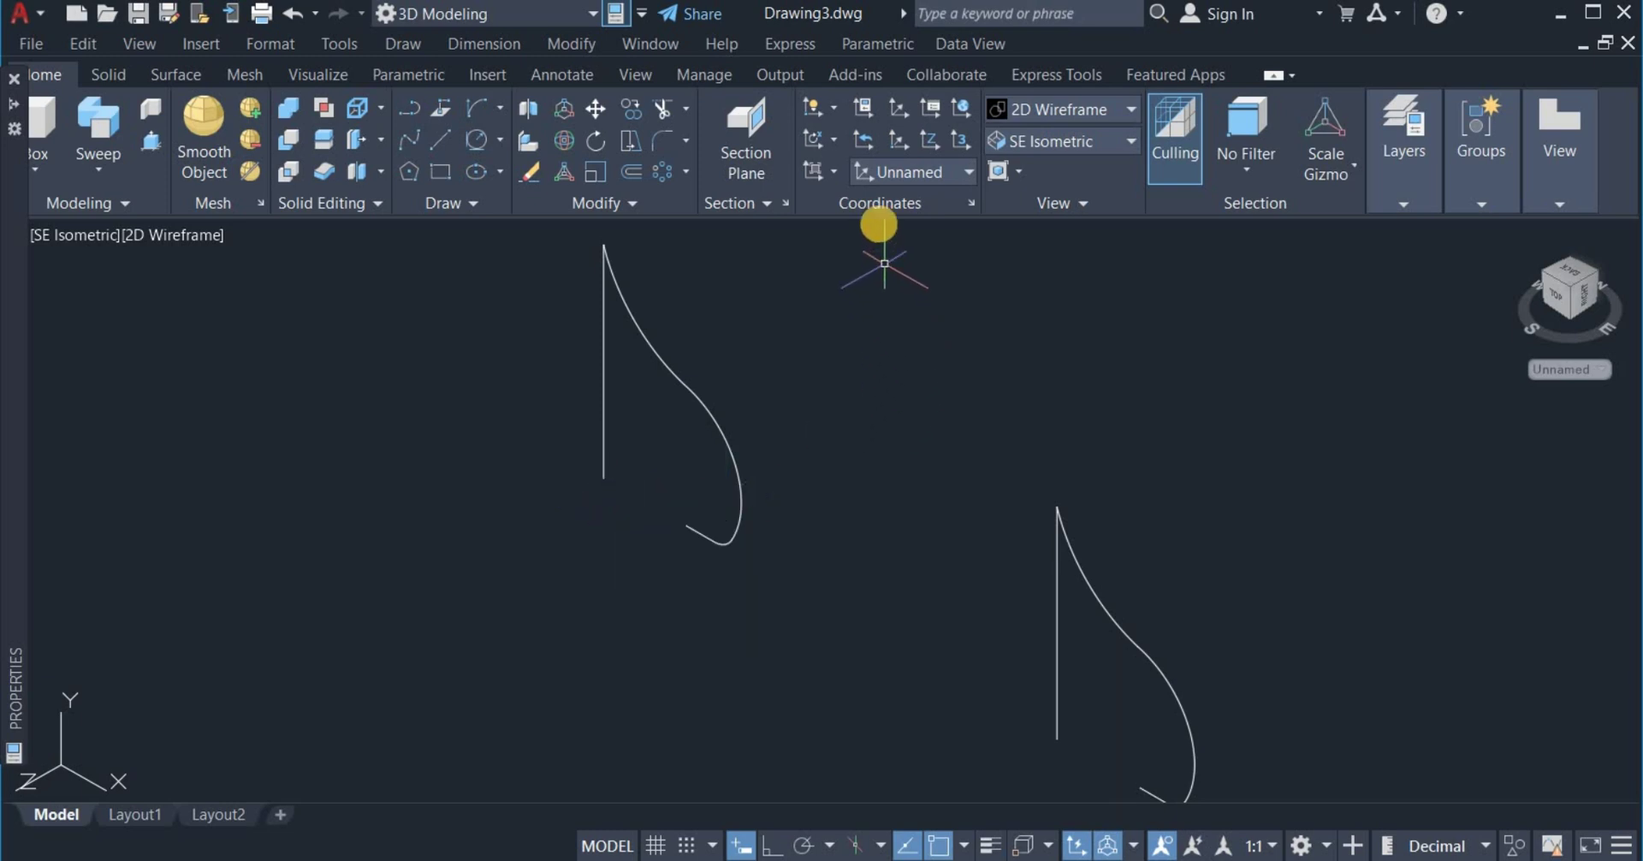
{"action": "left_click", "coordinate": [917, 200]}
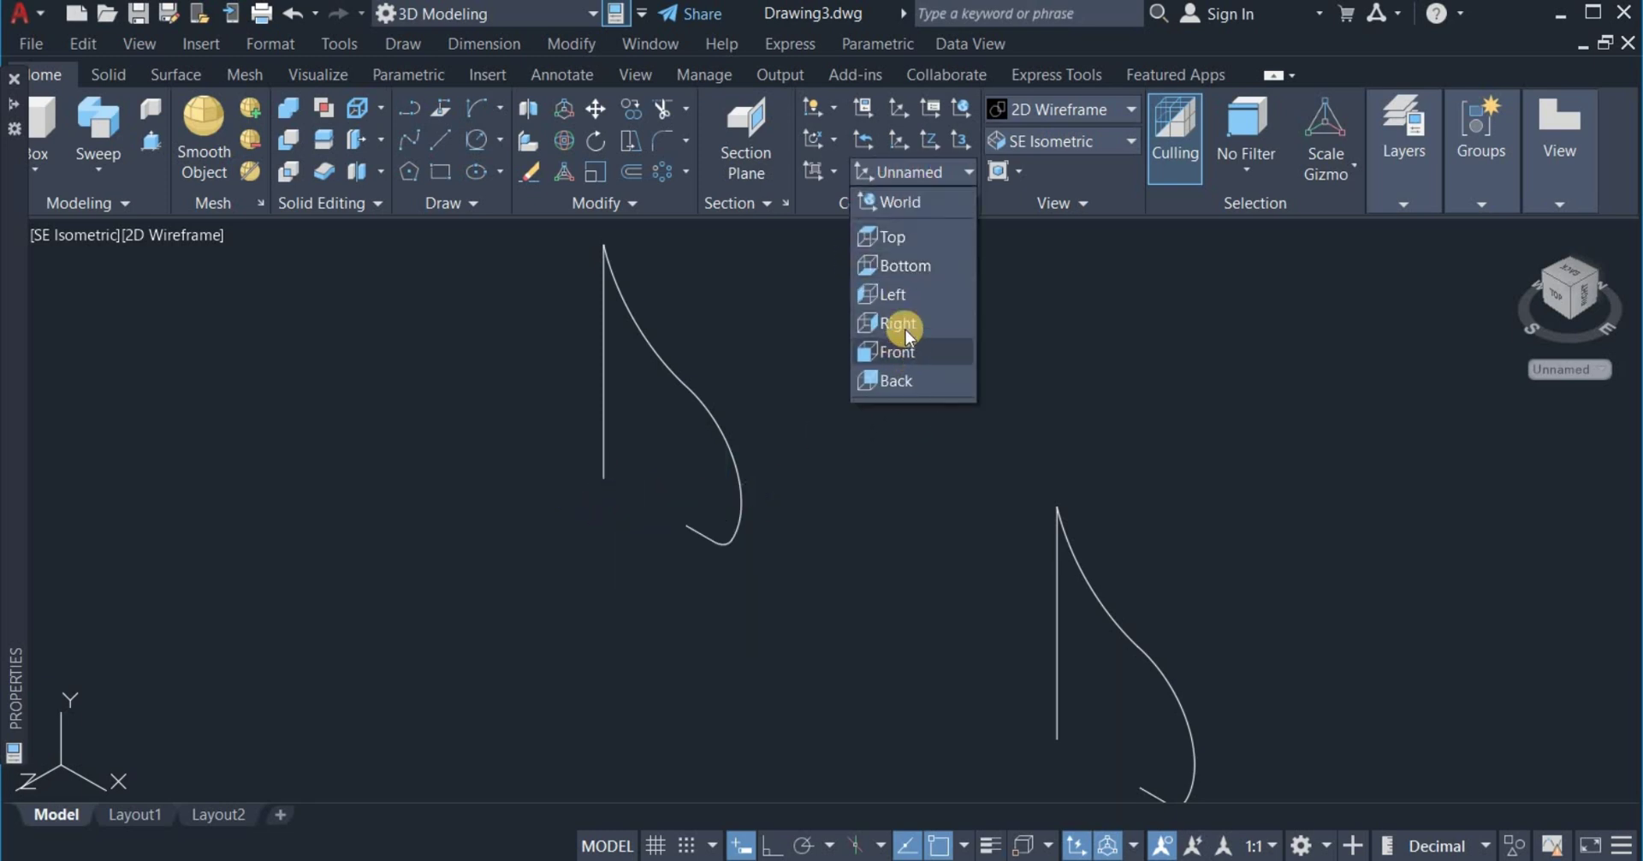
{"action": "left_click", "coordinate": [898, 323]}
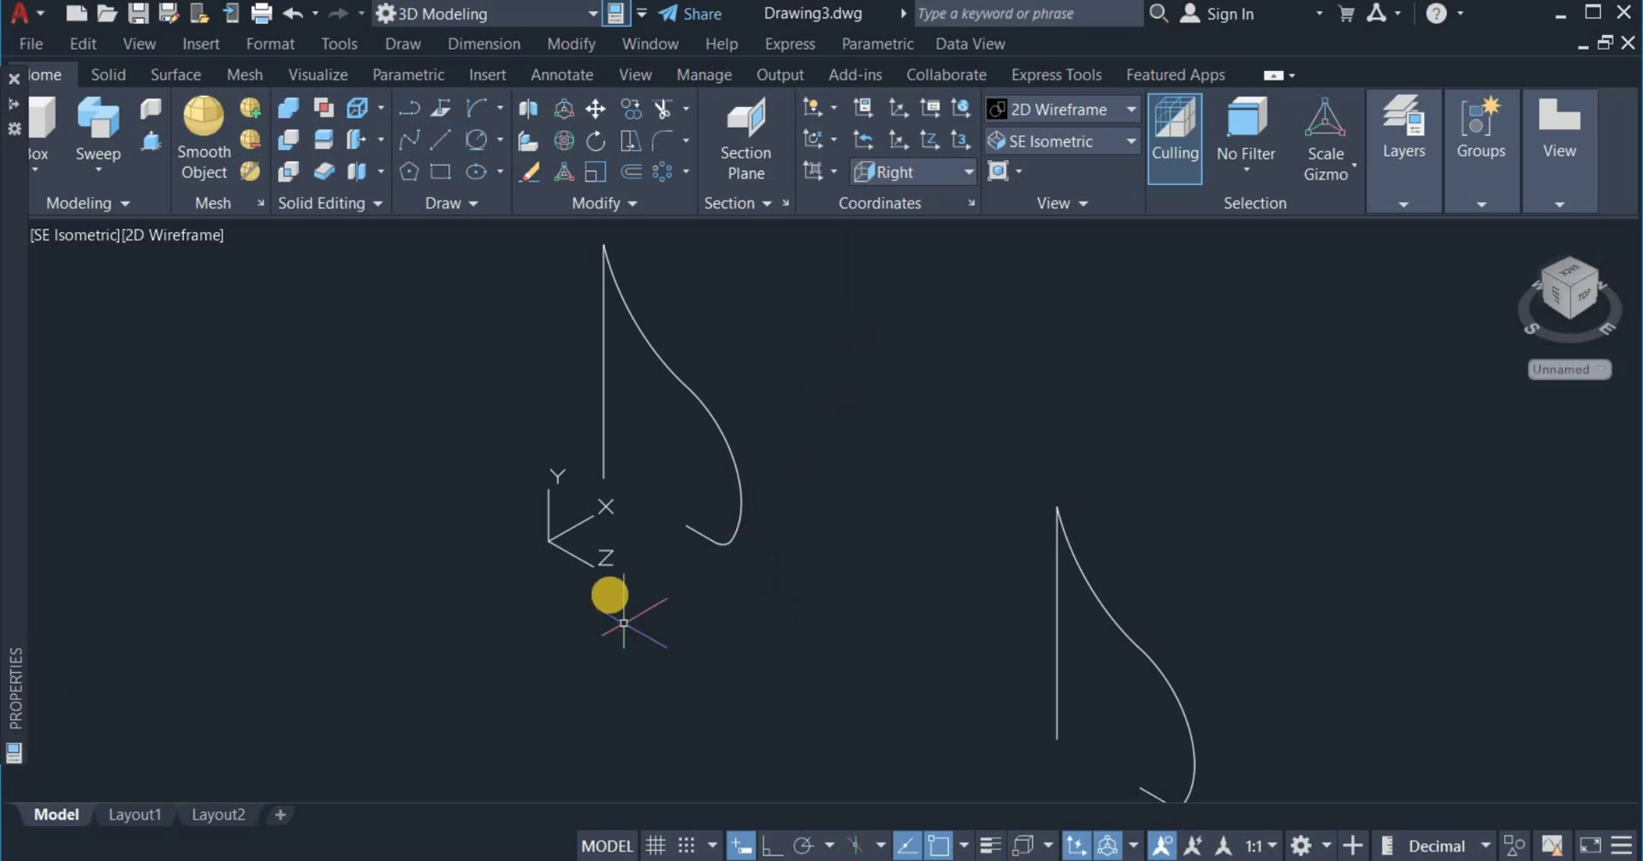
{"action": "left_click", "coordinate": [897, 109]}
{"action": "left_click", "coordinate": [287, 680]}
{"action": "key", "text": "Return"}
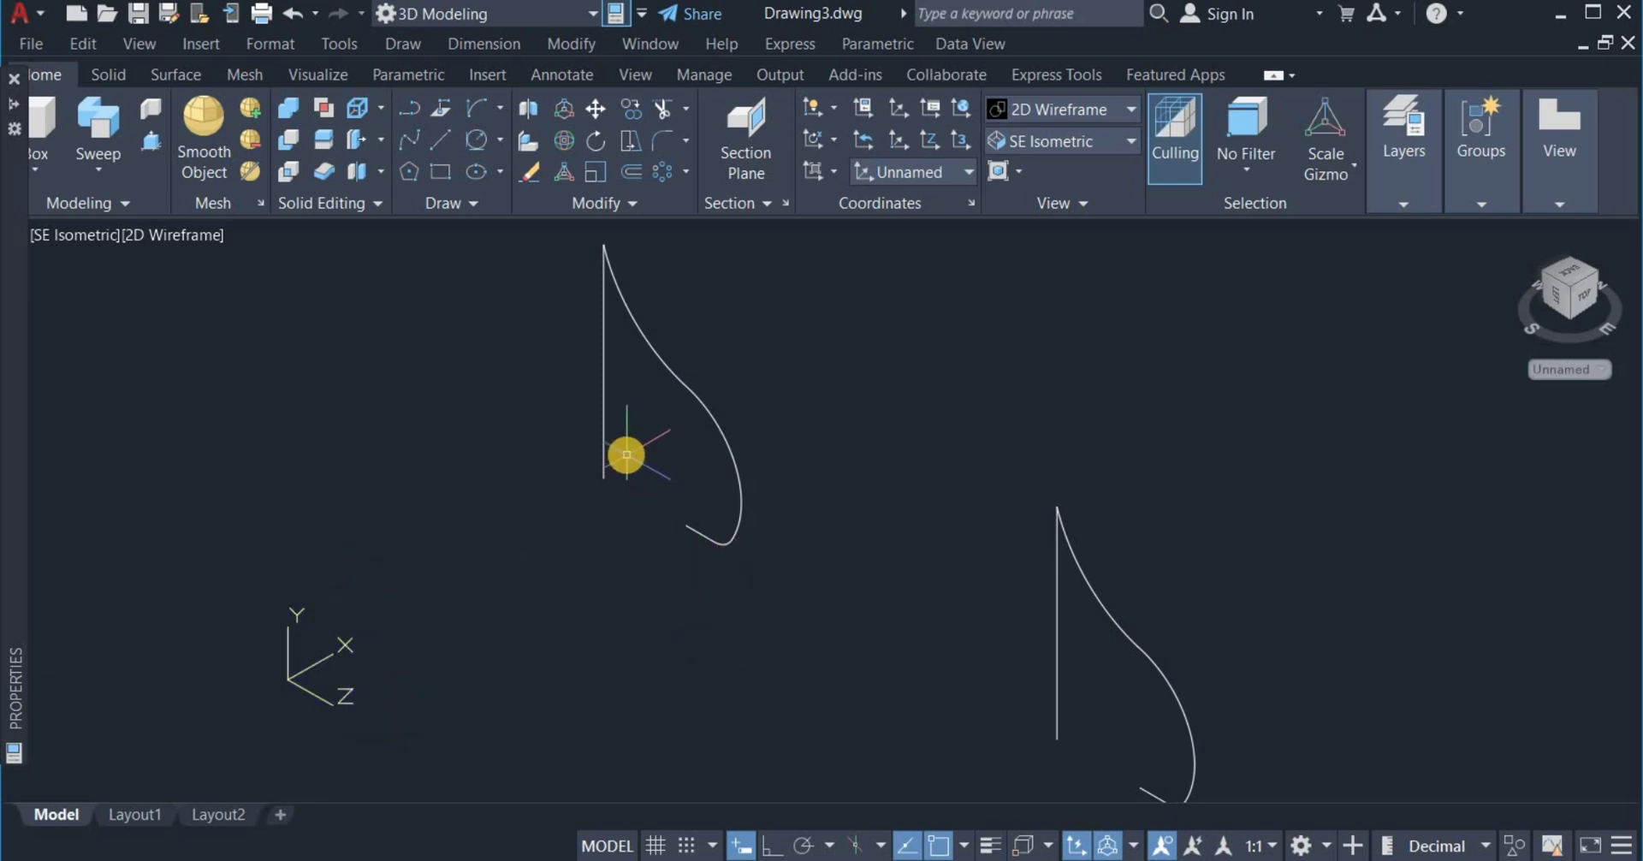
Draw a circle with a diameter of 10 centered on the lower endpoint of the first profile's axis line
{"action": "scroll", "coordinate": [627, 455], "scroll_direction": "up", "scroll_amount": 2}
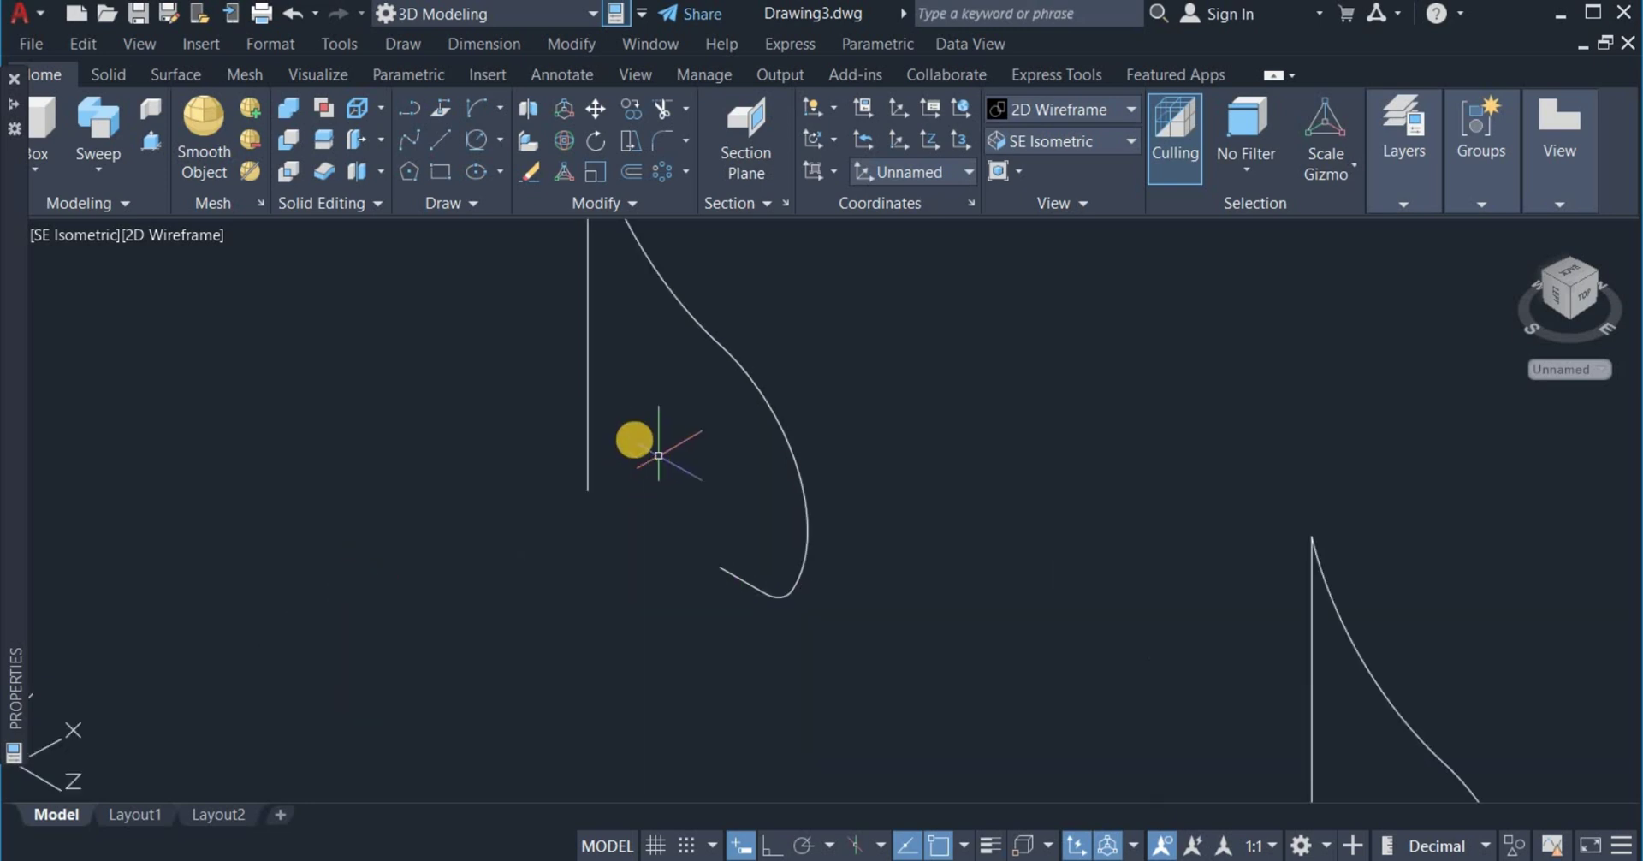
{"action": "left_click", "coordinate": [493, 137]}
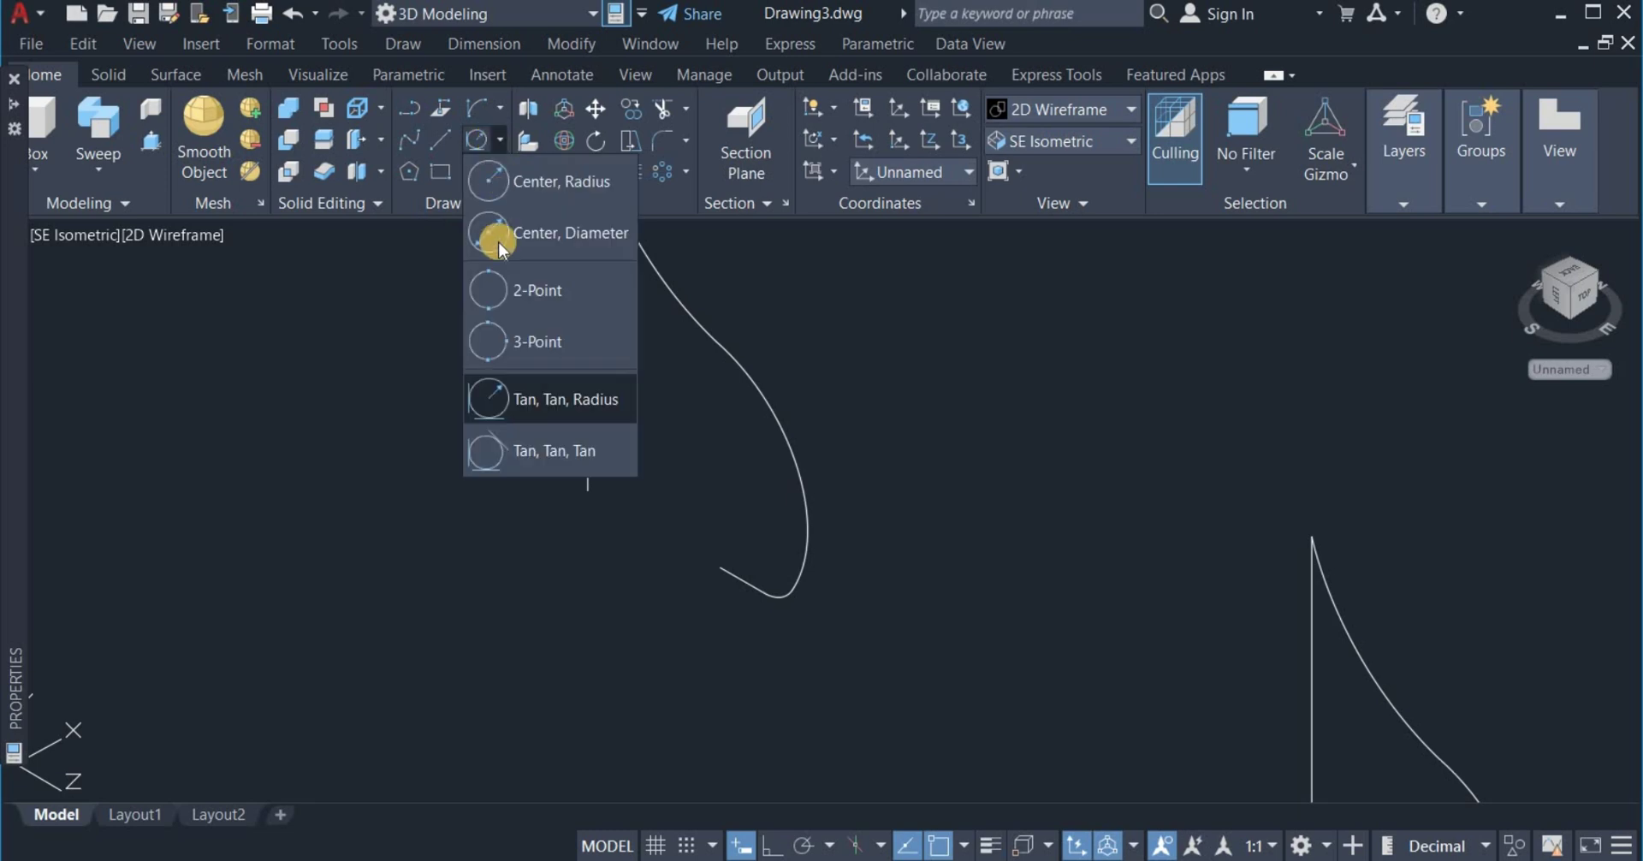
{"action": "left_click", "coordinate": [551, 183]}
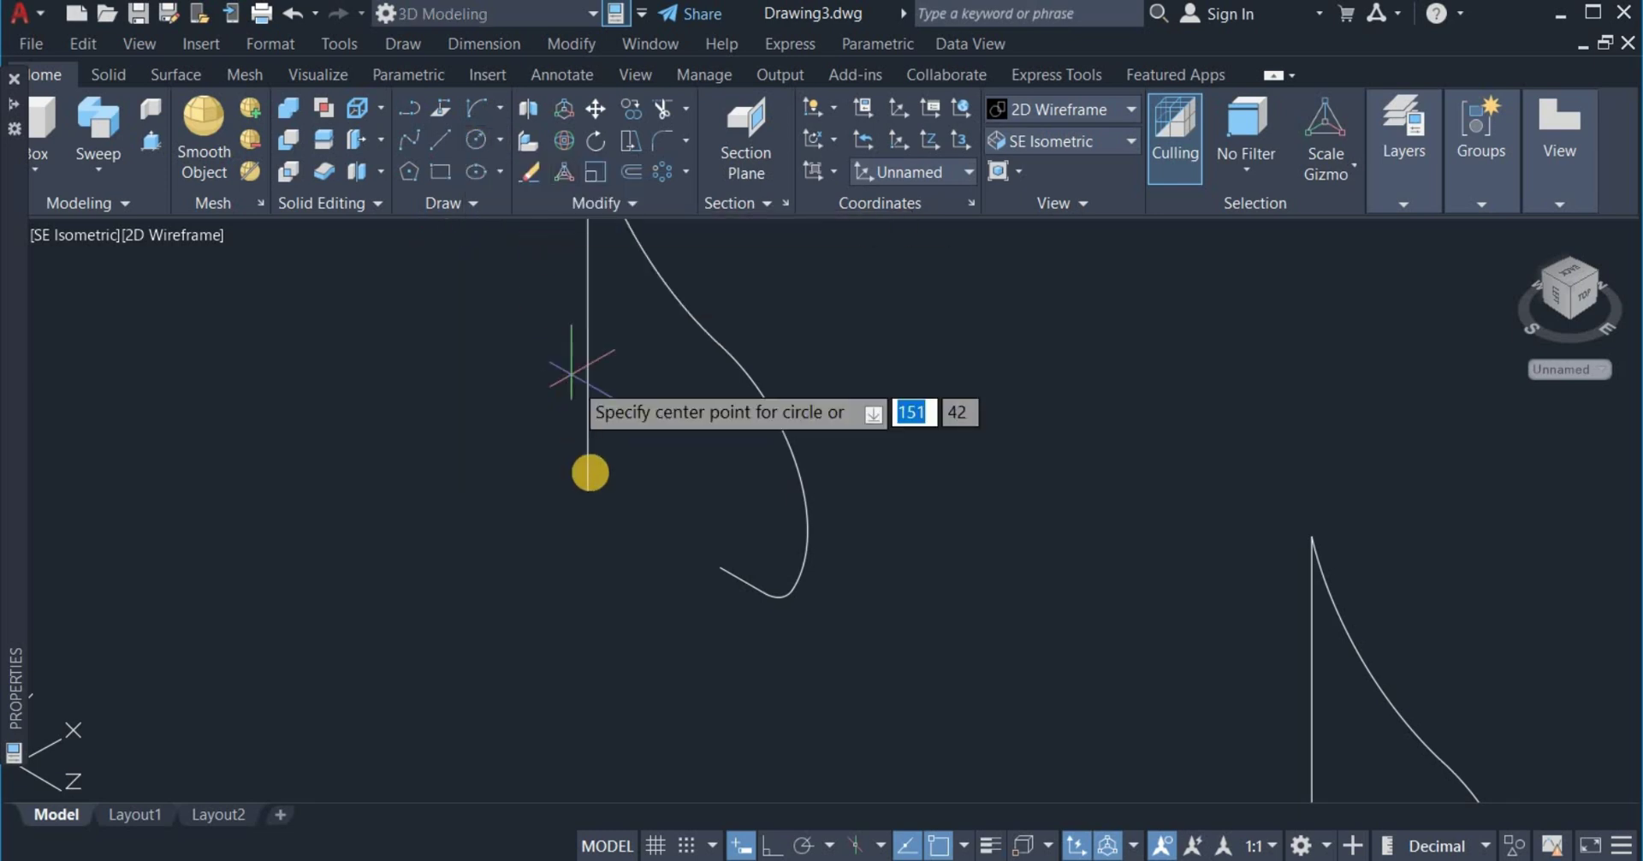
{"action": "left_click", "coordinate": [587, 490]}
{"action": "right_click", "coordinate": [609, 509]}
{"action": "left_click", "coordinate": [675, 595]}
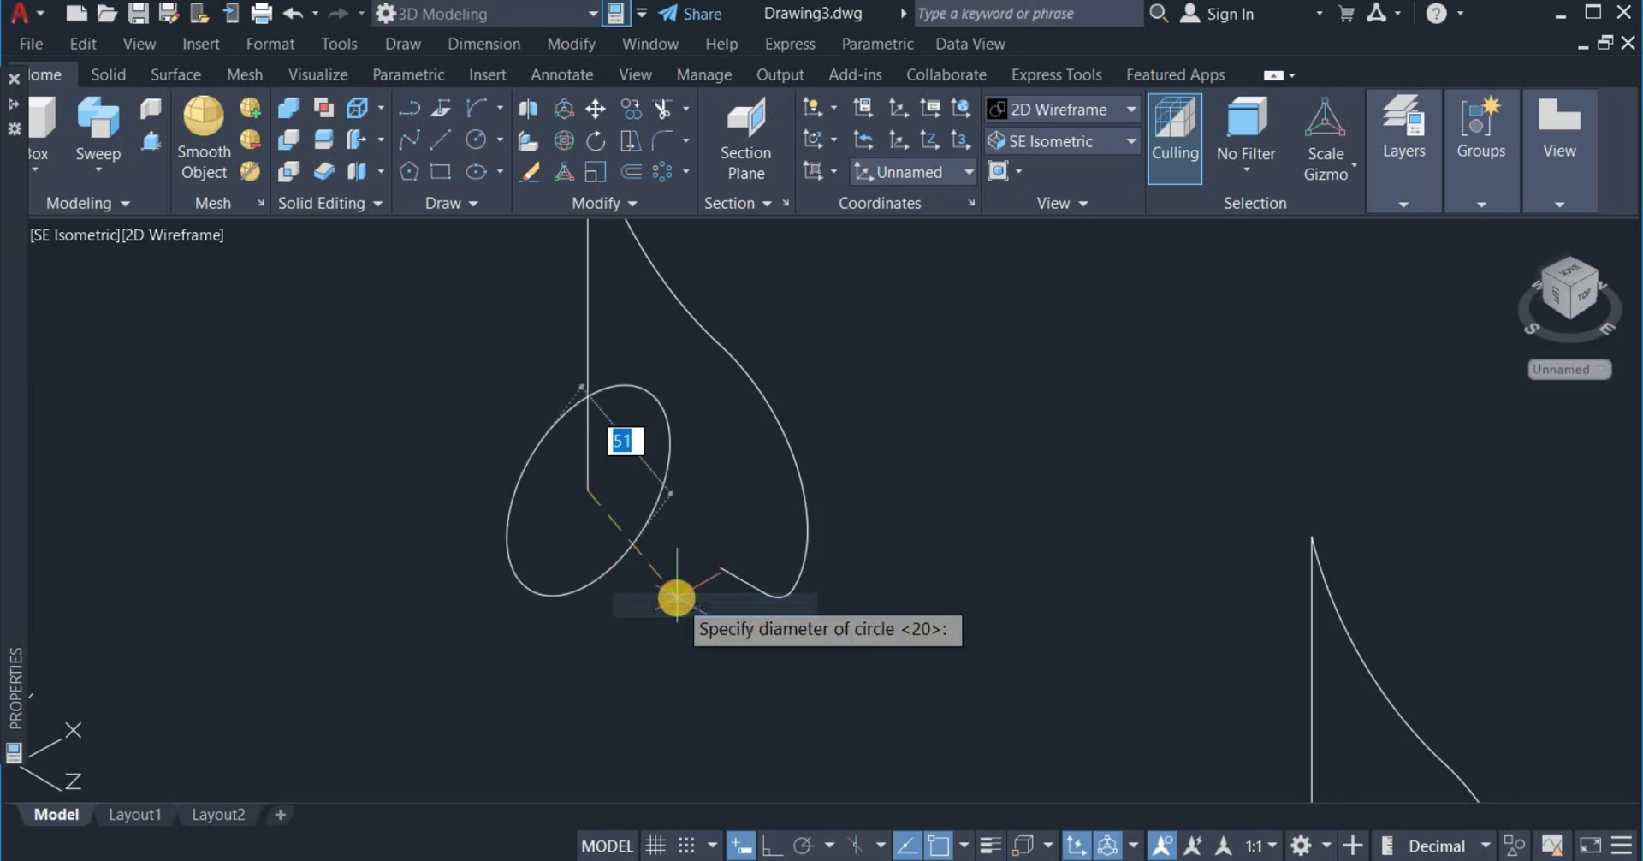
{"action": "type", "text": "10"}
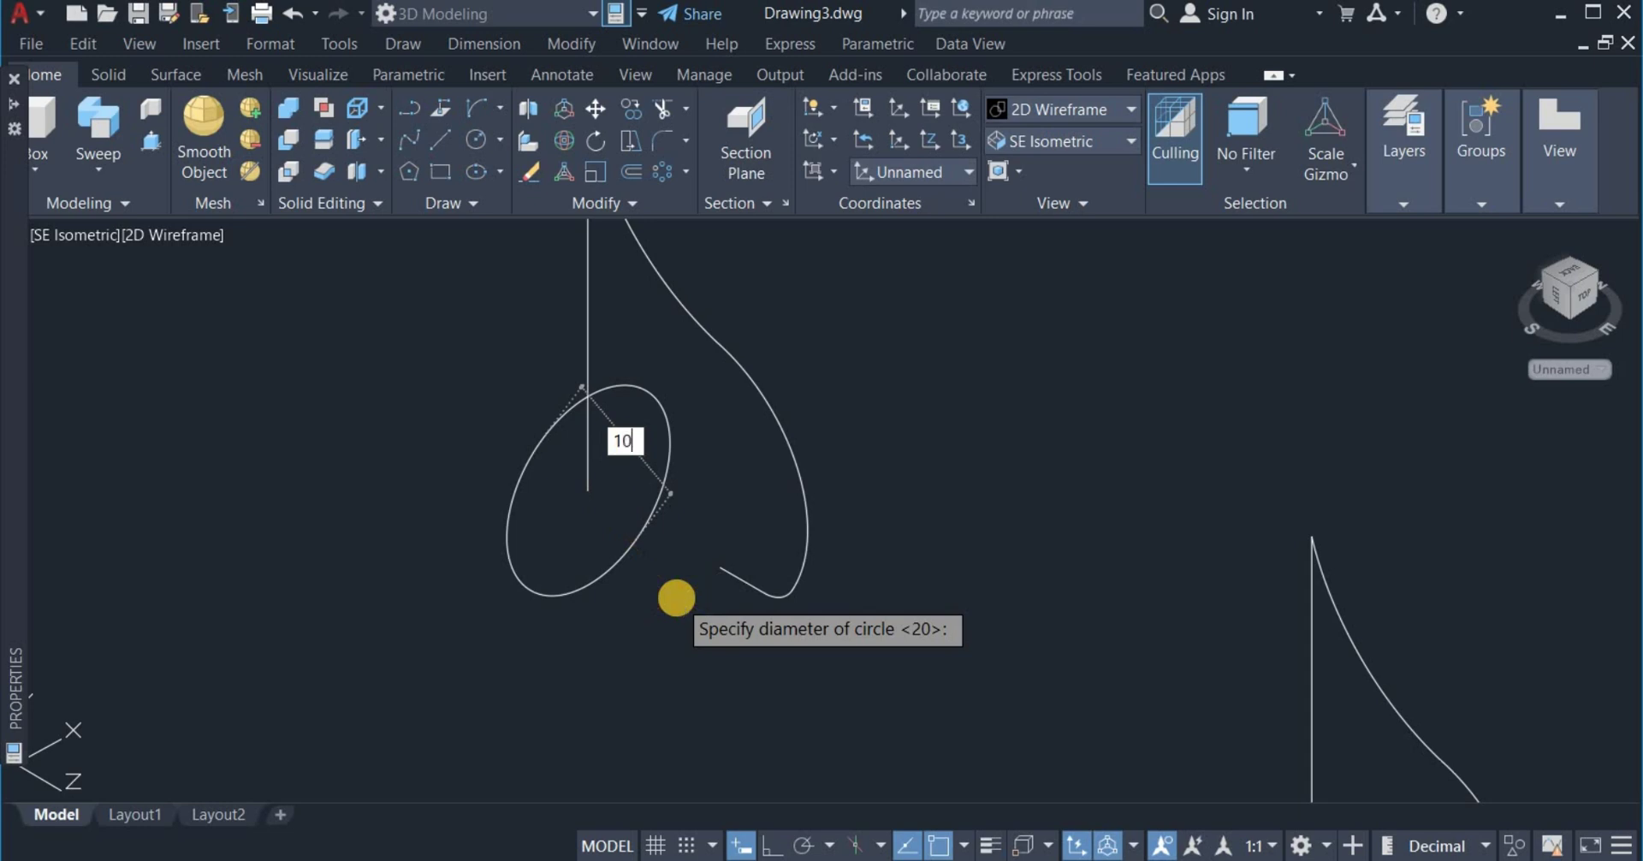
{"action": "key", "text": "Return"}
Draw a line across the small circle through its center, joining its two opposite quadrant points
{"action": "scroll", "coordinate": [603, 467], "scroll_direction": "up", "scroll_amount": 5}
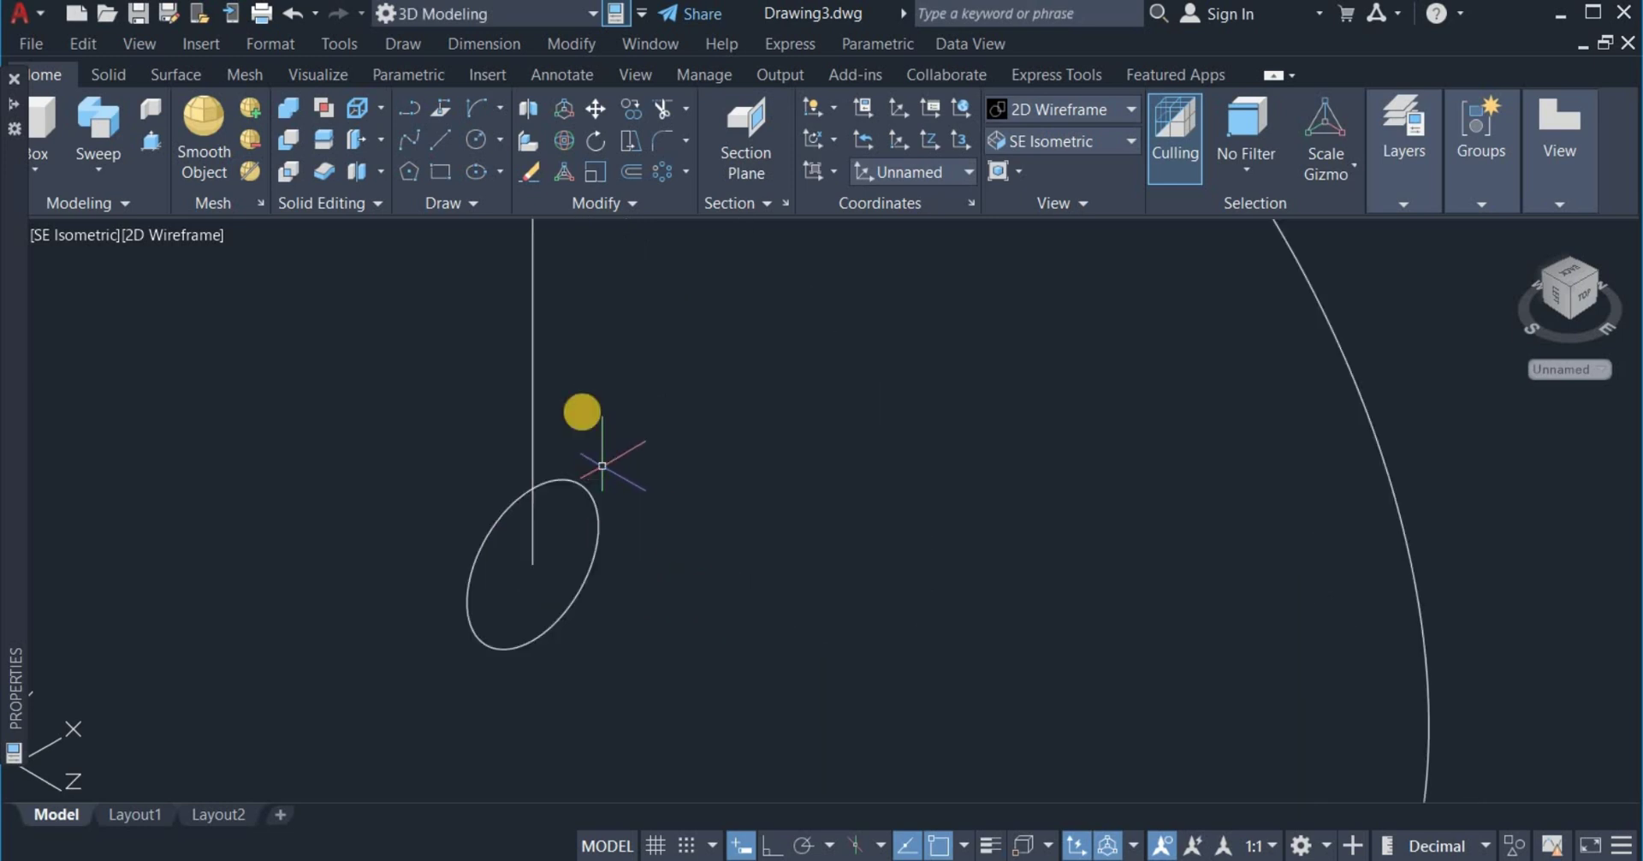
{"action": "left_click", "coordinate": [443, 139]}
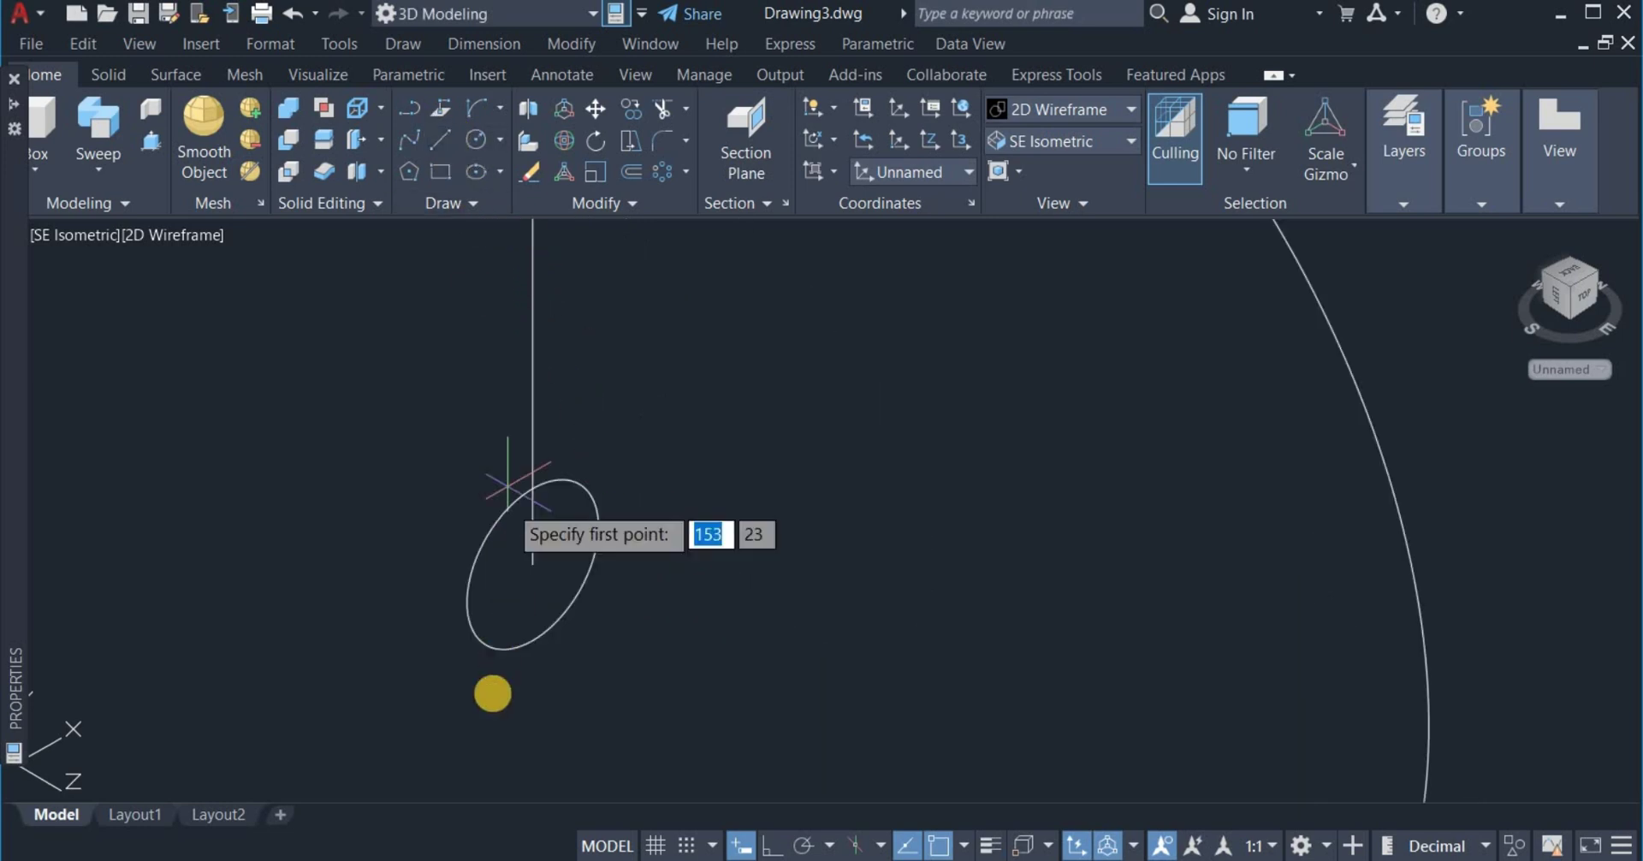
{"action": "left_click", "coordinate": [474, 606]}
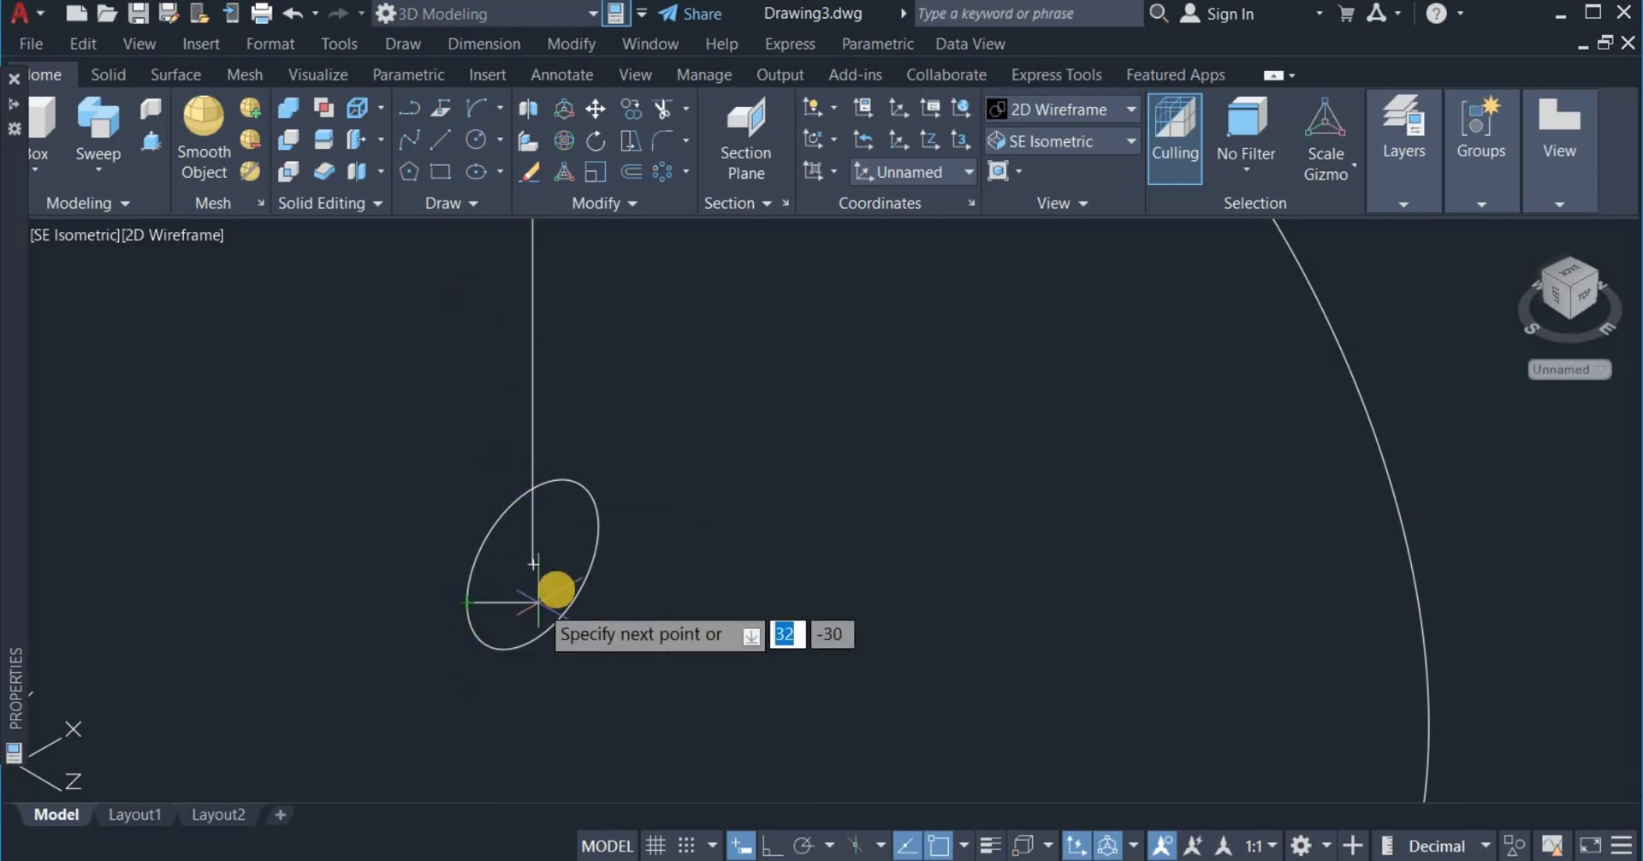
{"action": "left_click", "coordinate": [606, 530]}
{"action": "right_click", "coordinate": [674, 467]}
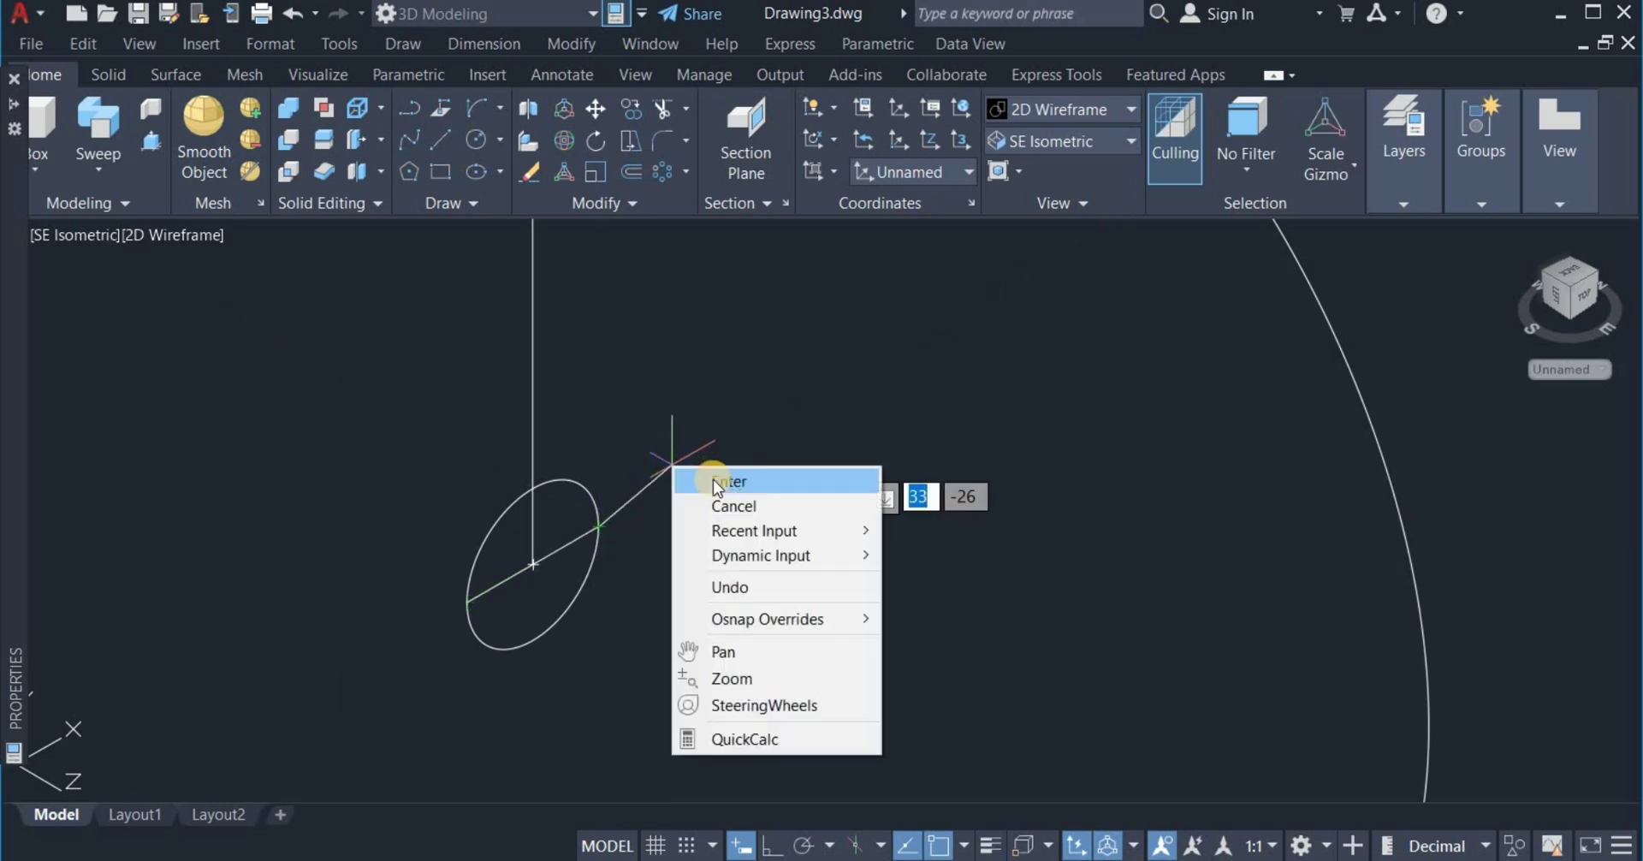
{"action": "left_click", "coordinate": [734, 505]}
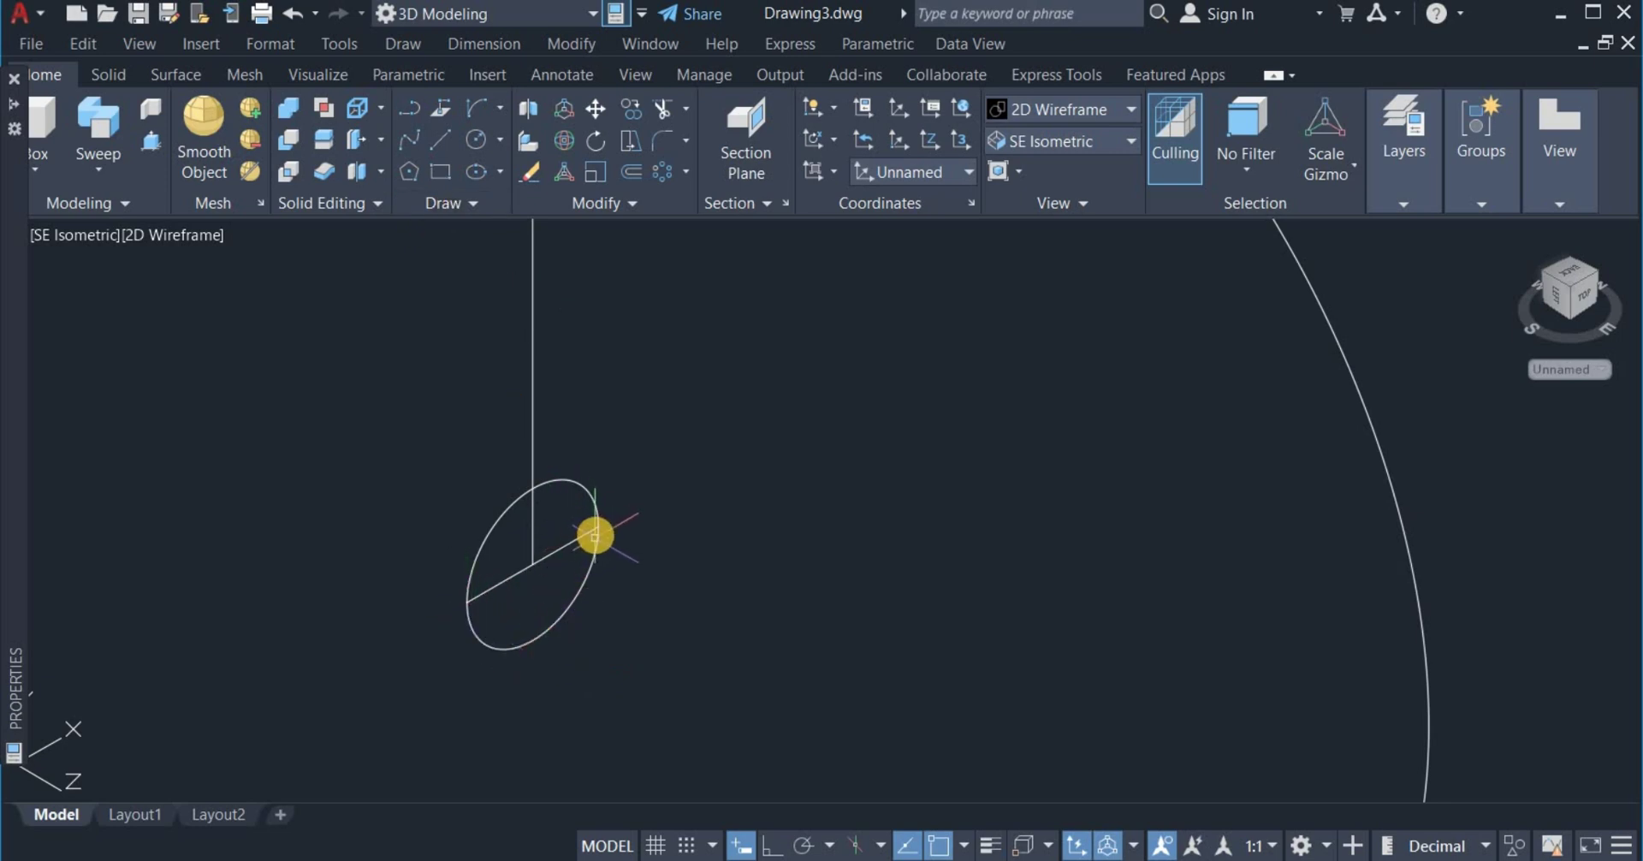
Draw a 3-point arc along the circle's lower half, from one end of the diameter line to the other
{"action": "left_click", "coordinate": [499, 111]}
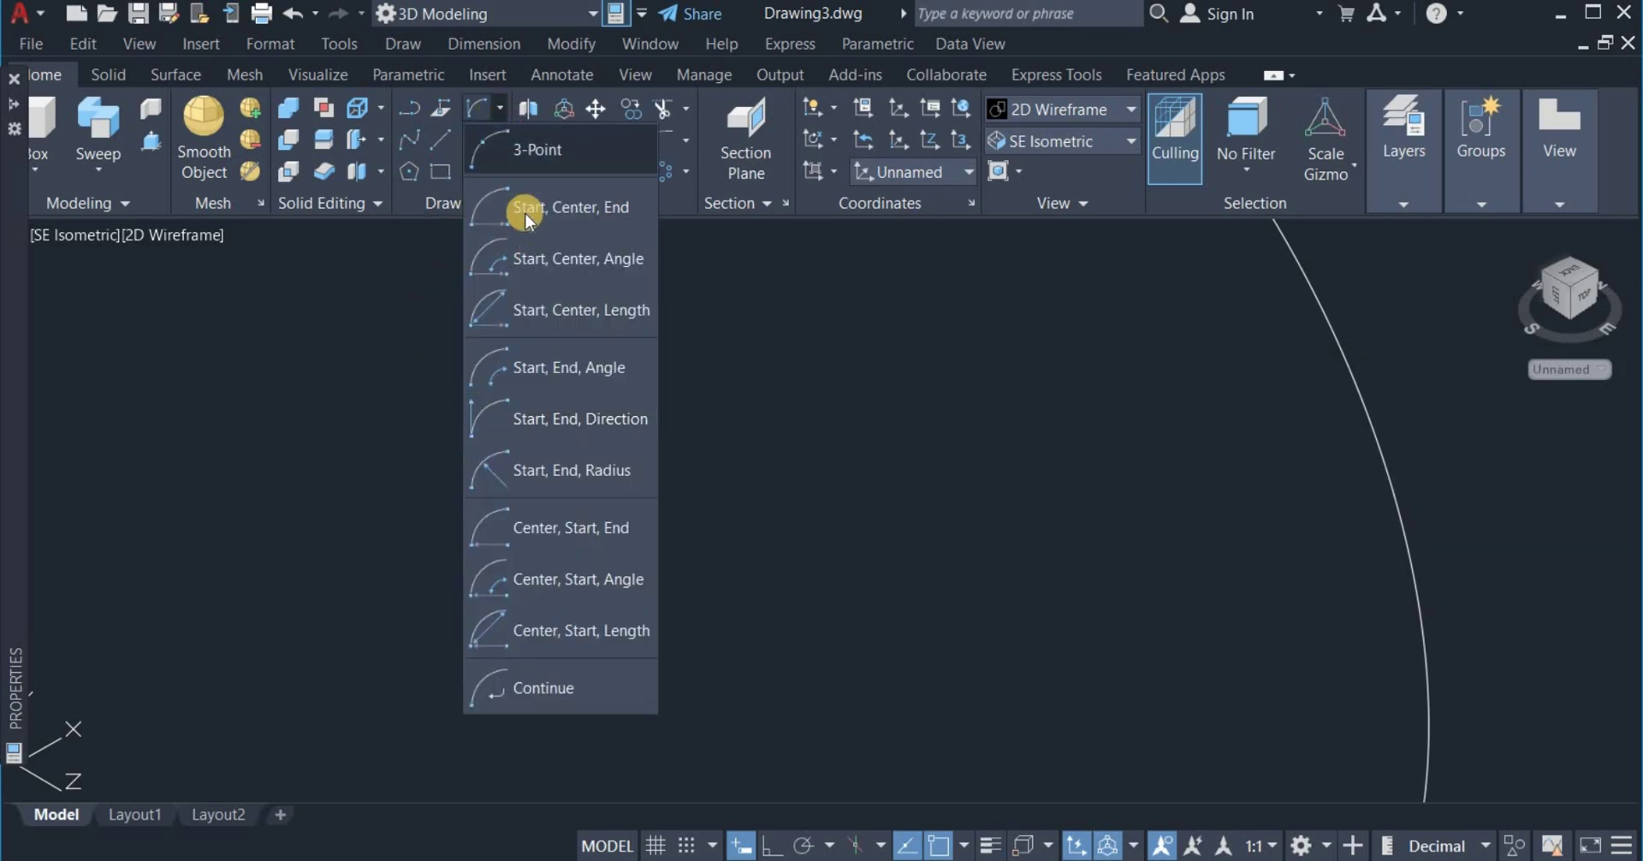
{"action": "left_click", "coordinate": [551, 159]}
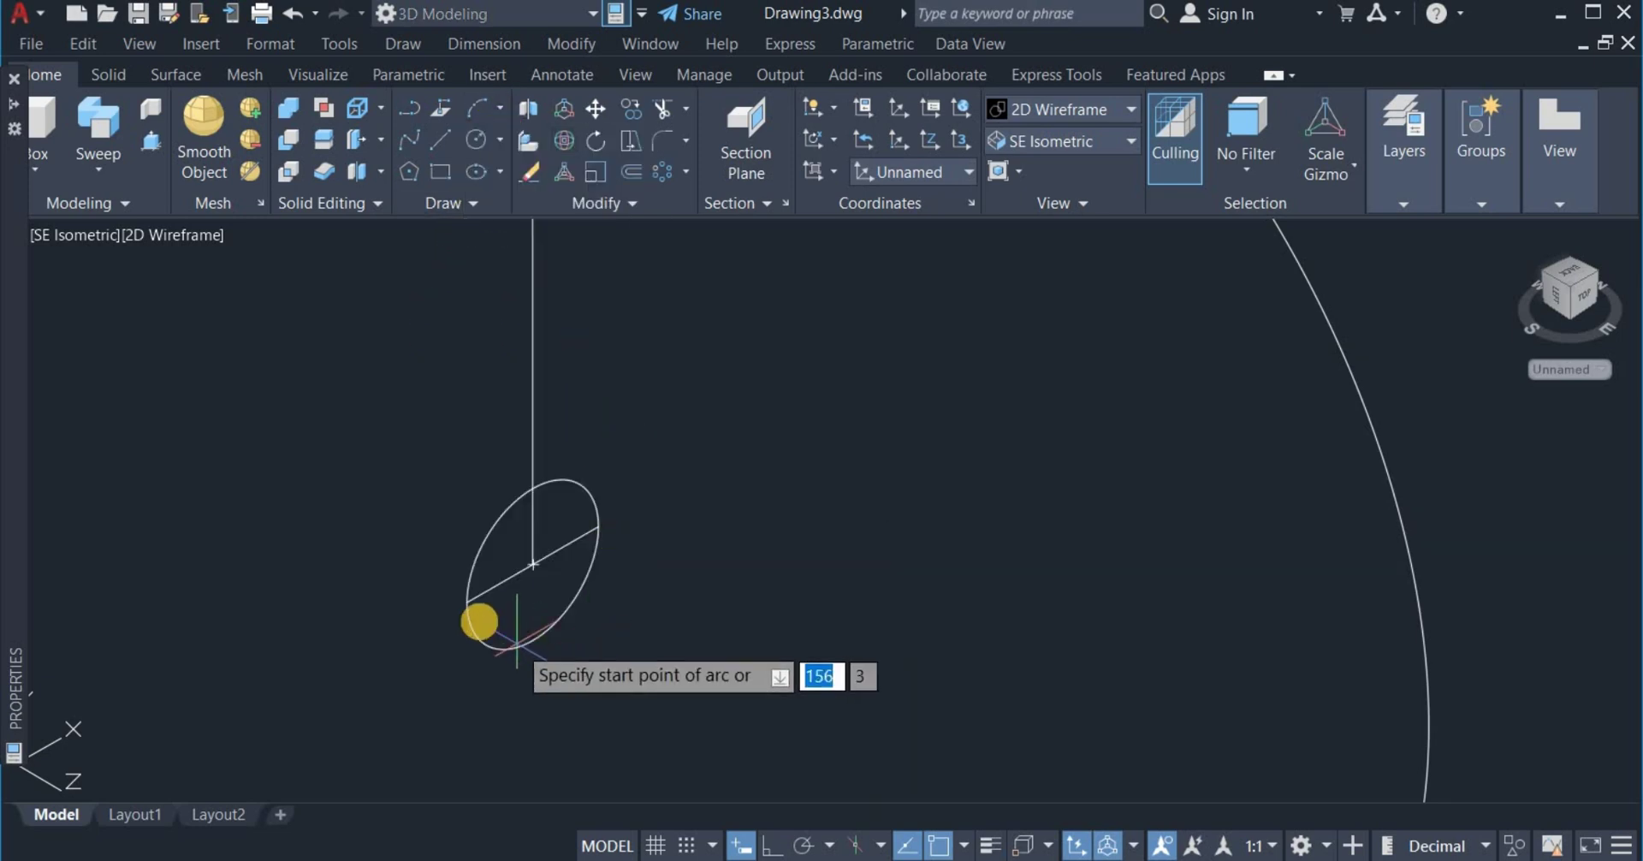
{"action": "left_click", "coordinate": [463, 596]}
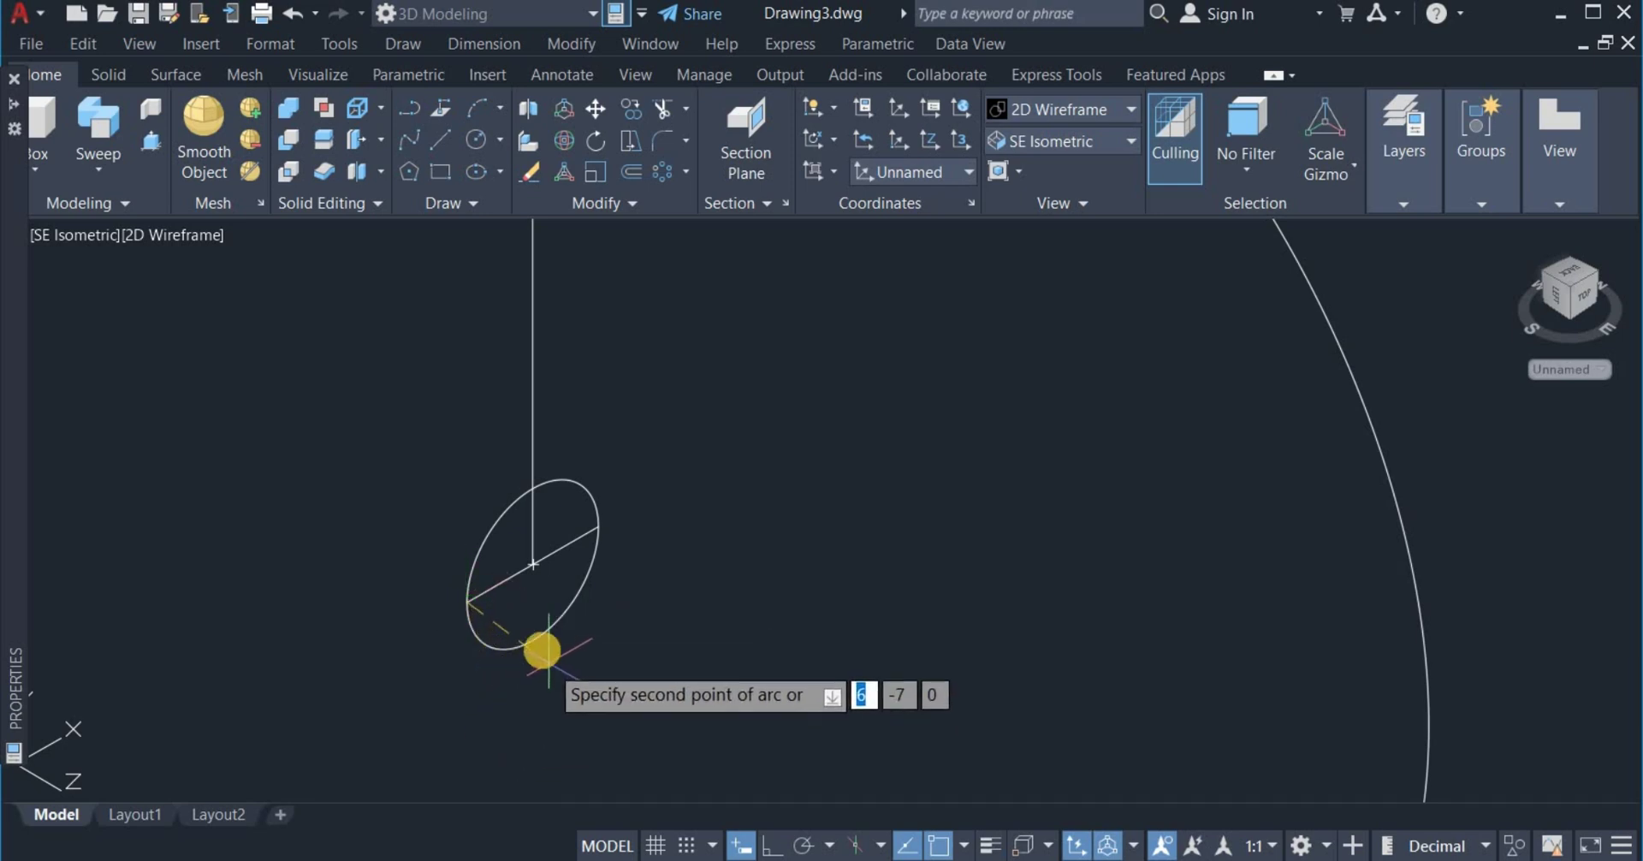
{"action": "left_click", "coordinate": [650, 526]}
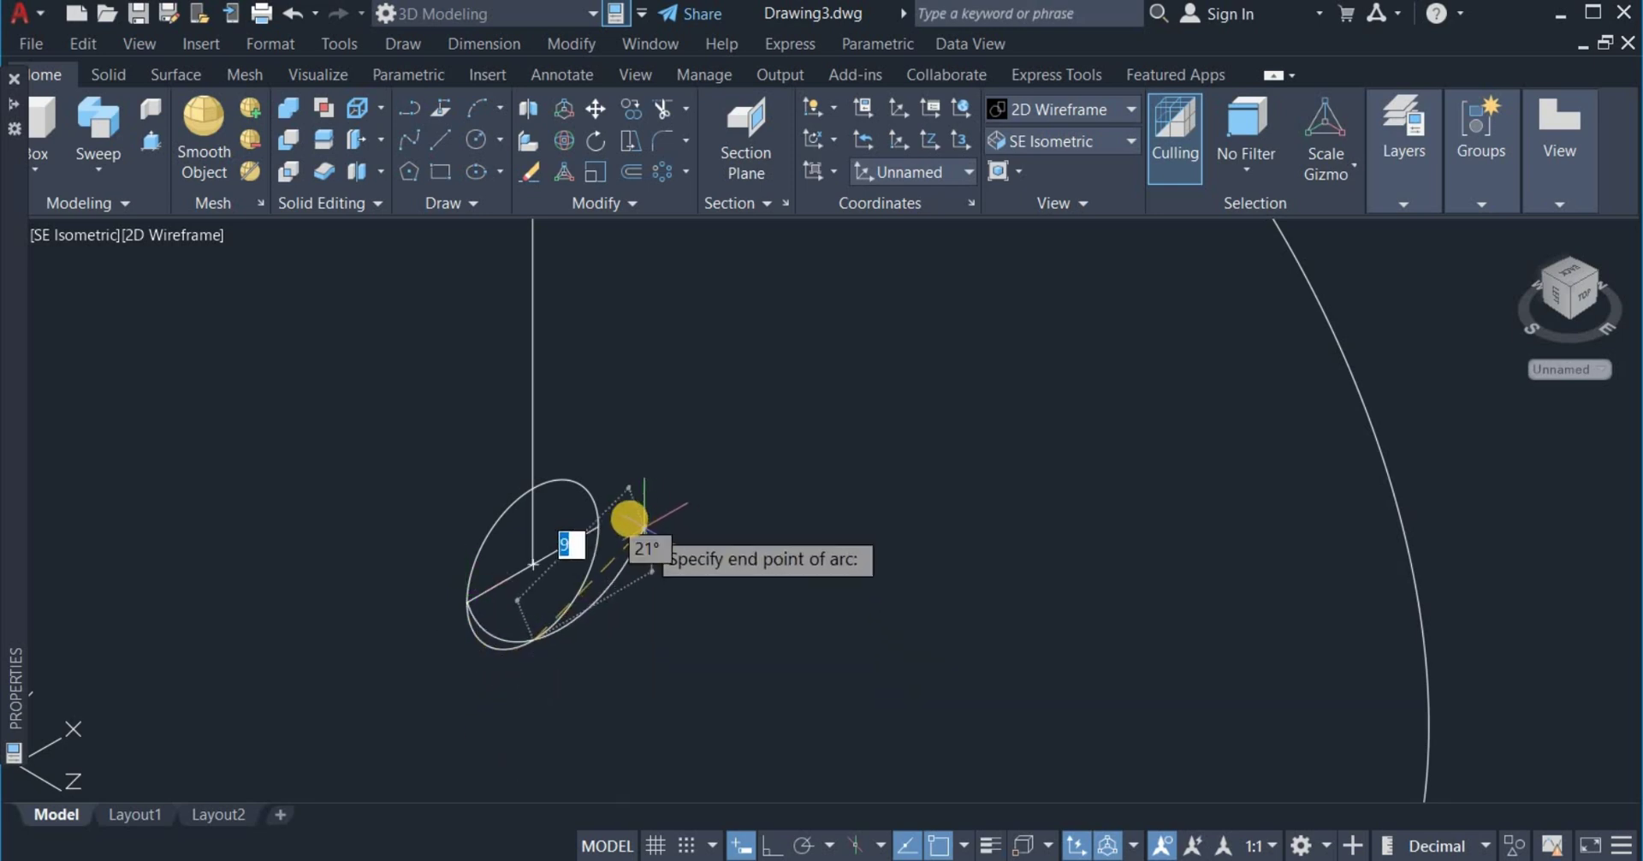
{"action": "left_click", "coordinate": [597, 531]}
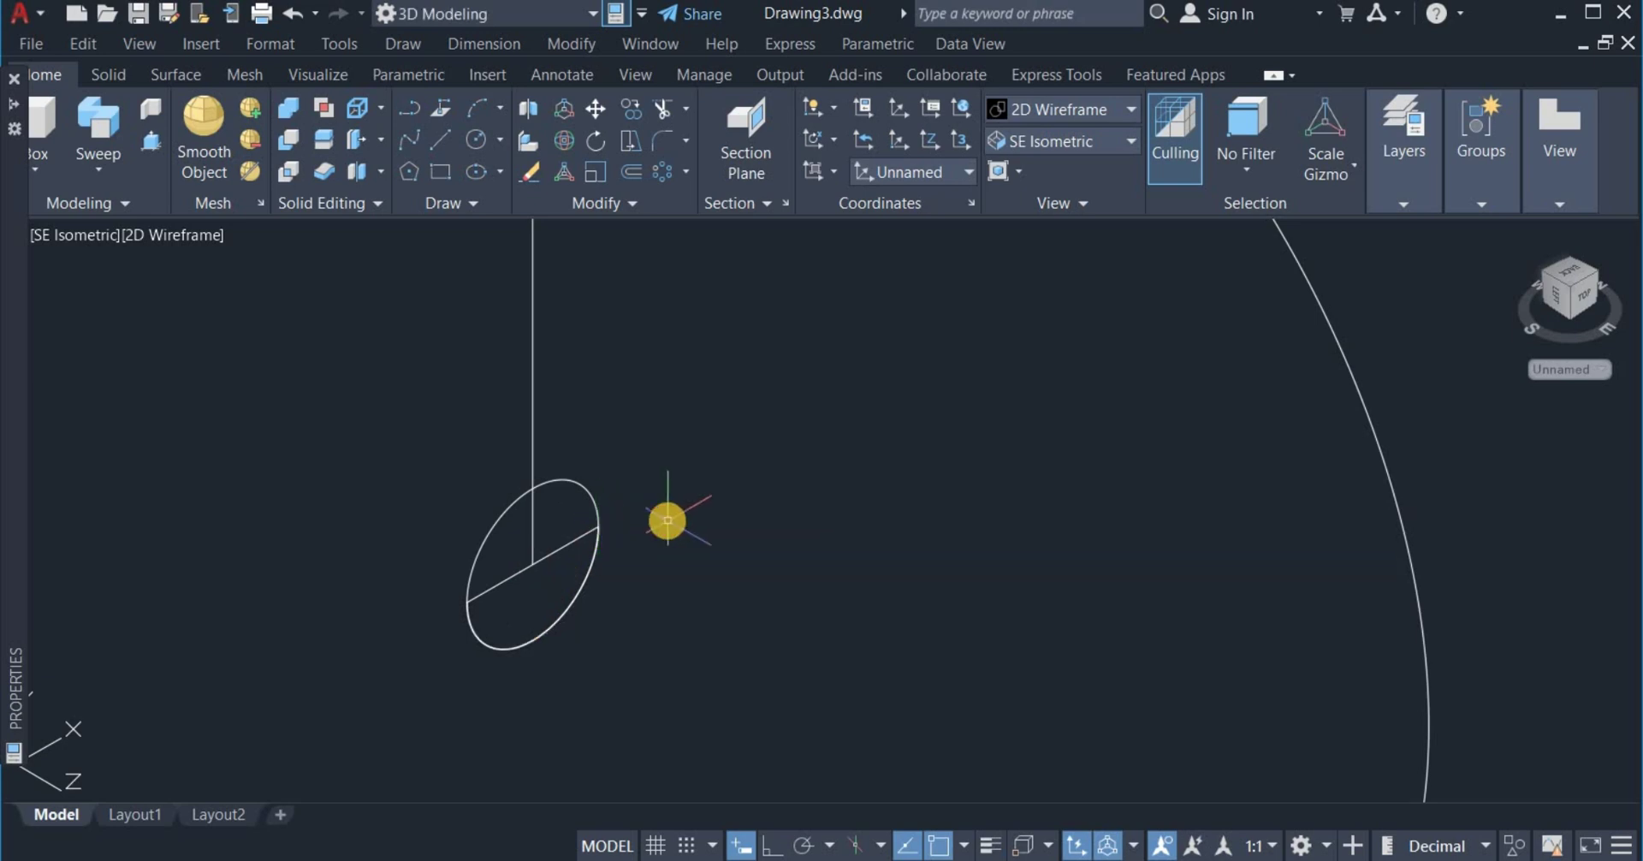
Erase the small circle, leaving the lower arc and the diameter line
{"action": "left_click", "coordinate": [469, 505]}
{"action": "right_click", "coordinate": [438, 463]}
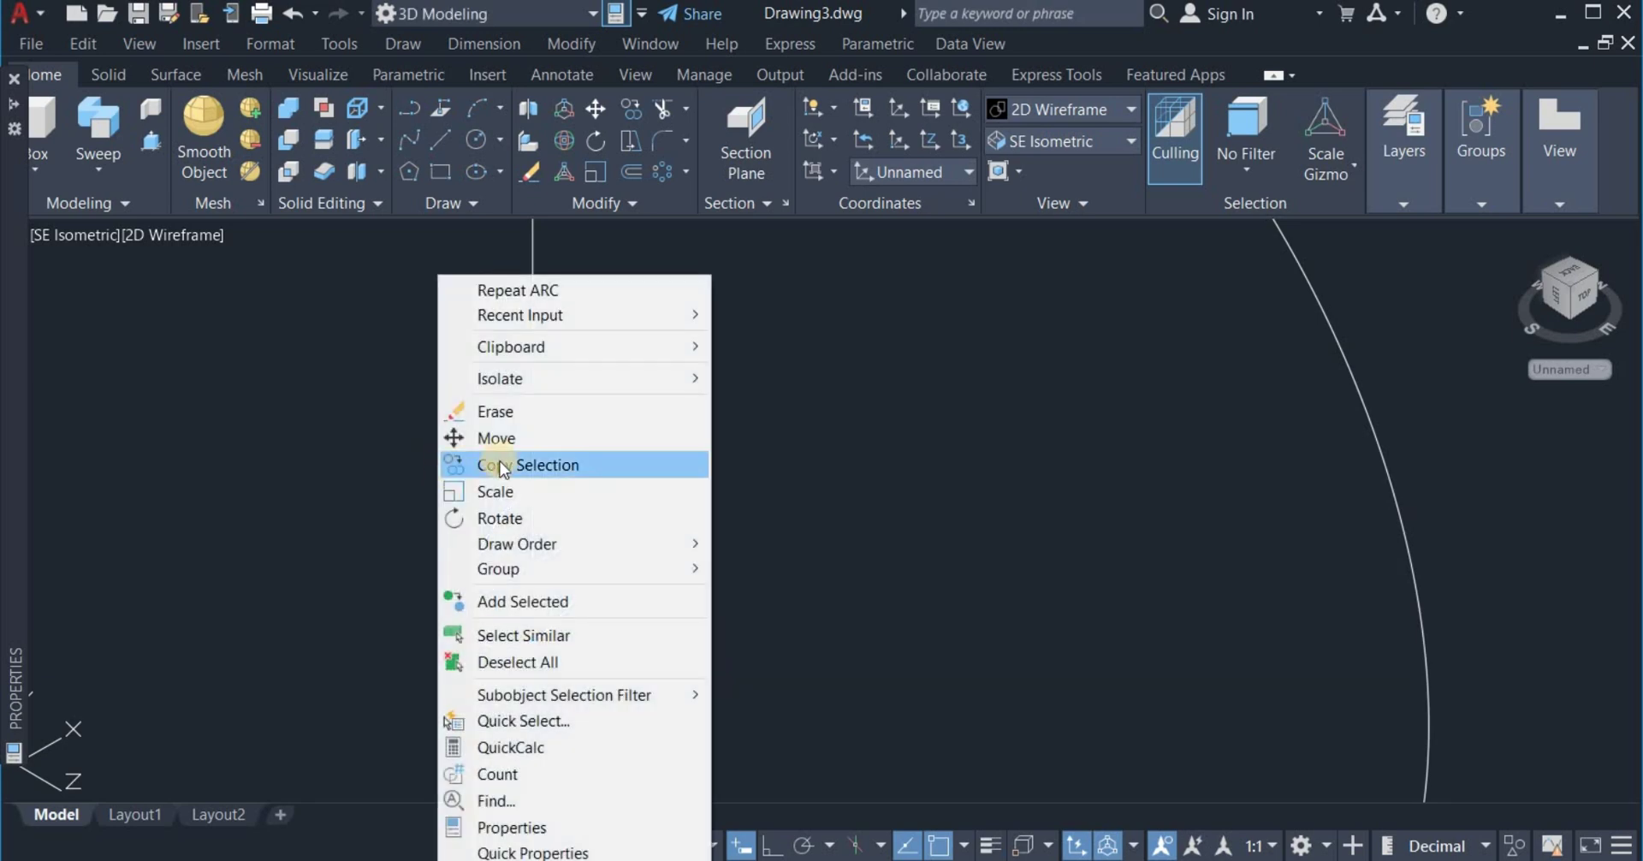
{"action": "left_click", "coordinate": [552, 412]}
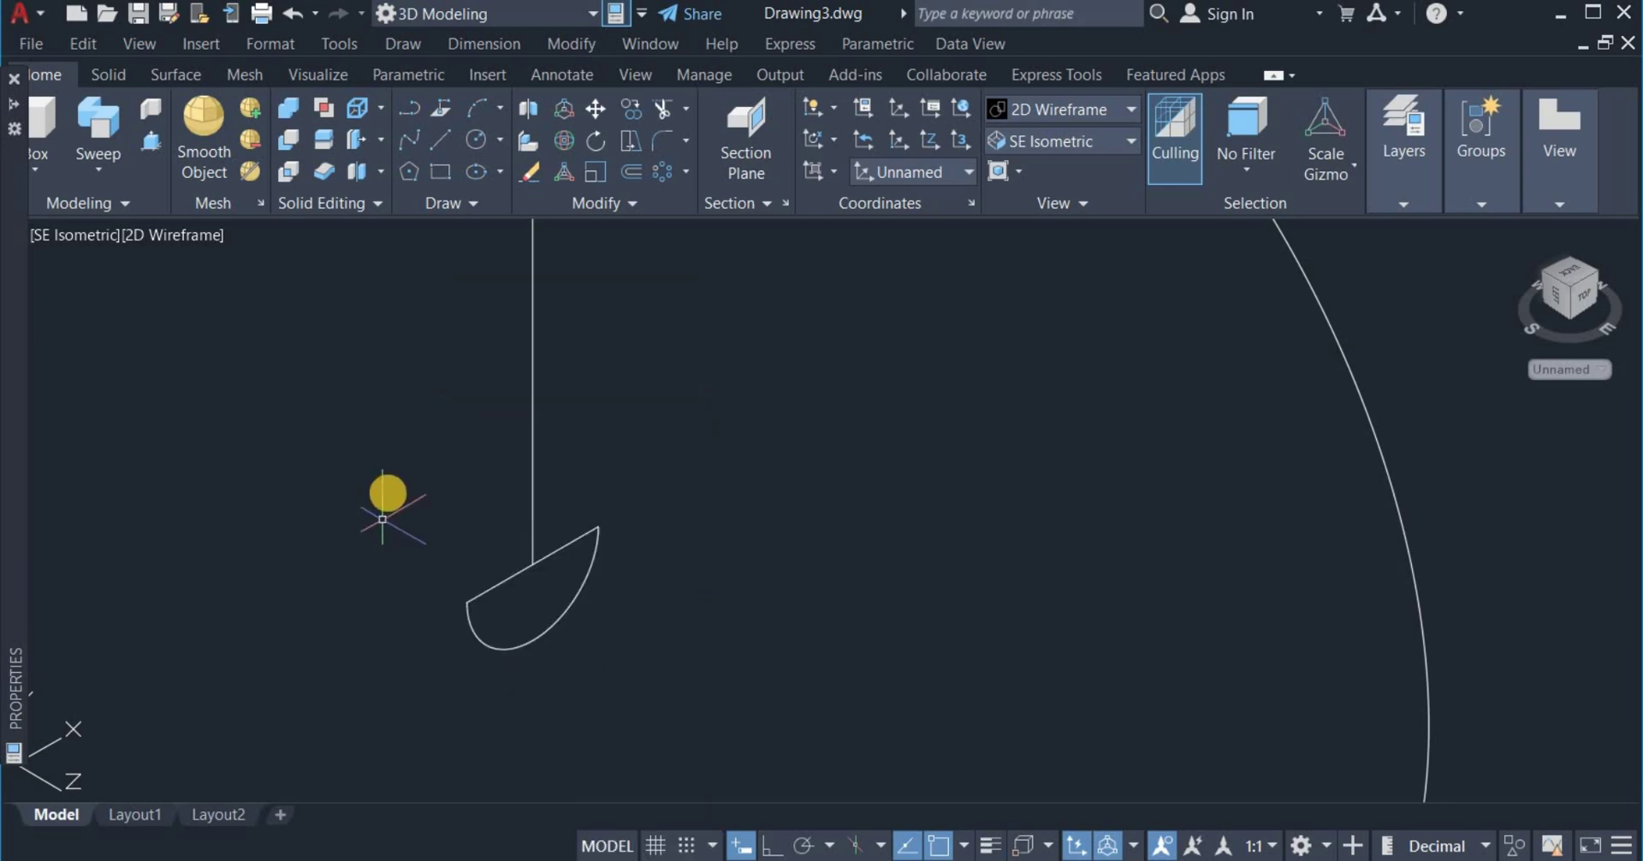
Join the lower arc and the diameter line into one closed half-circle polyline
{"action": "left_click", "coordinate": [411, 505]}
{"action": "left_click", "coordinate": [682, 675]}
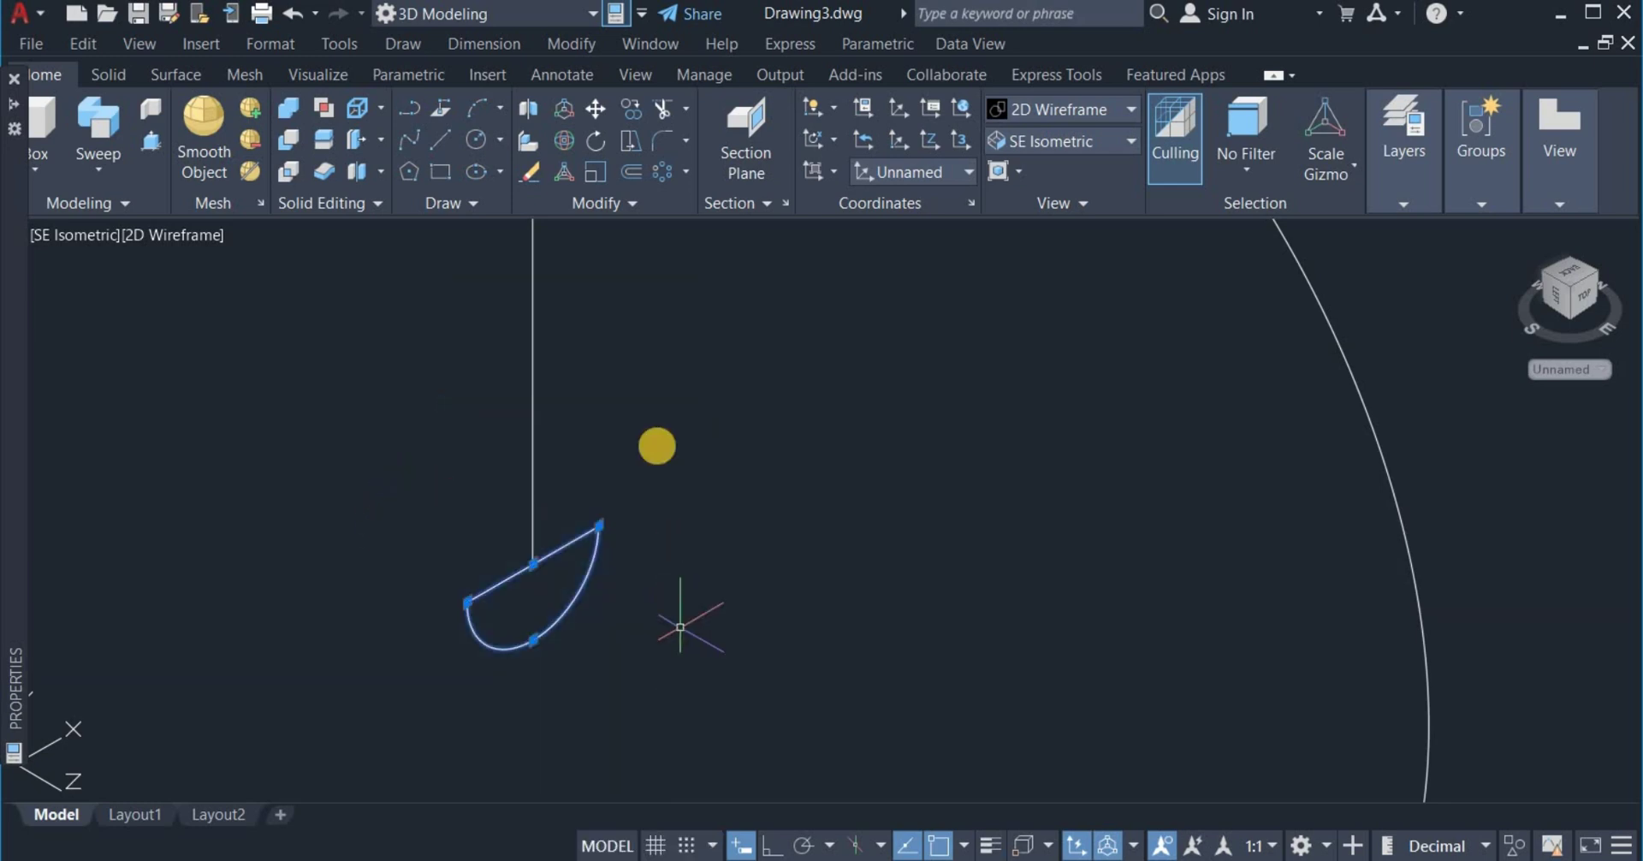
{"action": "left_click", "coordinate": [605, 209]}
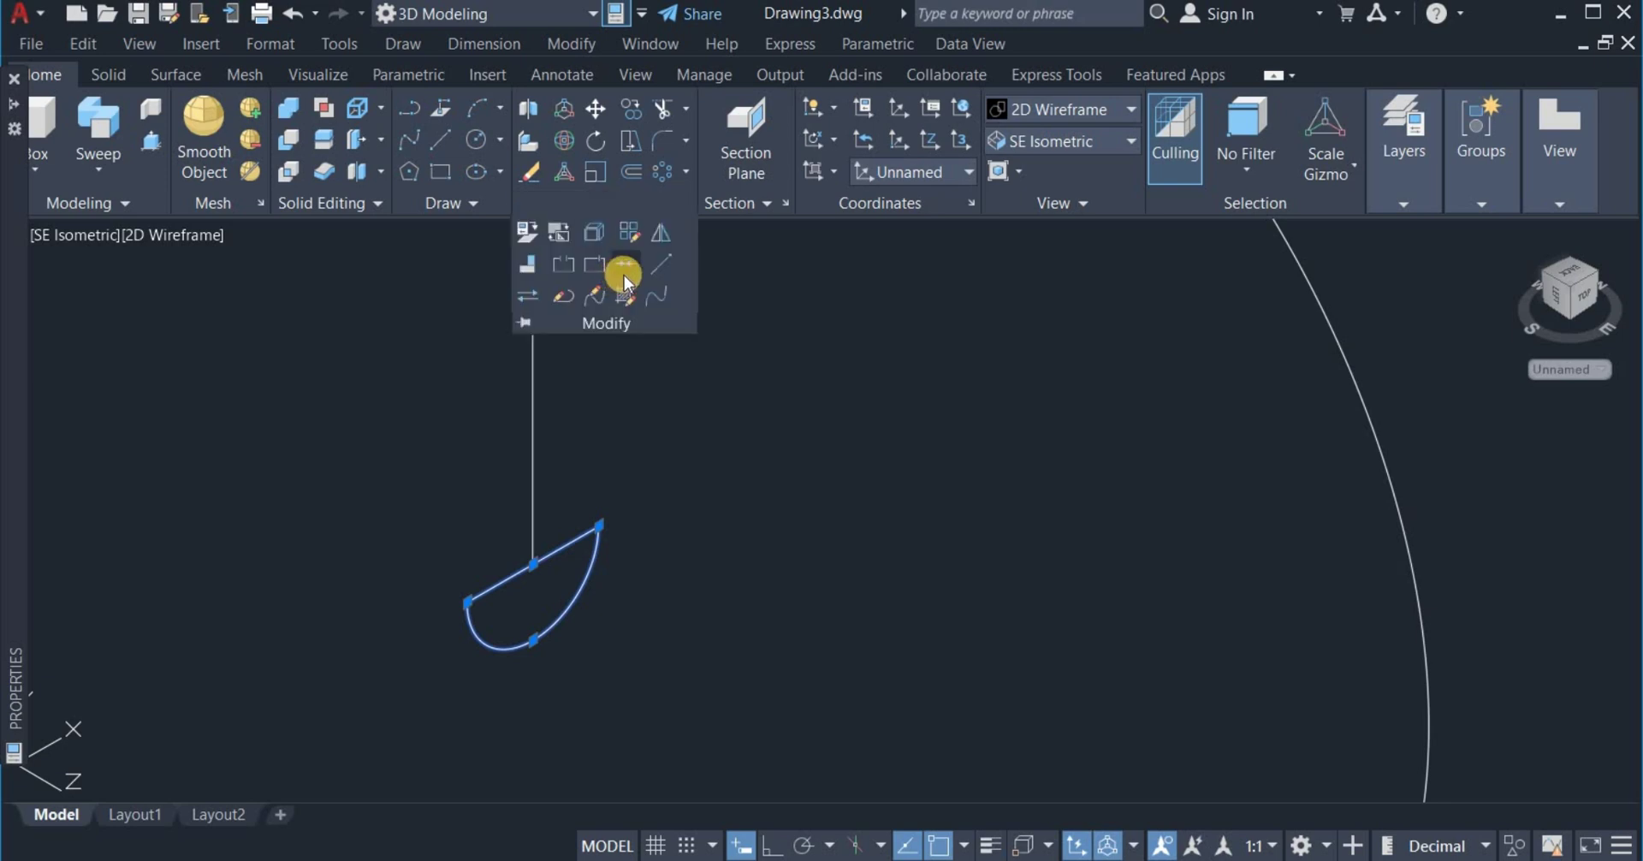
{"action": "middle_click_drag", "start_coordinate": [627, 469], "coordinate": [701, 382], "text": "shift"}
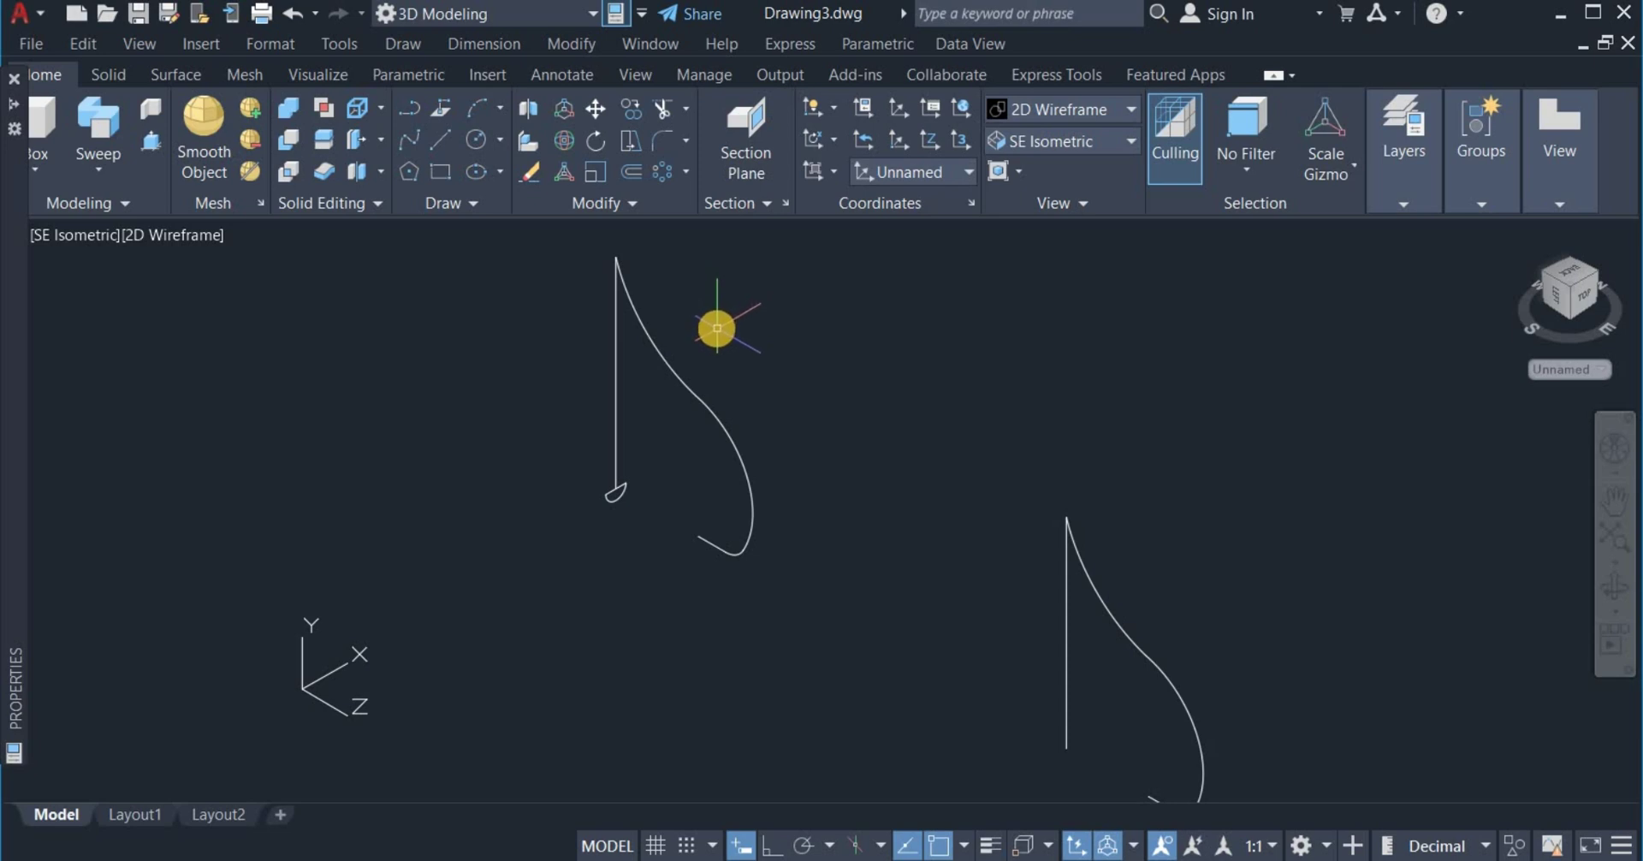
Copy the half-circle polyline from the lower end of the first profile's vertical line to the same point on the second profile
{"action": "scroll", "coordinate": [718, 329], "scroll_direction": "down", "scroll_amount": 2}
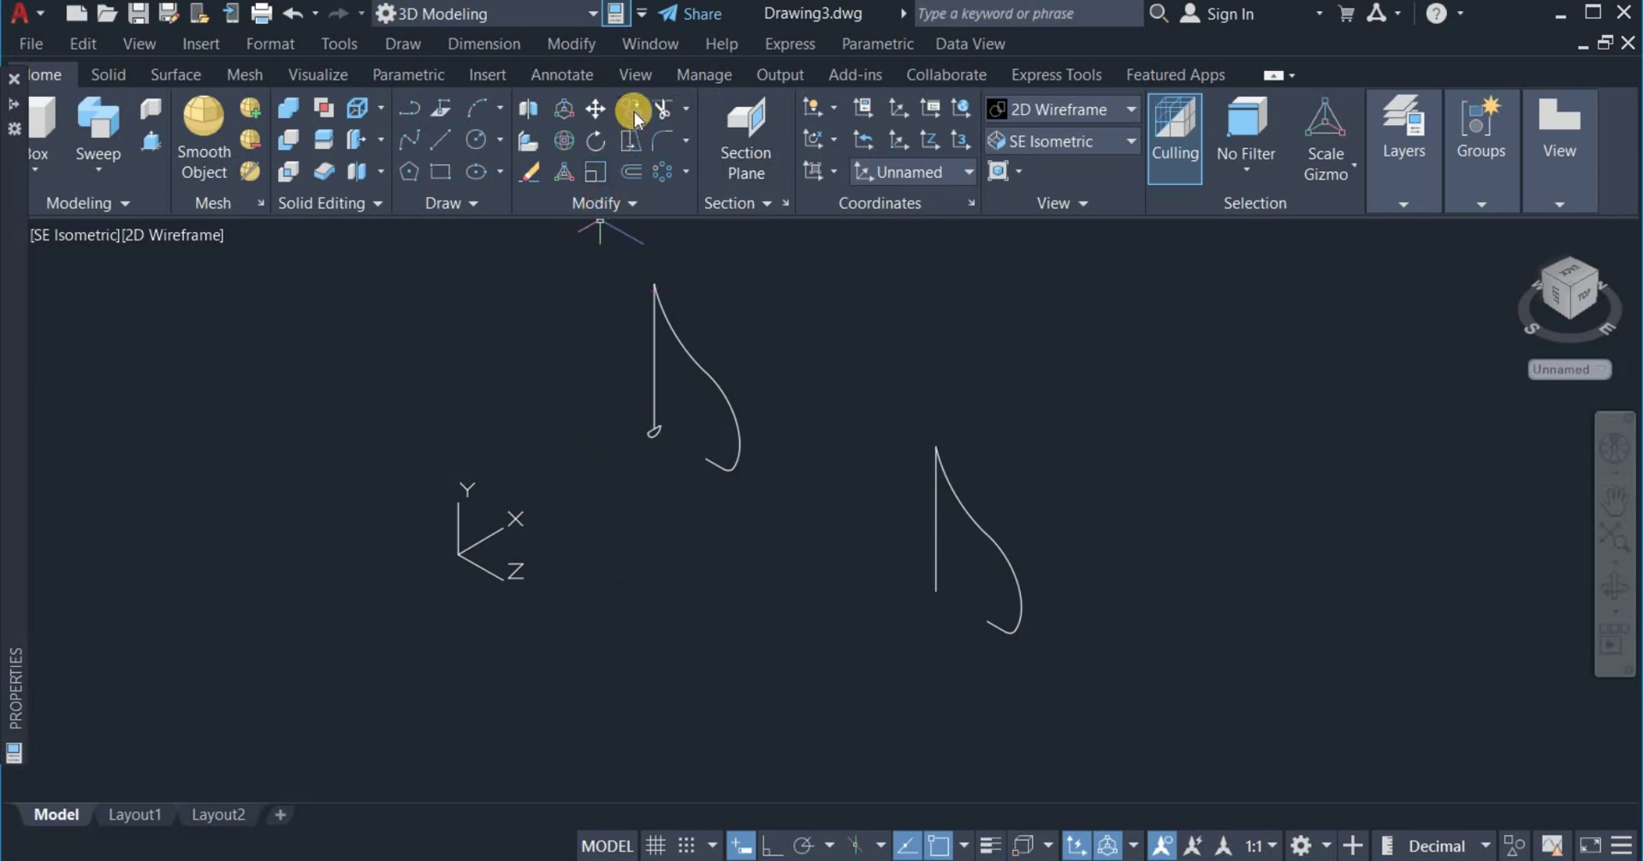
{"action": "left_click", "coordinate": [581, 403]}
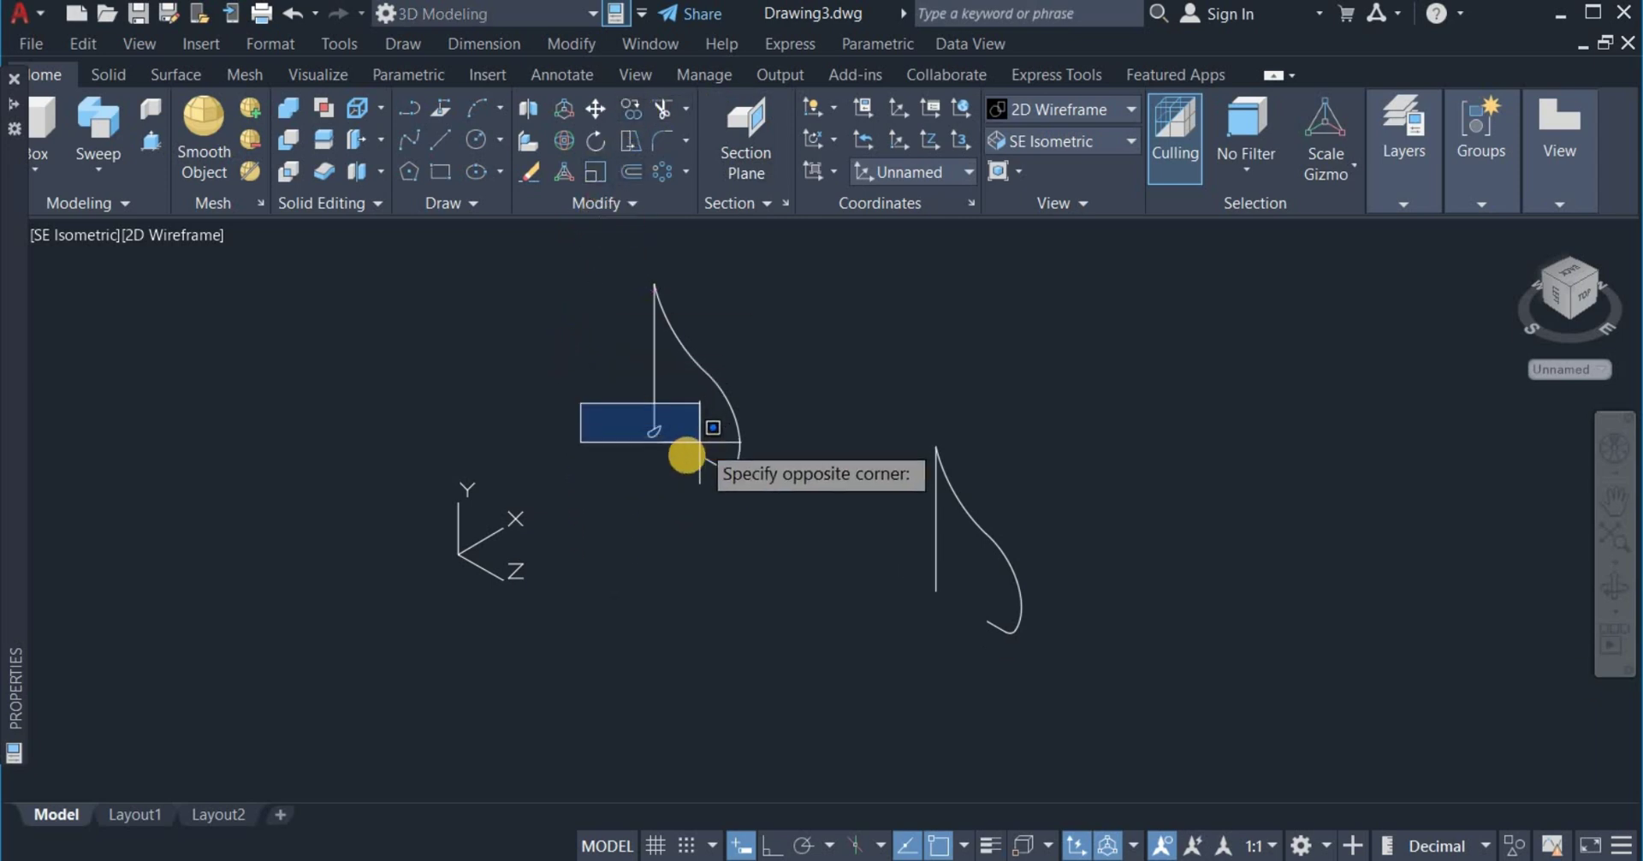
{"action": "left_click", "coordinate": [684, 458]}
{"action": "key", "text": "Return"}
{"action": "scroll", "coordinate": [663, 454], "scroll_direction": "up", "scroll_amount": 6}
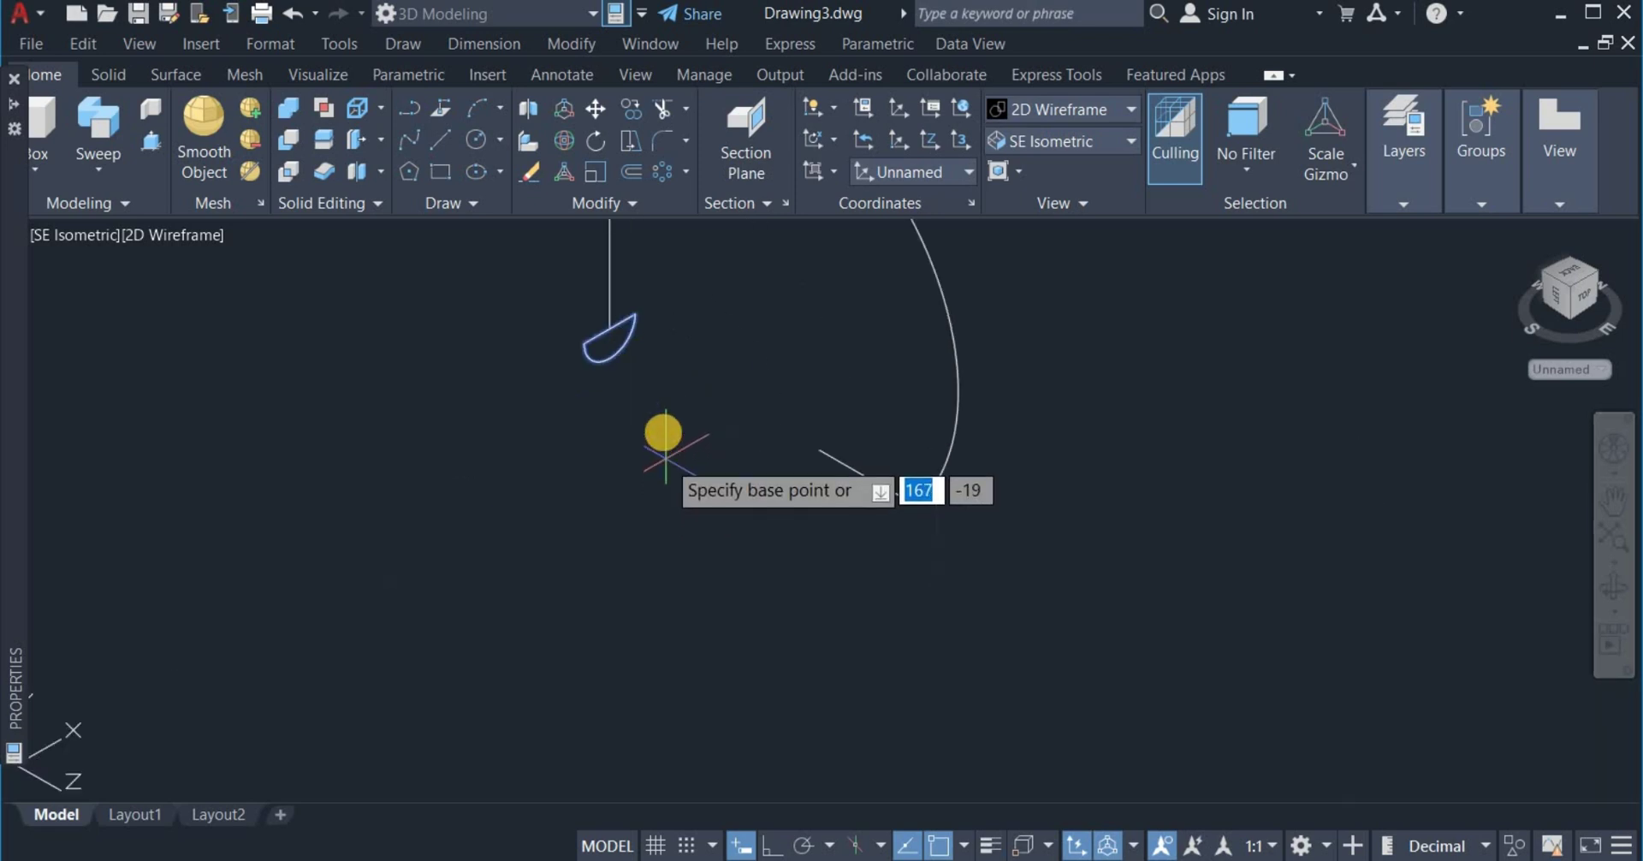
{"action": "left_click", "coordinate": [610, 340]}
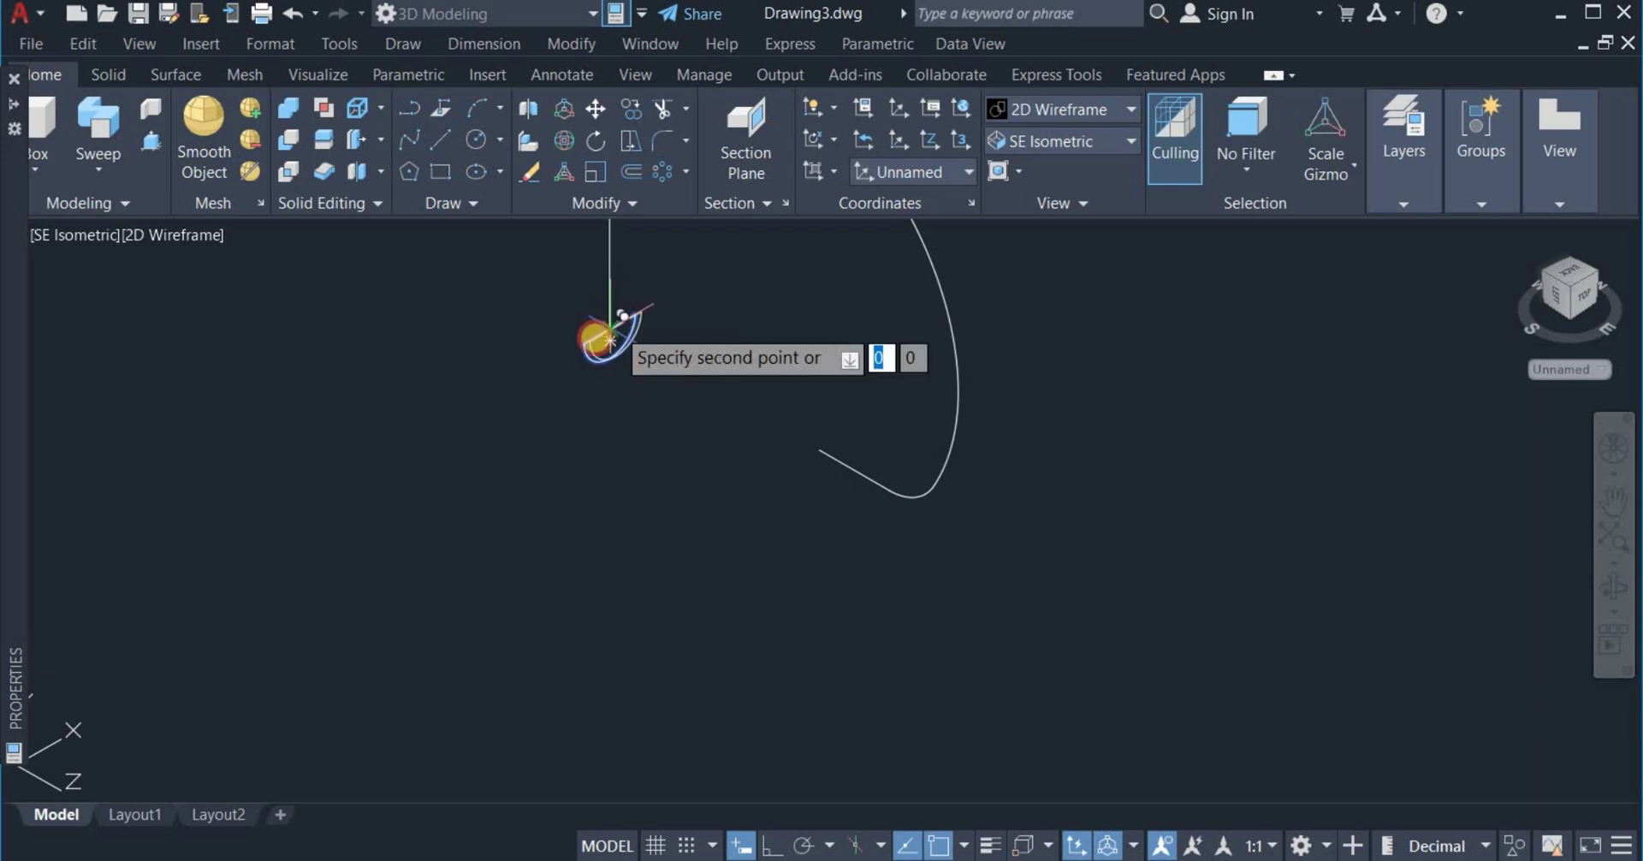
{"action": "scroll", "coordinate": [571, 354], "scroll_direction": "down", "scroll_amount": 4}
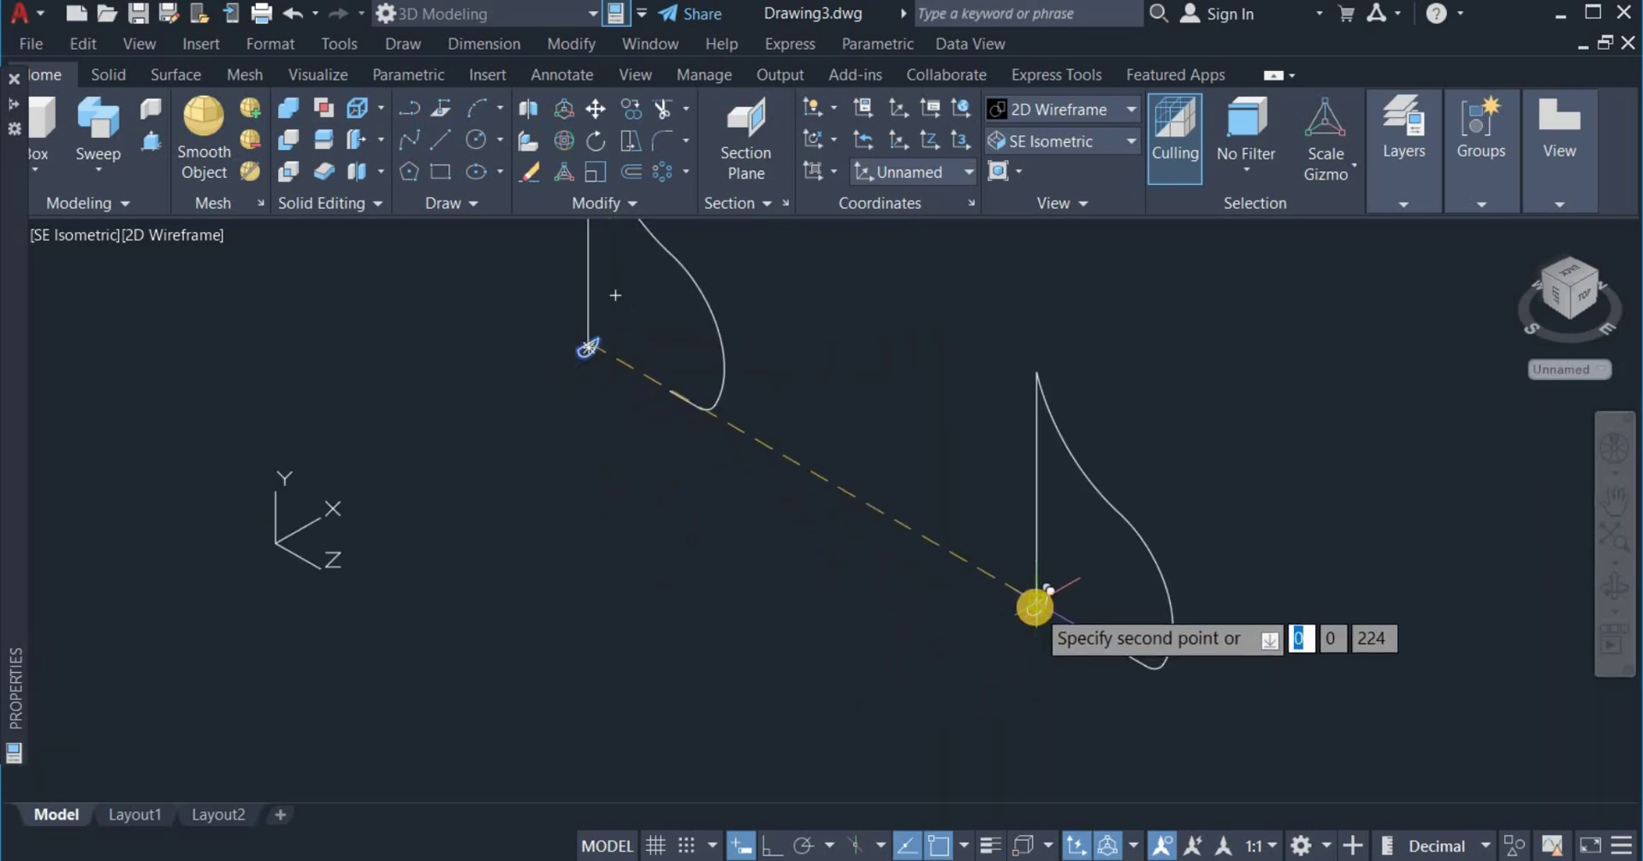
{"action": "right_click", "coordinate": [853, 682]}
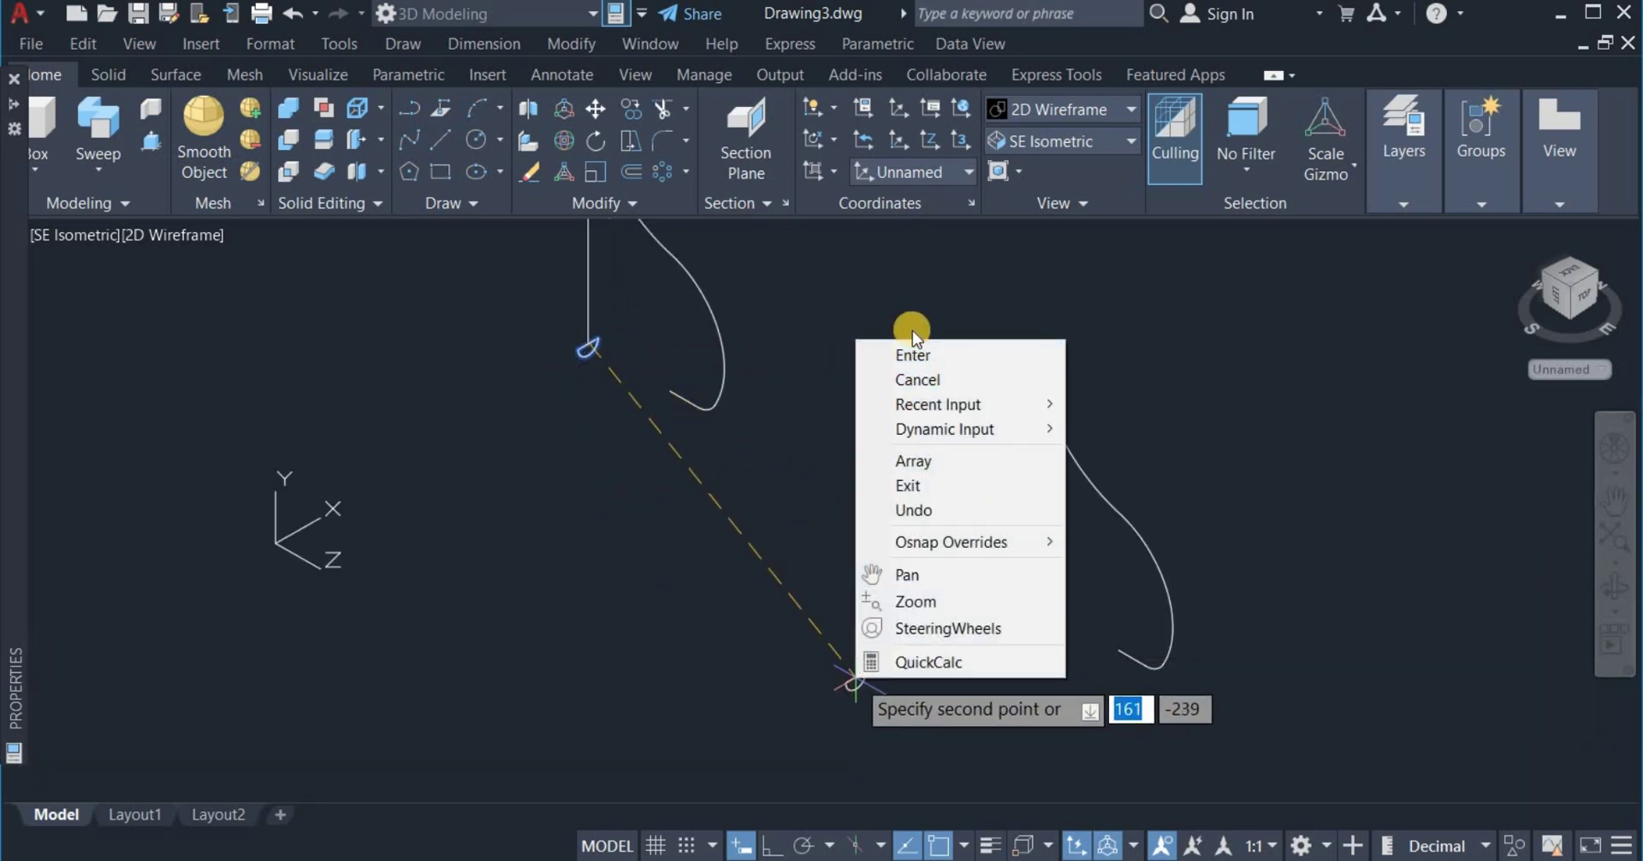
{"action": "left_click", "coordinate": [913, 364]}
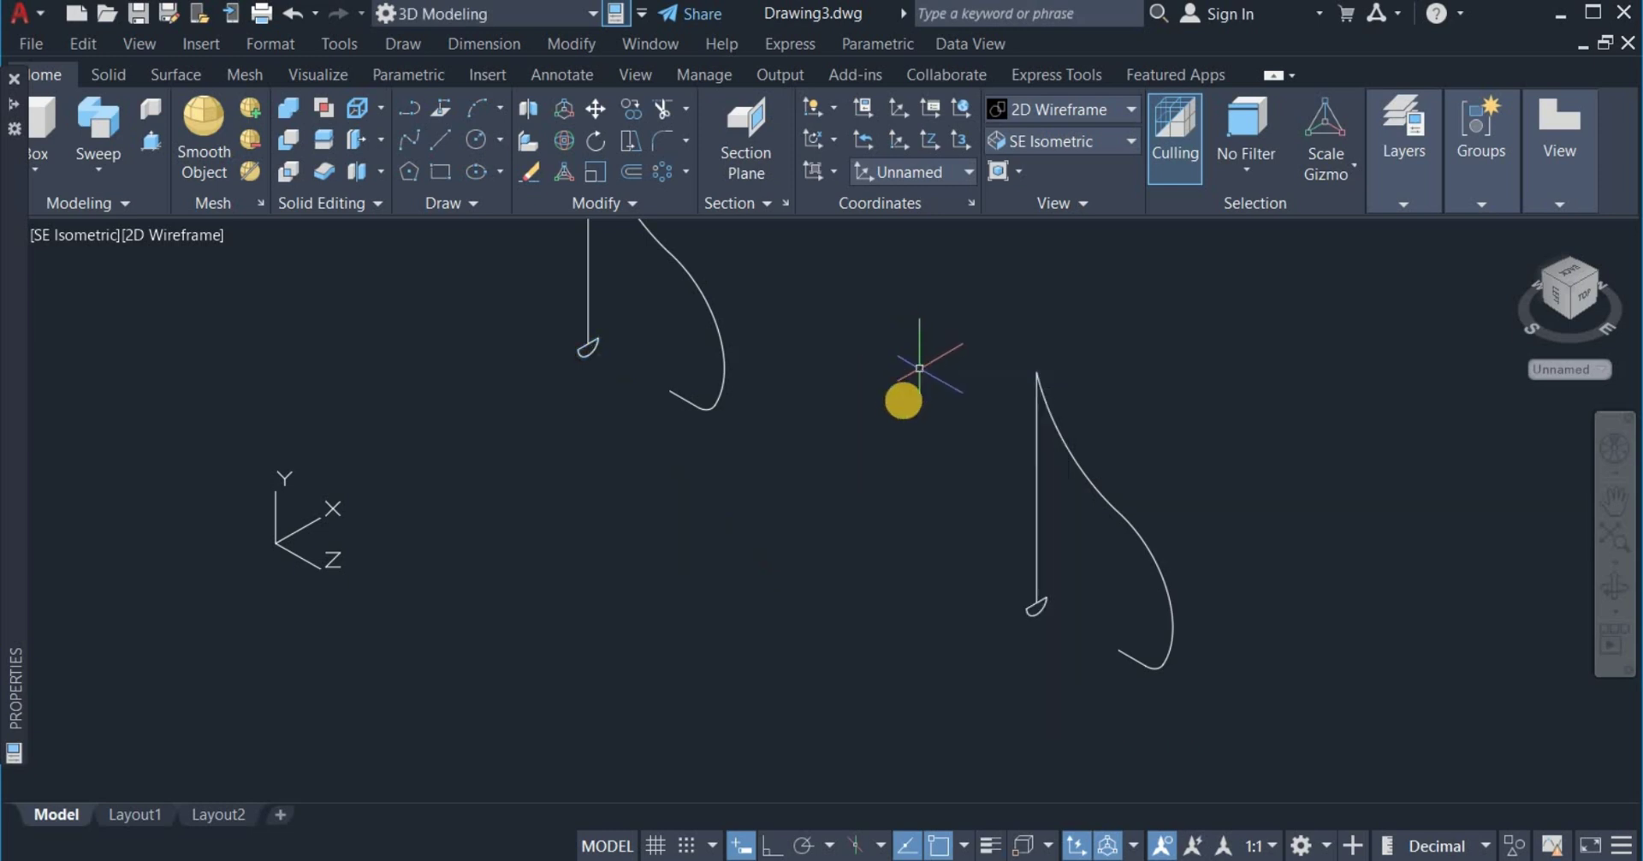
Sweep the half-circle at the first profile along its joined dome curve
{"action": "scroll", "coordinate": [900, 423], "scroll_direction": "down", "scroll_amount": 2}
{"action": "right_click", "coordinate": [882, 415]}
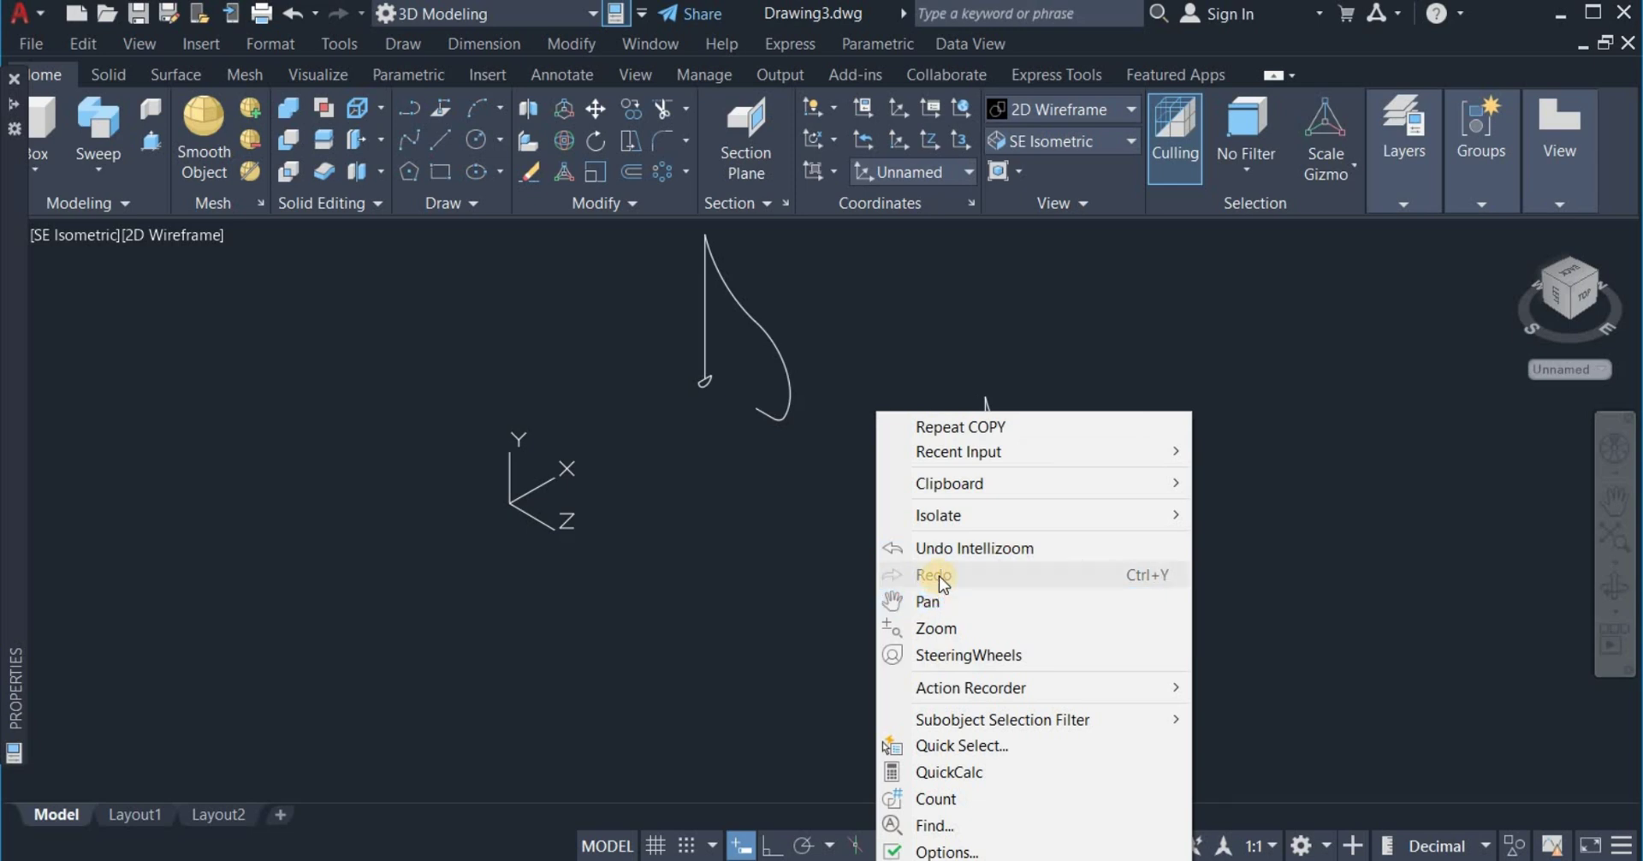
{"action": "left_click", "coordinate": [941, 597]}
{"action": "mouse_move", "coordinate": [796, 447]}
{"action": "left_mouse_down"}
{"action": "mouse_move", "coordinate": [811, 576]}
{"action": "mouse_move", "coordinate": [803, 546]}
{"action": "left_mouse_up"}
{"action": "scroll", "coordinate": [803, 546], "scroll_direction": "up", "scroll_amount": 4}
{"action": "left_click_drag", "start_coordinate": [710, 386], "coordinate": [712, 447]}
{"action": "left_click_drag", "start_coordinate": [748, 339], "coordinate": [743, 397]}
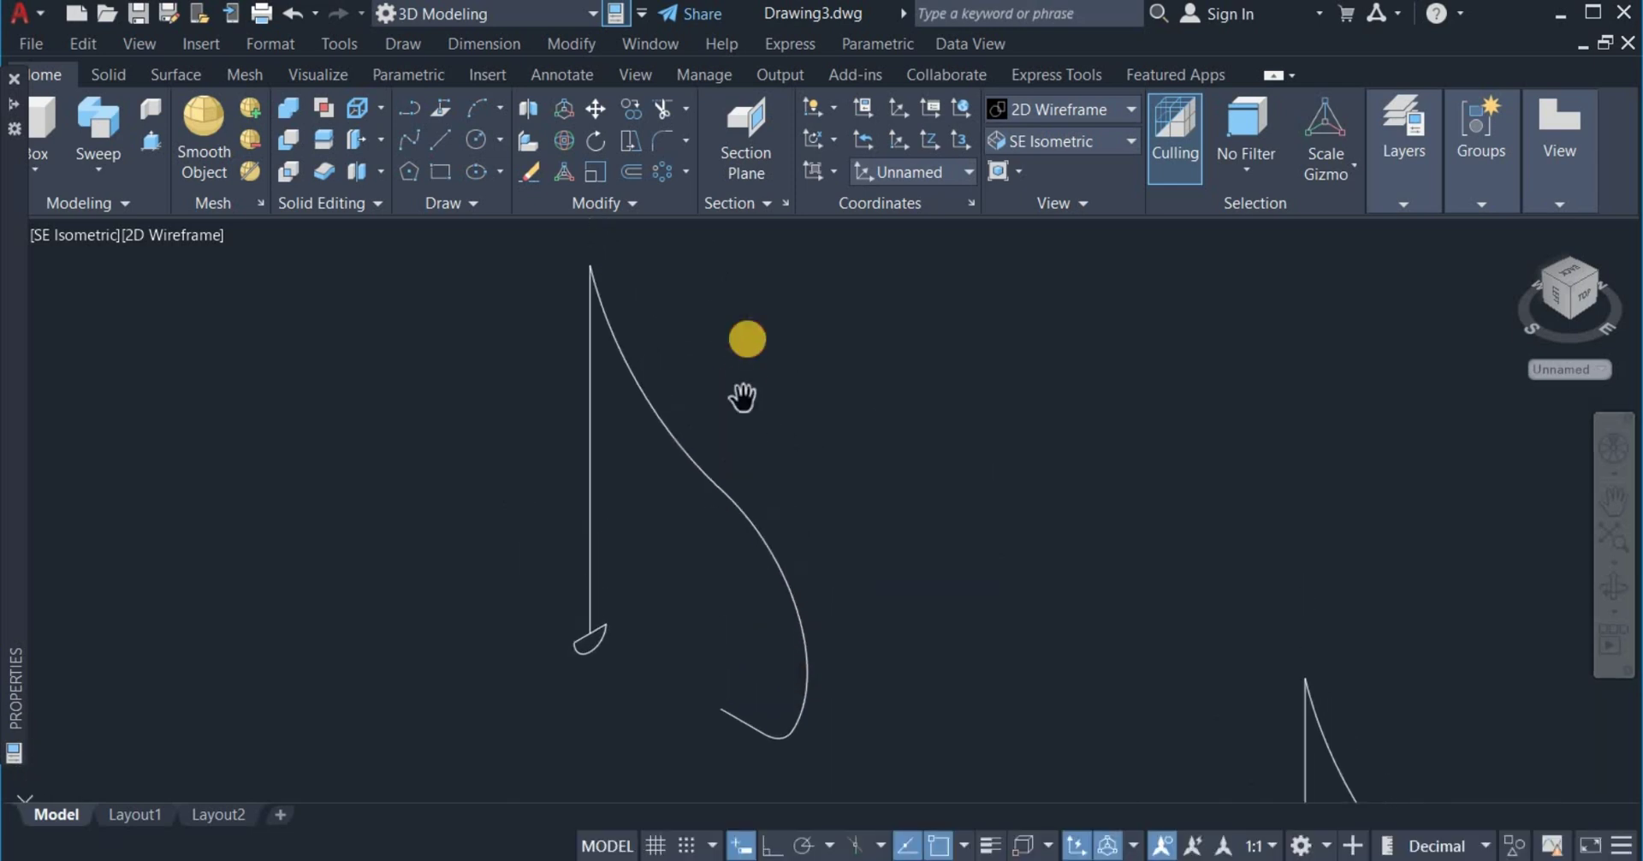
{"action": "right_click", "coordinate": [747, 340]}
{"action": "left_click", "coordinate": [760, 355]}
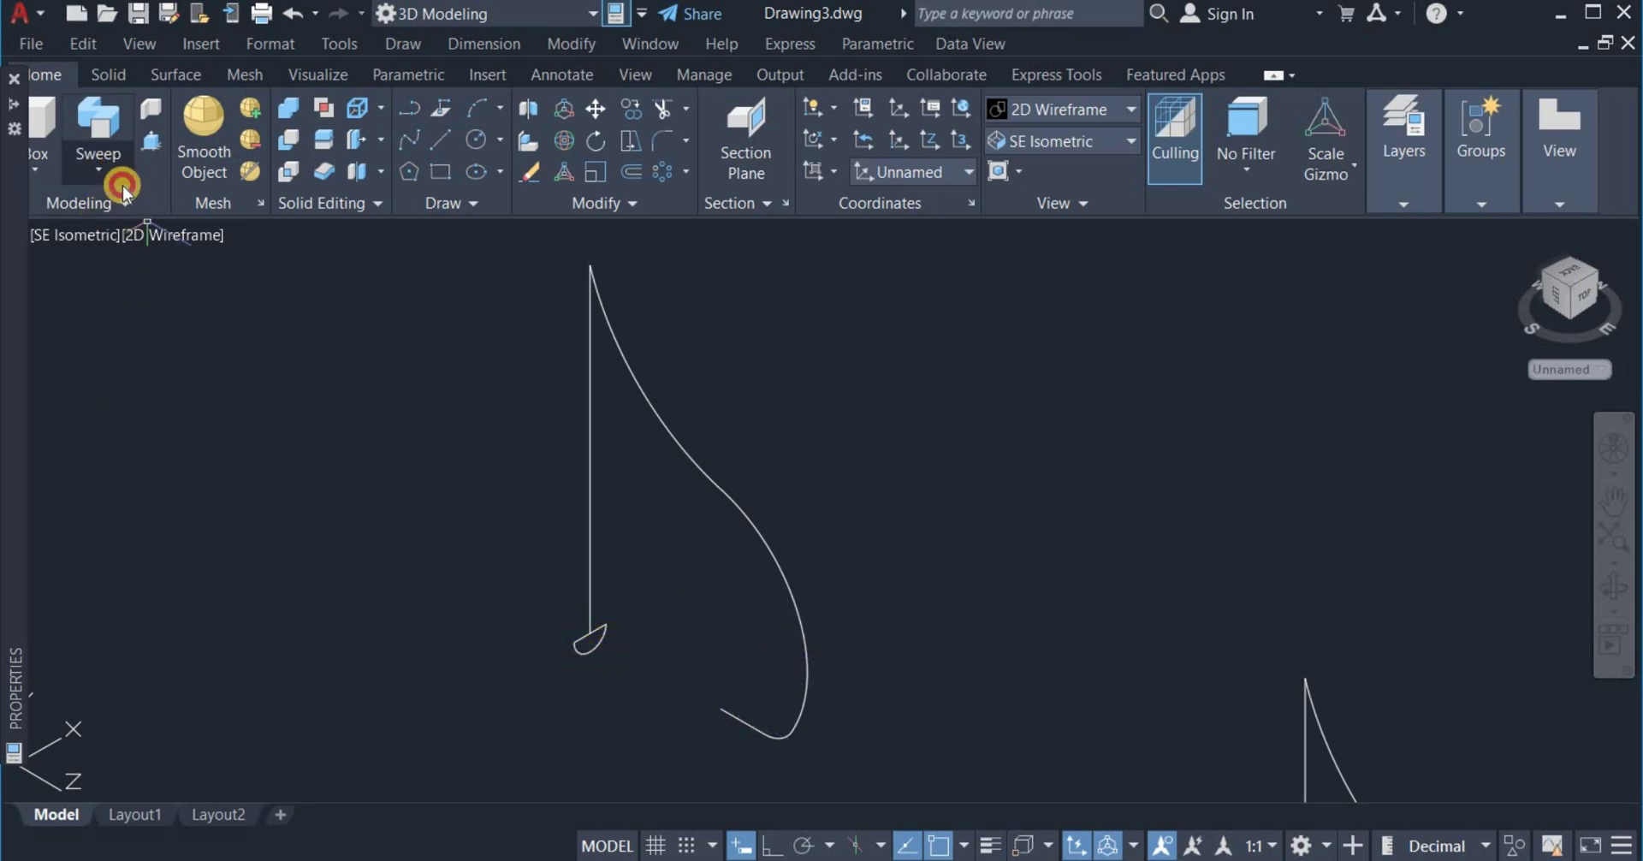
{"action": "left_click", "coordinate": [122, 176]}
{"action": "left_click", "coordinate": [129, 368]}
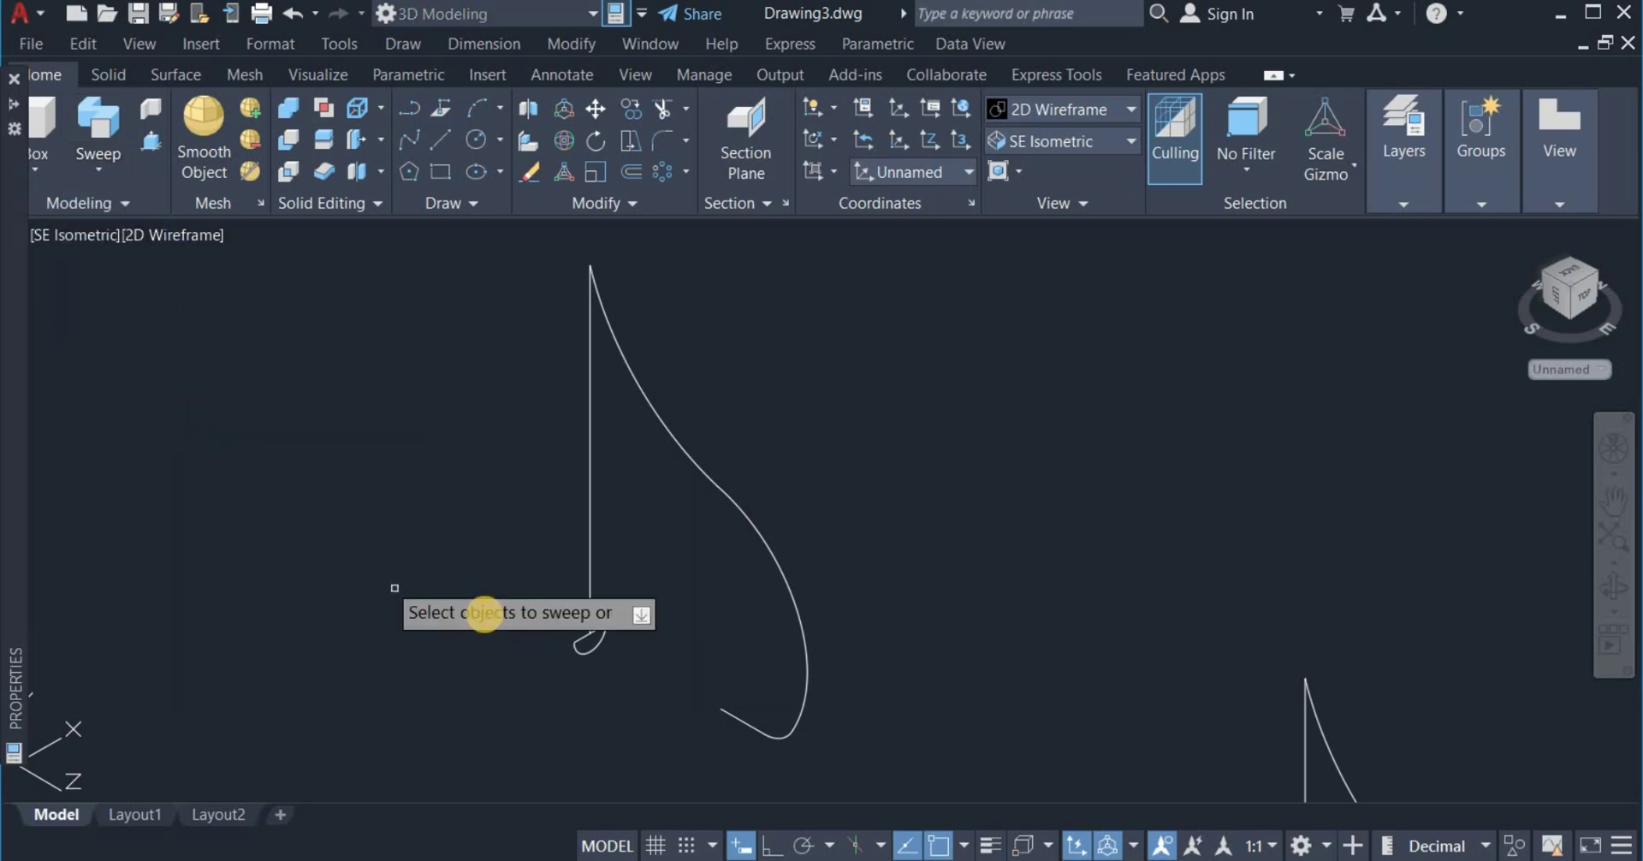
{"action": "left_click", "coordinate": [519, 601]}
{"action": "left_click", "coordinate": [633, 682]}
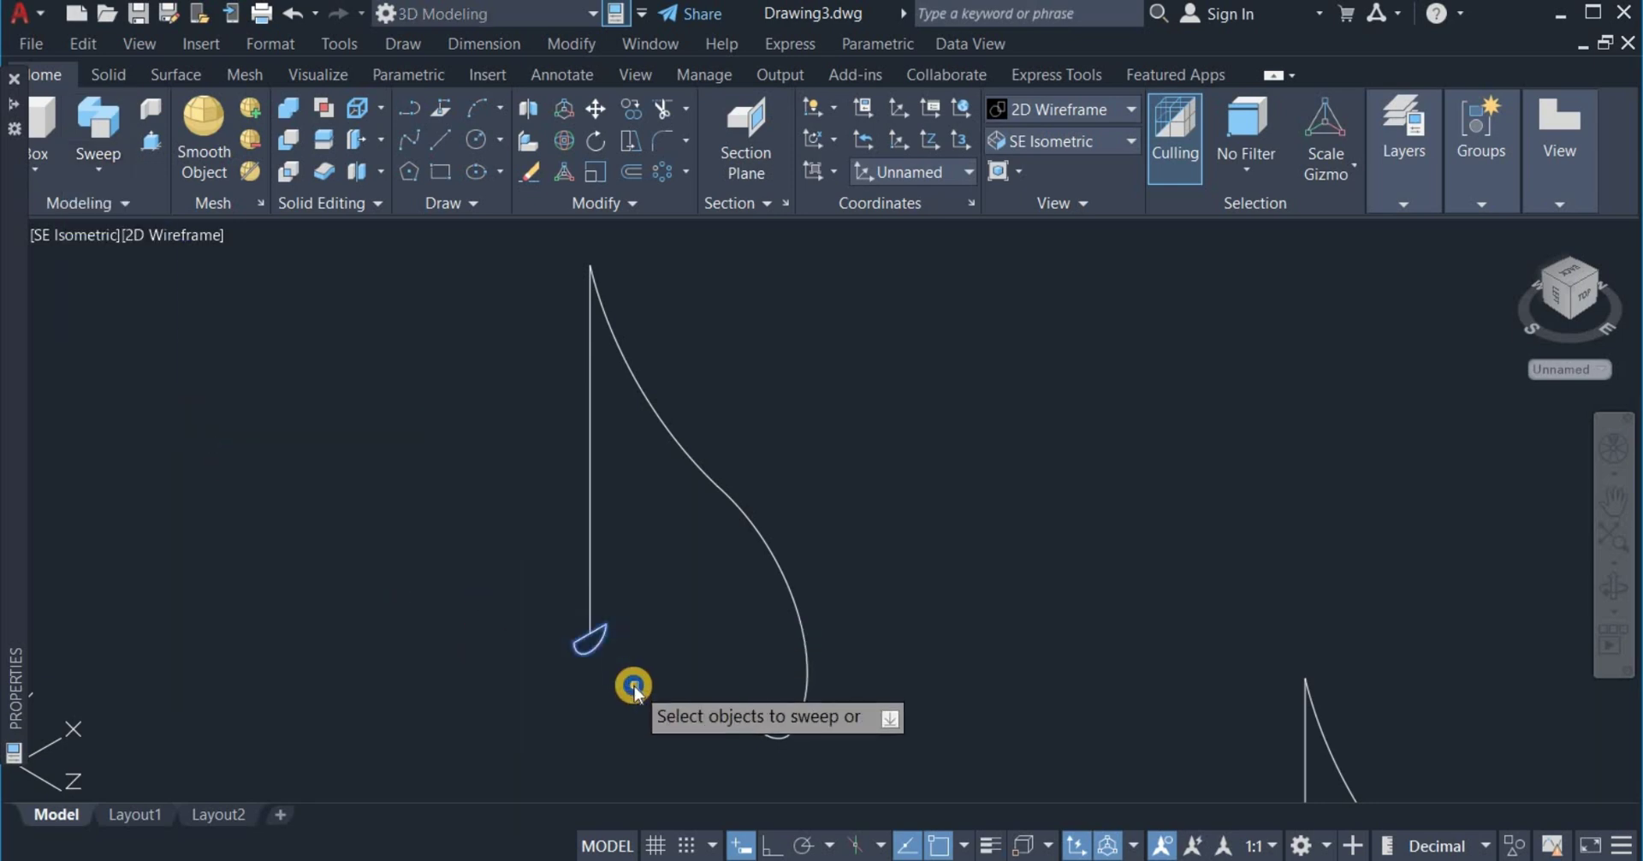
{"action": "right_click", "coordinate": [635, 684]}
{"action": "left_click", "coordinate": [664, 490]}
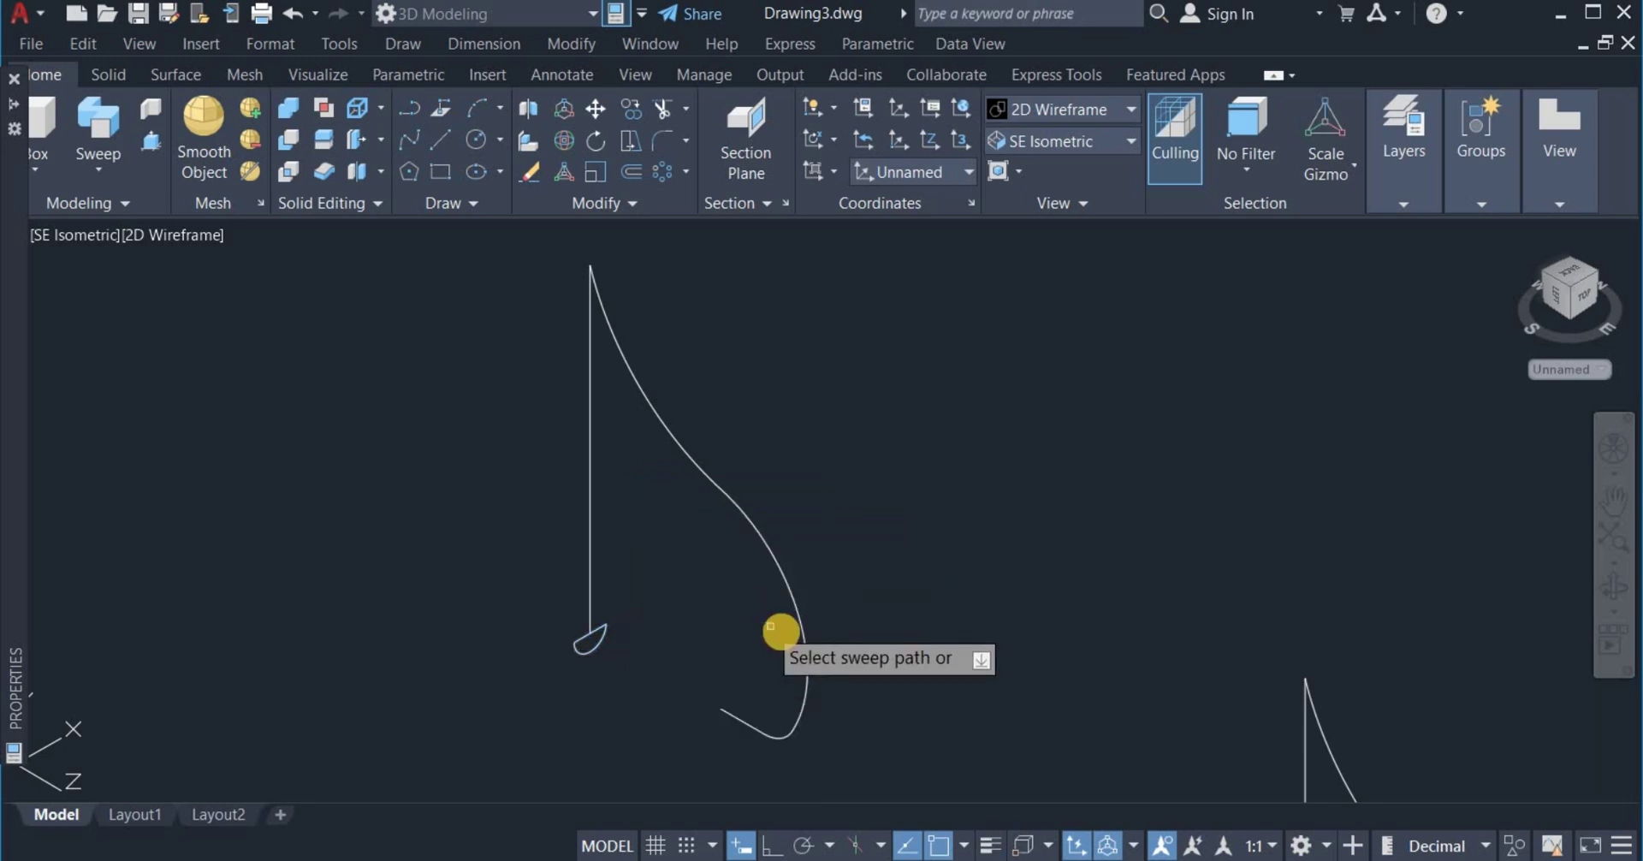
{"action": "left_click", "coordinate": [792, 615]}
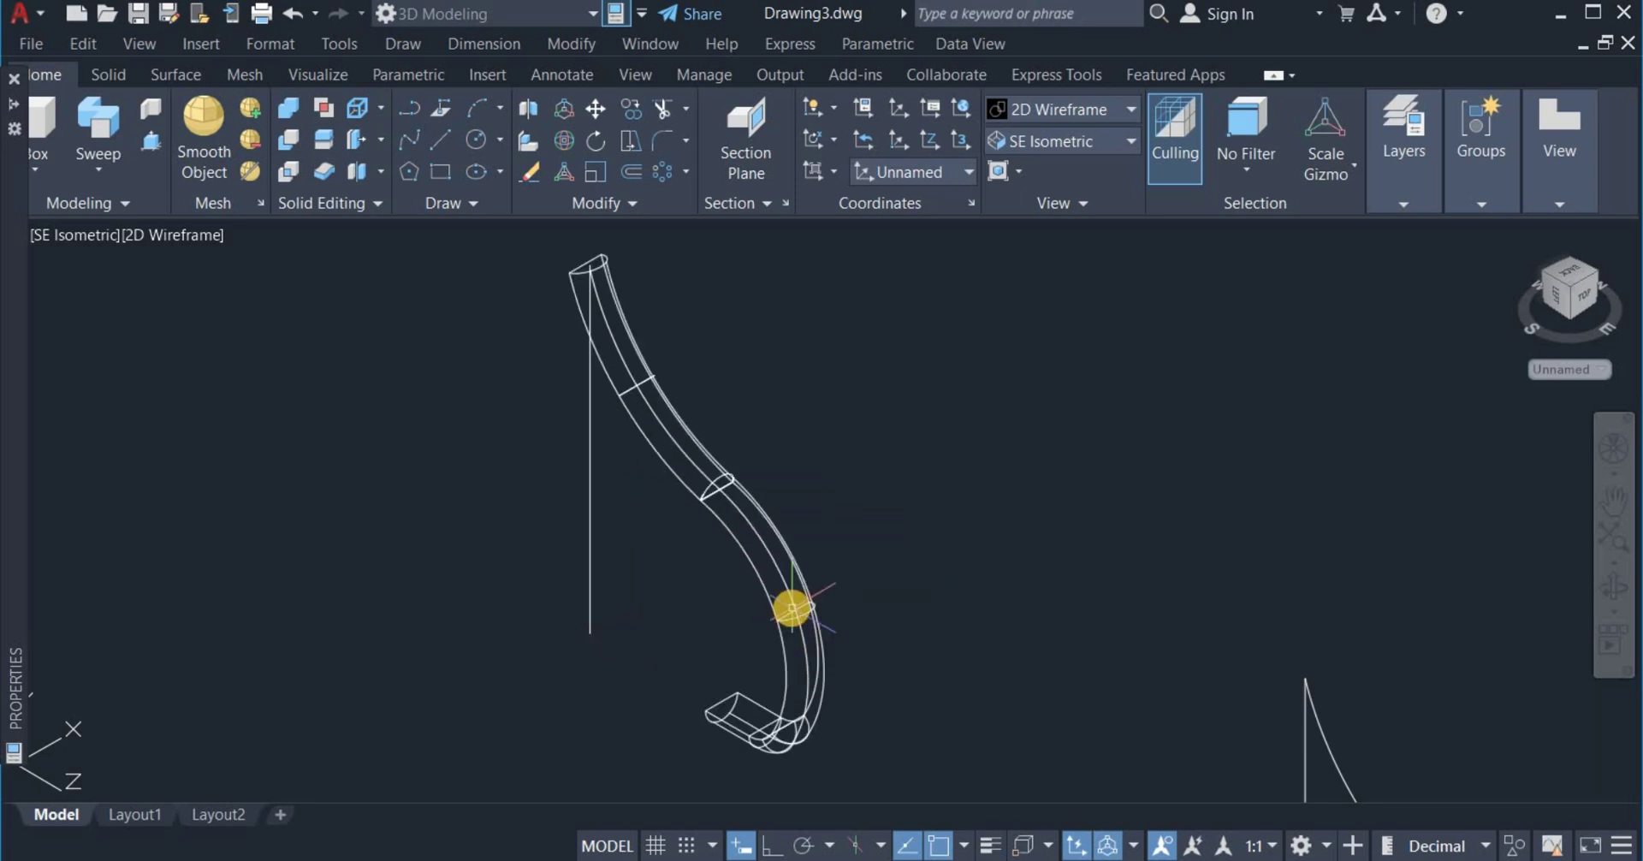
Sweep the copied half-circle at the second profile along that profile's dome curve
{"action": "scroll", "coordinate": [767, 487], "scroll_direction": "down", "scroll_amount": 2}
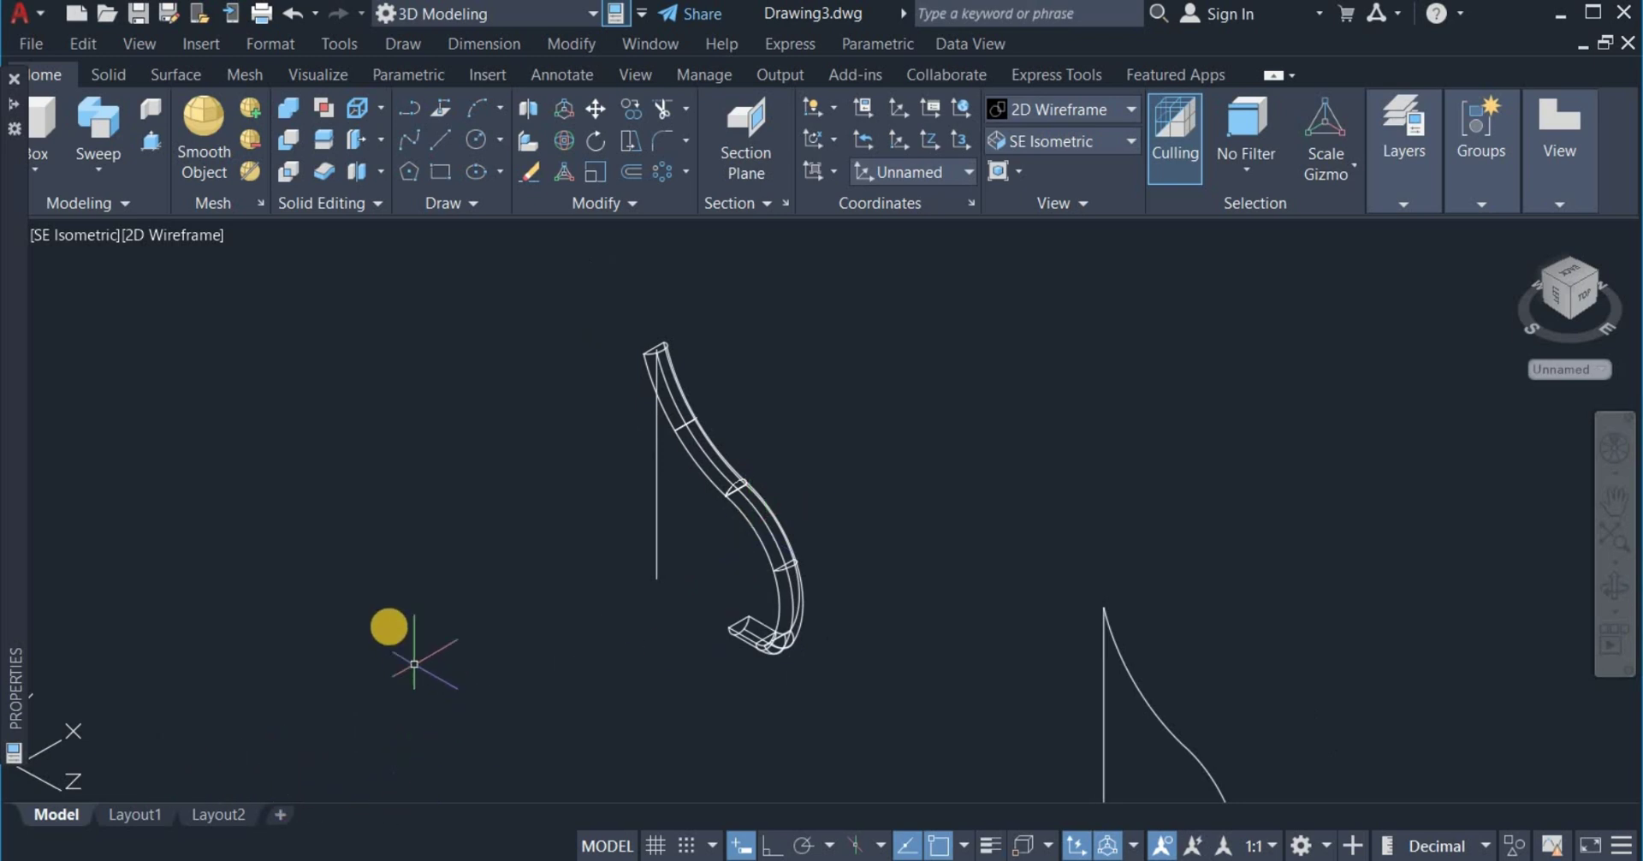
{"action": "scroll", "coordinate": [385, 626], "scroll_direction": "down", "scroll_amount": 2}
{"action": "right_click", "coordinate": [897, 707]}
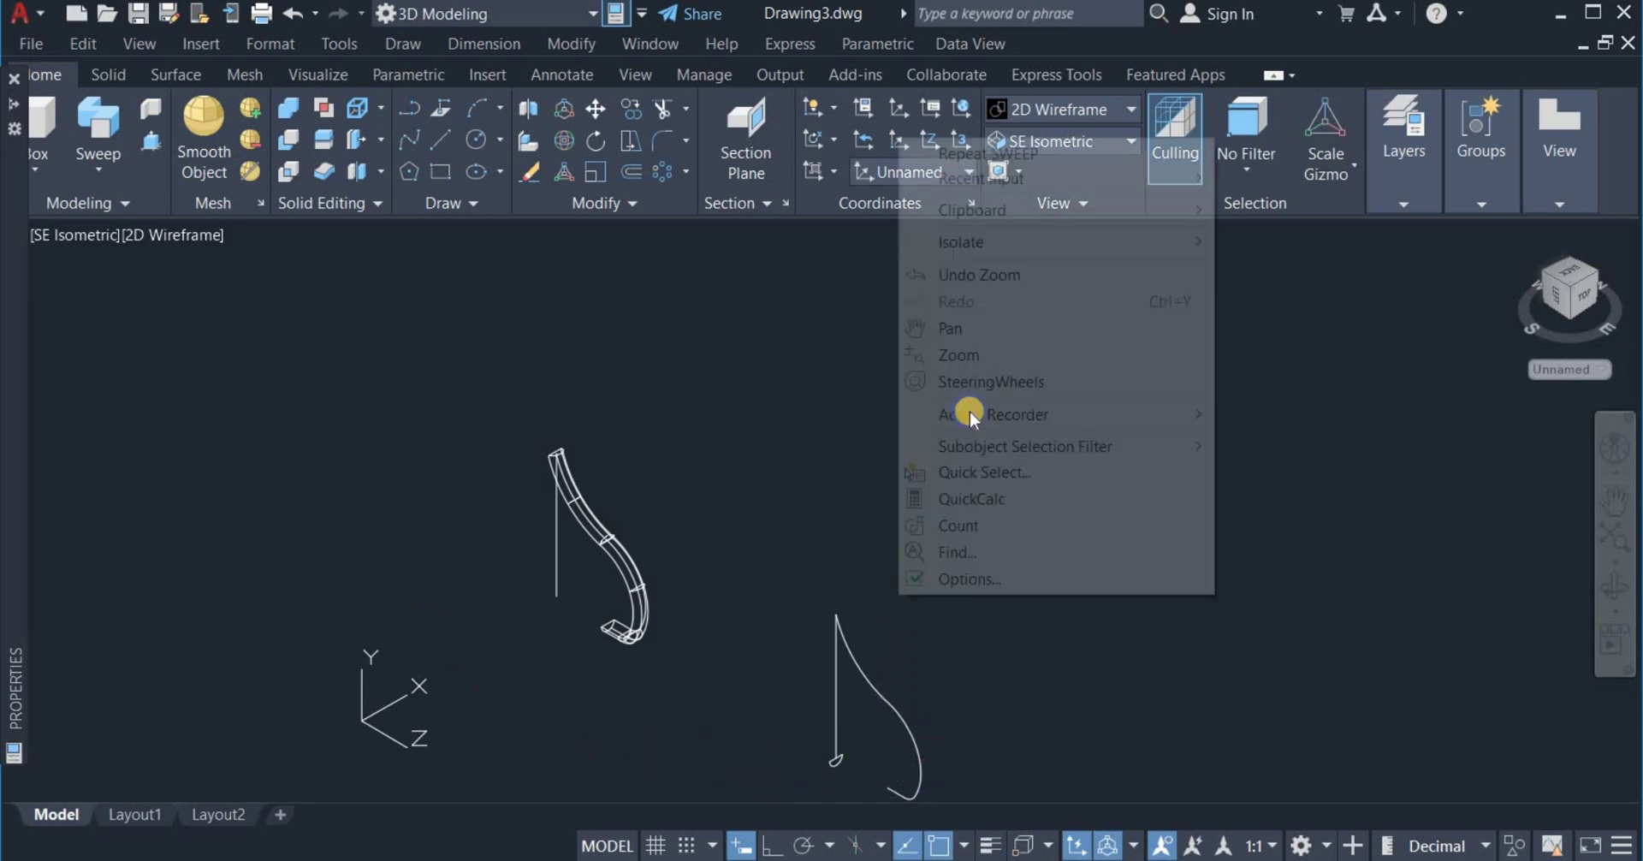
{"action": "left_click", "coordinate": [957, 327]}
{"action": "left_click_drag", "start_coordinate": [845, 610], "coordinate": [778, 414]}
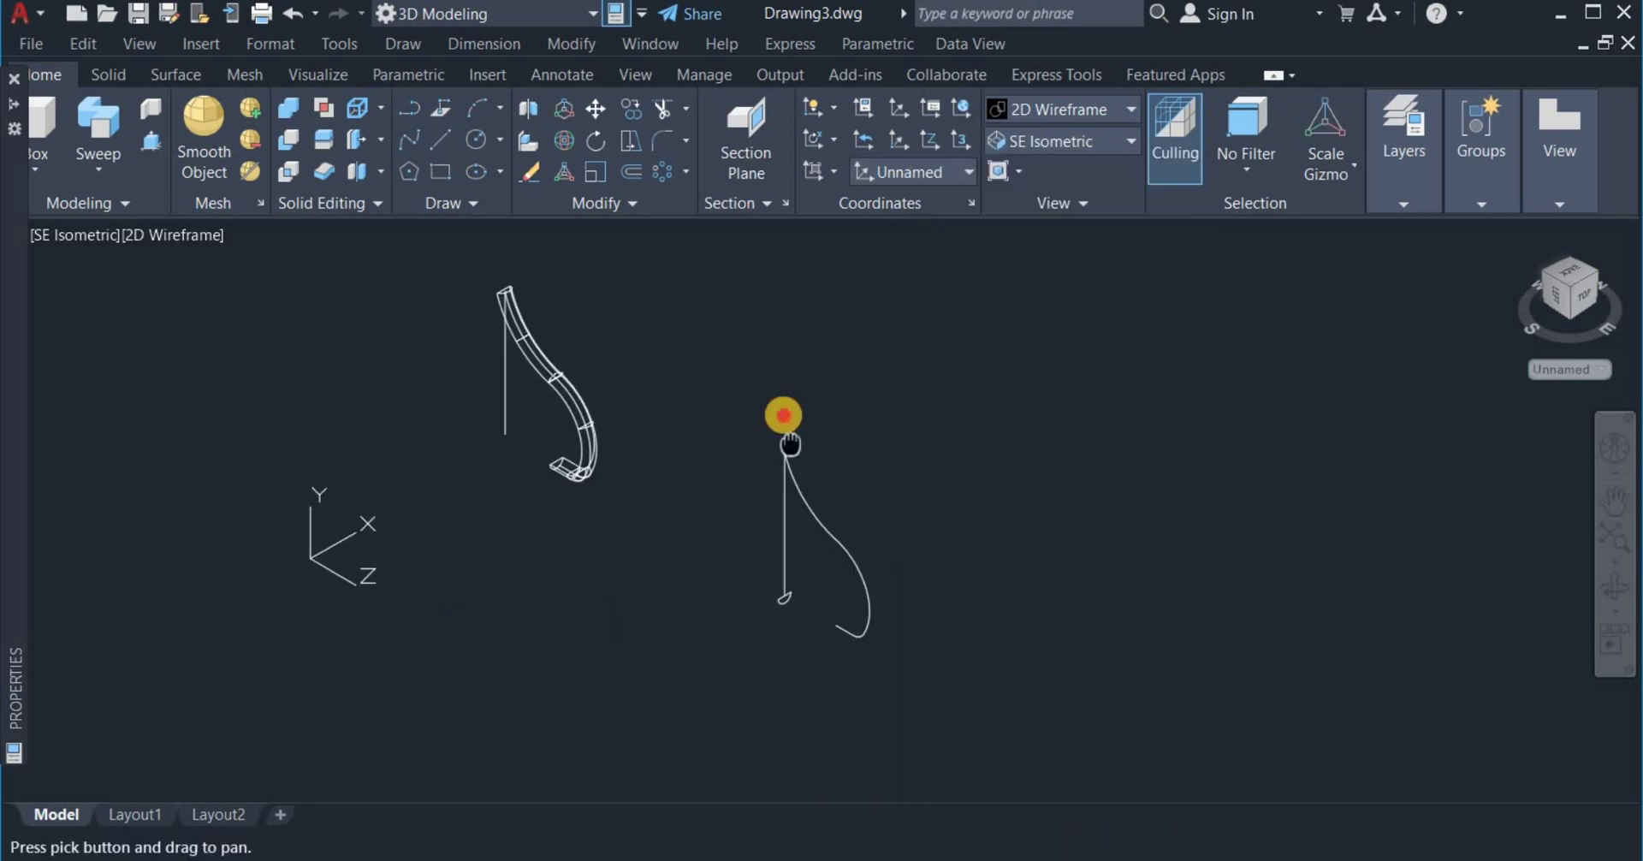
{"action": "scroll", "coordinate": [844, 531], "scroll_direction": "up", "scroll_amount": 4}
{"action": "right_click", "coordinate": [898, 436]}
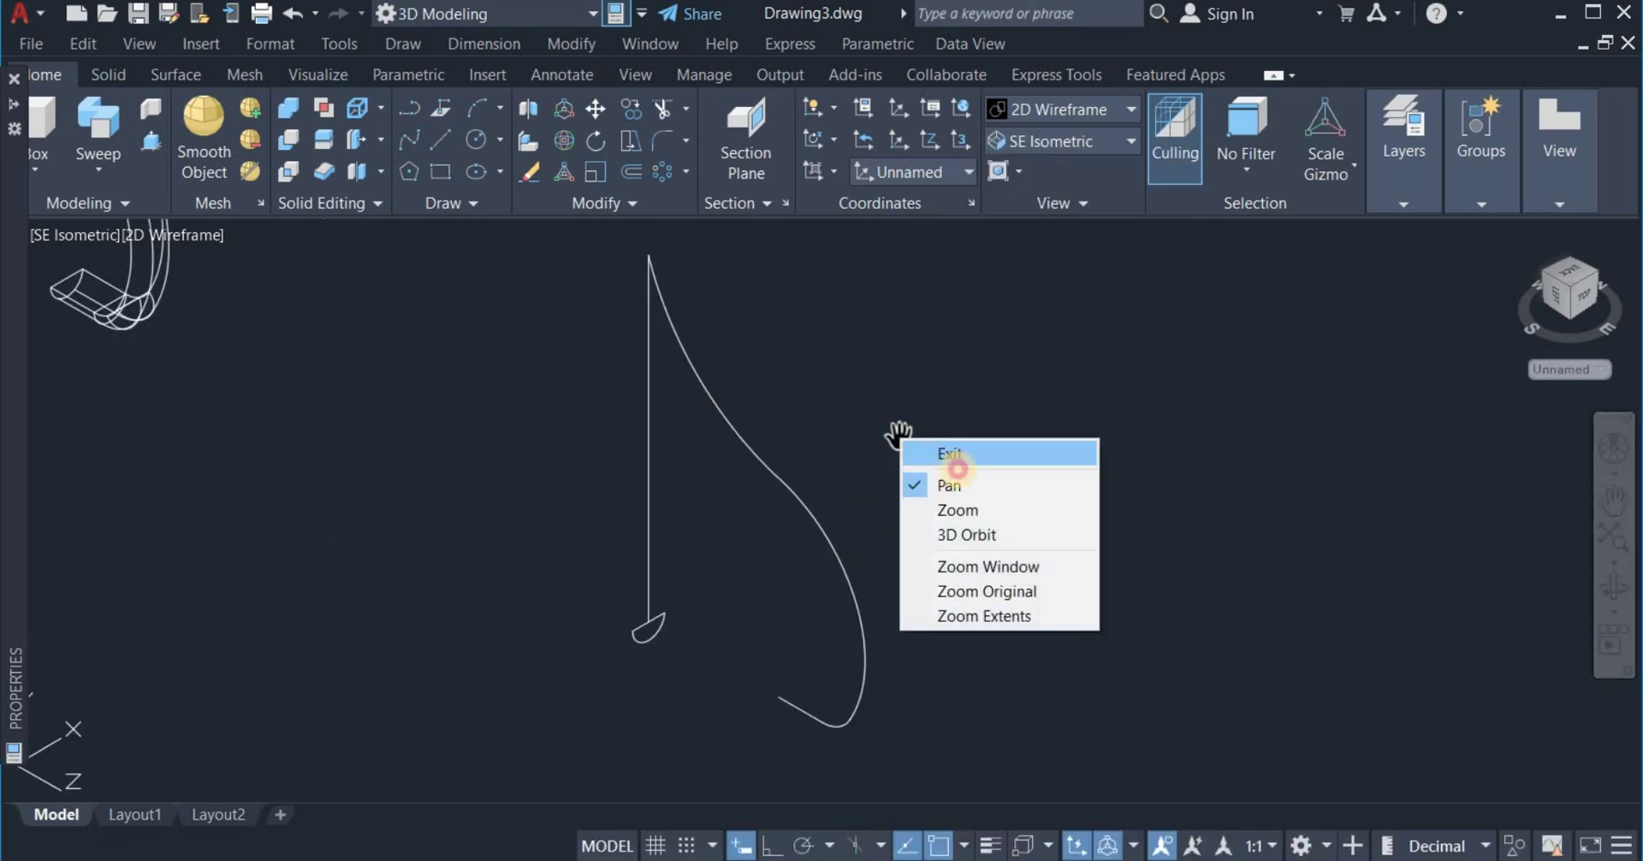
{"action": "left_click", "coordinate": [948, 454]}
{"action": "scroll", "coordinate": [687, 662], "scroll_direction": "down", "scroll_amount": 5}
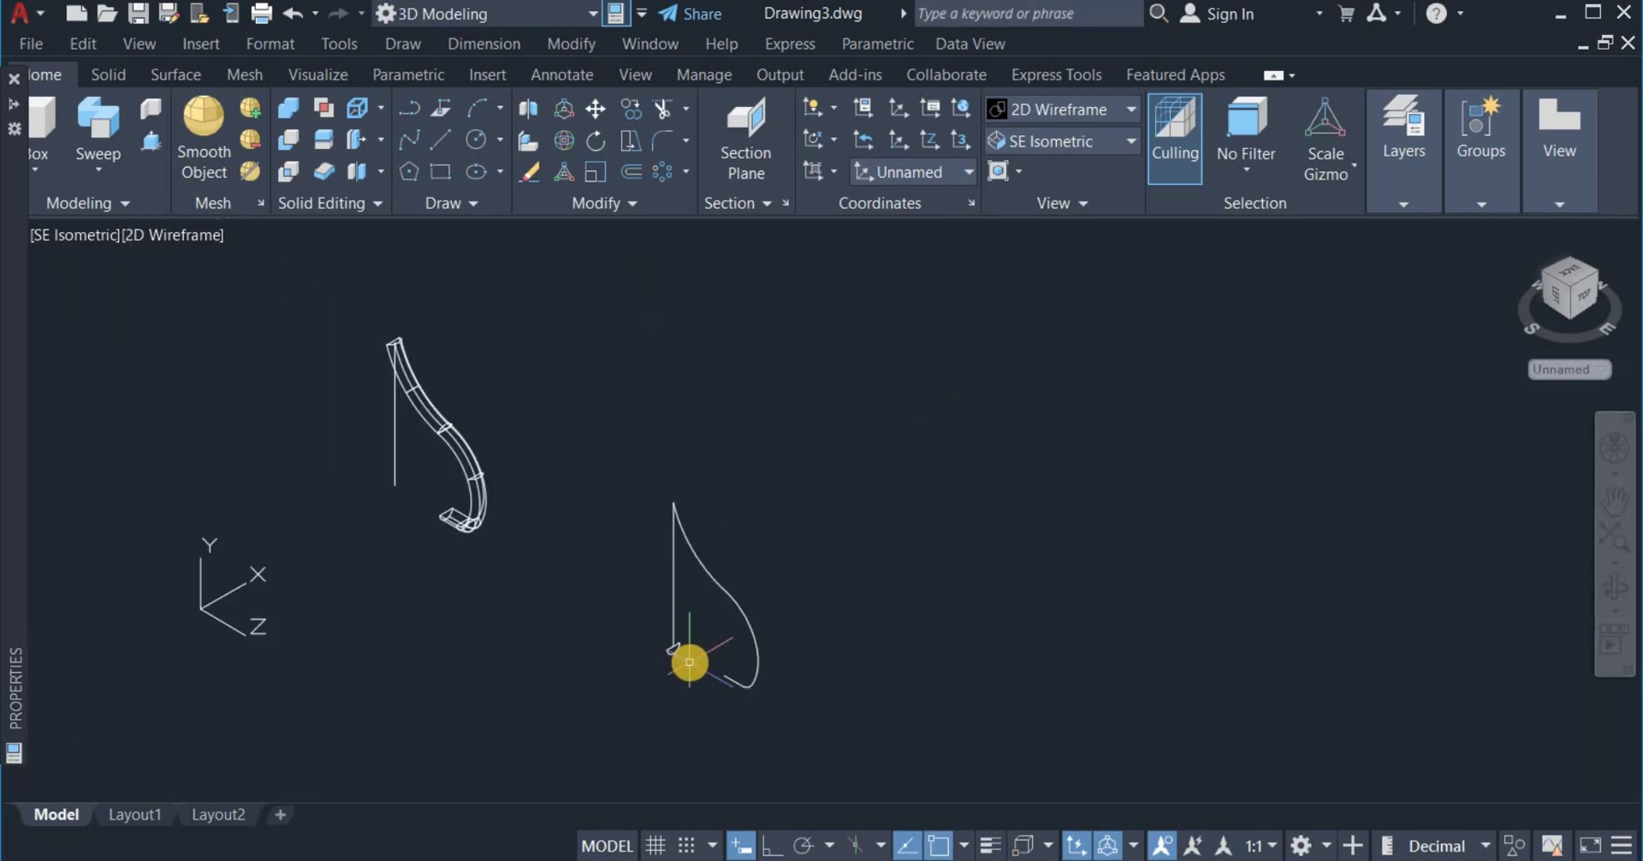
{"action": "left_click", "coordinate": [96, 120]}
{"action": "left_click", "coordinate": [638, 664]}
{"action": "left_click", "coordinate": [708, 697]}
{"action": "right_click", "coordinate": [763, 595]}
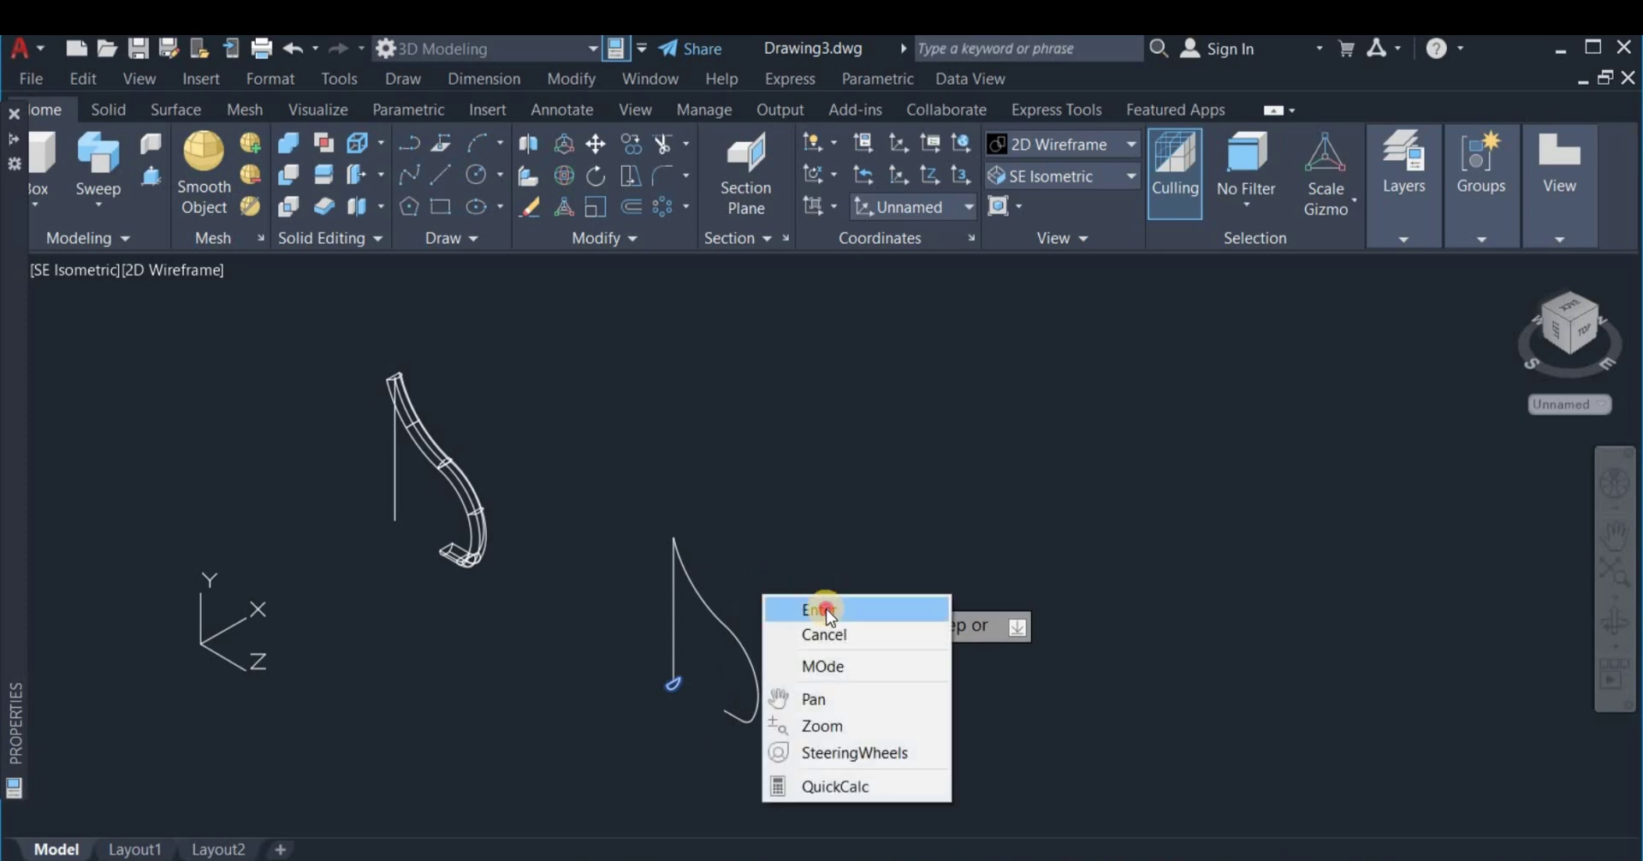
{"action": "left_click", "coordinate": [820, 609]}
{"action": "left_click", "coordinate": [744, 665]}
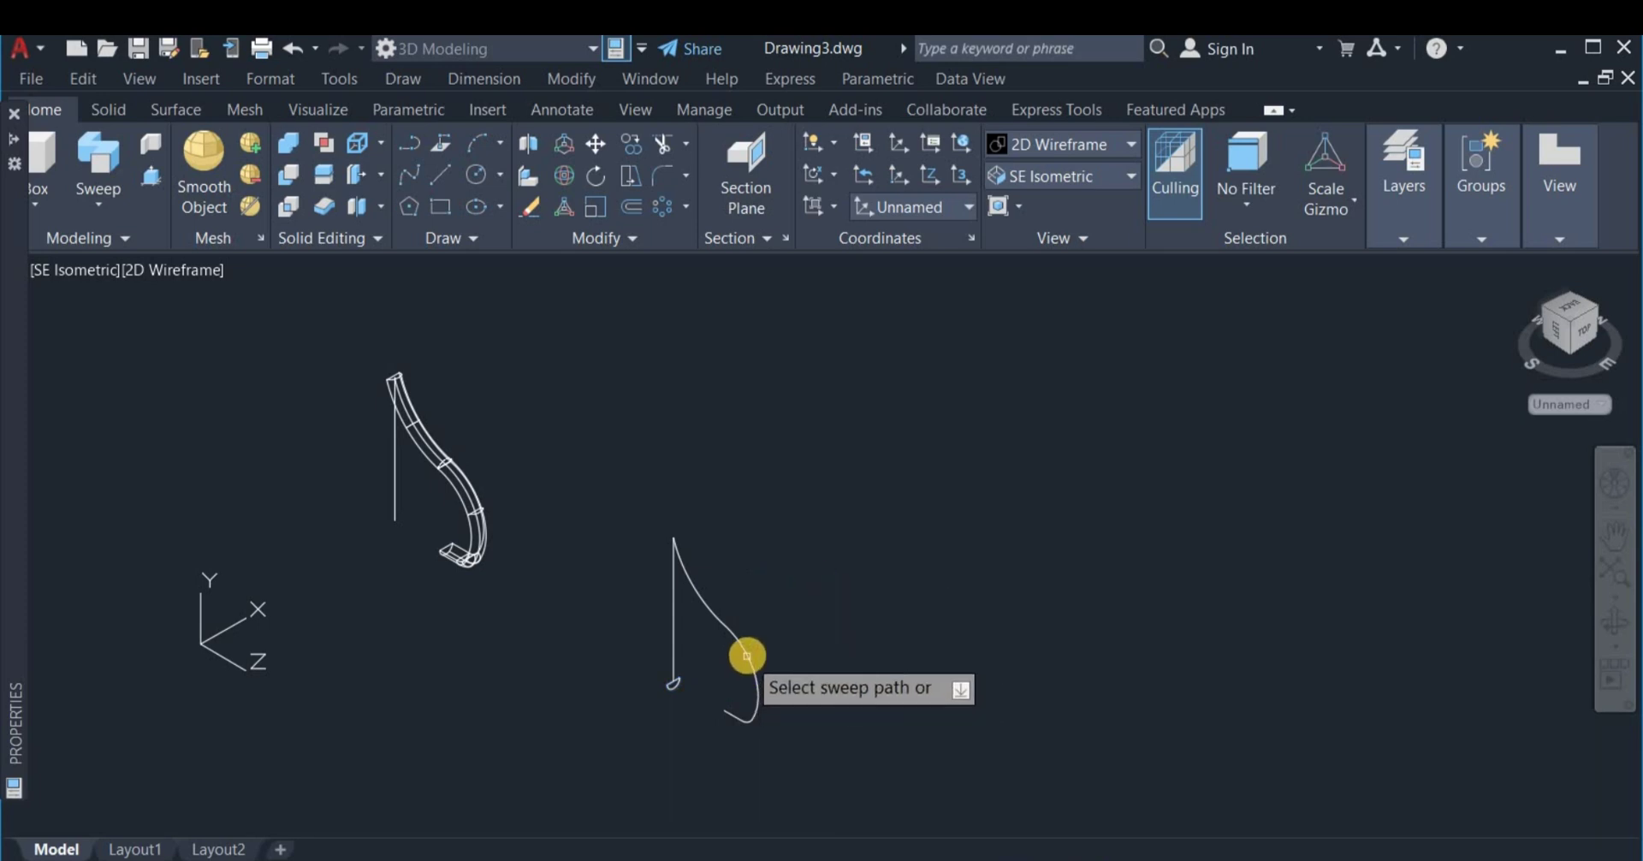
Rotate the second swept stripe about its profile's vertical line, using the line's top endpoint as base point
{"action": "scroll", "coordinate": [811, 552], "scroll_direction": "down", "scroll_amount": 3}
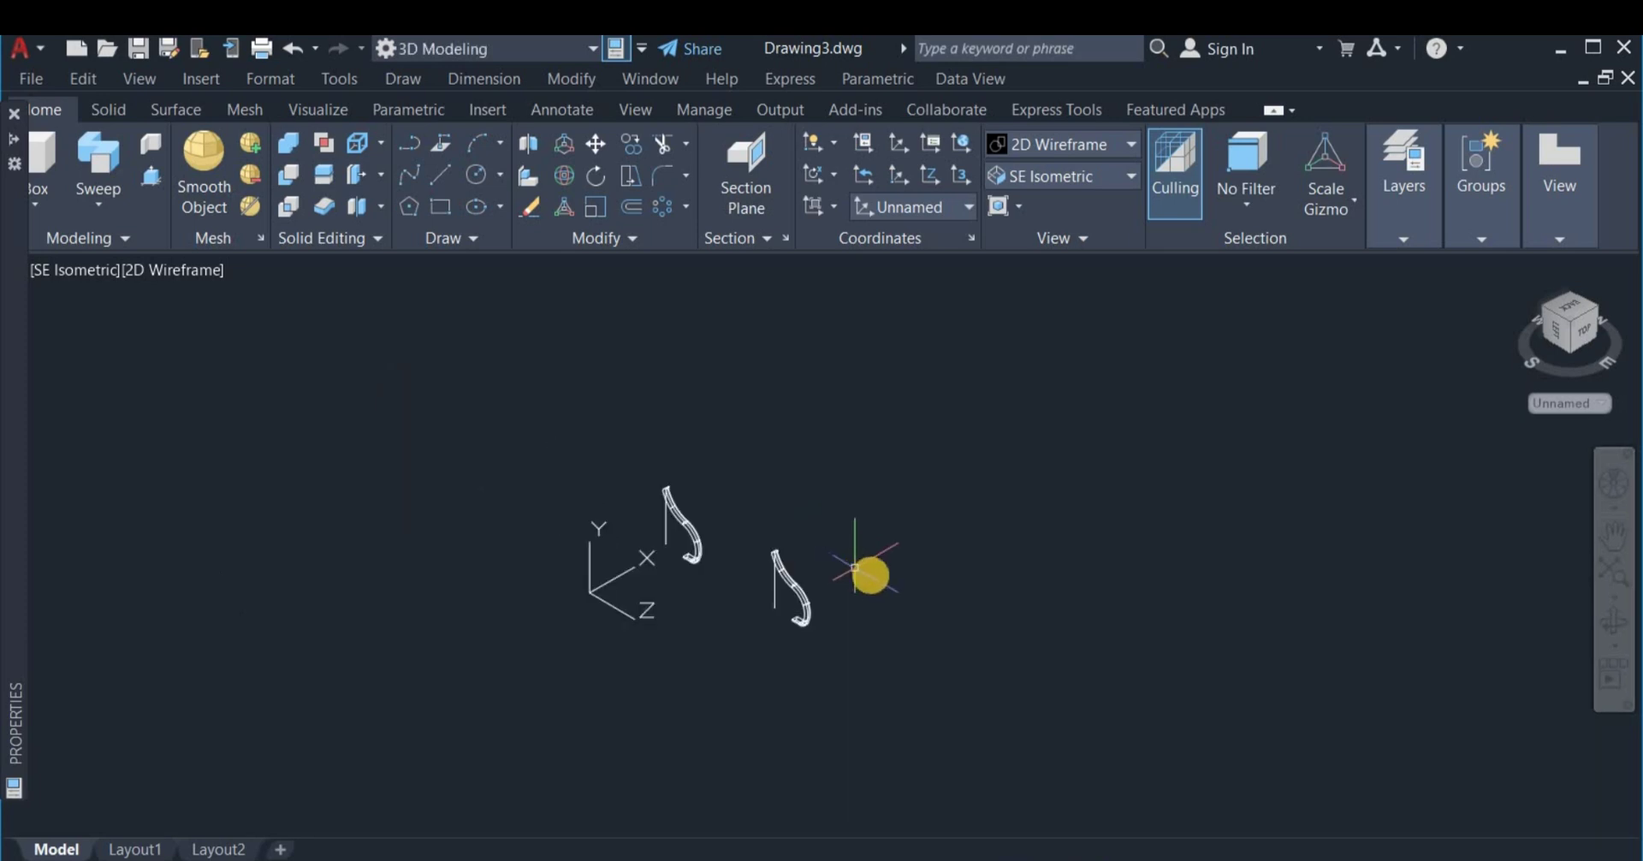
{"action": "scroll", "coordinate": [805, 593], "scroll_direction": "up", "scroll_amount": 3}
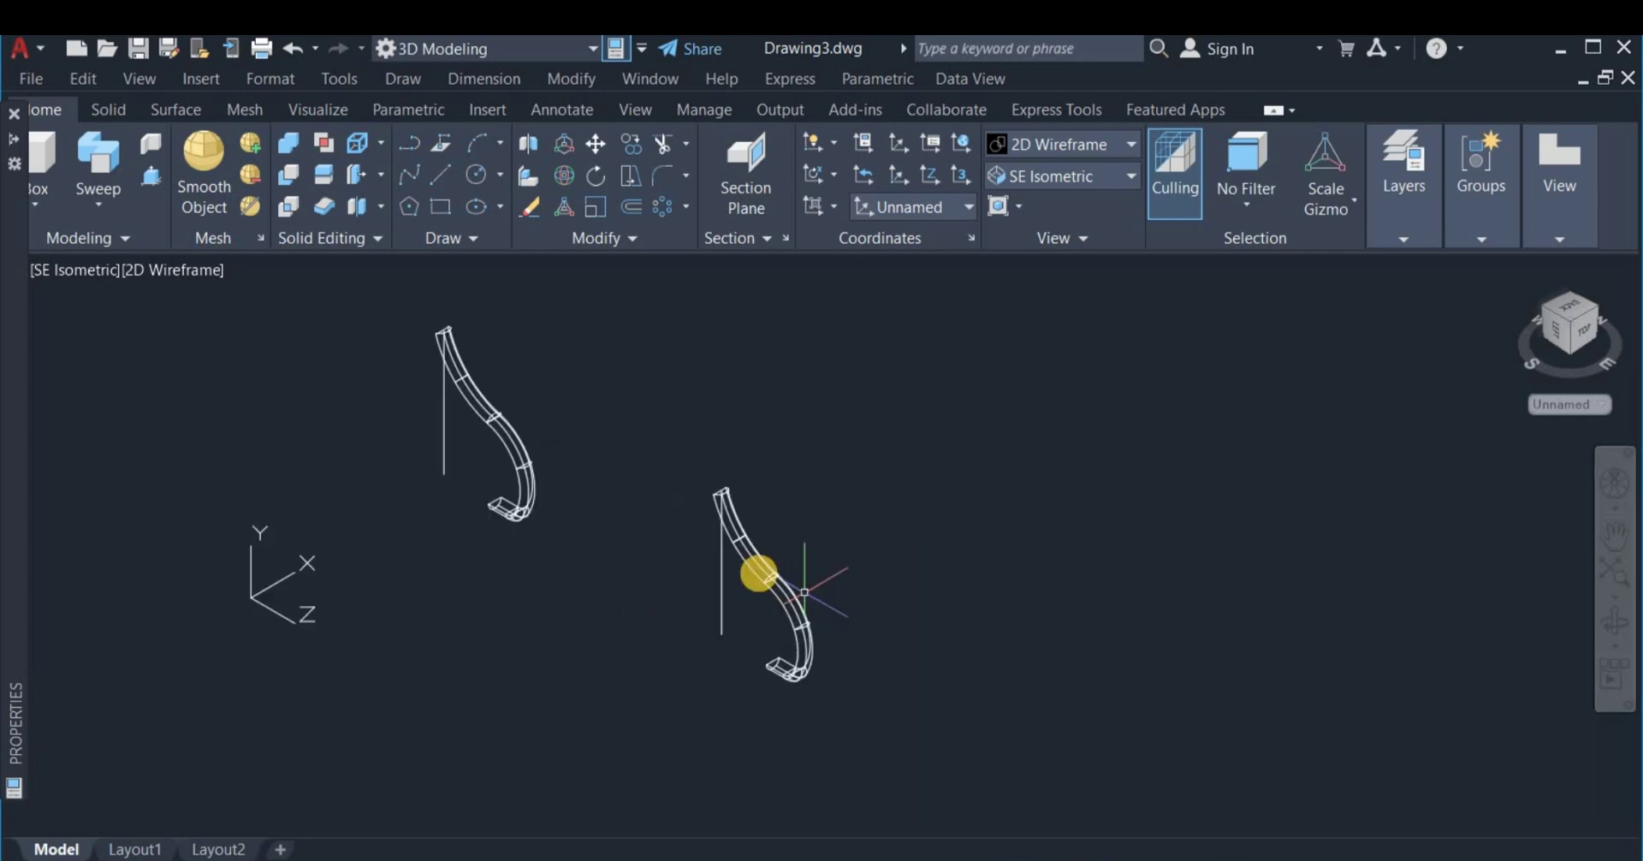
{"action": "scroll", "coordinate": [725, 588], "scroll_direction": "up", "scroll_amount": 2}
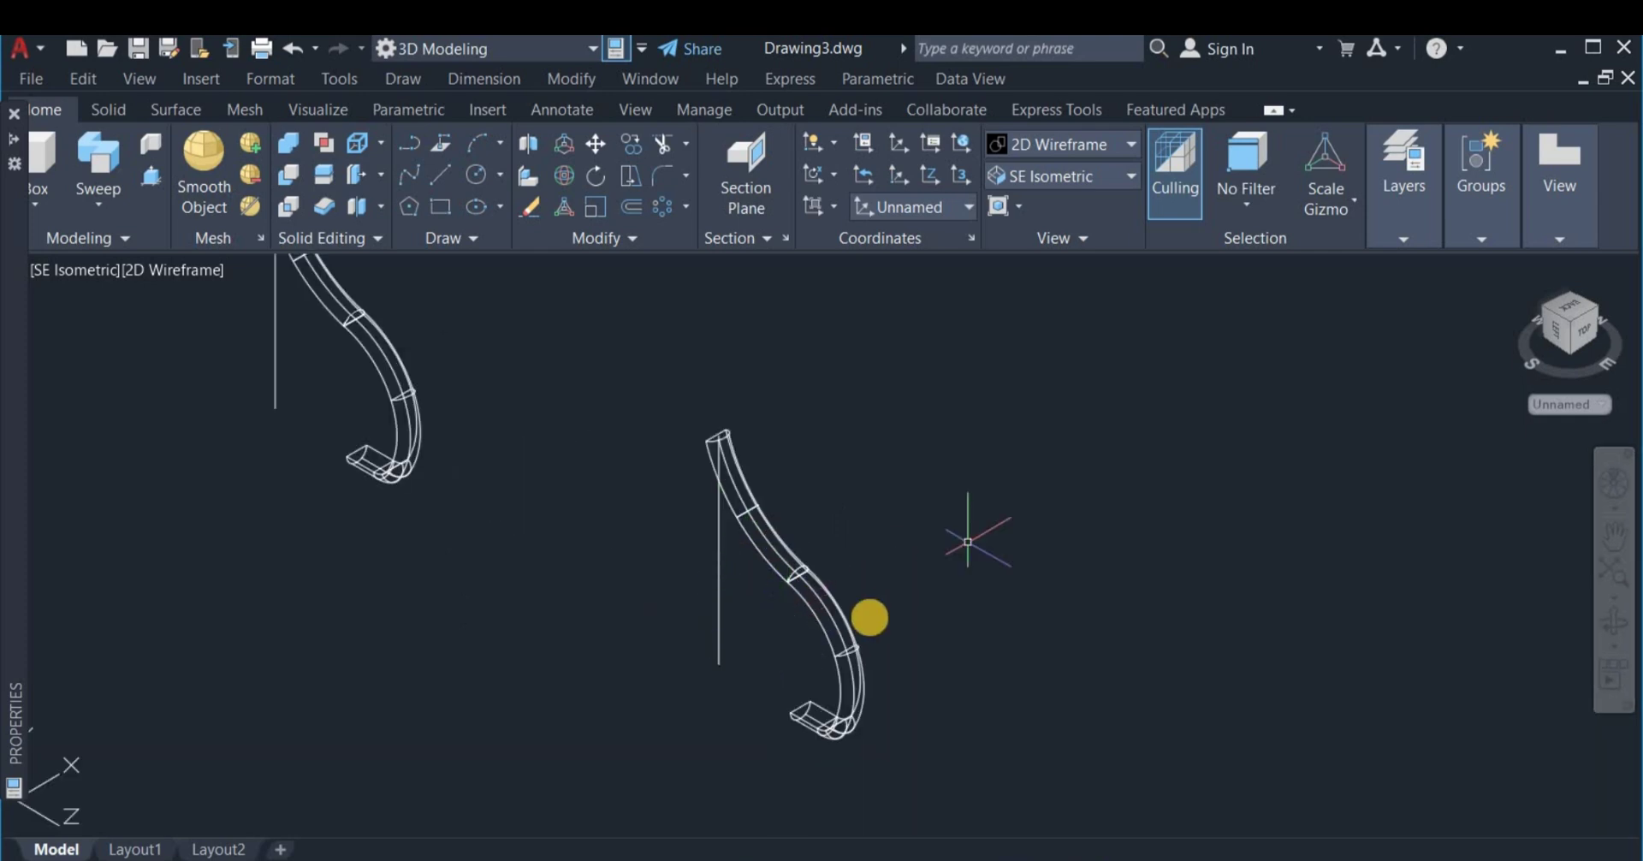
{"action": "scroll", "coordinate": [867, 616], "scroll_direction": "down", "scroll_amount": 2}
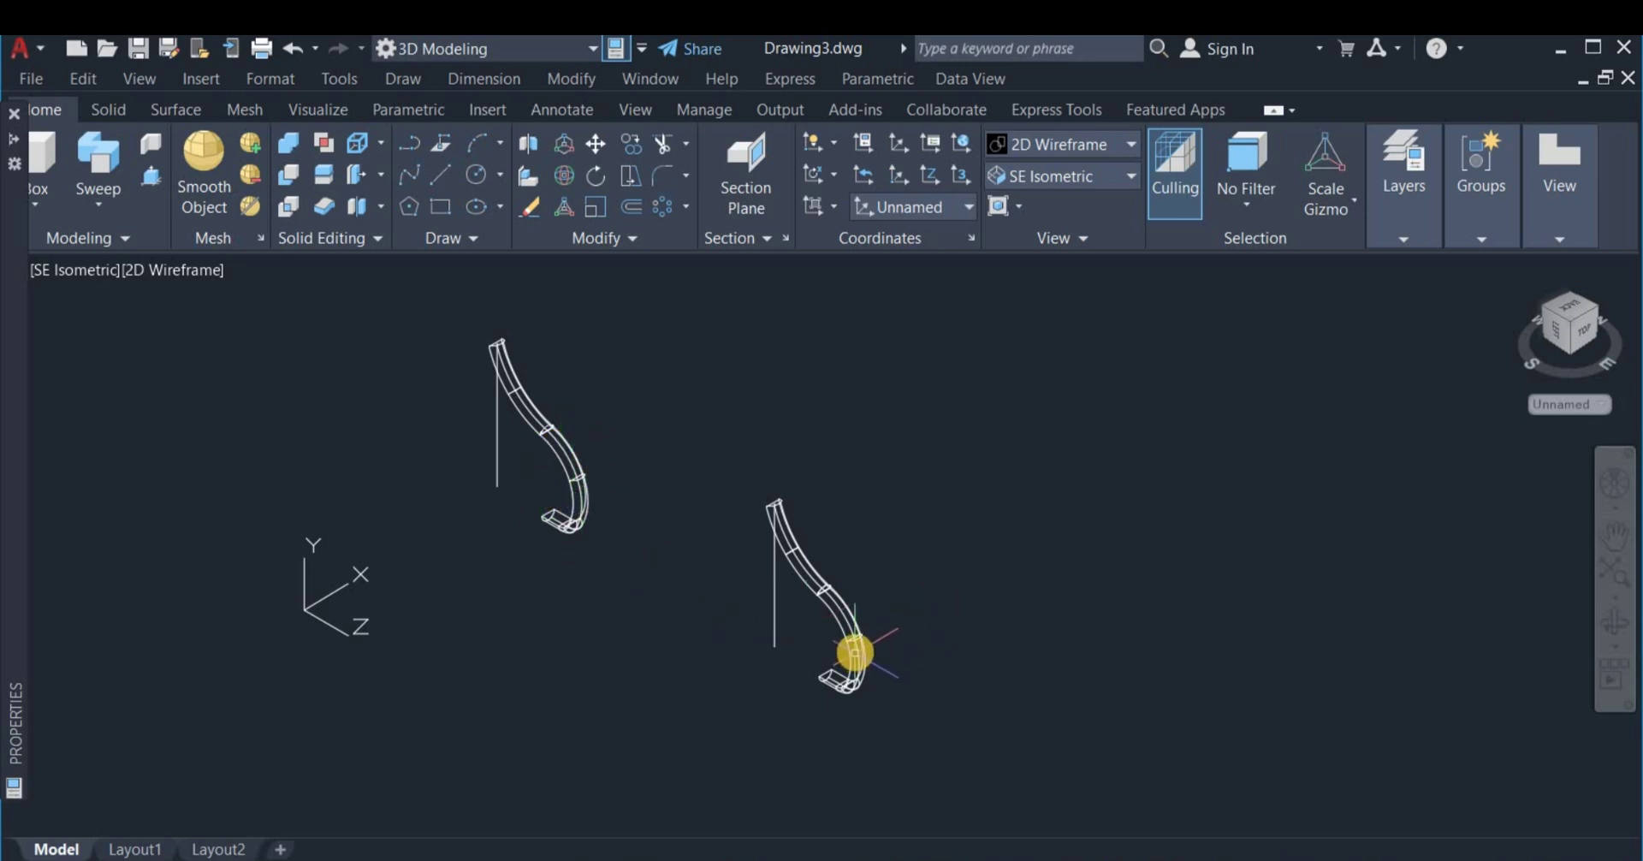
{"action": "mouse_move", "coordinate": [856, 650]}
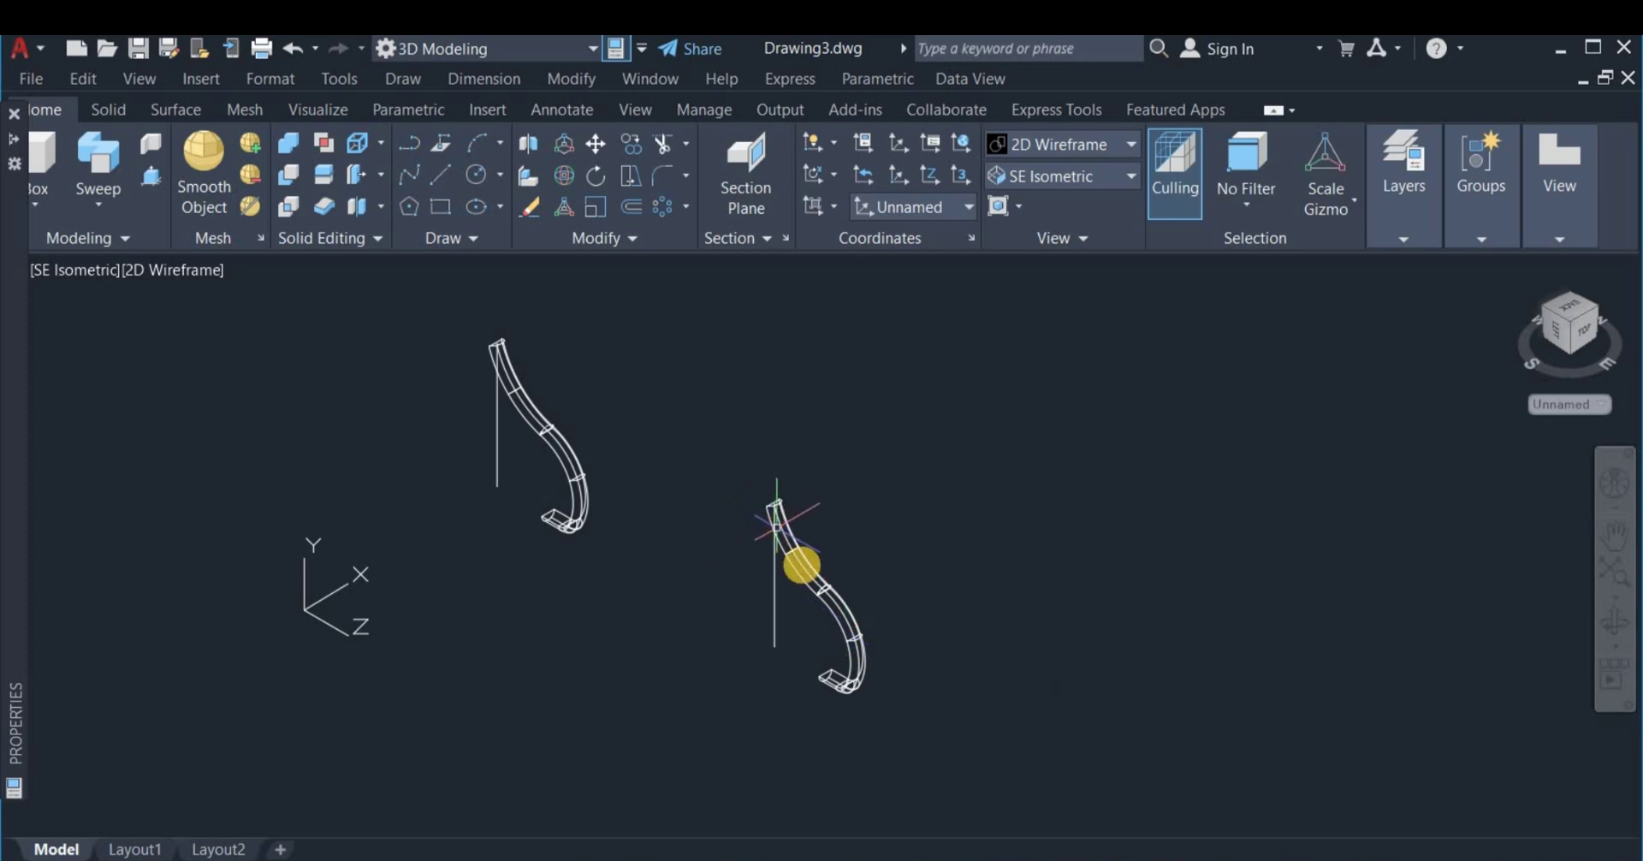
{"action": "left_click", "coordinate": [820, 595]}
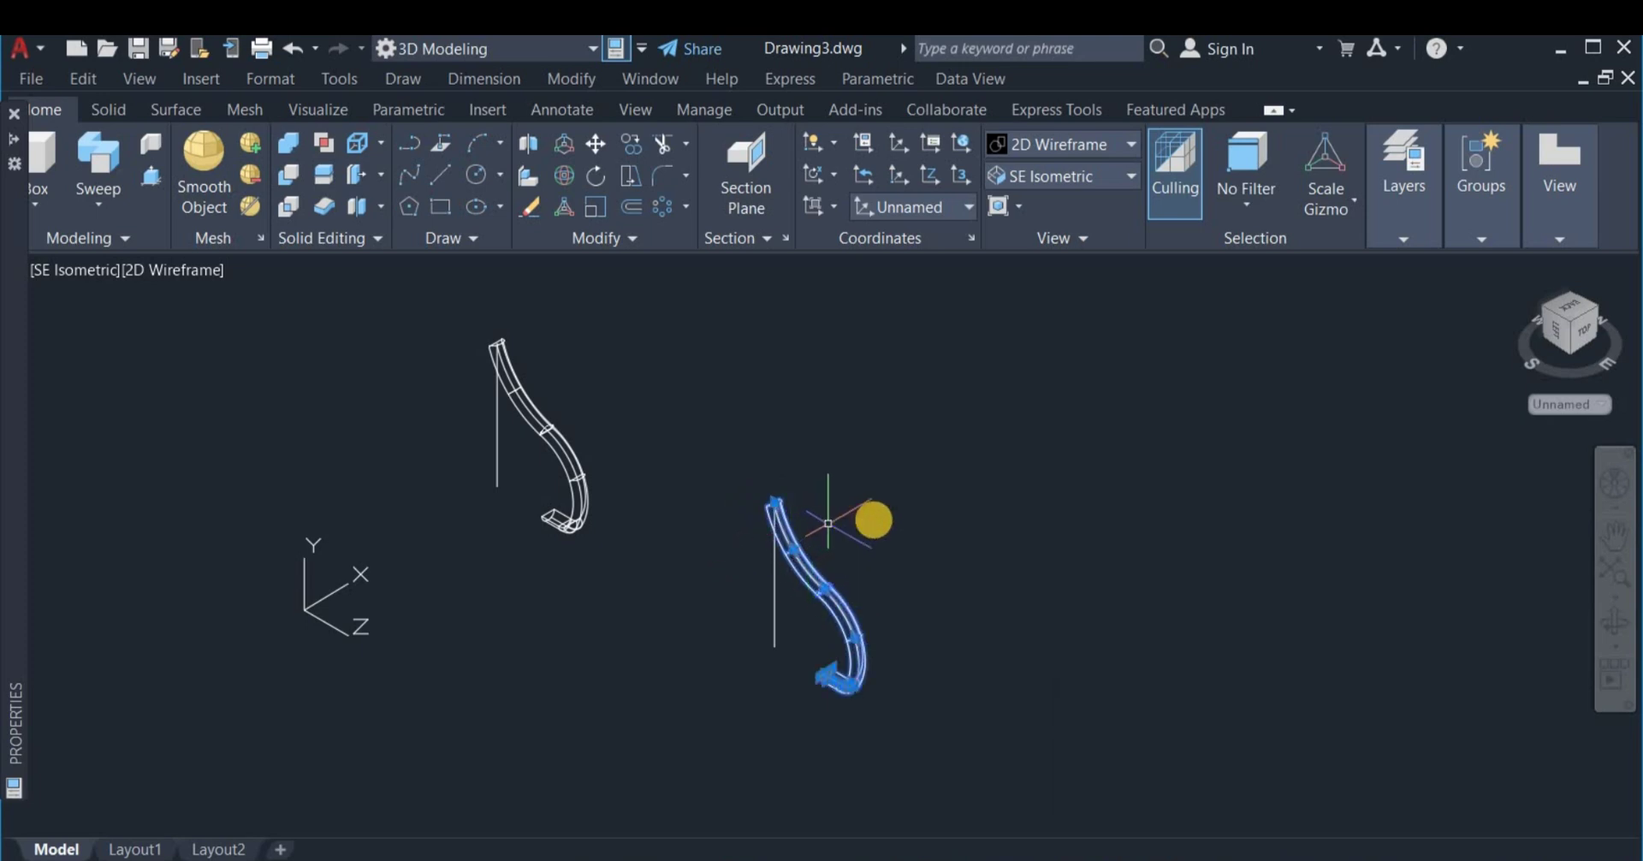
{"action": "right_click", "coordinate": [904, 521]}
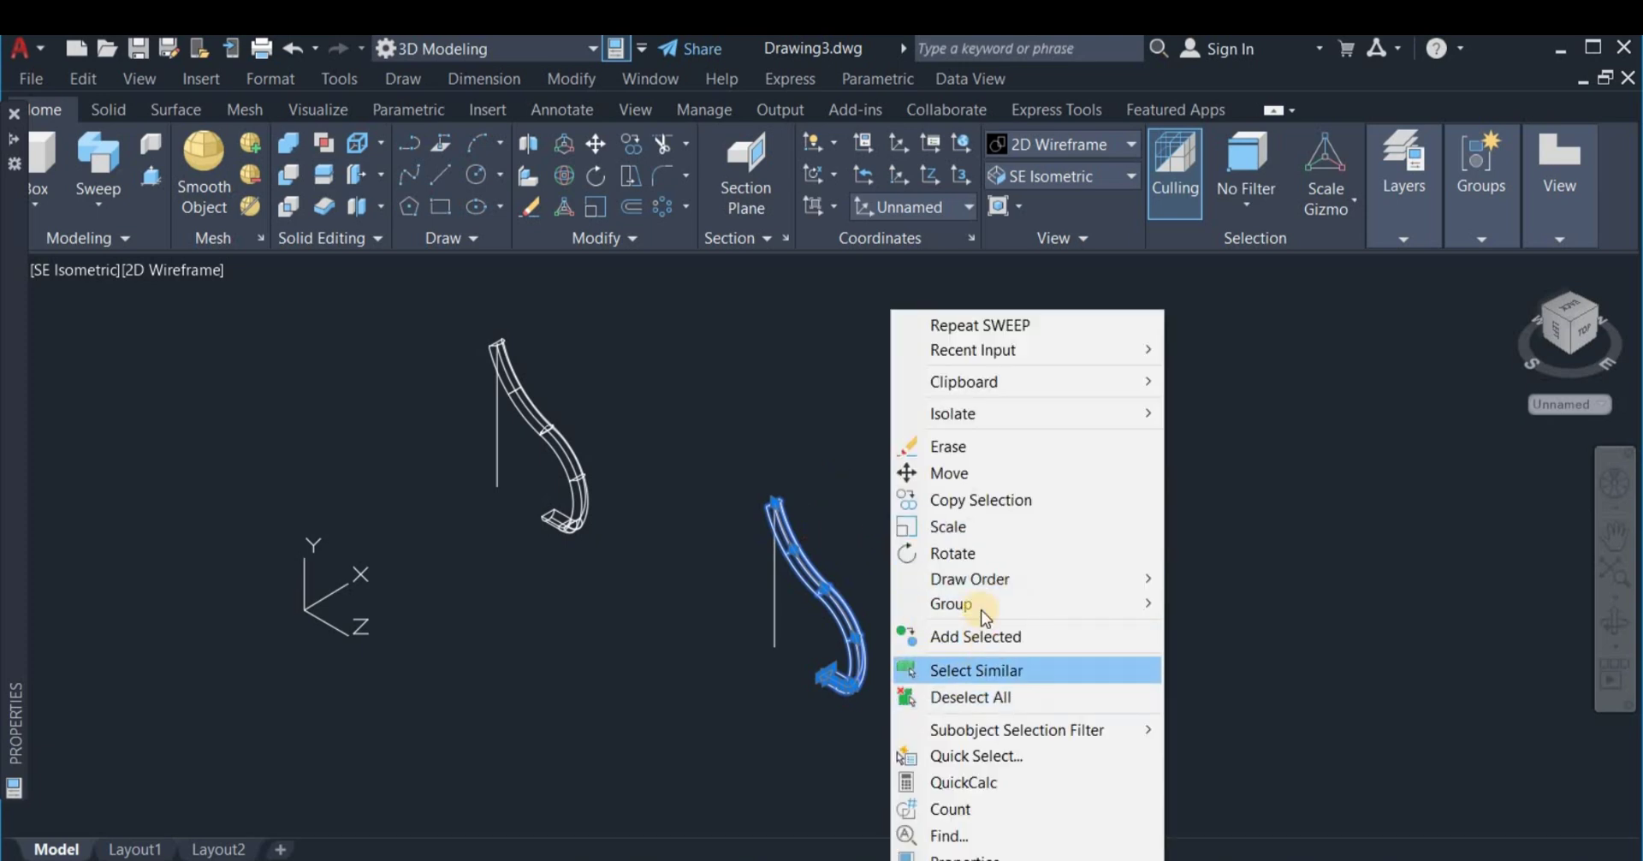
{"action": "left_click", "coordinate": [991, 554]}
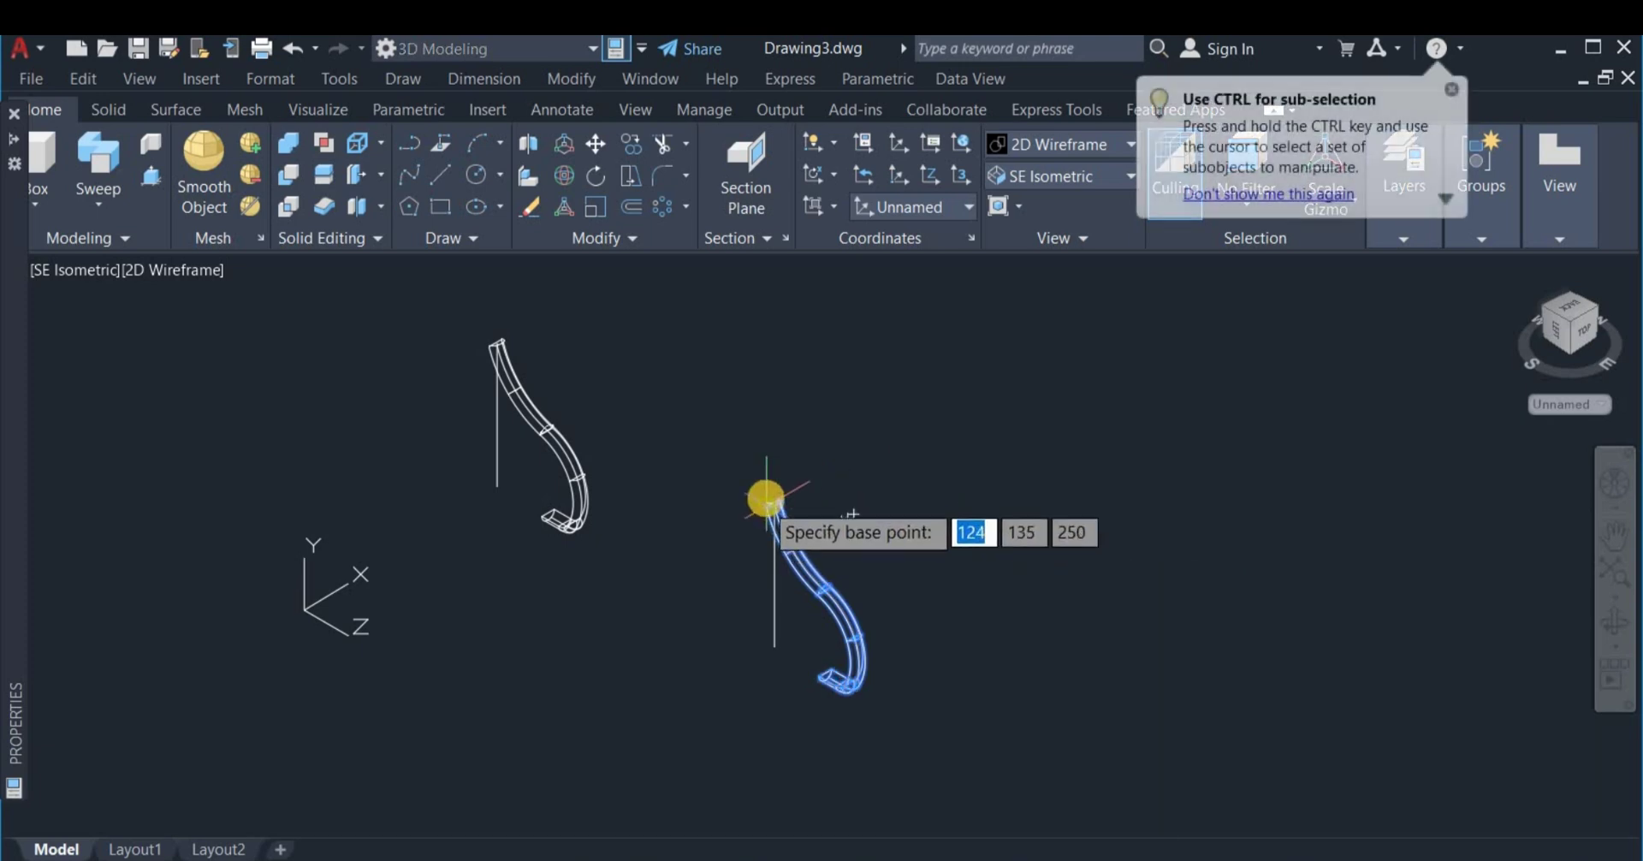
{"action": "scroll", "coordinate": [775, 492], "scroll_direction": "up", "scroll_amount": 4}
{"action": "scroll", "coordinate": [778, 495], "scroll_direction": "up", "scroll_amount": 5}
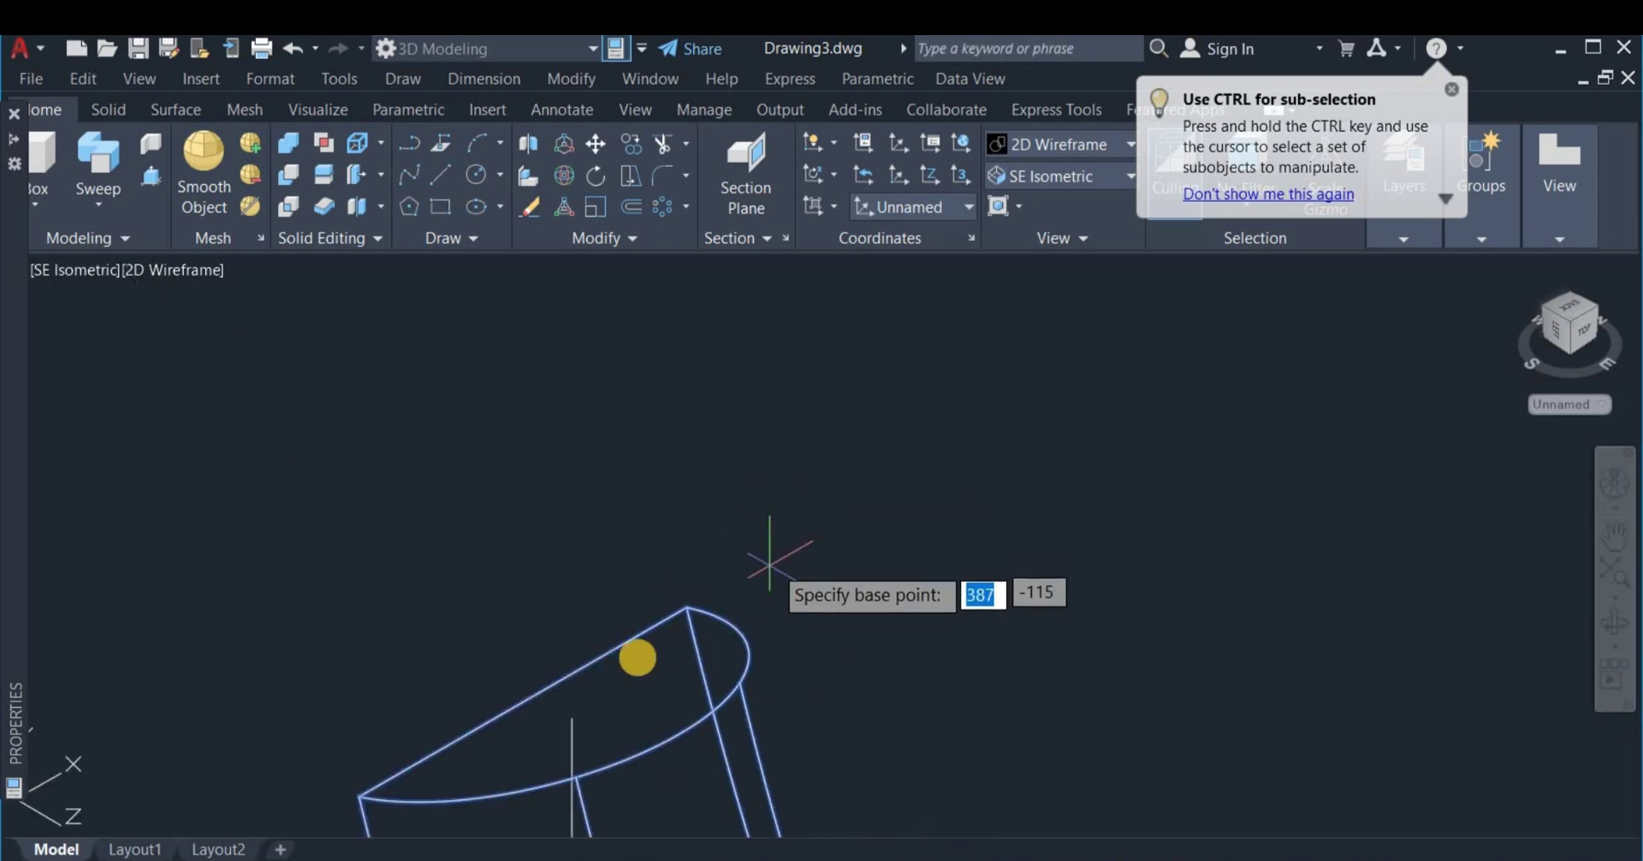
{"action": "left_click", "coordinate": [562, 717]}
{"action": "scroll", "coordinate": [682, 594], "scroll_direction": "down", "scroll_amount": 6}
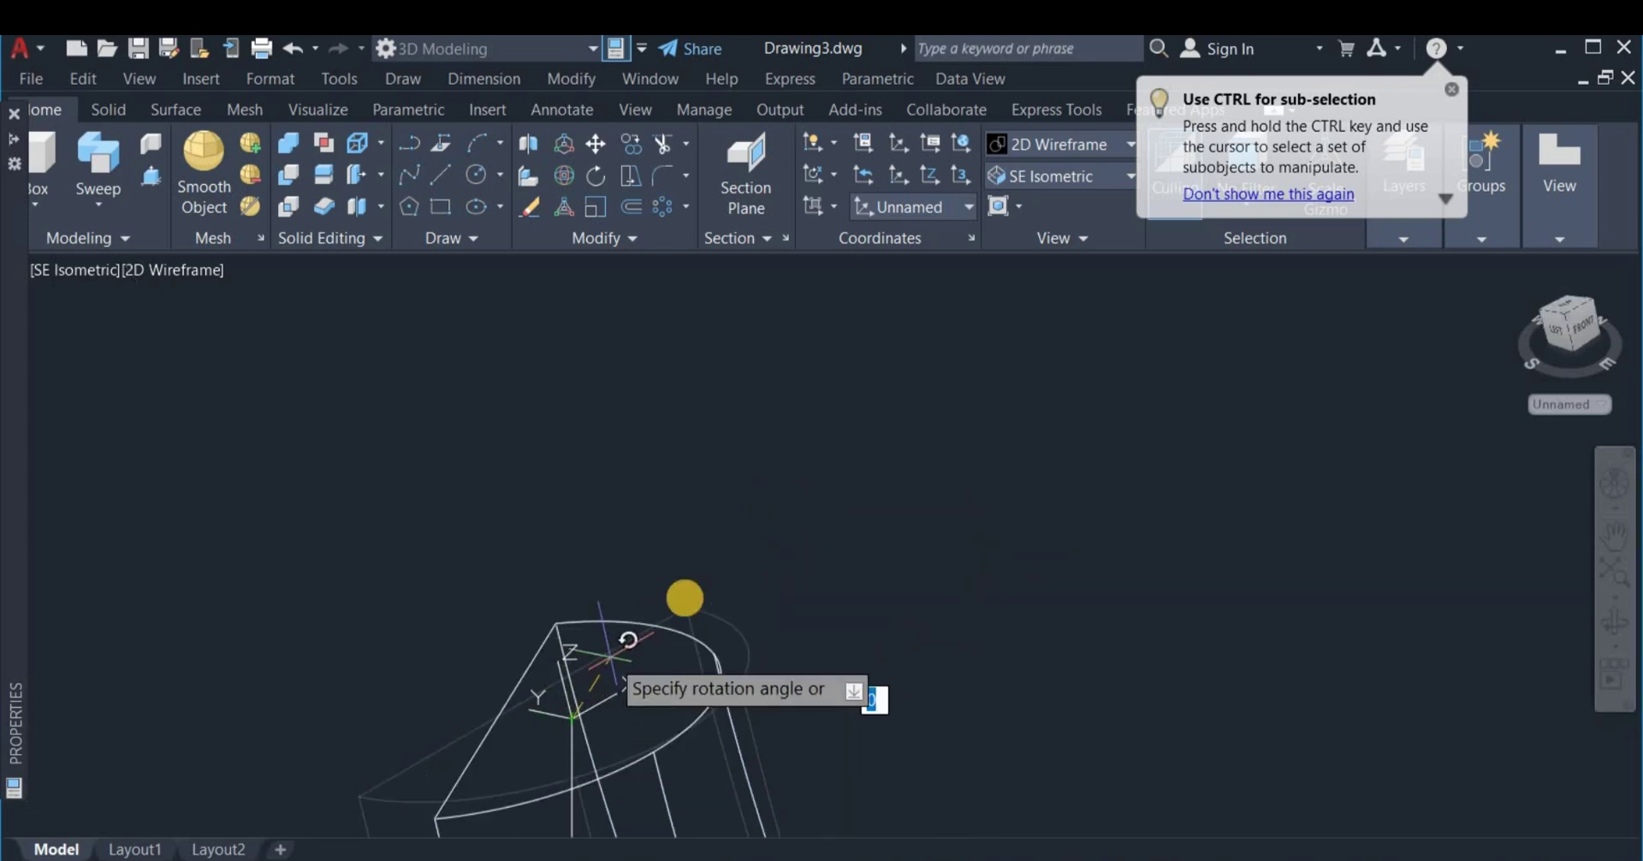
{"action": "scroll", "coordinate": [734, 578], "scroll_direction": "down", "scroll_amount": 4}
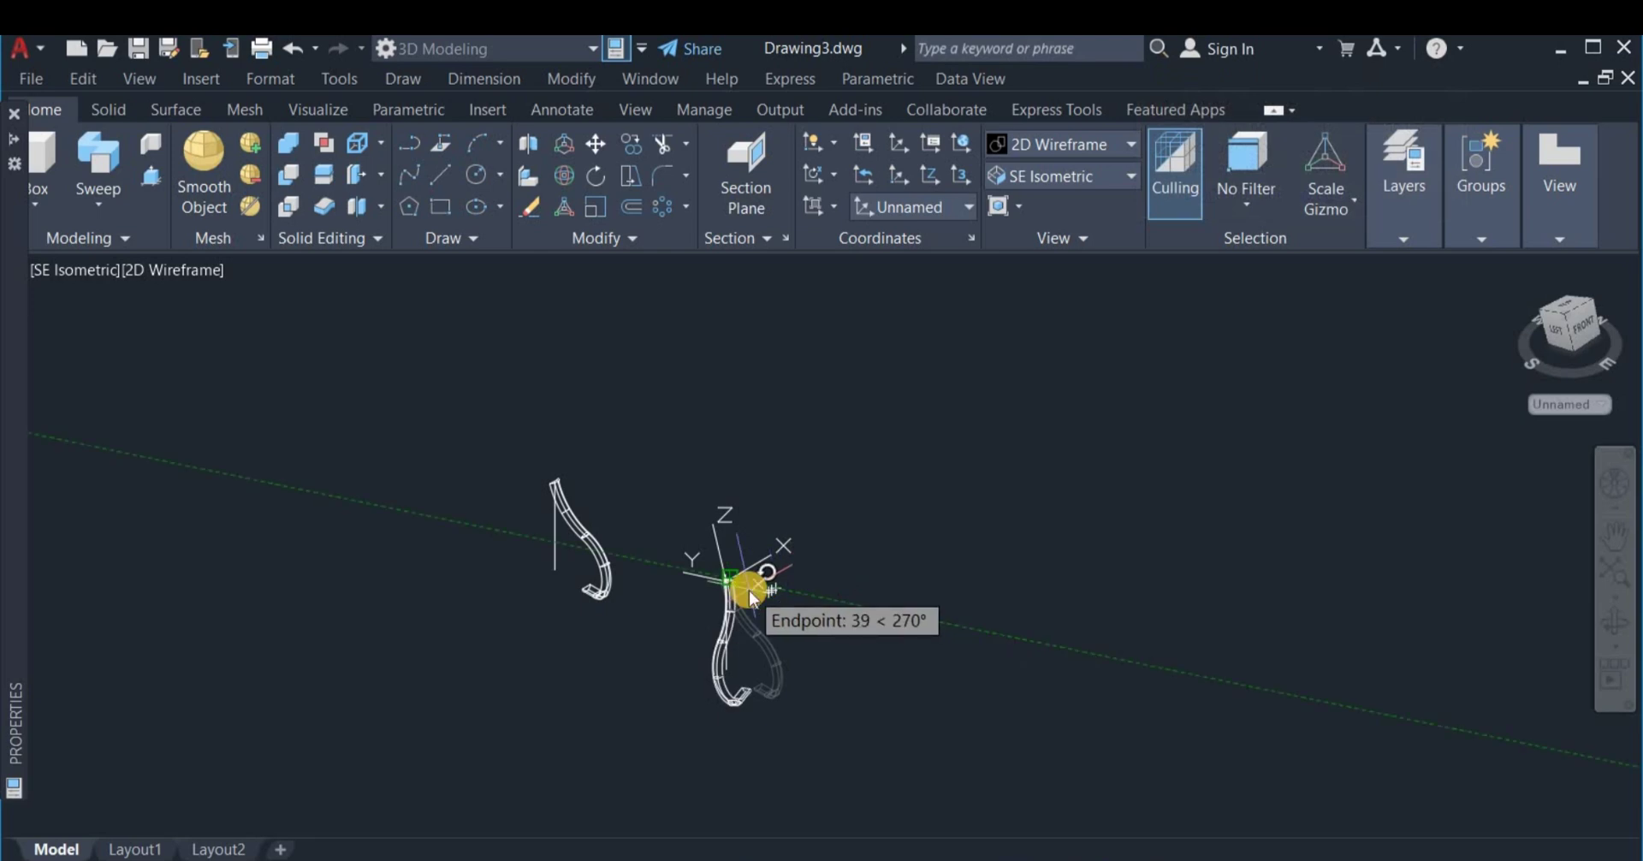
{"action": "type", "text": "1"}
{"action": "key", "text": "Return"}
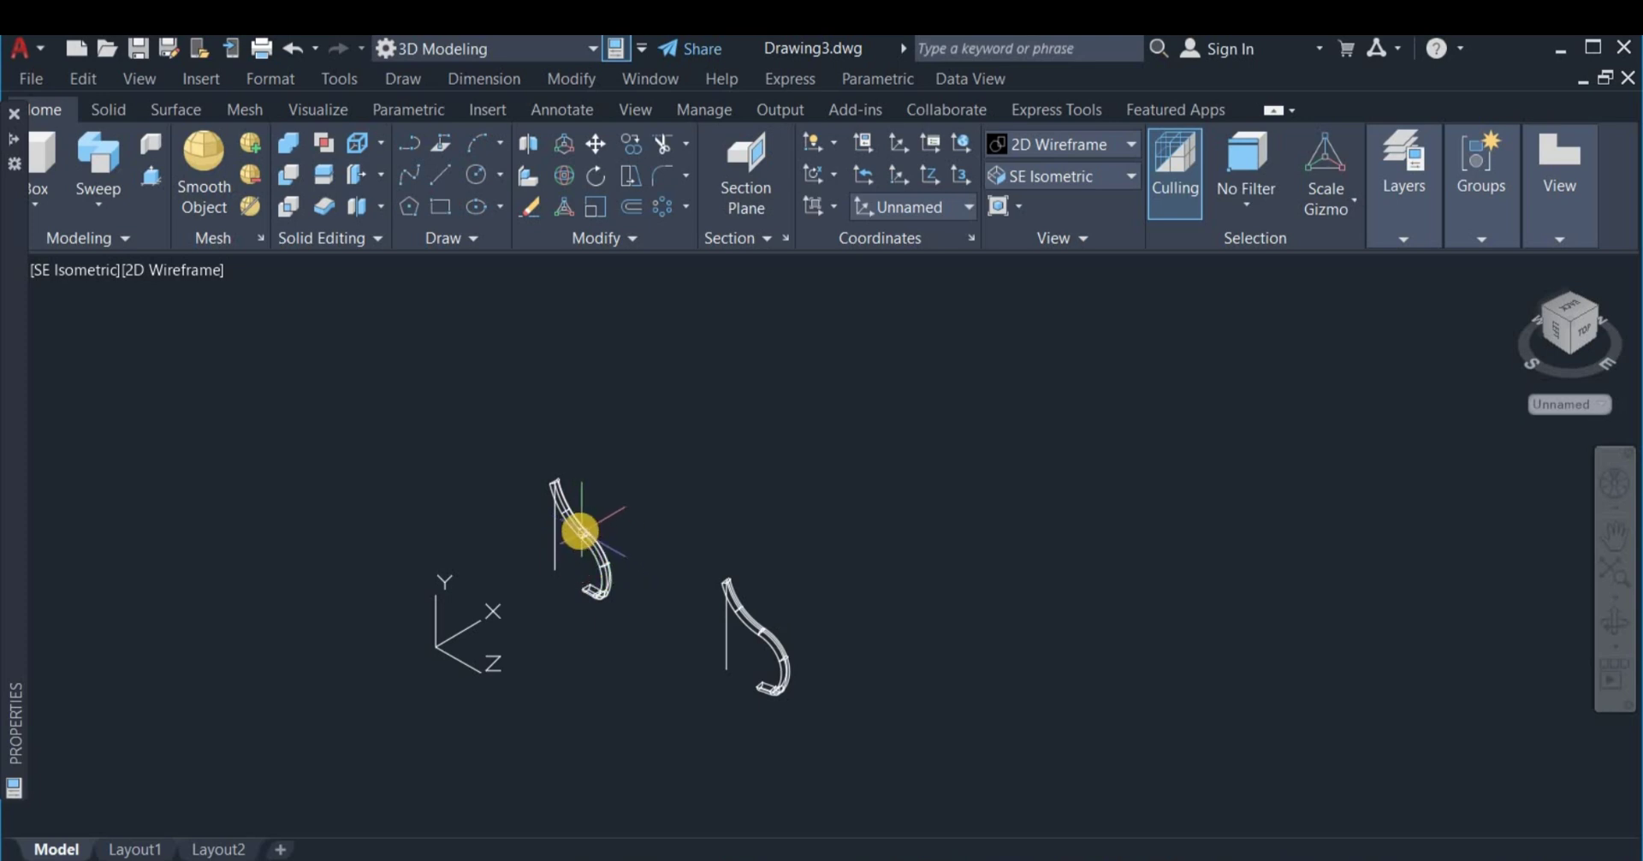
Set the UCS to the Top orientation and place its origin in the empty area beside the first dome profile
{"action": "scroll", "coordinate": [581, 532], "scroll_direction": "up", "scroll_amount": 2}
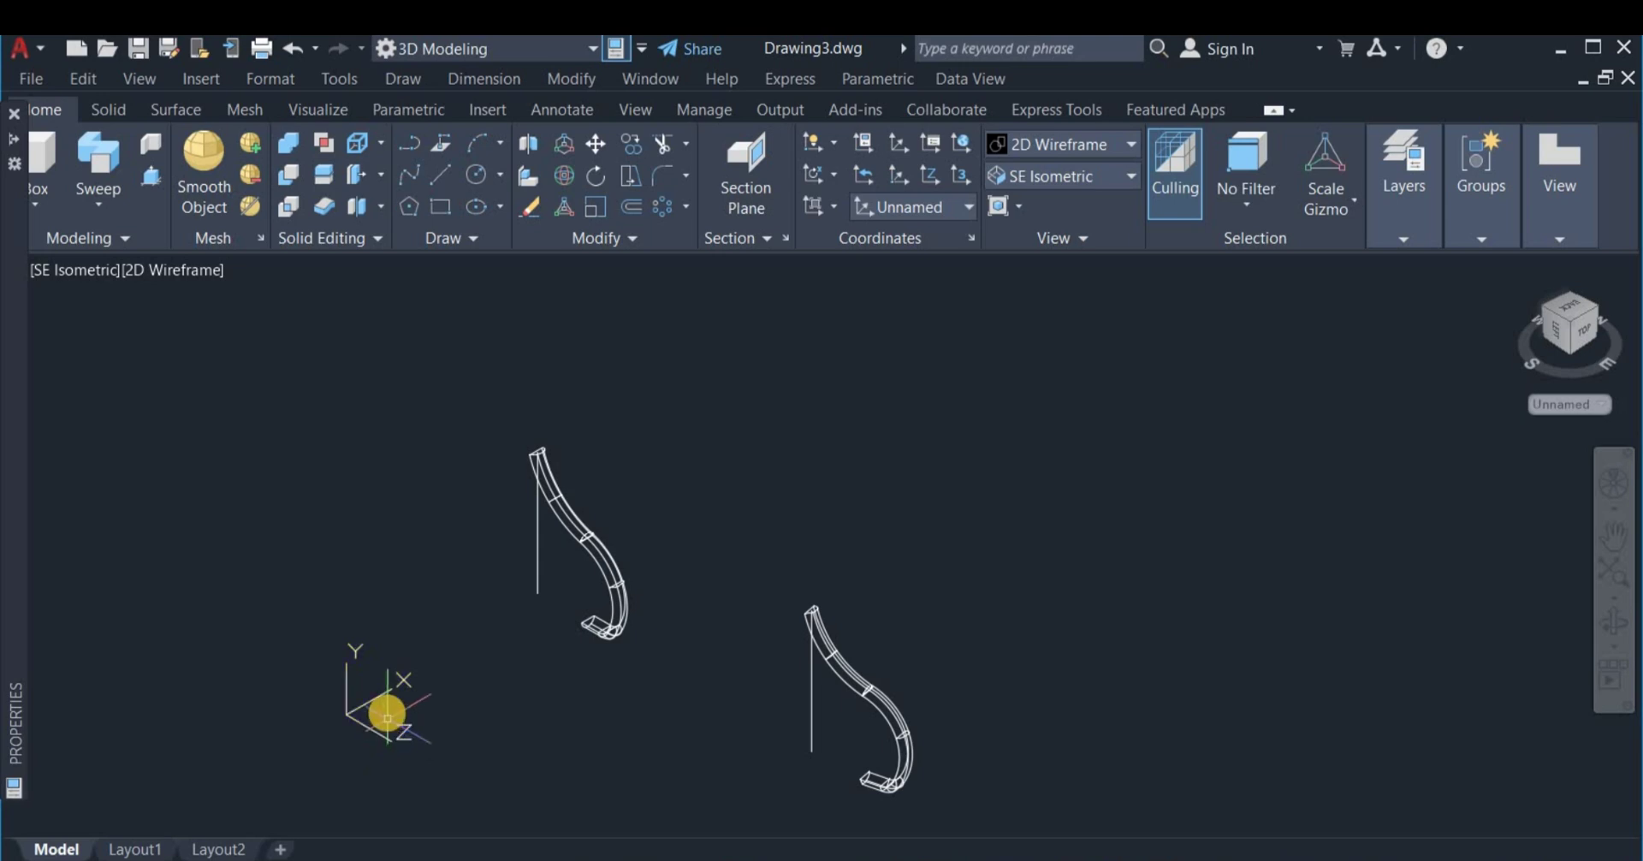
{"action": "left_click", "coordinate": [910, 211]}
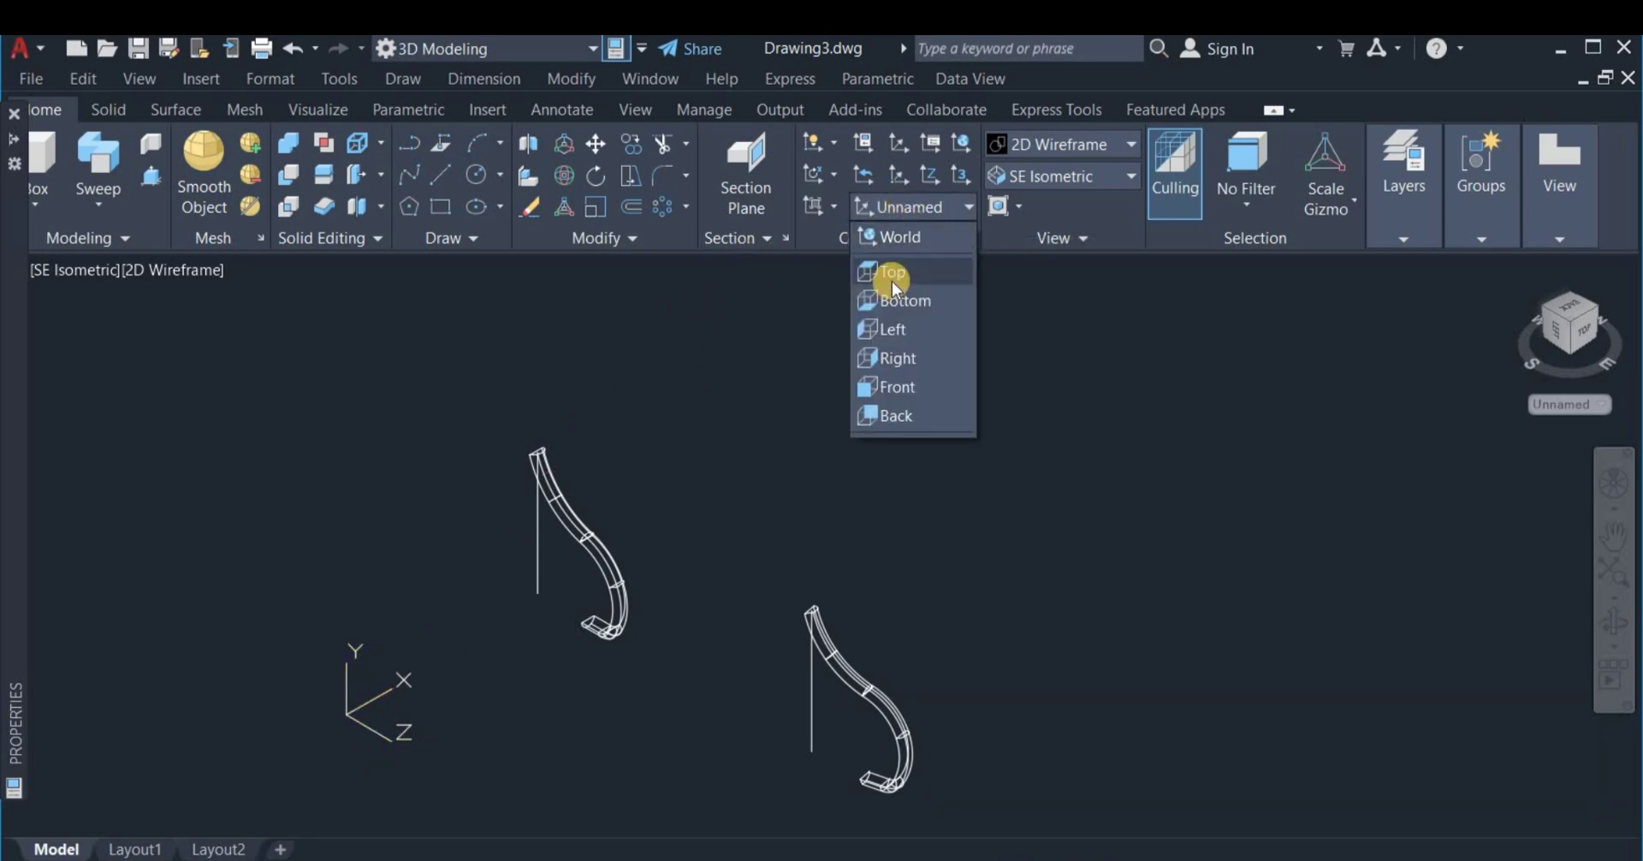
{"action": "left_click", "coordinate": [892, 276]}
{"action": "left_click", "coordinate": [895, 154]}
{"action": "left_click", "coordinate": [271, 682]}
{"action": "key", "text": "Return"}
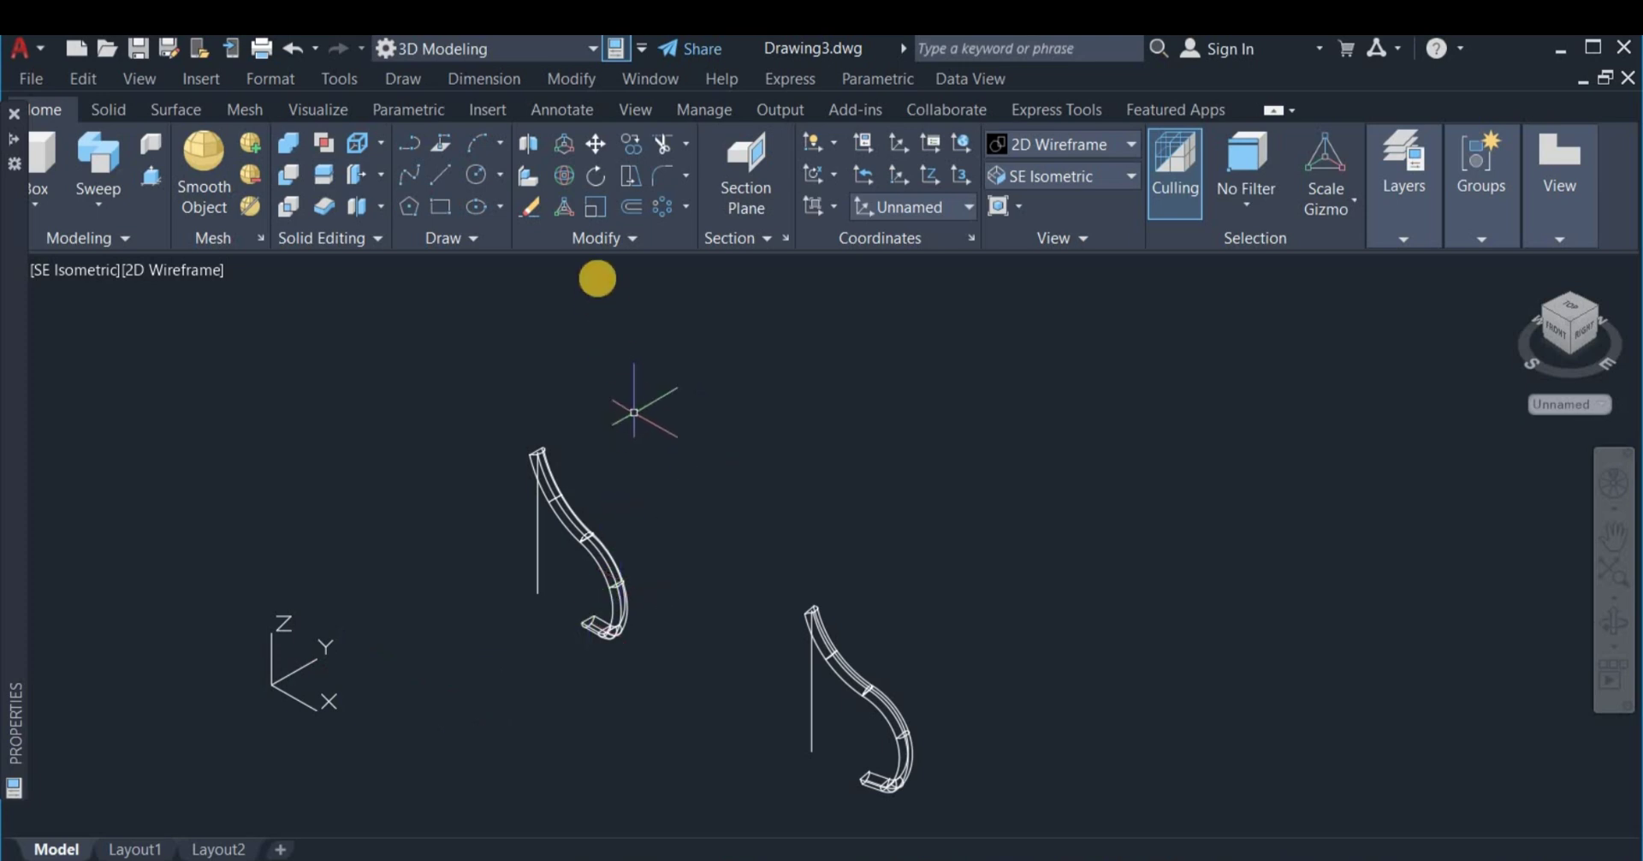
Create a polar array of the first swept stripe, centred on the top endpoint of its profile's vertical line
{"action": "left_click", "coordinate": [689, 206]}
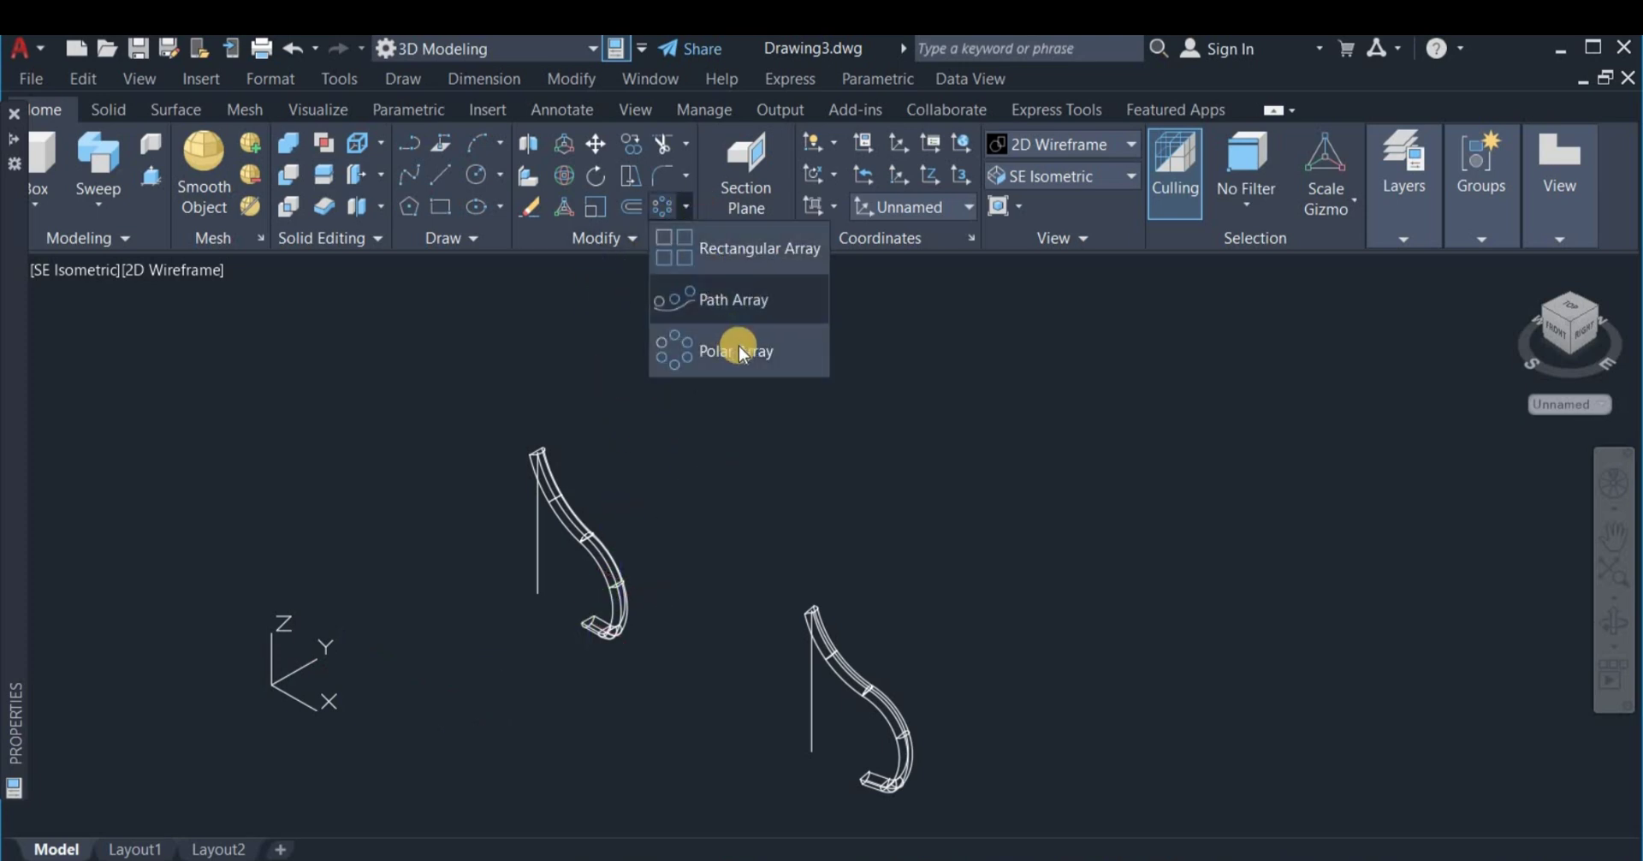
{"action": "left_click", "coordinate": [738, 346]}
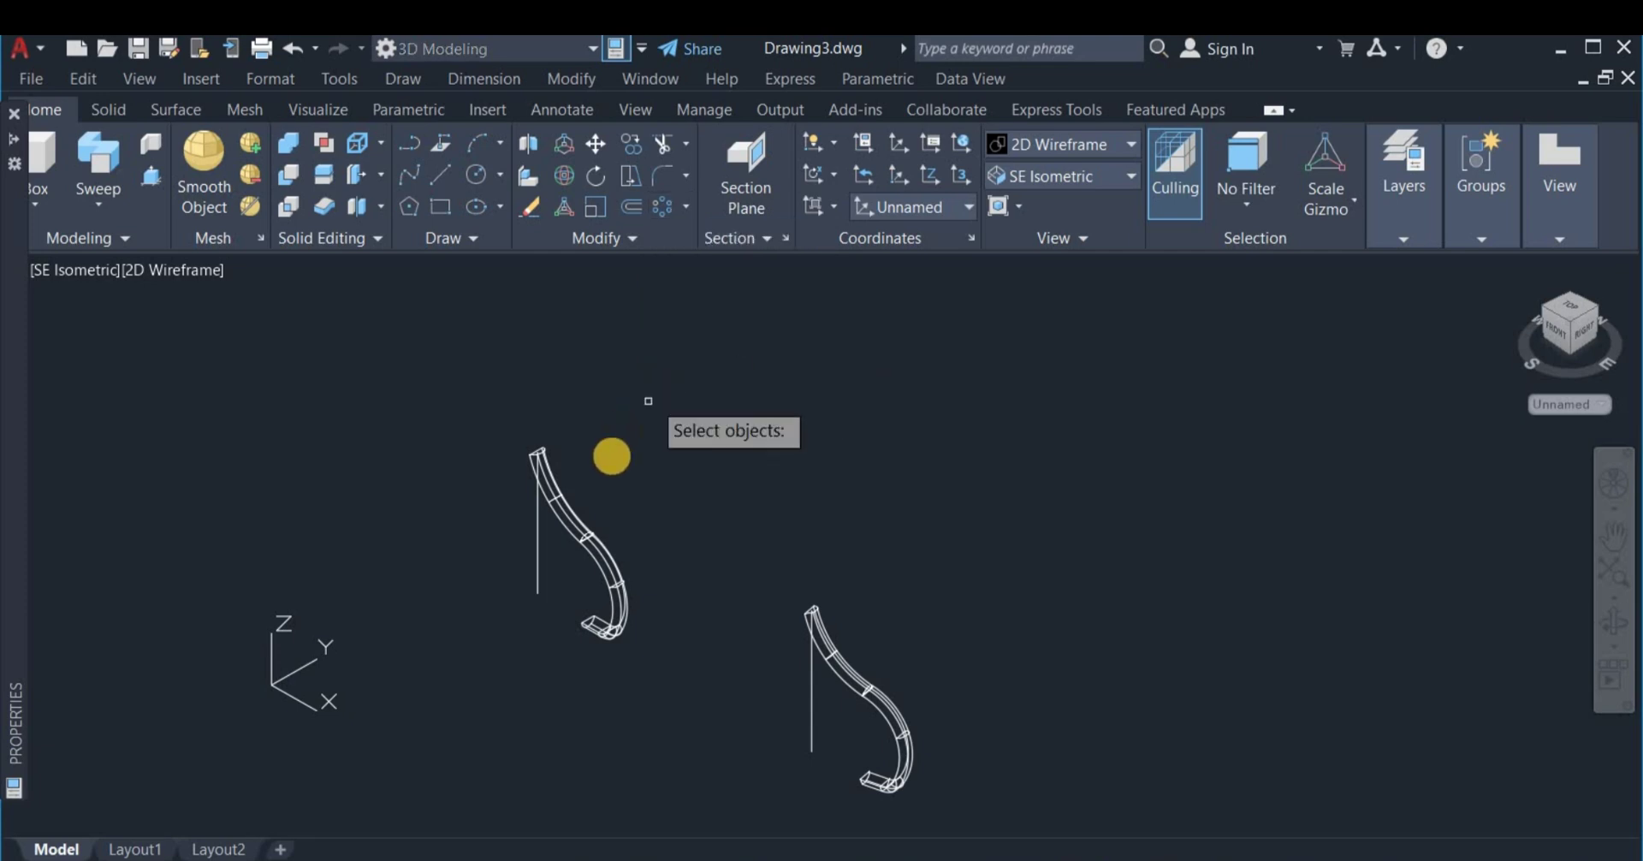
{"action": "left_click", "coordinate": [588, 539]}
{"action": "key", "text": "Return"}
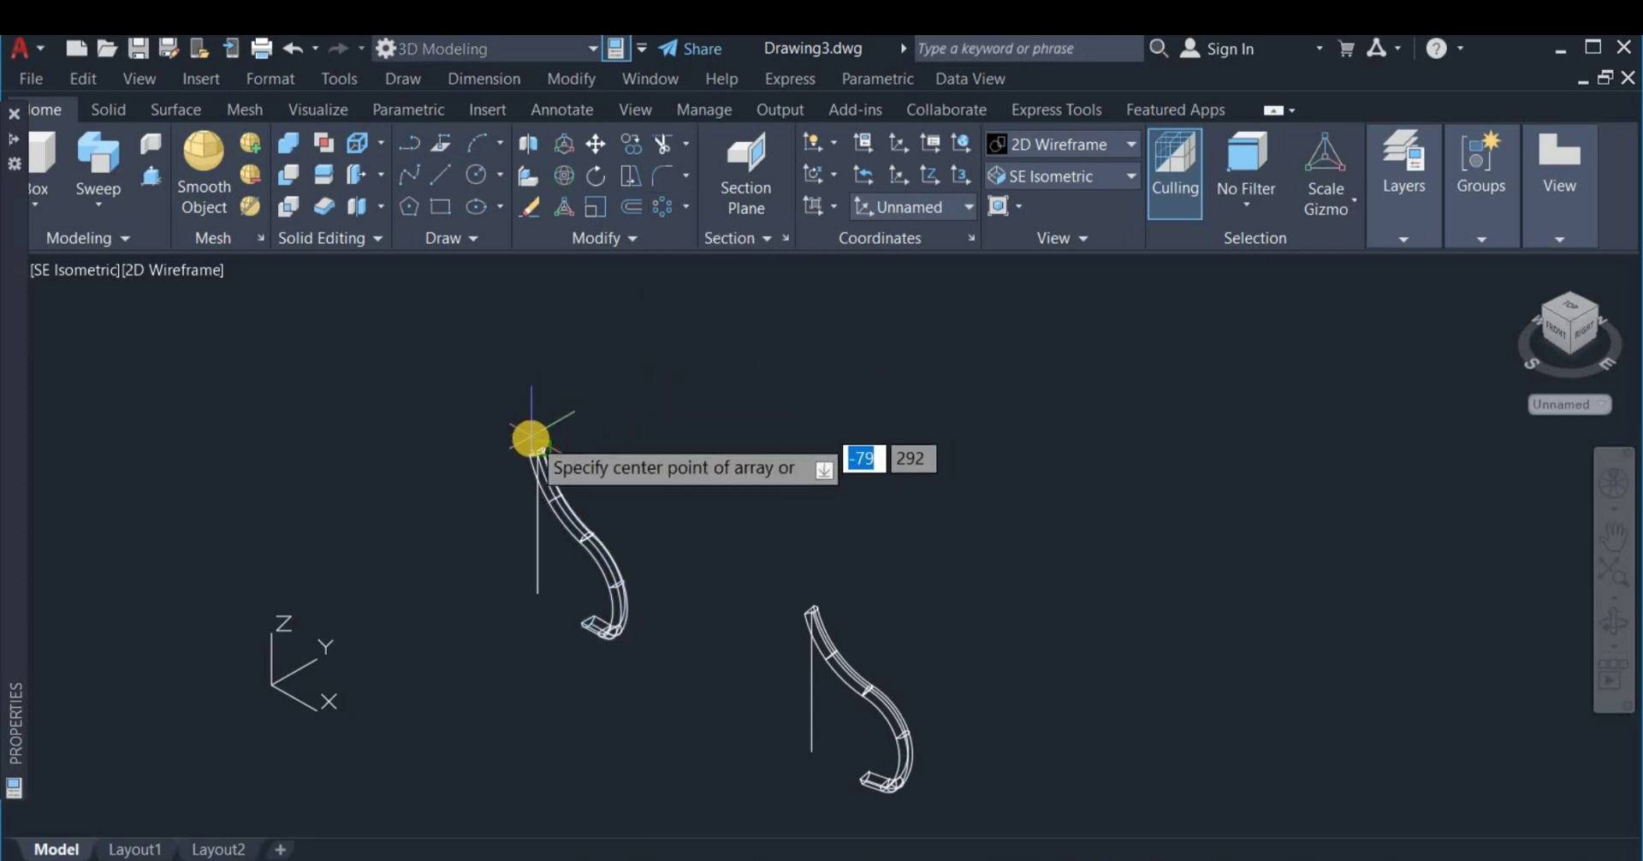
{"action": "scroll", "coordinate": [532, 436], "scroll_direction": "up", "scroll_amount": 10}
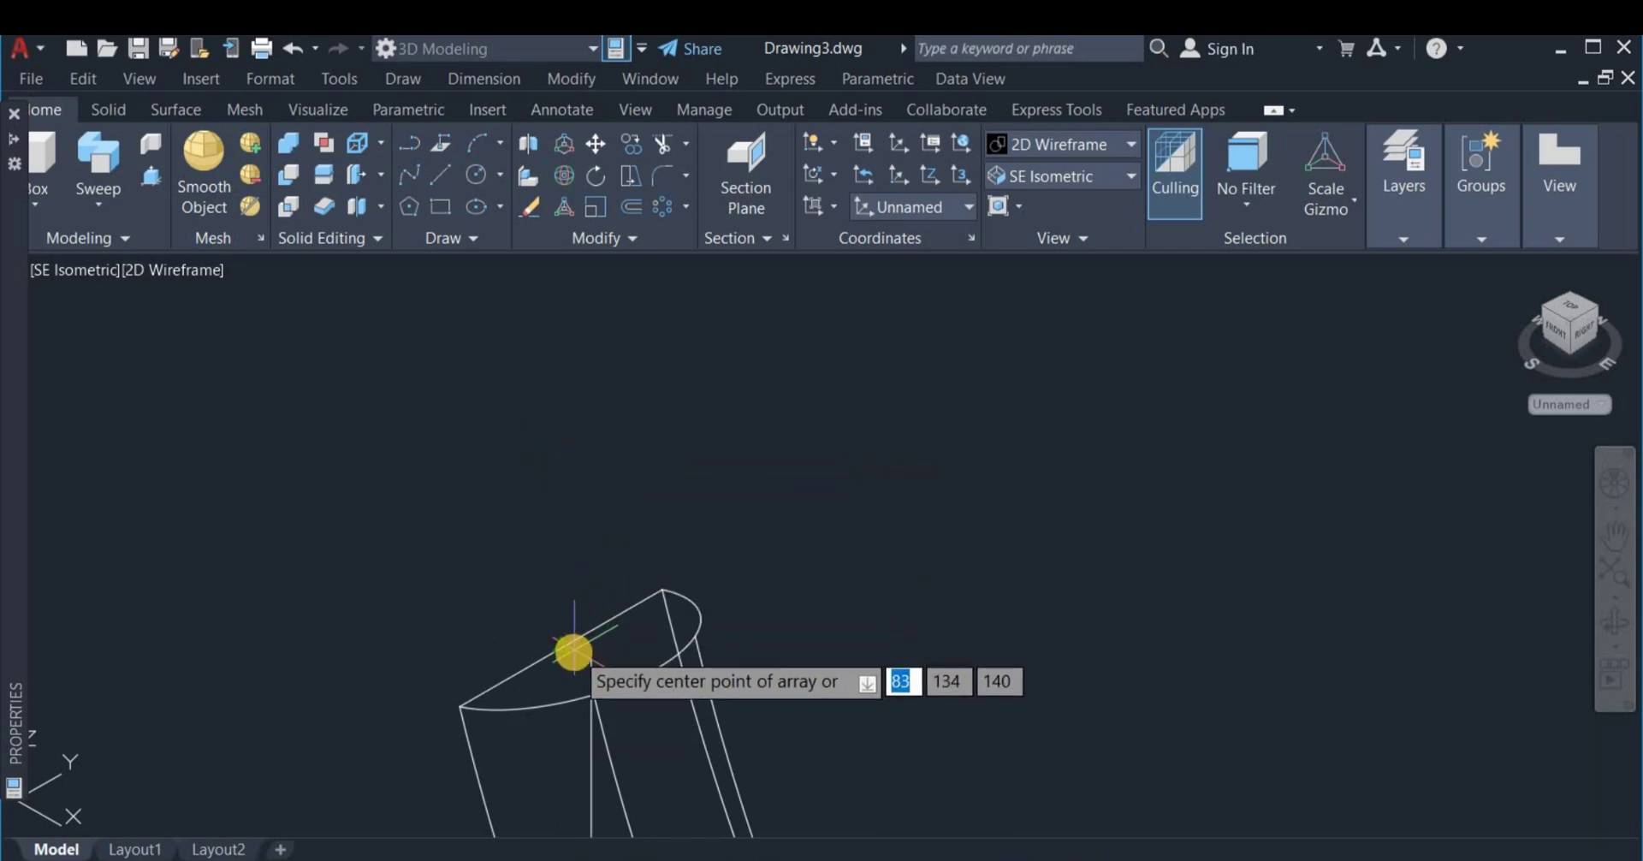
{"action": "left_click", "coordinate": [585, 656]}
{"action": "scroll", "coordinate": [594, 568], "scroll_direction": "down", "scroll_amount": 5}
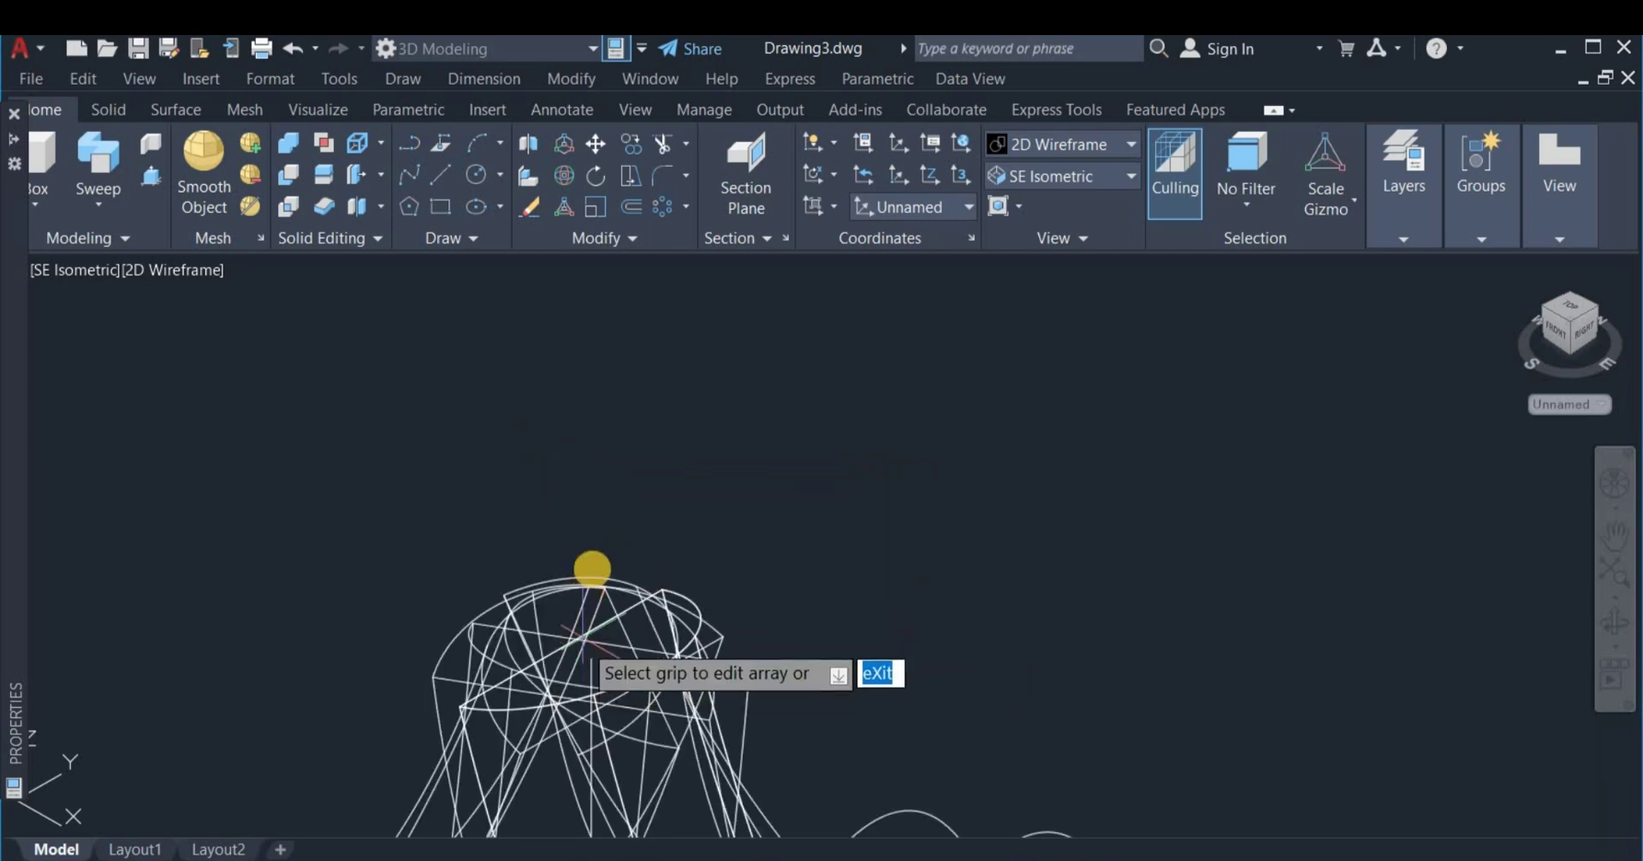
{"action": "scroll", "coordinate": [605, 545], "scroll_direction": "down", "scroll_amount": 4}
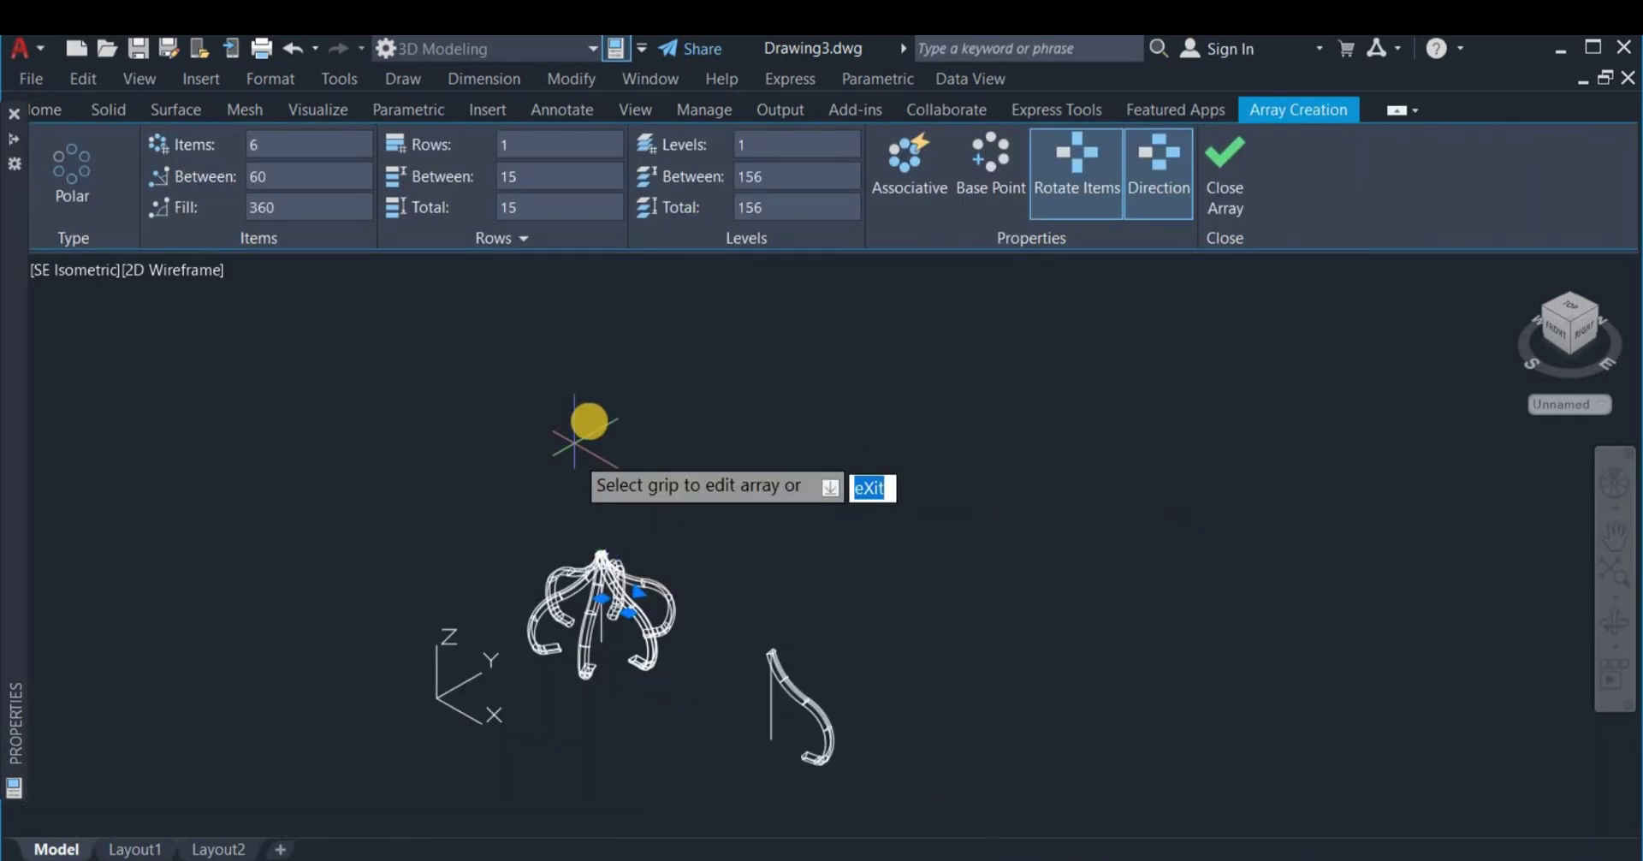
Set the first stripe's polar array to 44 items and finish the array
{"action": "right_click", "coordinate": [768, 570]}
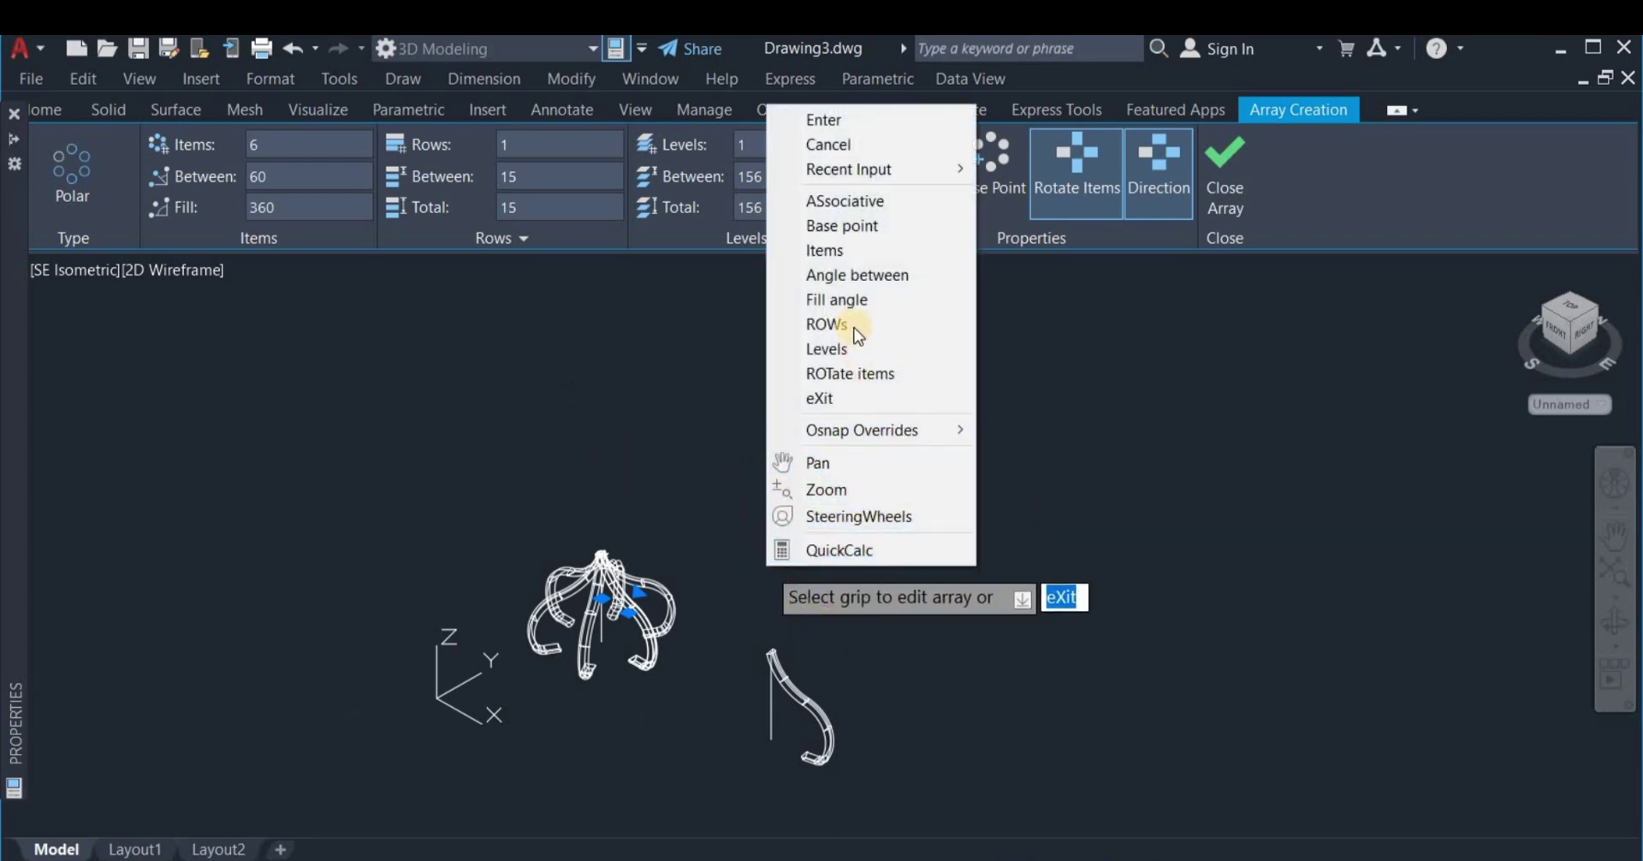
{"action": "left_click", "coordinate": [840, 250]}
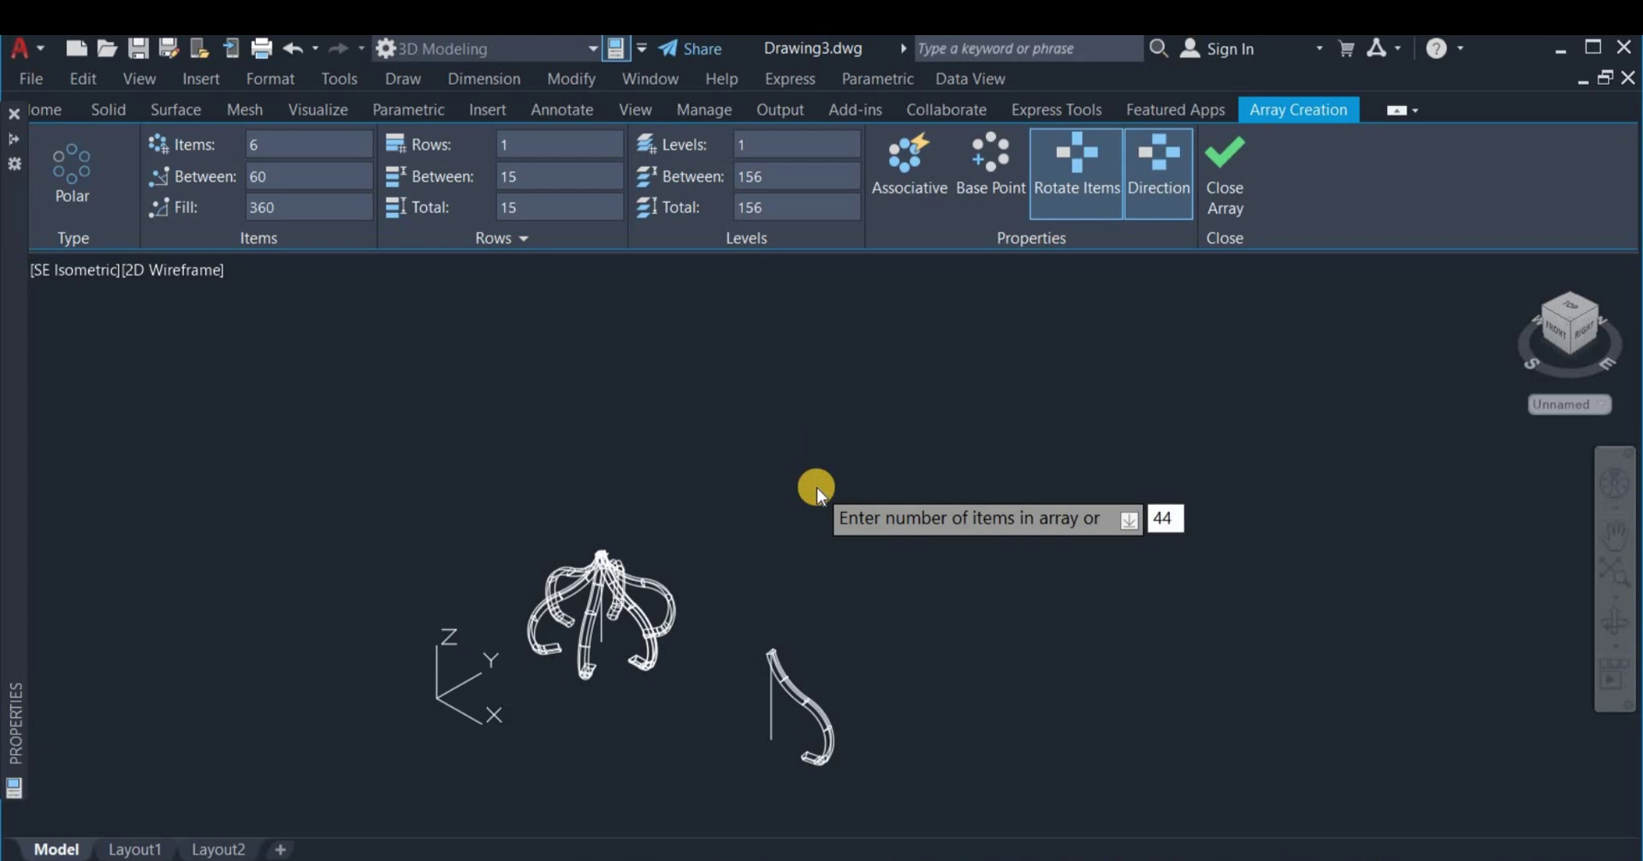
{"action": "key", "text": "Return"}
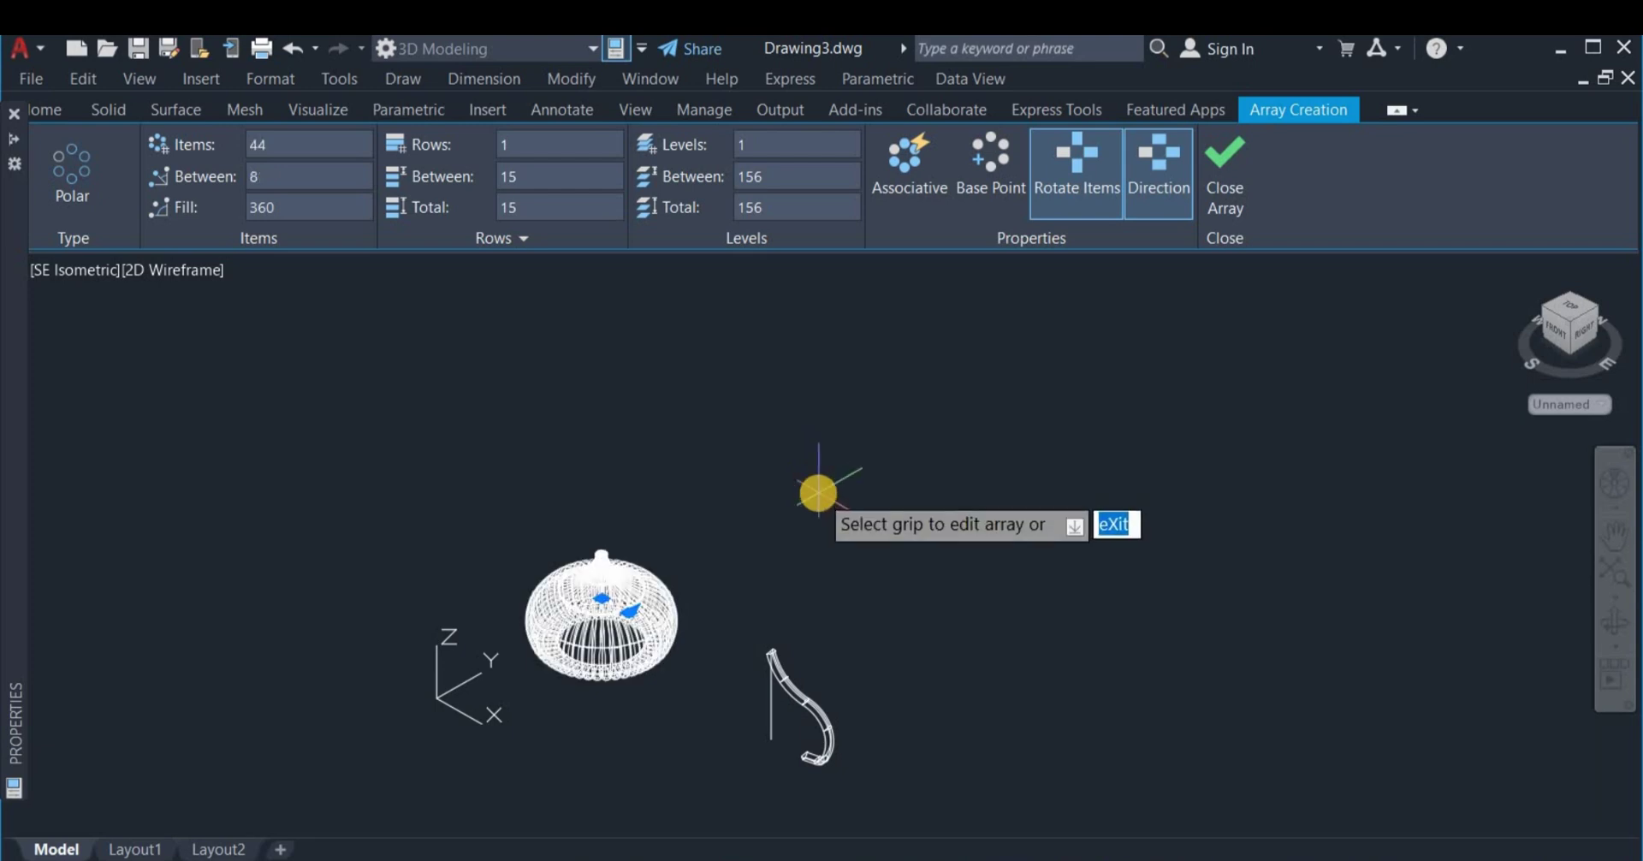
{"action": "right_click", "coordinate": [819, 499]}
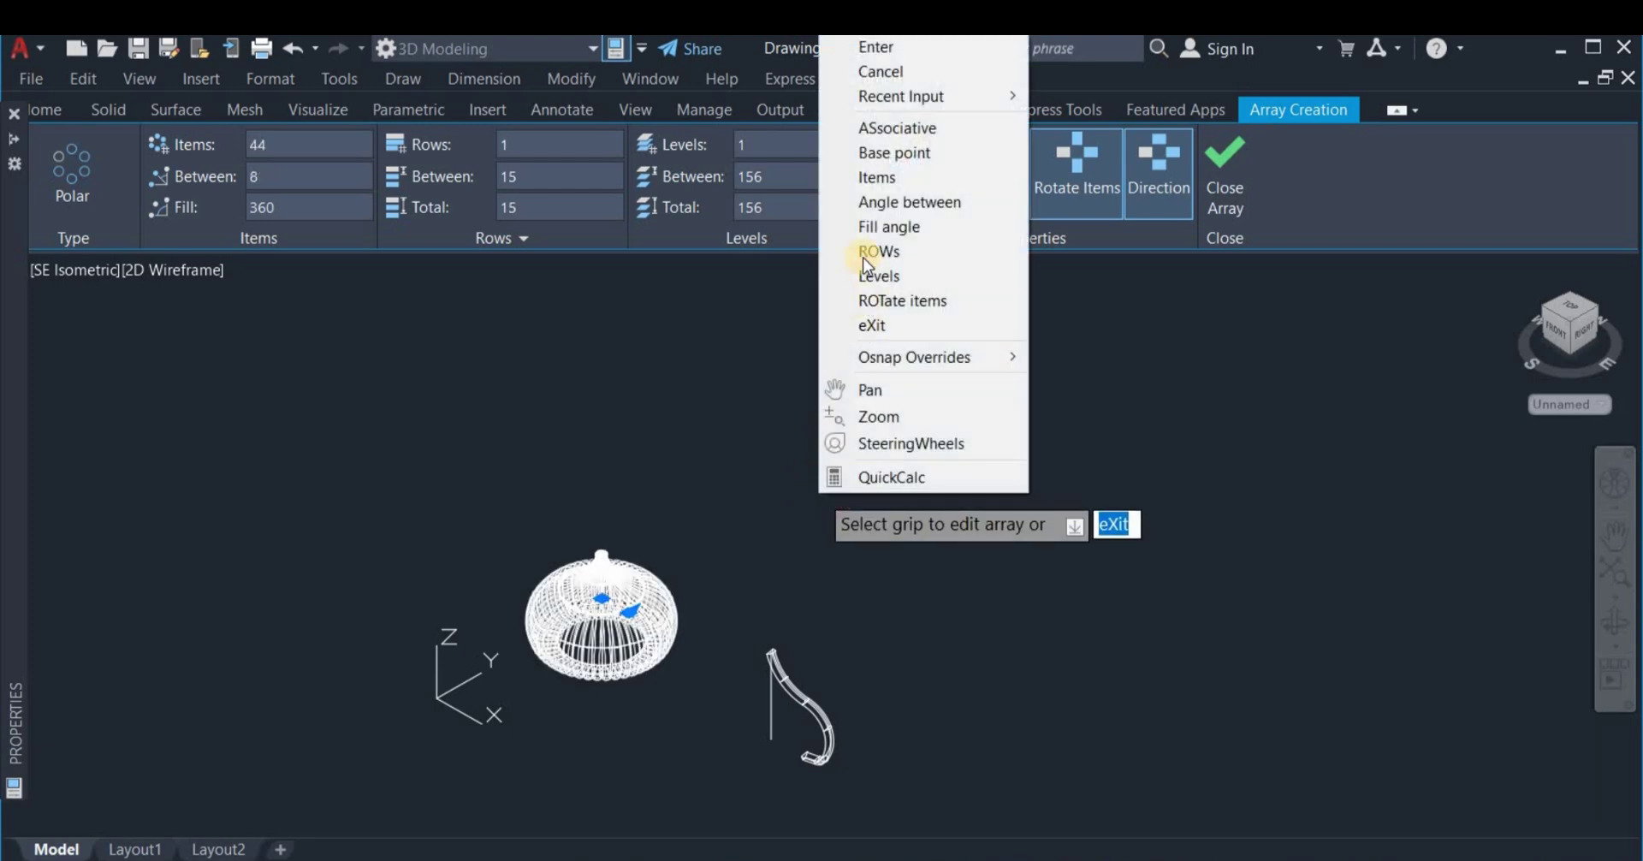
{"action": "left_click", "coordinate": [905, 46]}
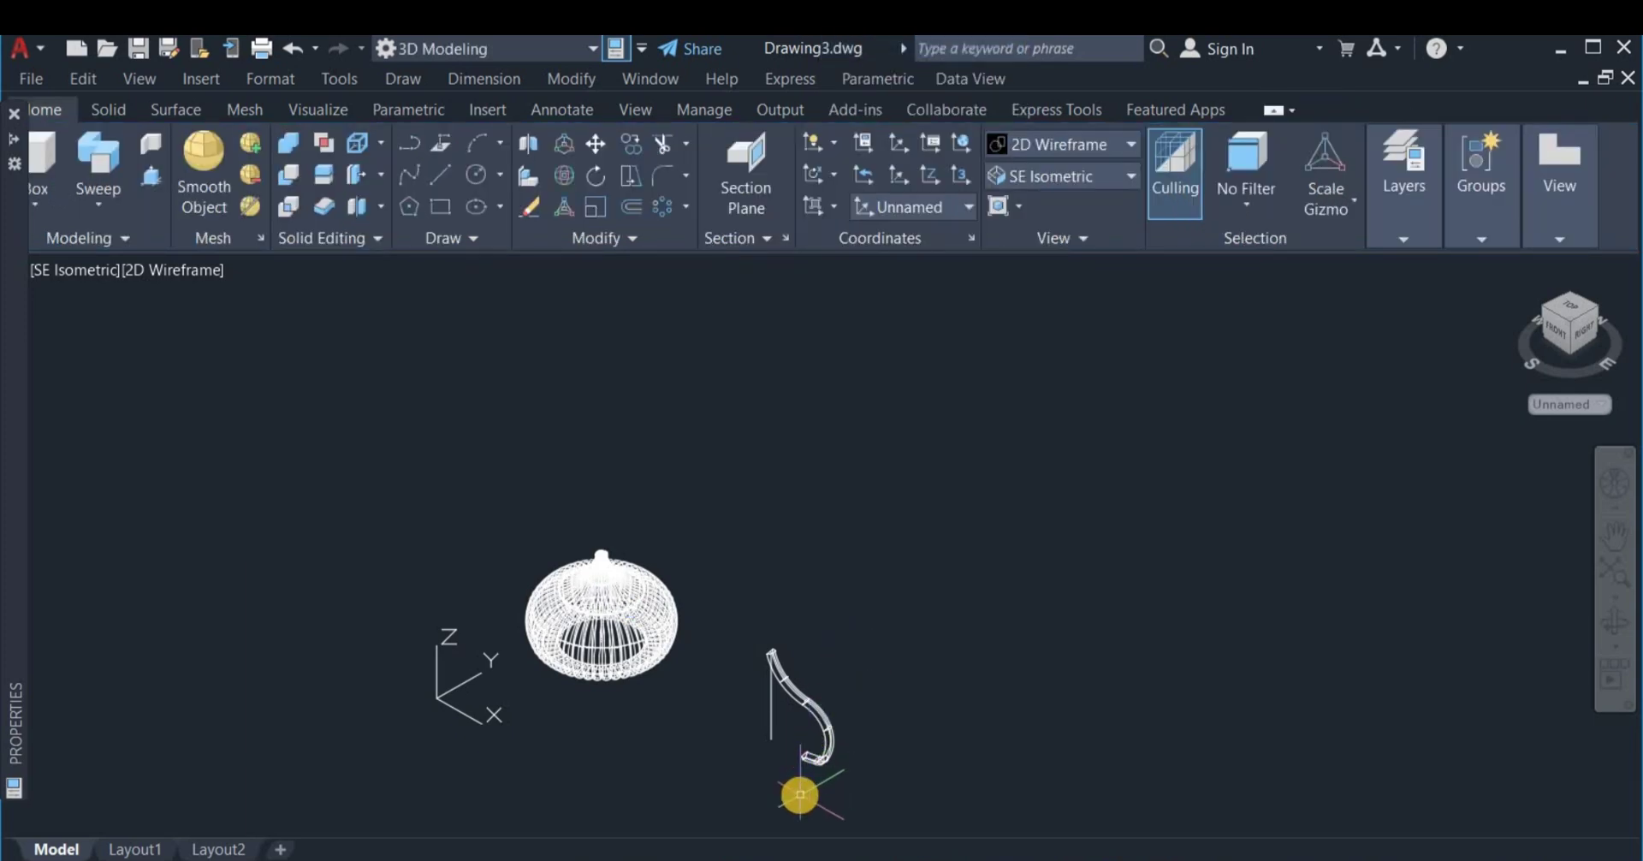
Create a polar array of the second swept stripe around the top endpoint of its own vertical line
{"action": "scroll", "coordinate": [800, 796], "scroll_direction": "up", "scroll_amount": 6}
{"action": "scroll", "coordinate": [827, 591], "scroll_direction": "down", "scroll_amount": 3}
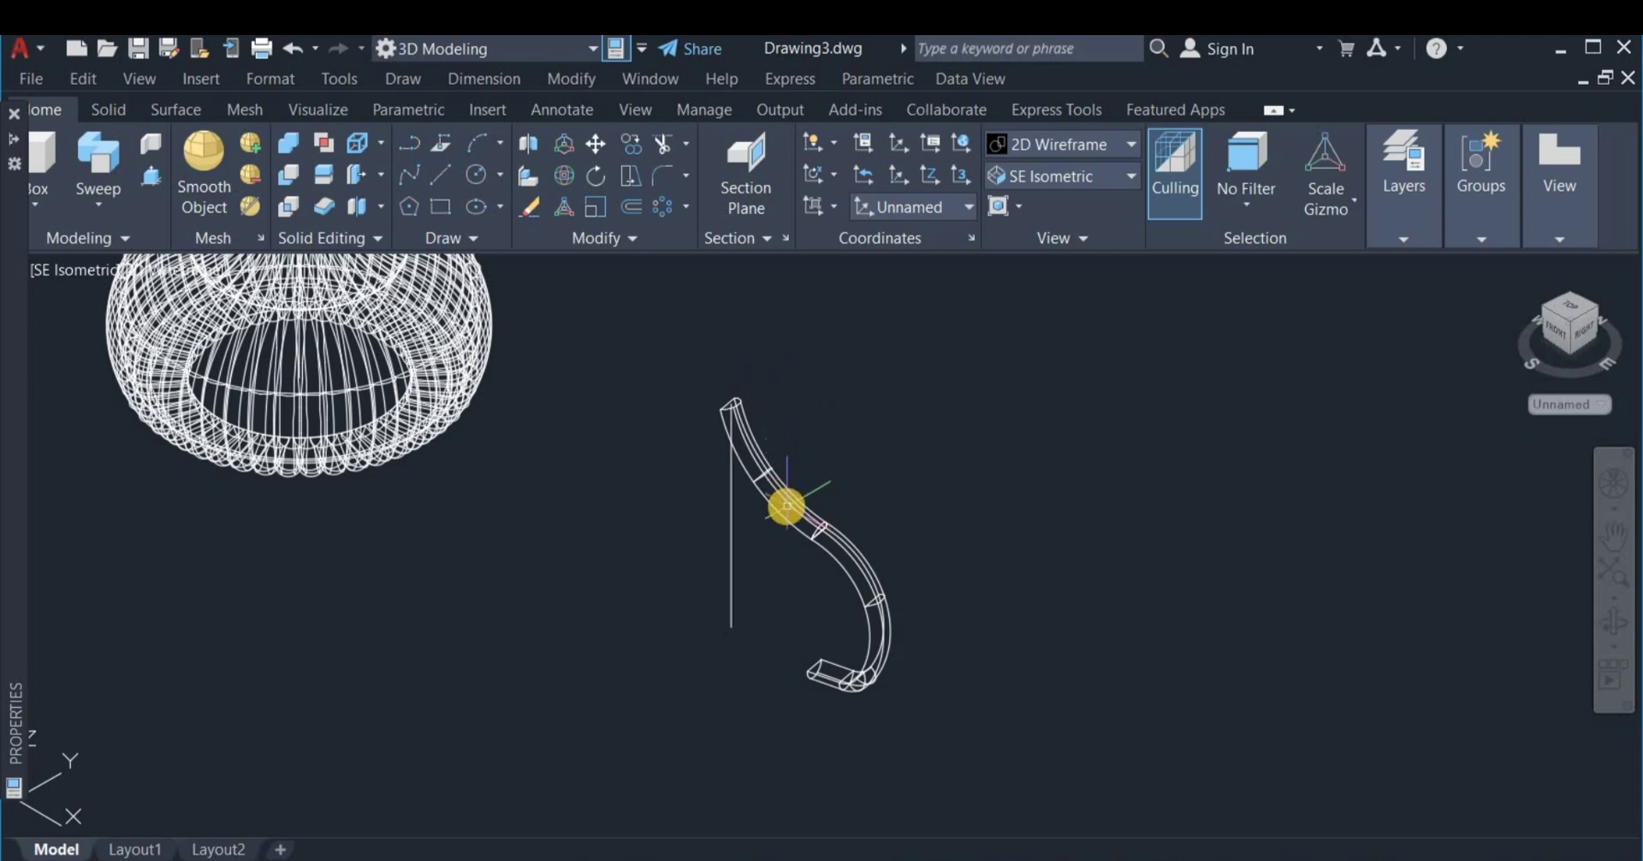
{"action": "left_click", "coordinate": [656, 207]}
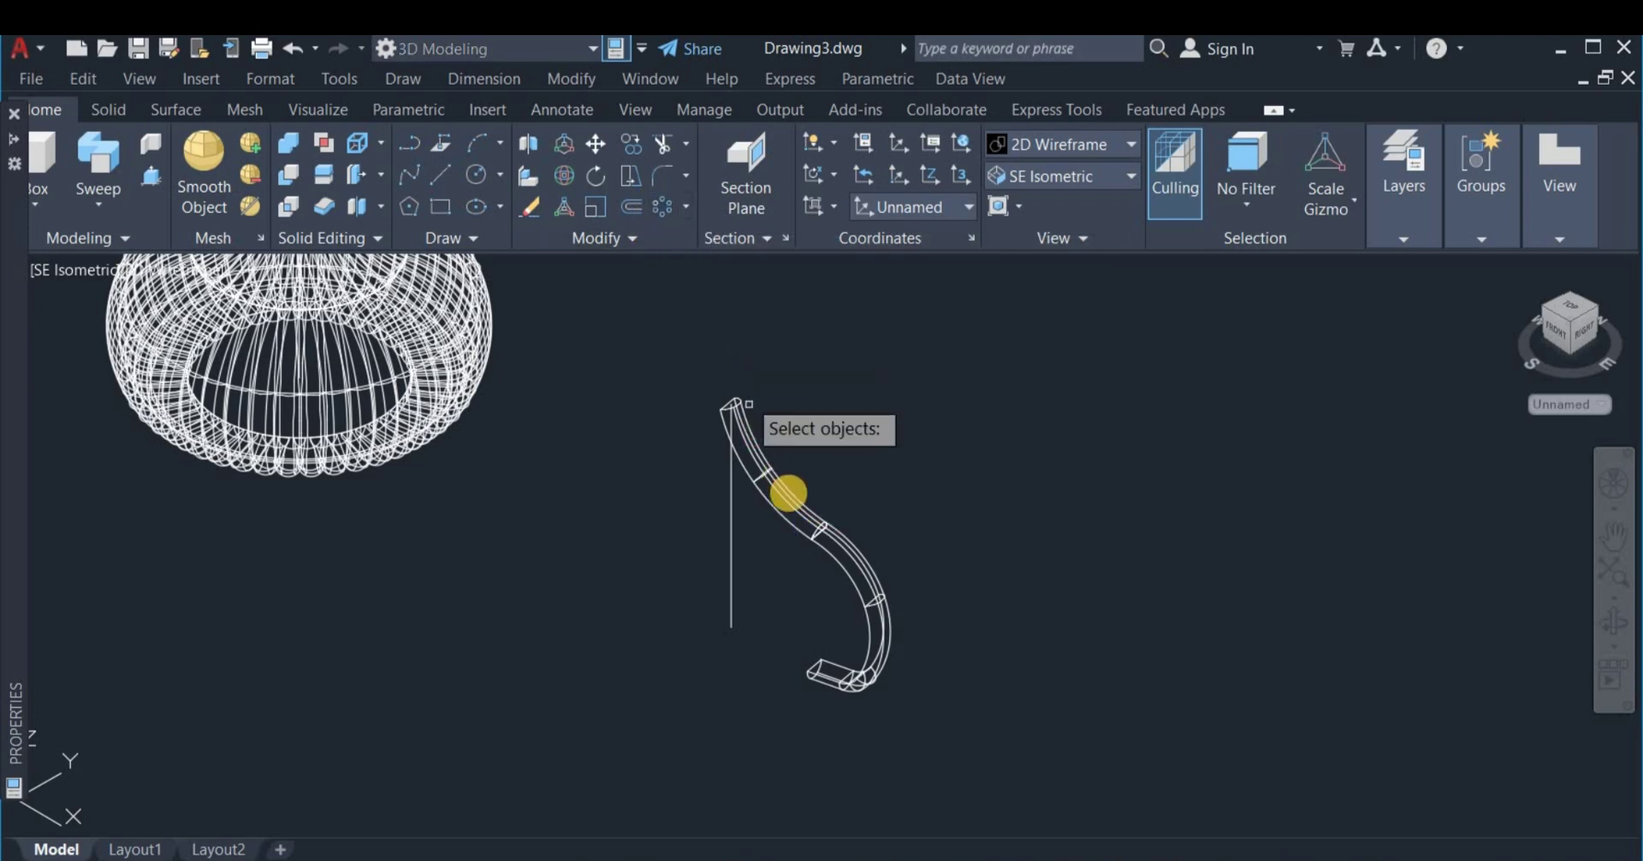
{"action": "key", "text": "Return"}
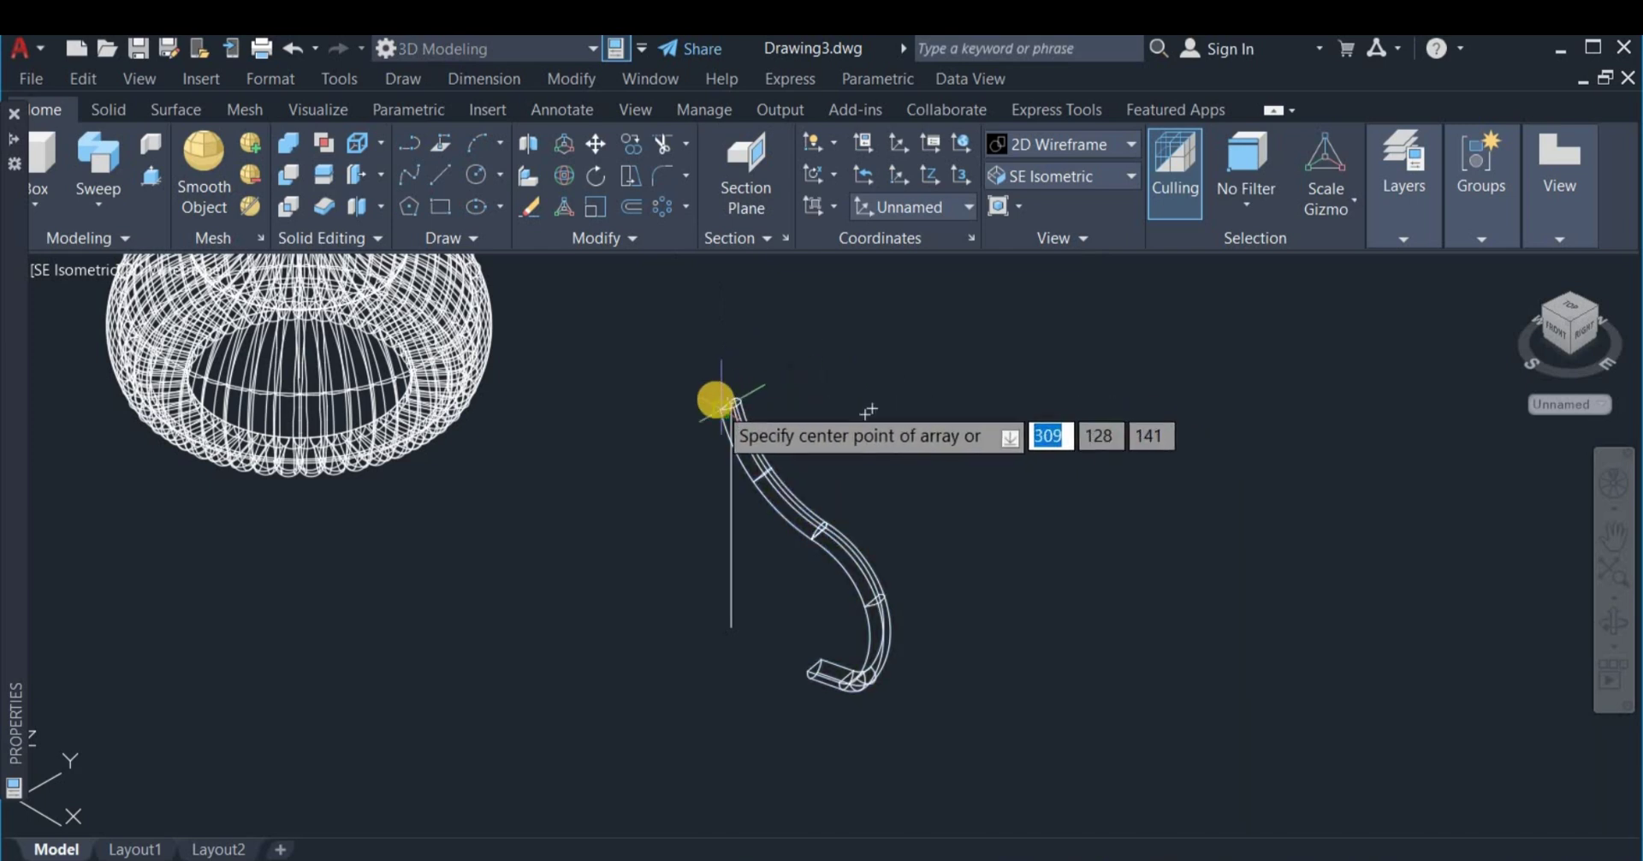
{"action": "scroll", "coordinate": [775, 364], "scroll_direction": "up", "scroll_amount": 4}
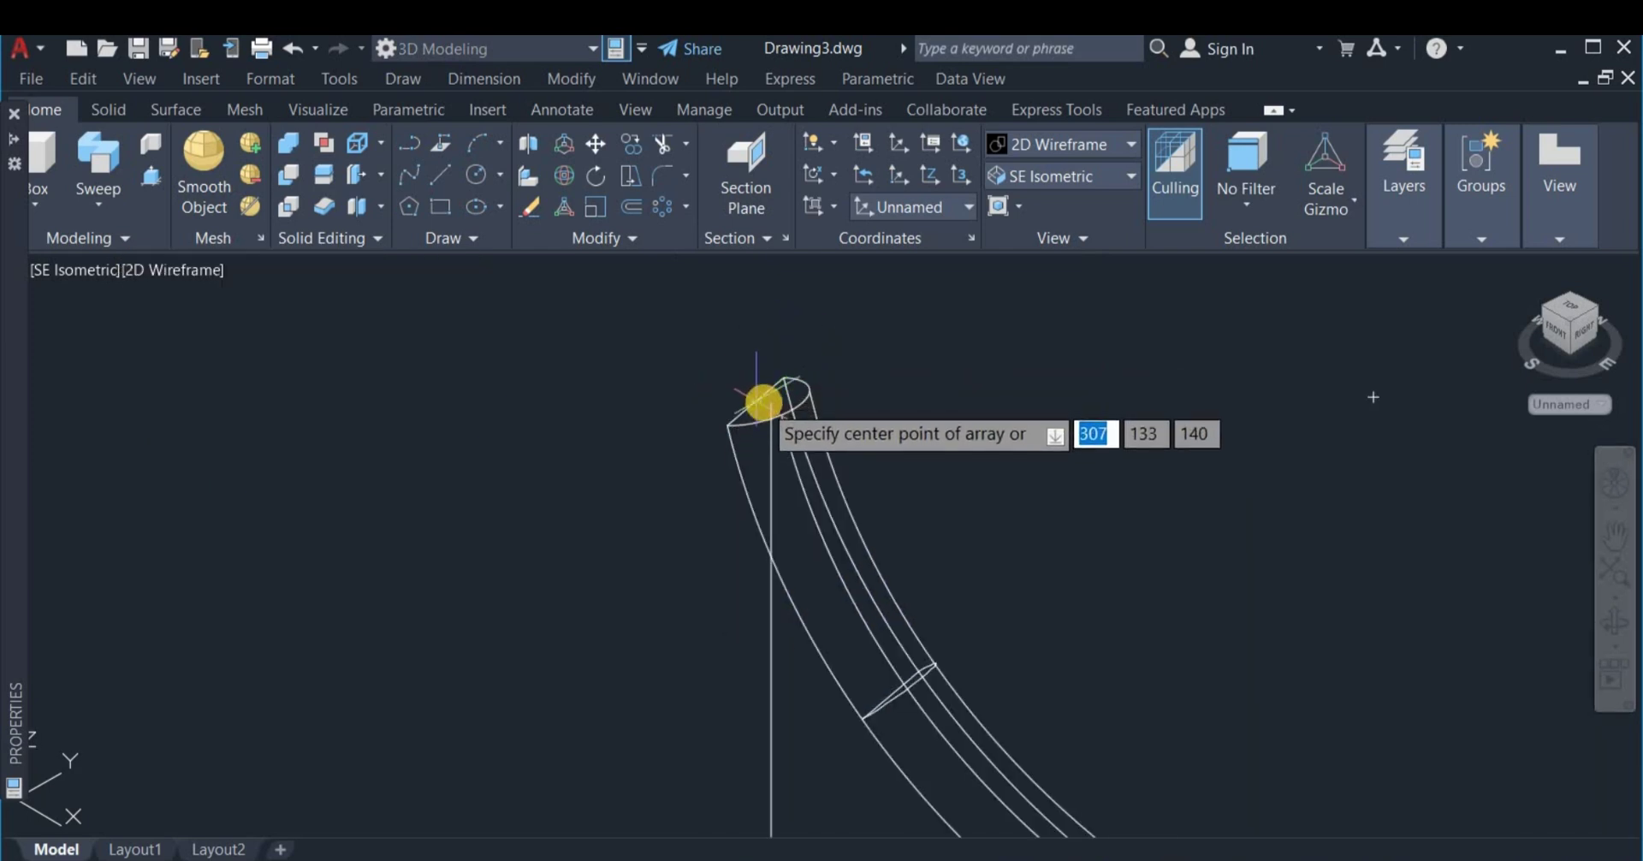
{"action": "scroll", "coordinate": [779, 377], "scroll_direction": "up", "scroll_amount": 3}
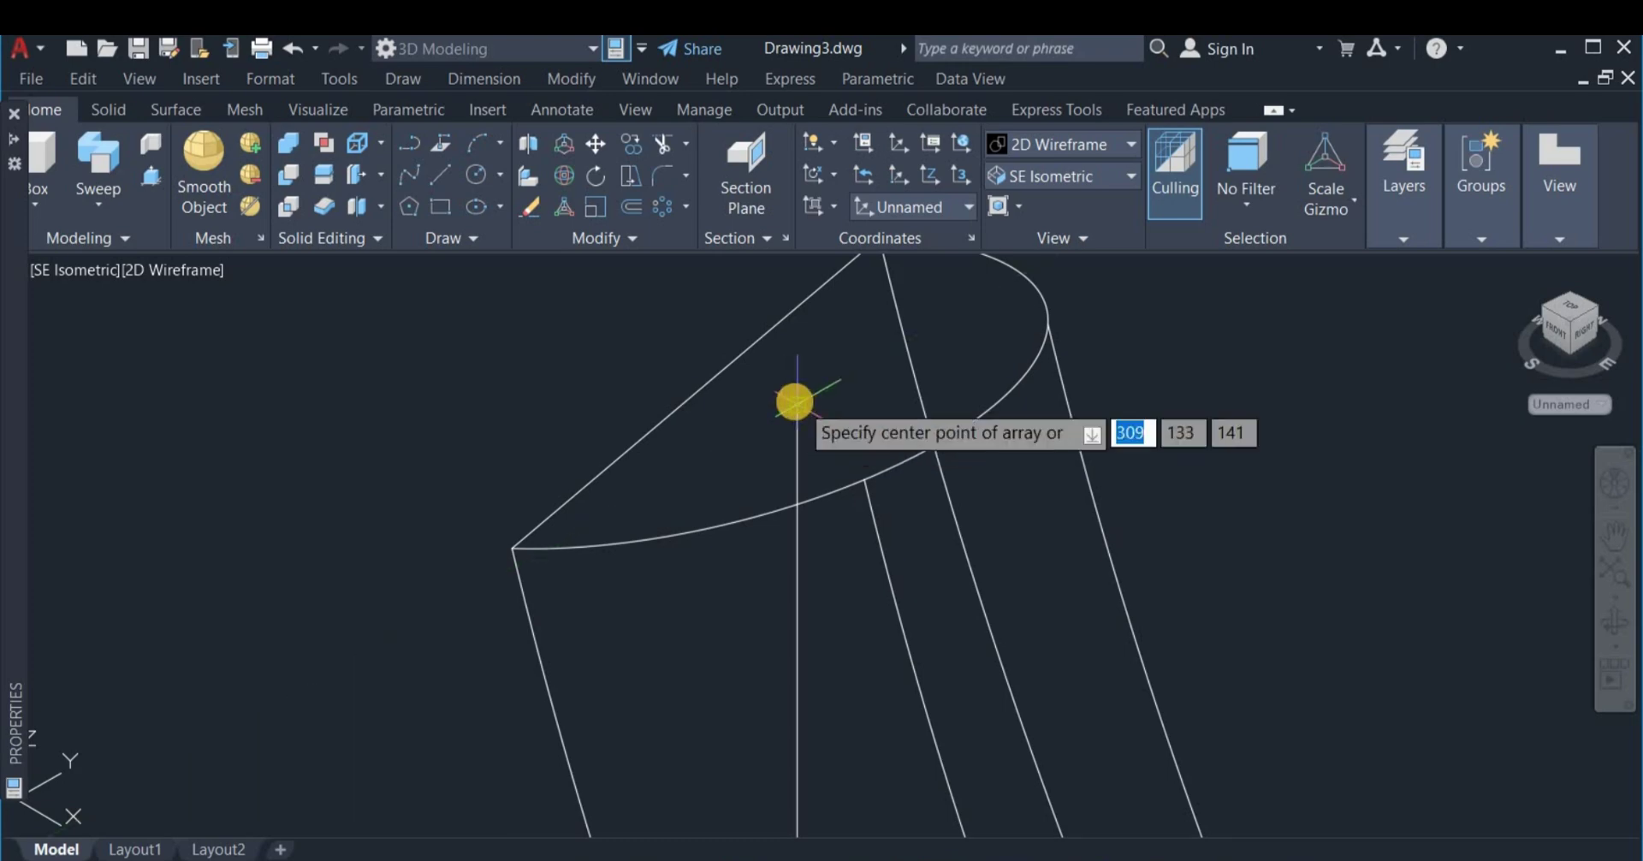
{"action": "left_click", "coordinate": [790, 400]}
{"action": "scroll", "coordinate": [790, 401], "scroll_direction": "down", "scroll_amount": 4}
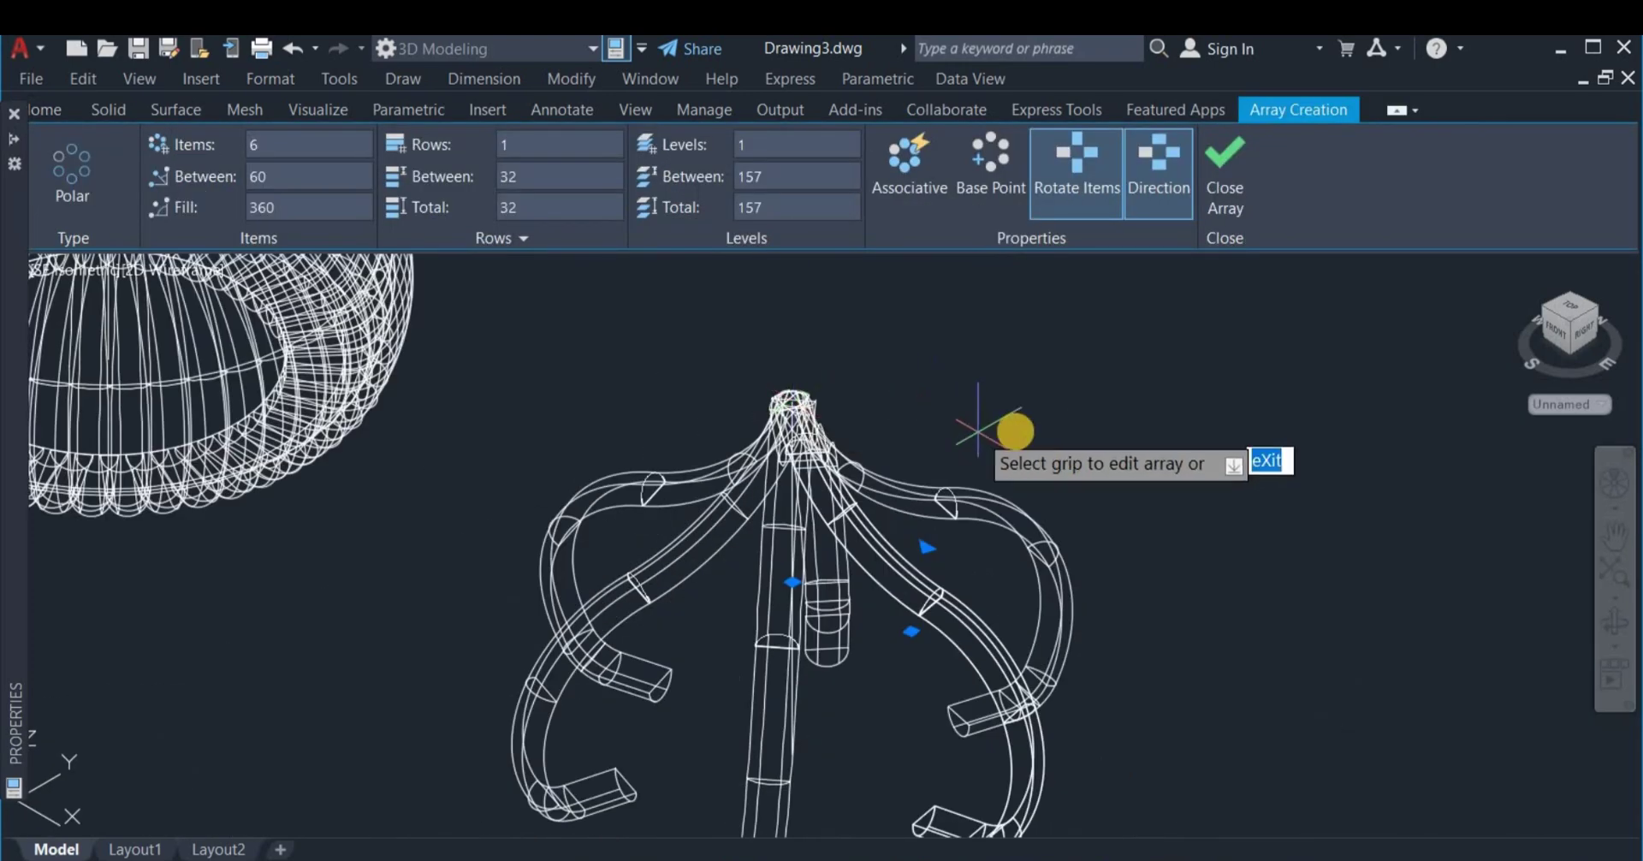
Set the number of items in the second stripe's polar array to 44
{"action": "right_click", "coordinate": [1030, 407]}
{"action": "left_click", "coordinate": [1099, 555]}
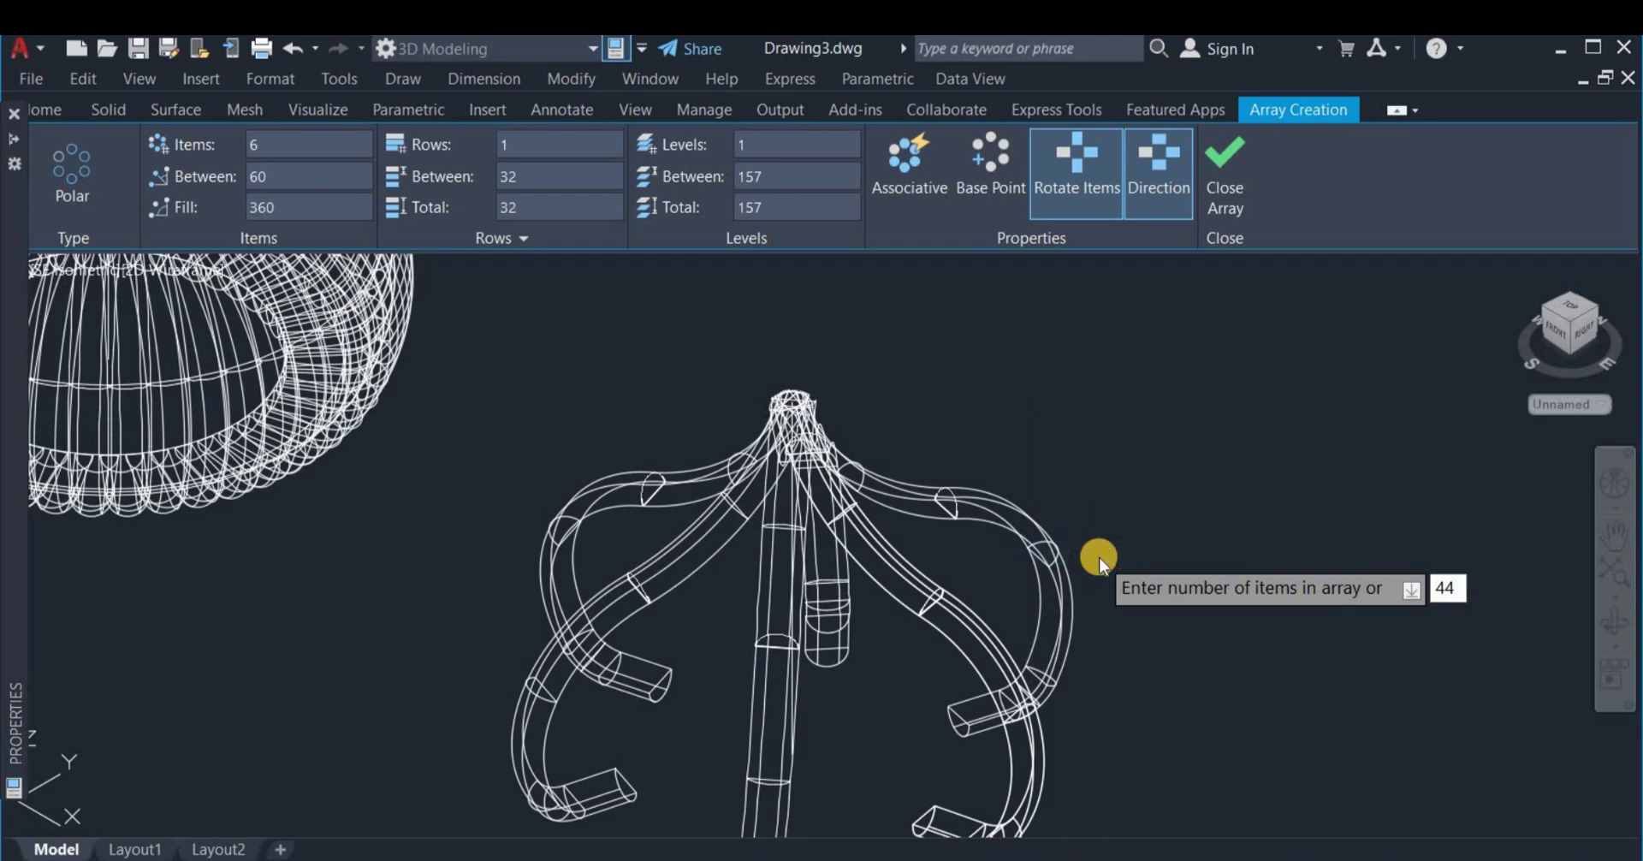
{"action": "key", "text": "Return"}
{"action": "scroll", "coordinate": [1098, 547], "scroll_direction": "down", "scroll_amount": 2}
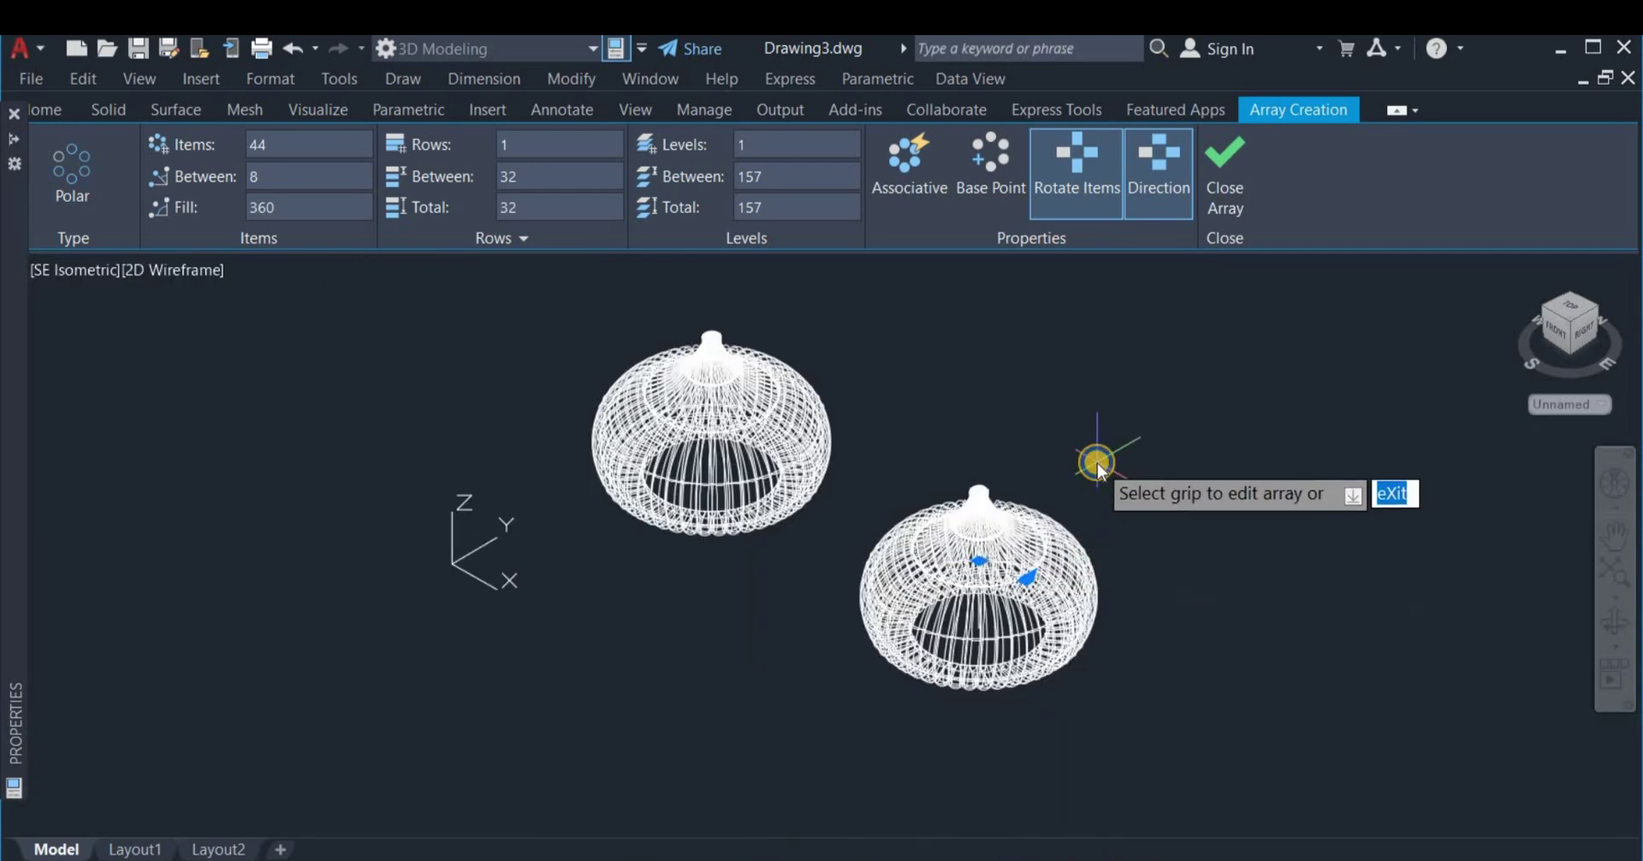
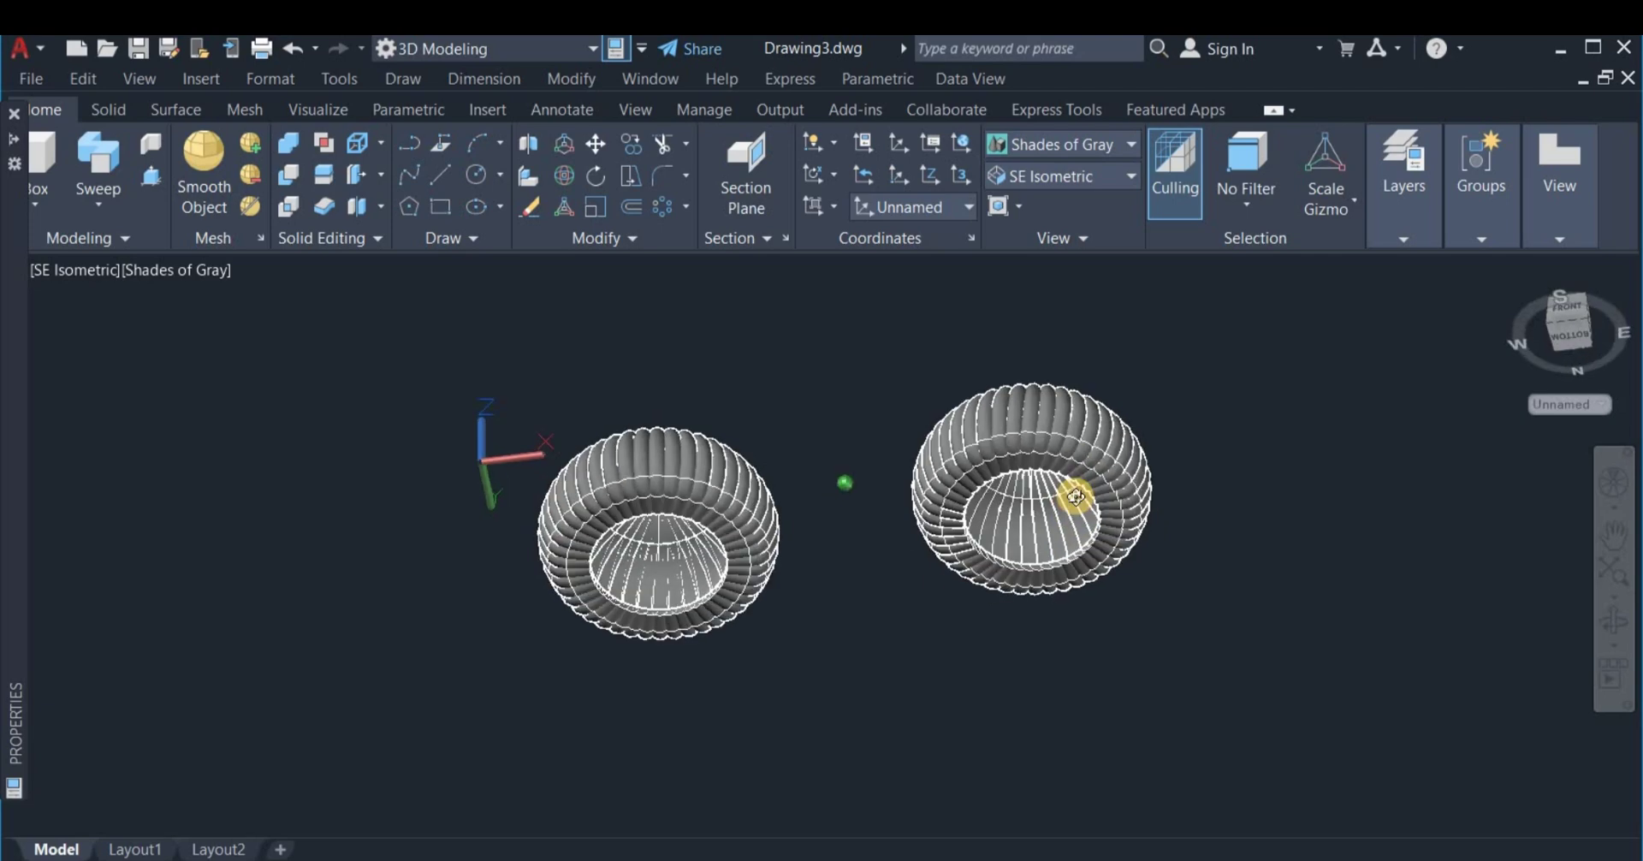
Inspect both domes from below and from the front, and switch the visual style to Realistic
{"action": "scroll", "coordinate": [1082, 492], "scroll_direction": "up", "scroll_amount": 6}
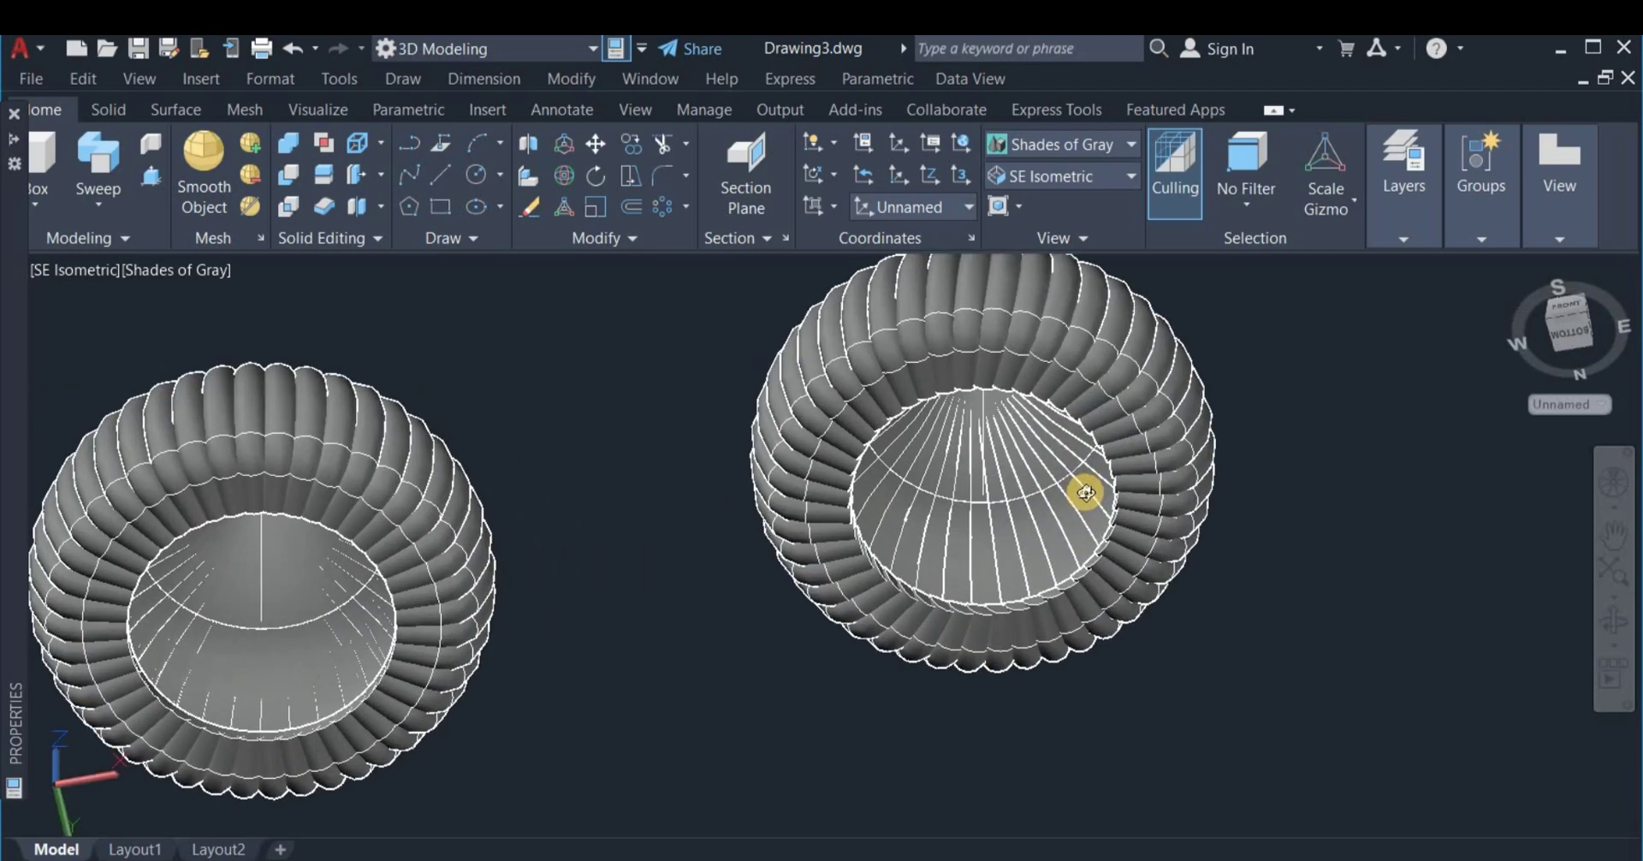
{"action": "scroll", "coordinate": [1085, 492], "scroll_direction": "down", "scroll_amount": 3}
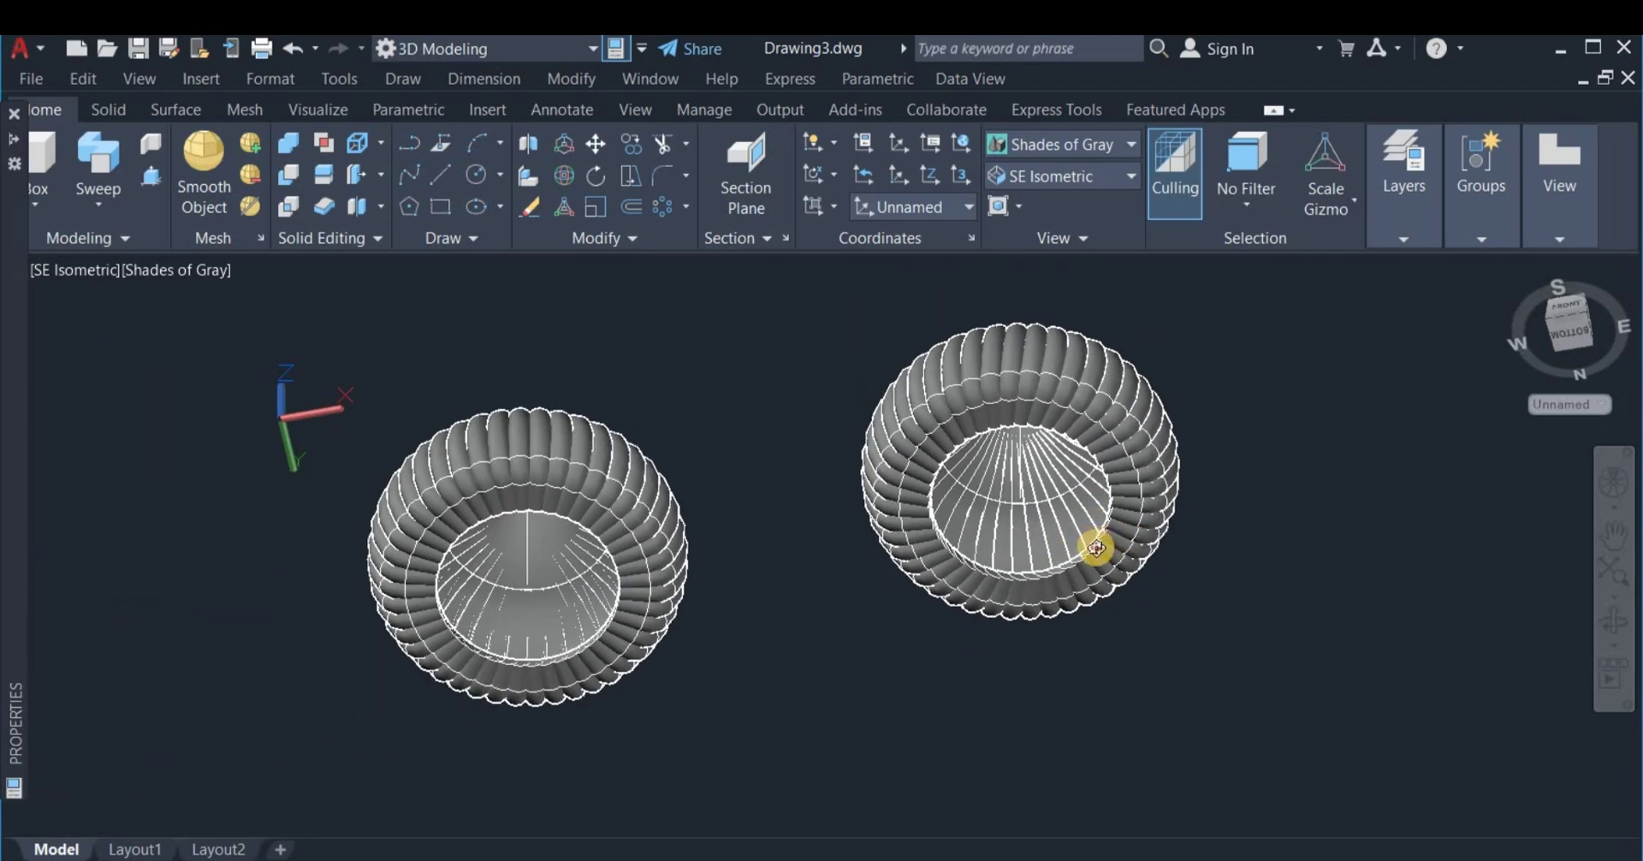
{"action": "left_click_drag", "start_coordinate": [1093, 547], "coordinate": [813, 632]}
{"action": "right_click", "coordinate": [815, 631]}
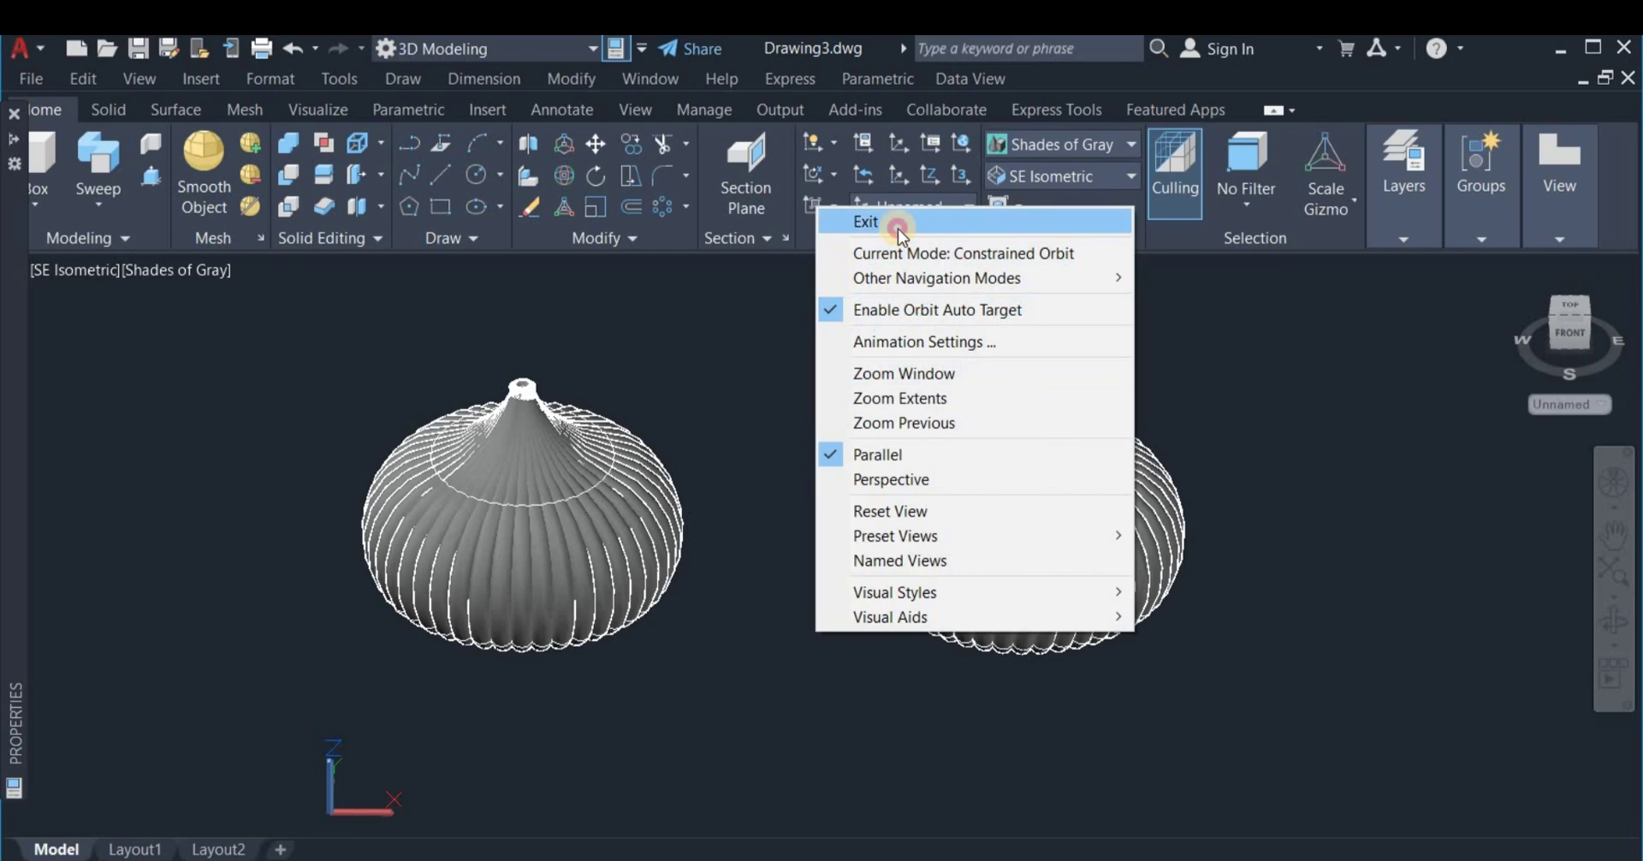
{"action": "left_click", "coordinate": [897, 229]}
{"action": "left_click", "coordinate": [1001, 146]}
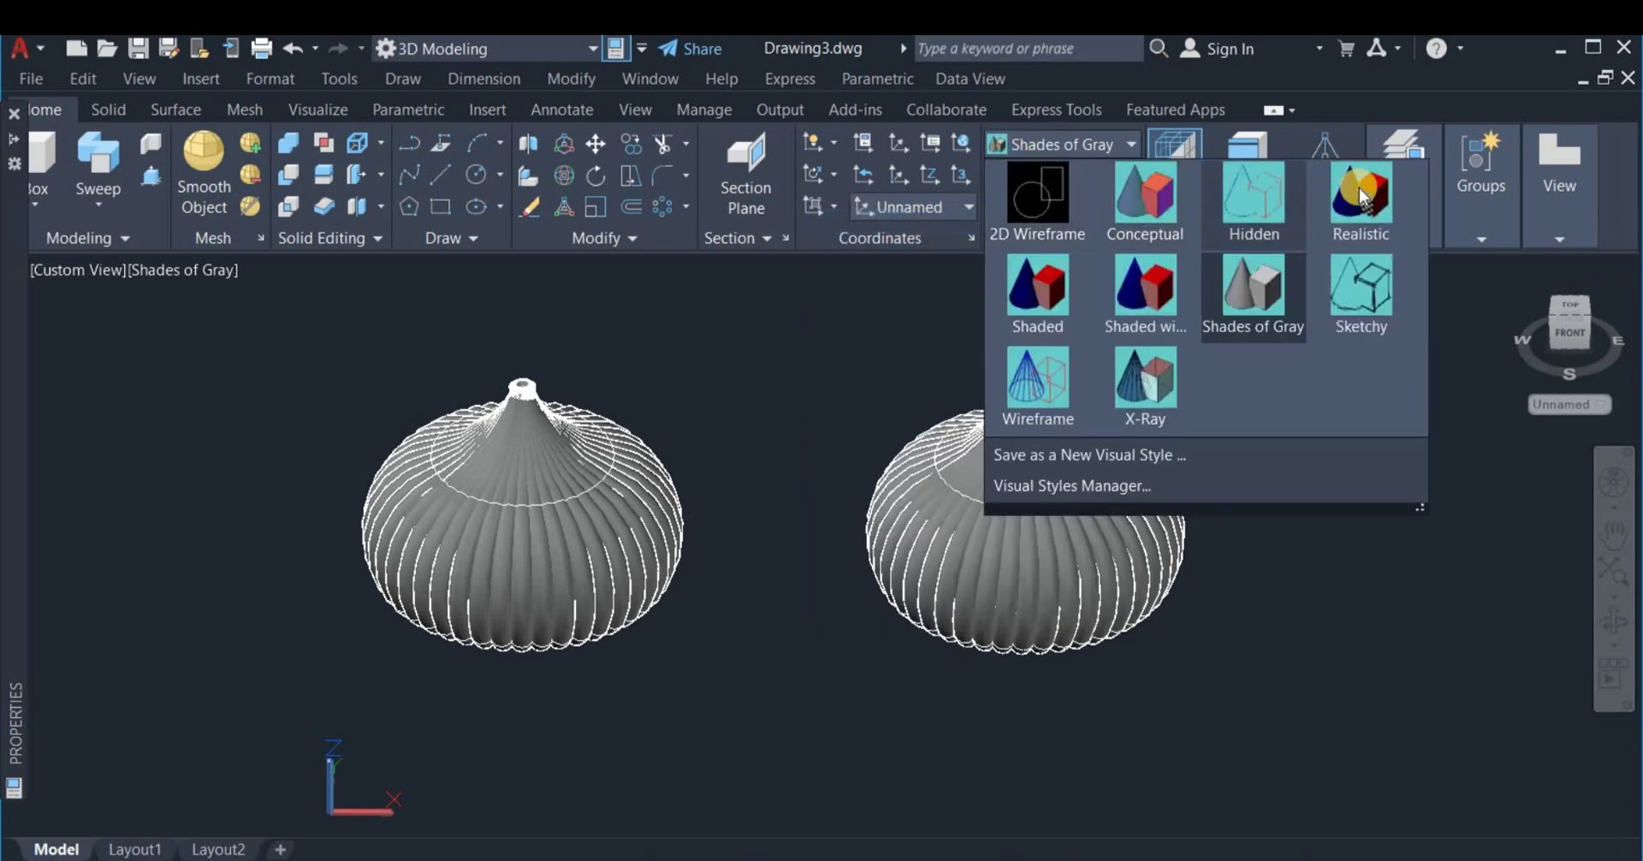
{"action": "left_click", "coordinate": [1362, 202]}
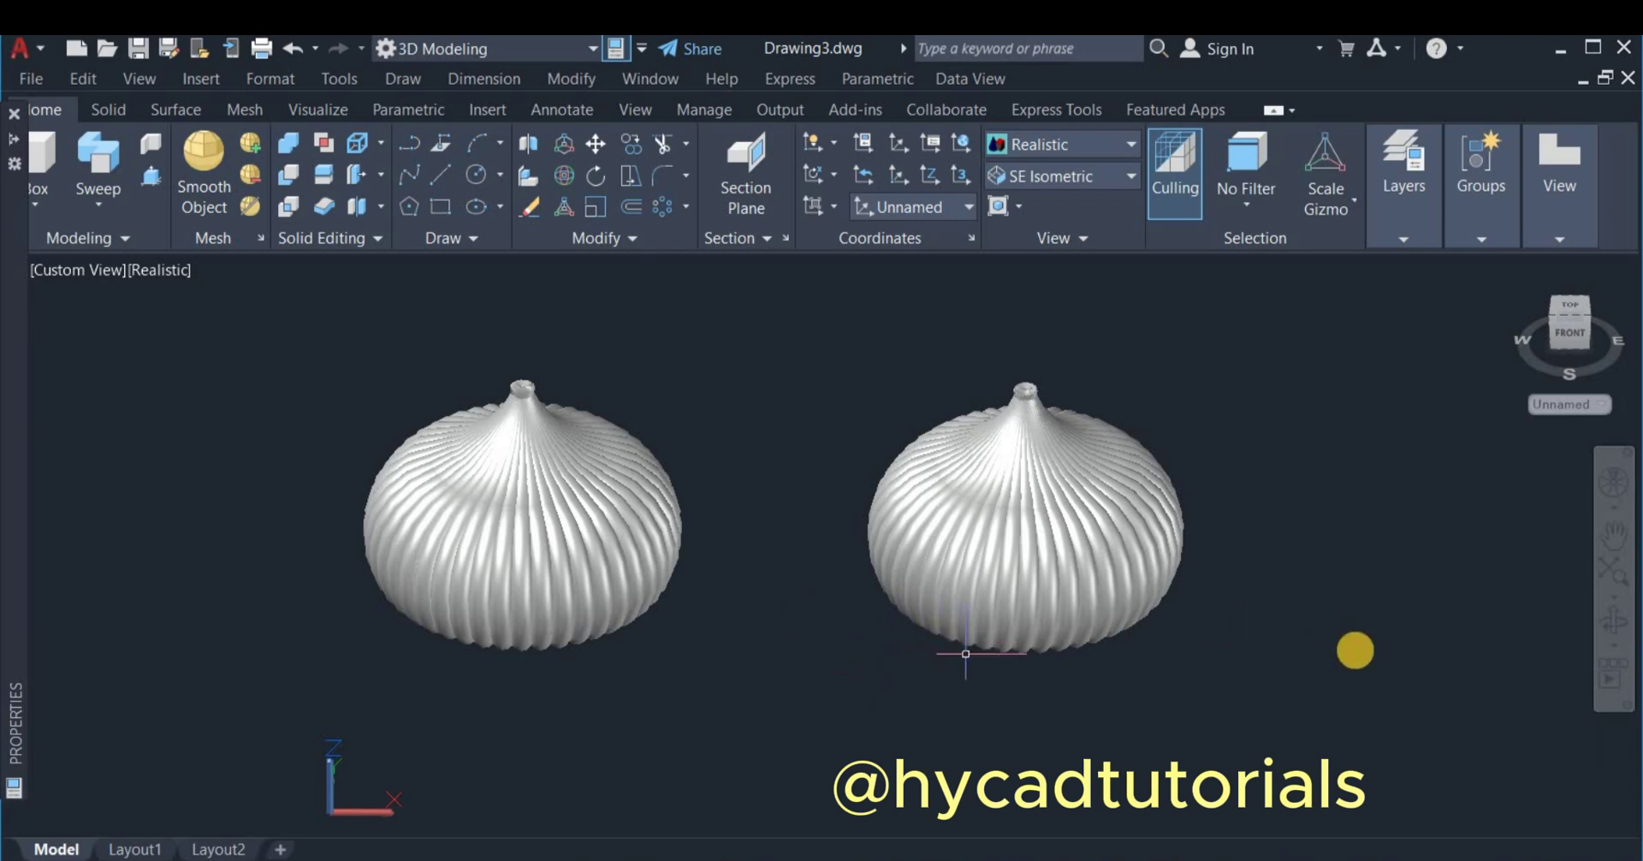
Select every other stripe around the first dome from its underside and set their color to Green
{"action": "left_click", "coordinate": [1604, 638]}
{"action": "left_click_drag", "start_coordinate": [808, 628], "coordinate": [744, 485]}
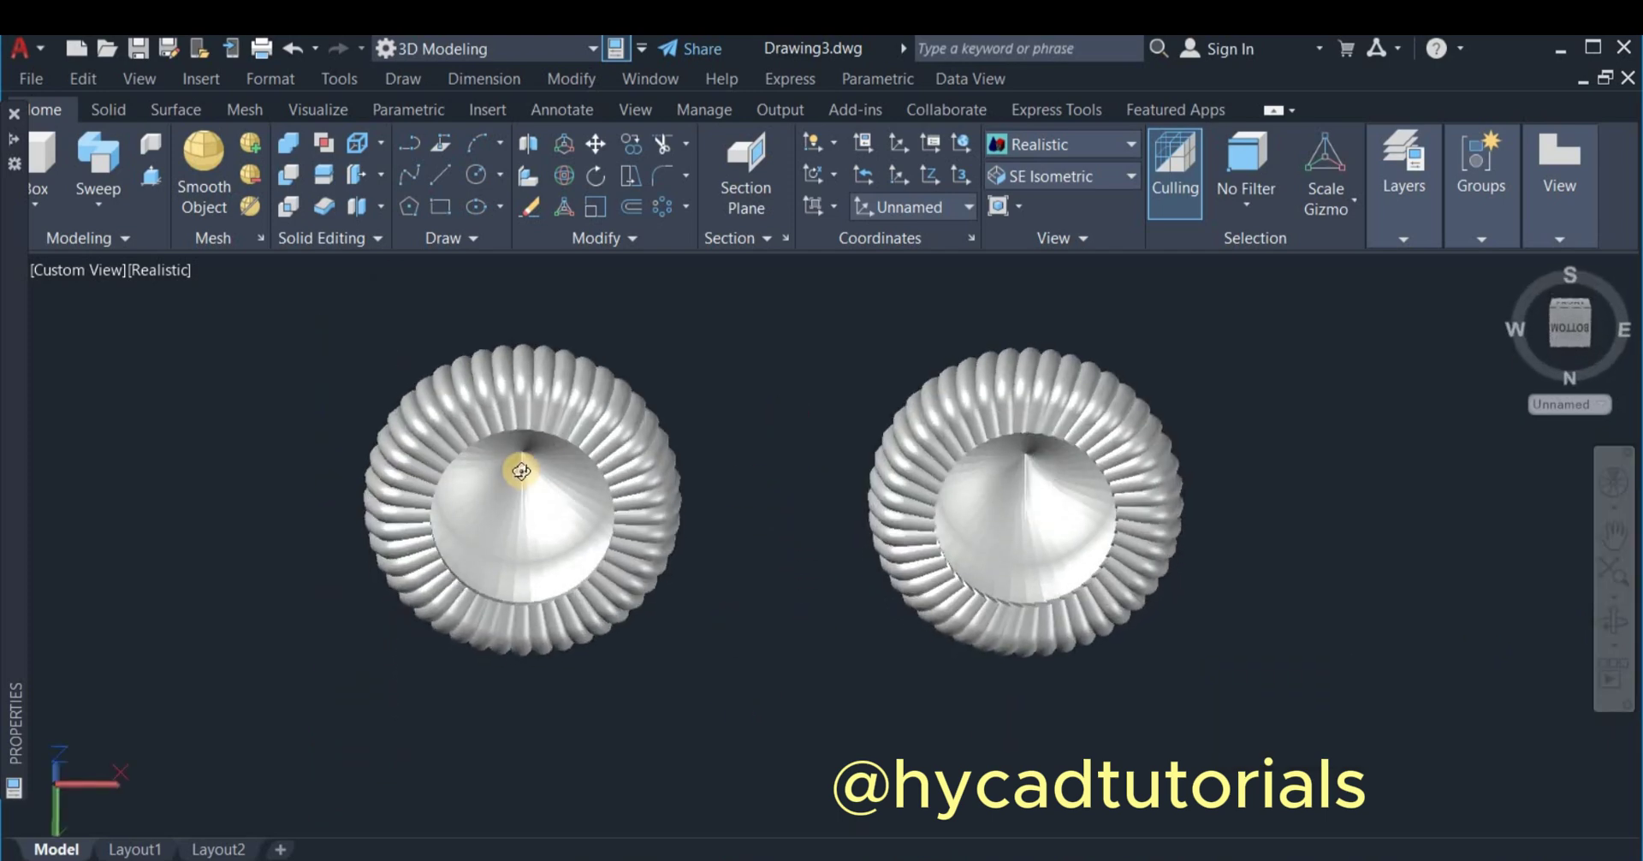
{"action": "scroll", "coordinate": [524, 466], "scroll_direction": "up", "scroll_amount": 3}
{"action": "right_click", "coordinate": [805, 336]}
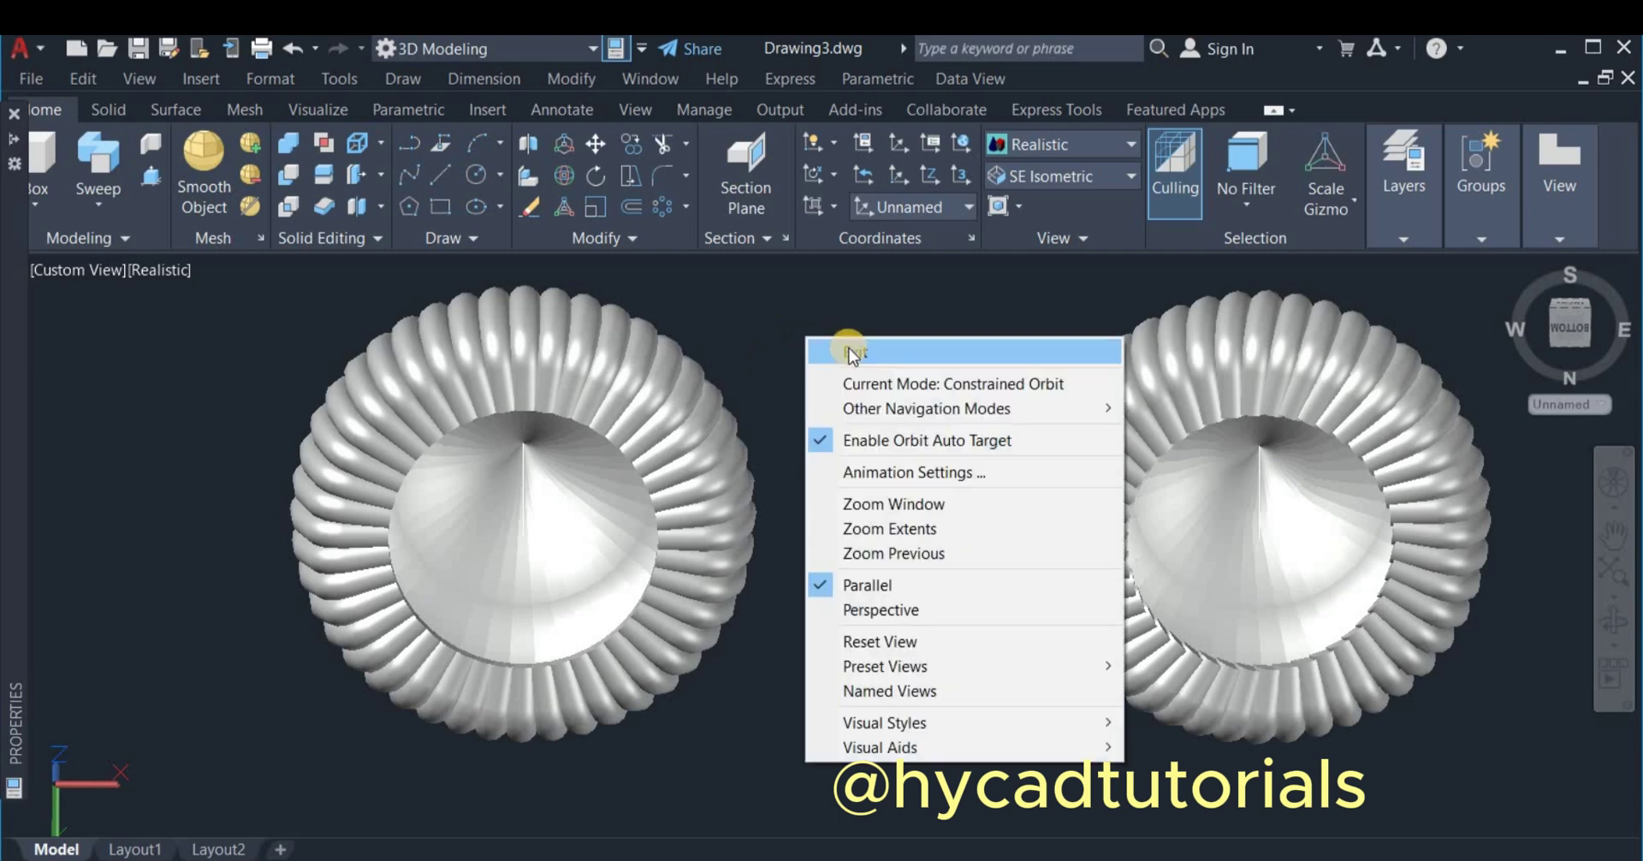
{"action": "left_click", "coordinate": [849, 348]}
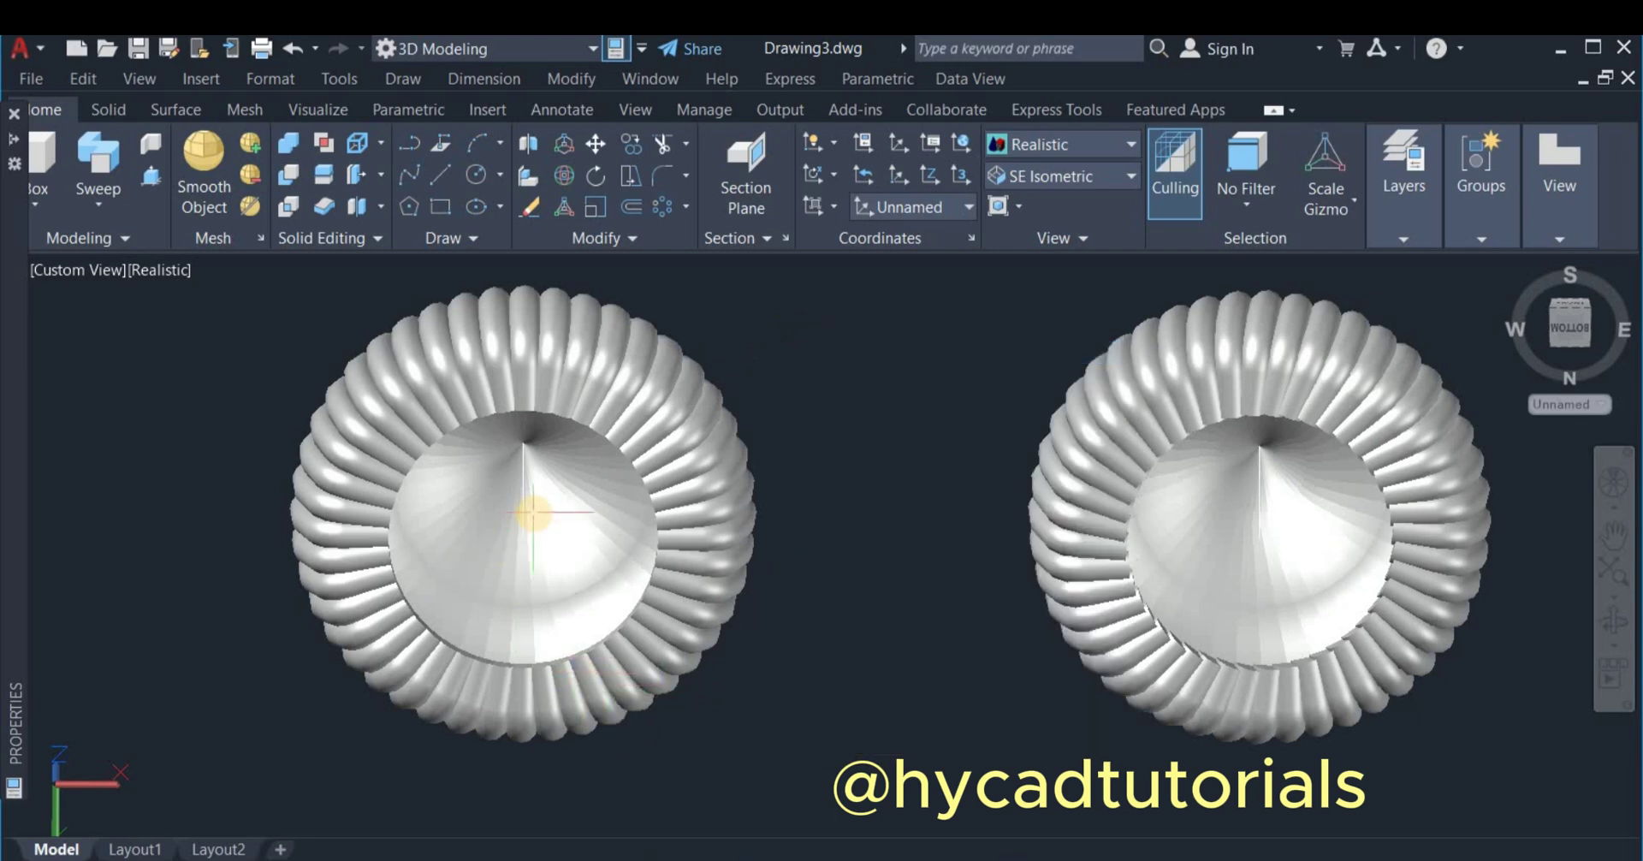
{"action": "scroll", "coordinate": [532, 511], "scroll_direction": "up", "scroll_amount": 2}
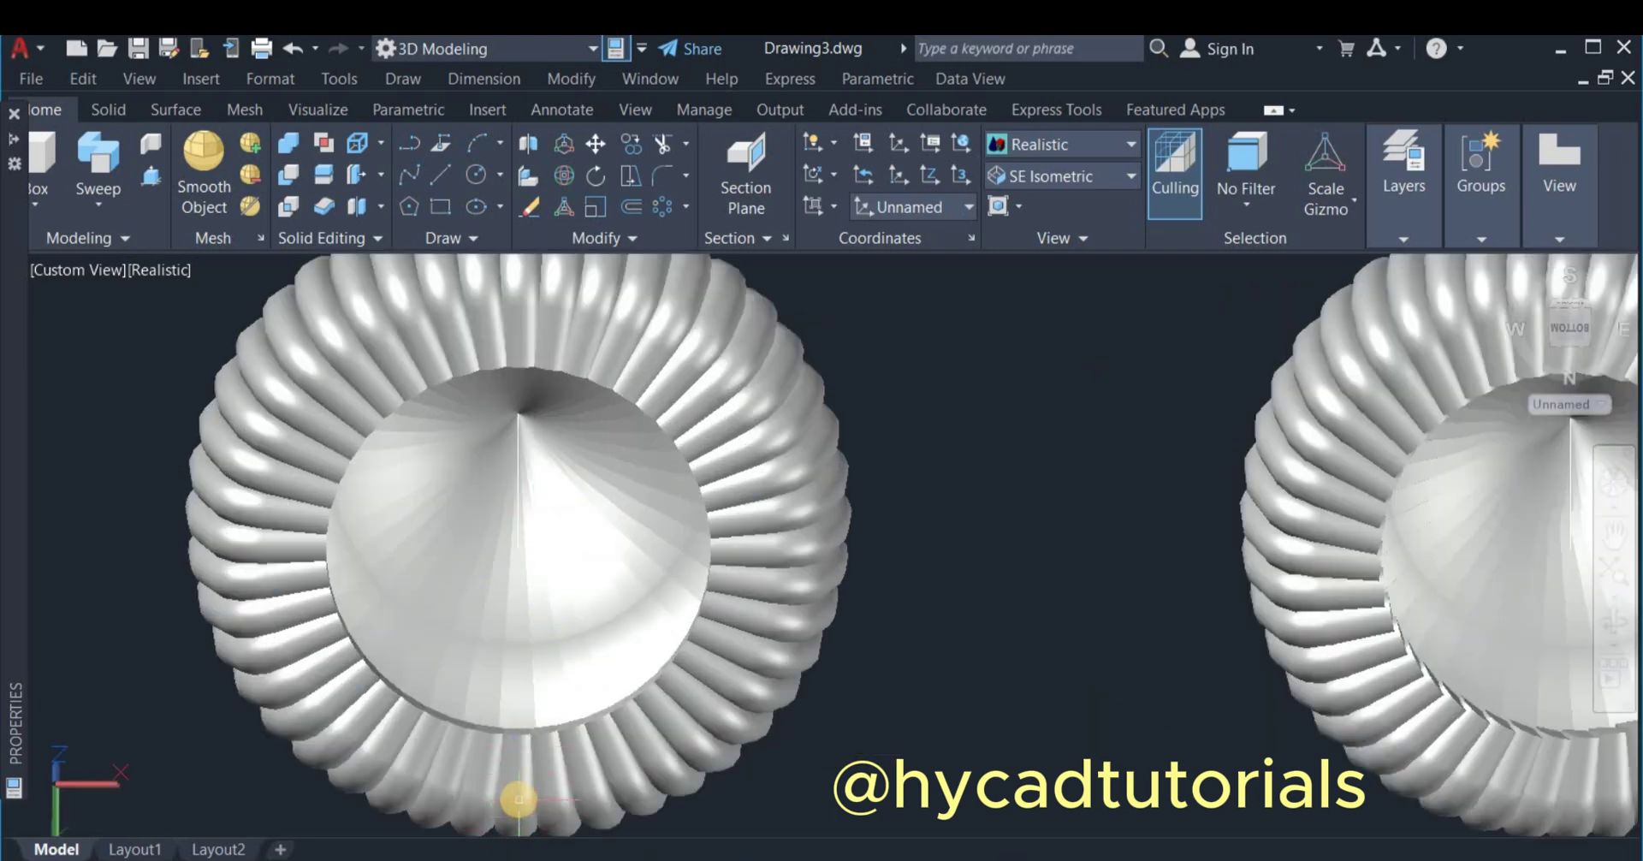
{"action": "left_click", "coordinate": [518, 790]}
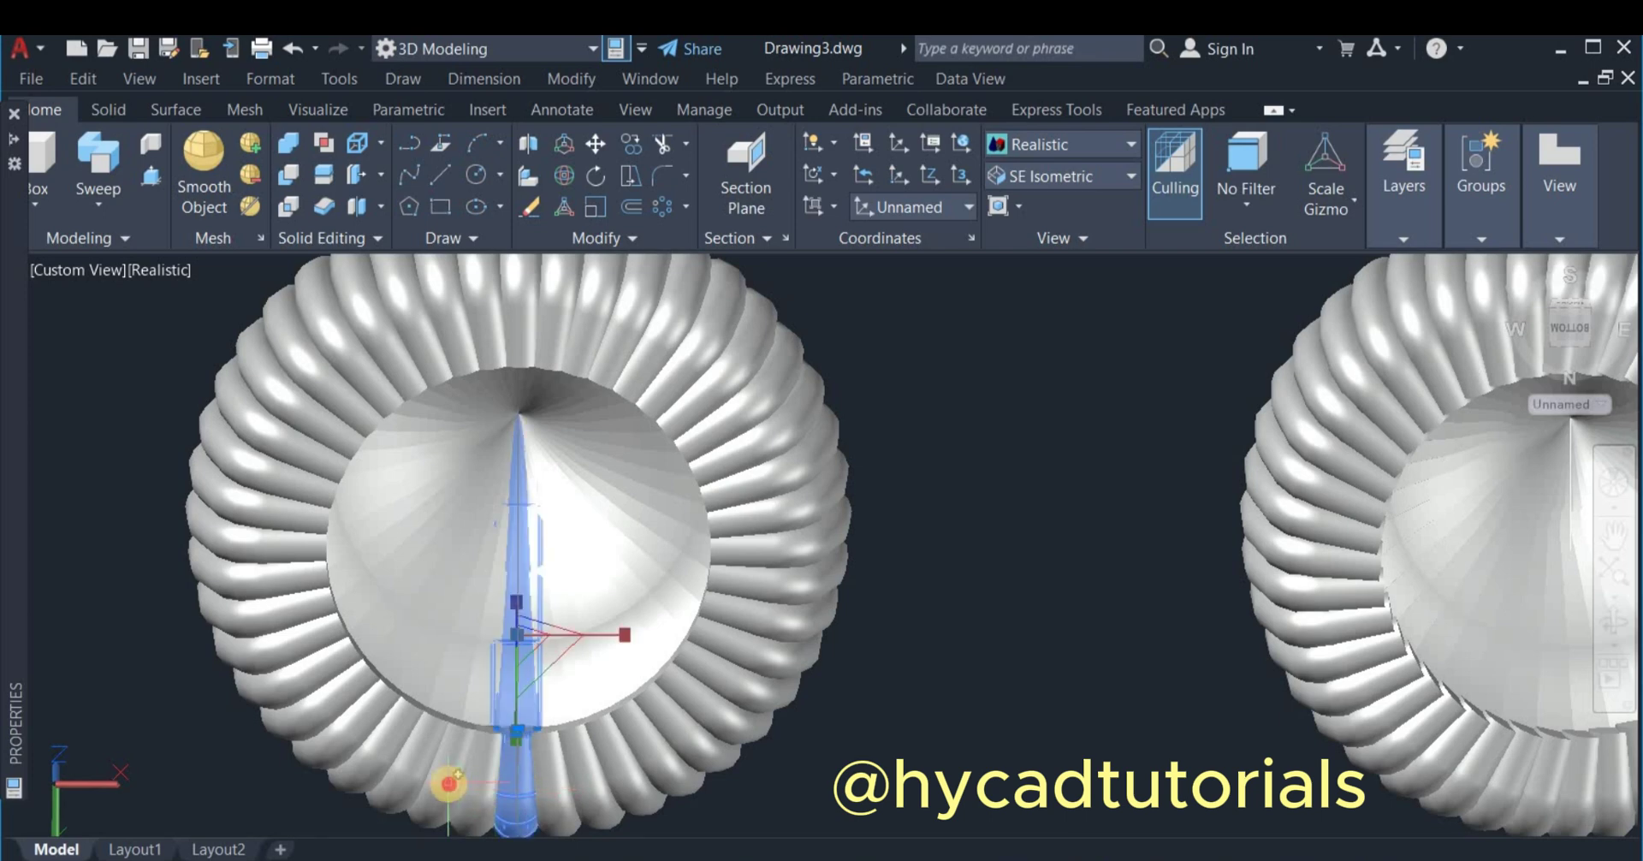
{"action": "left_click", "coordinate": [448, 783]}
{"action": "left_click", "coordinate": [378, 766]}
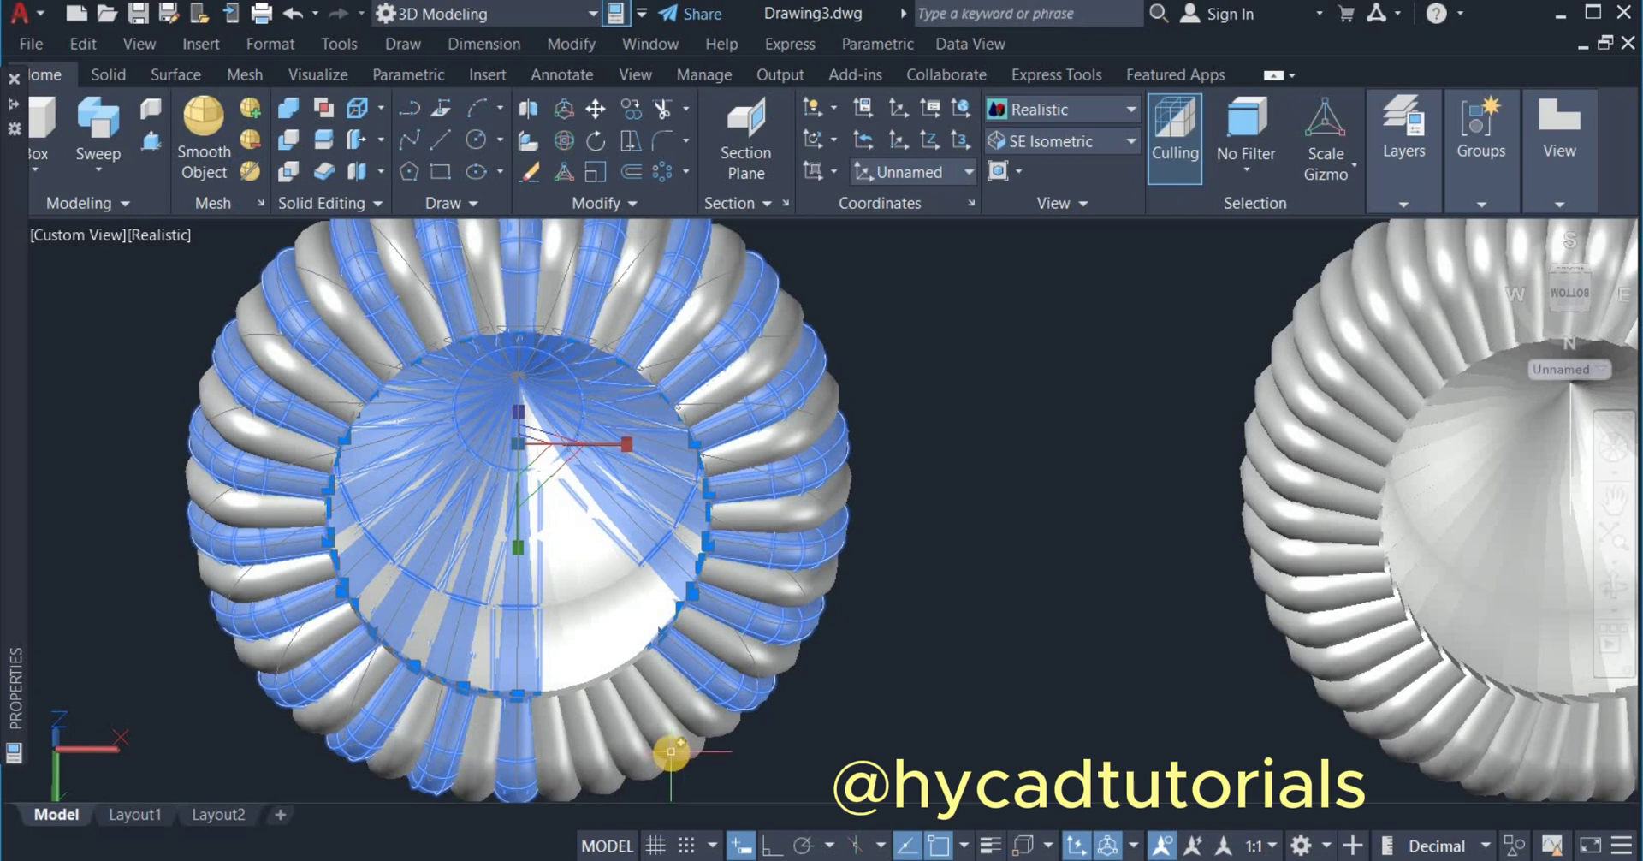
{"action": "left_click", "coordinate": [671, 751]}
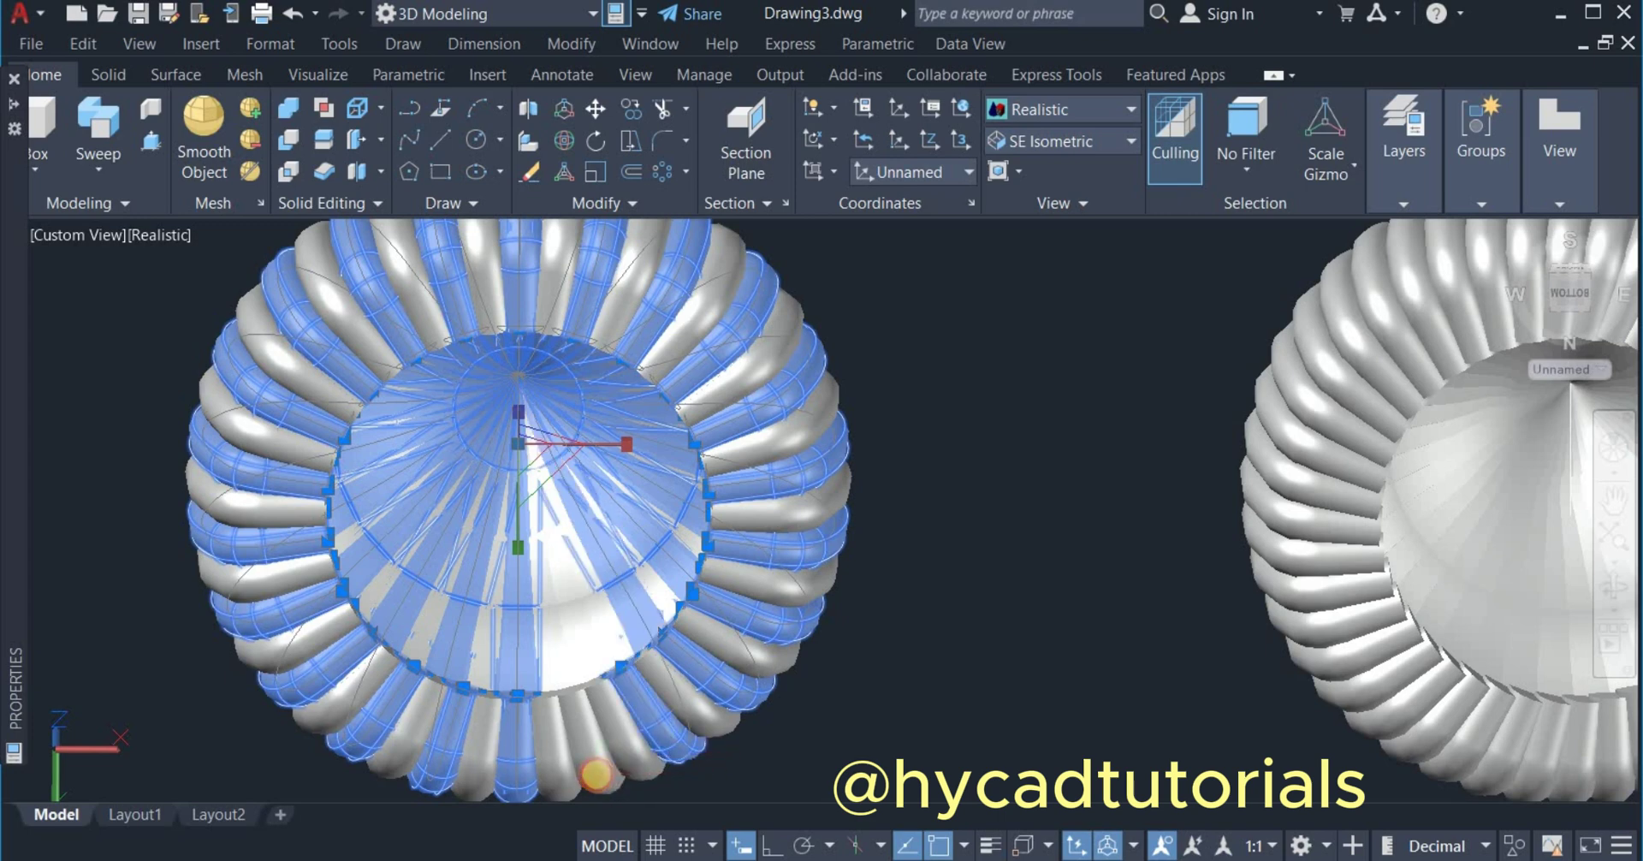
{"action": "right_click", "coordinate": [938, 400]}
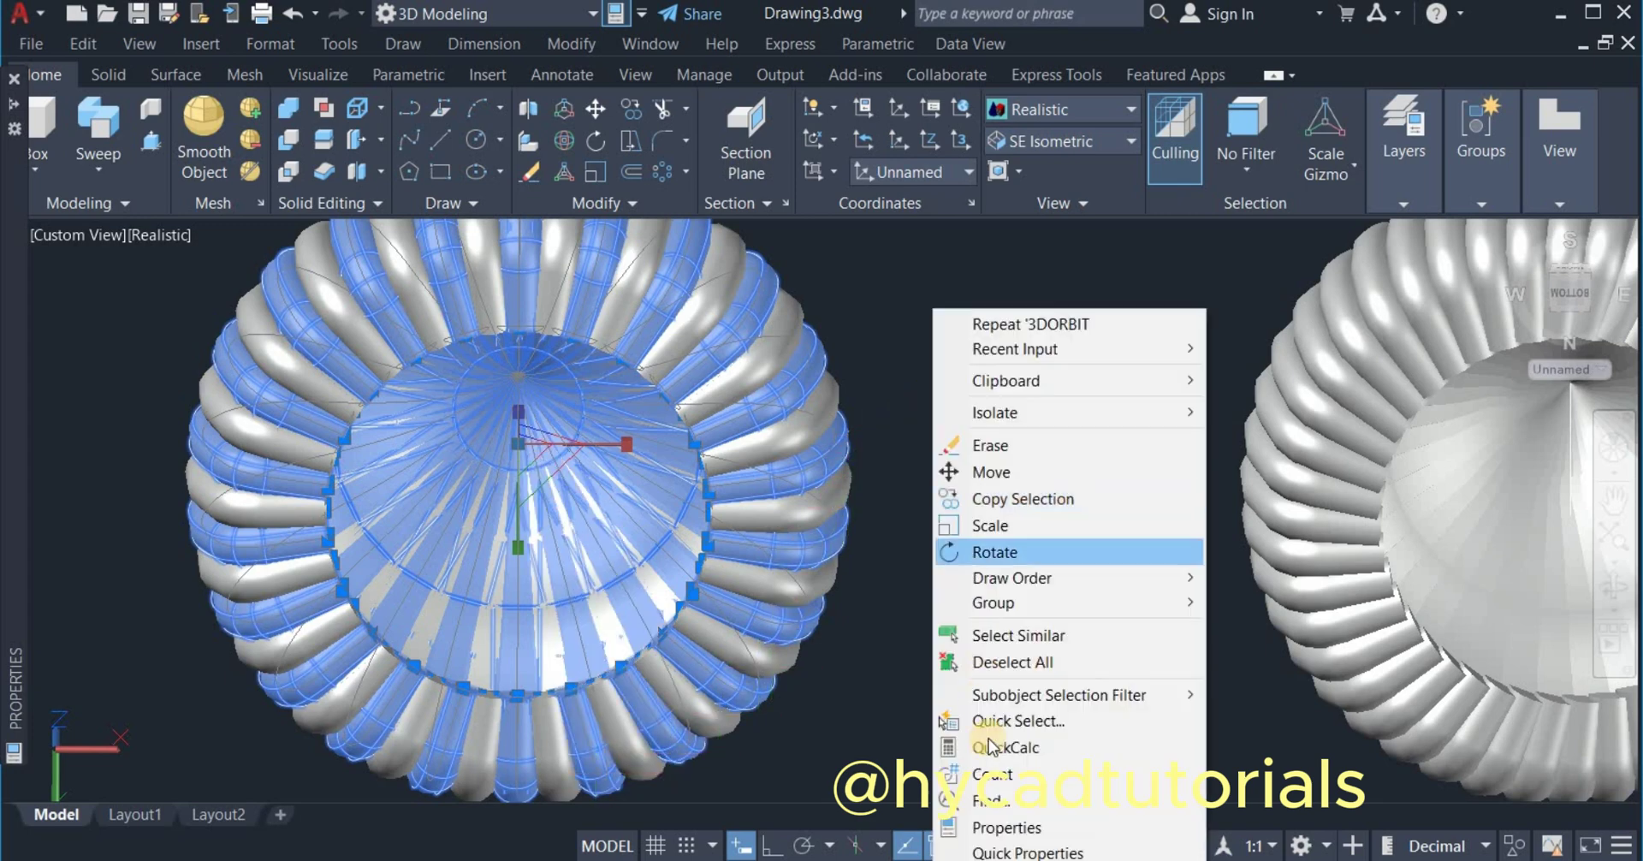
{"action": "left_click", "coordinate": [1006, 827]}
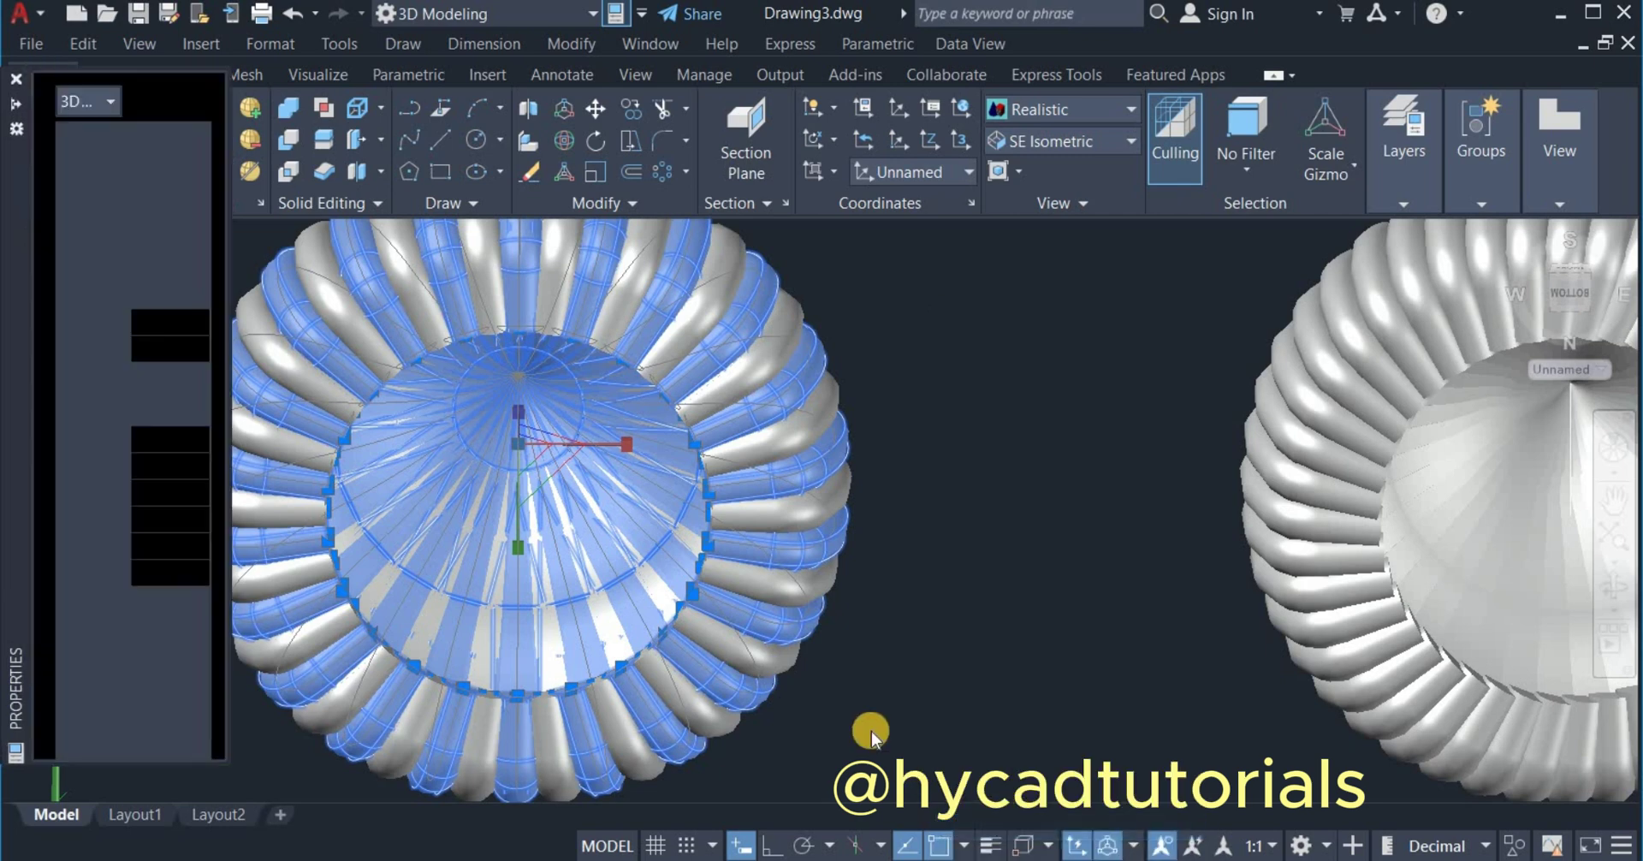
{"action": "left_click", "coordinate": [141, 164]}
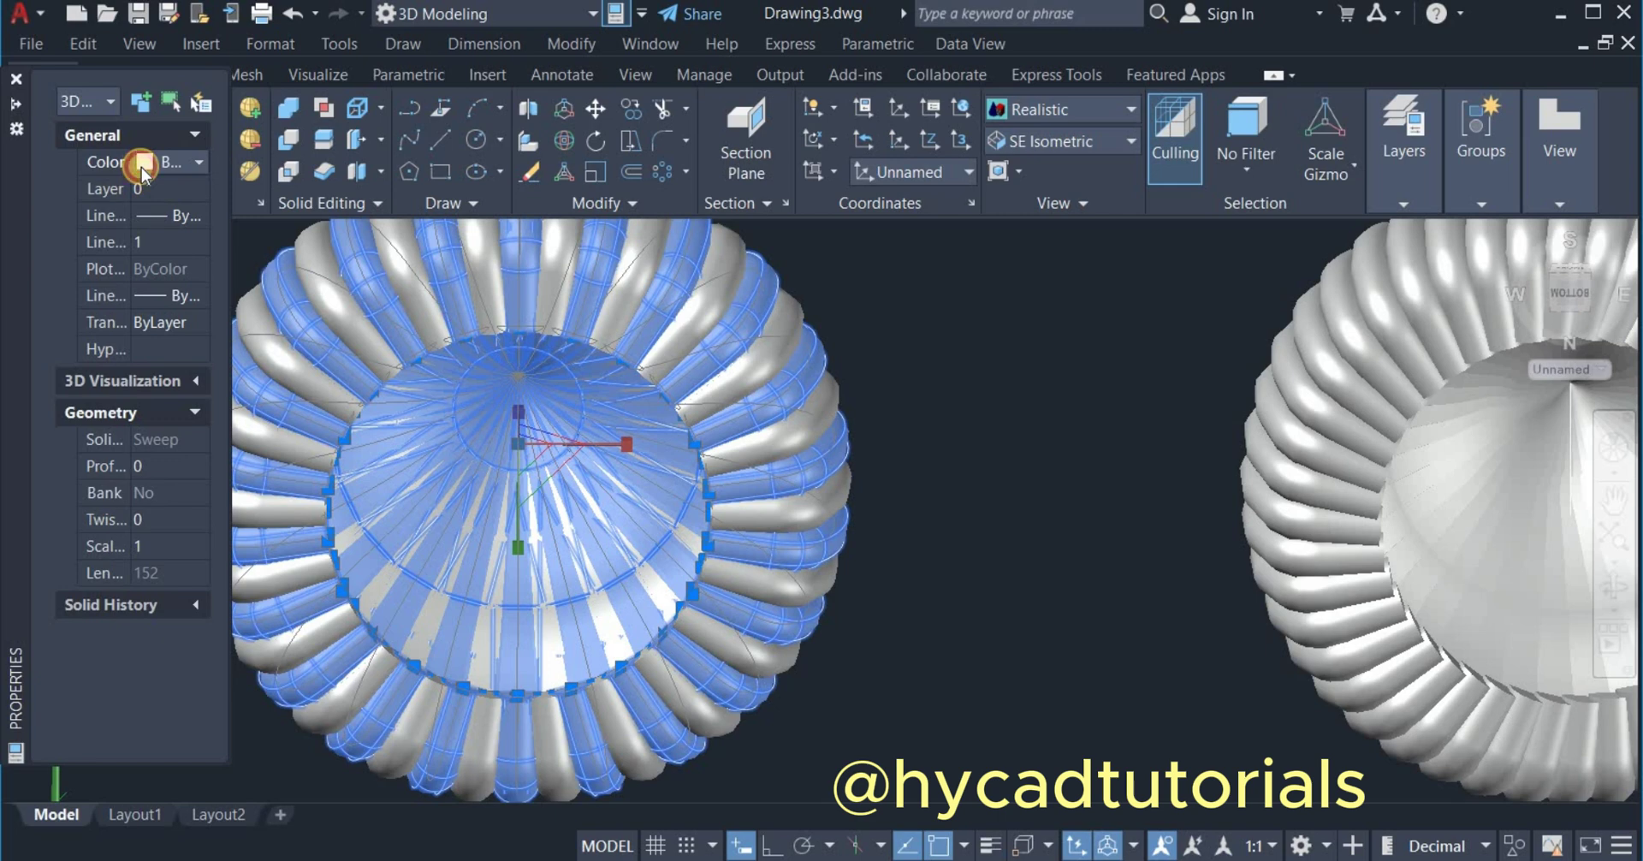
{"action": "left_click", "coordinate": [141, 166]}
{"action": "left_click", "coordinate": [152, 274]}
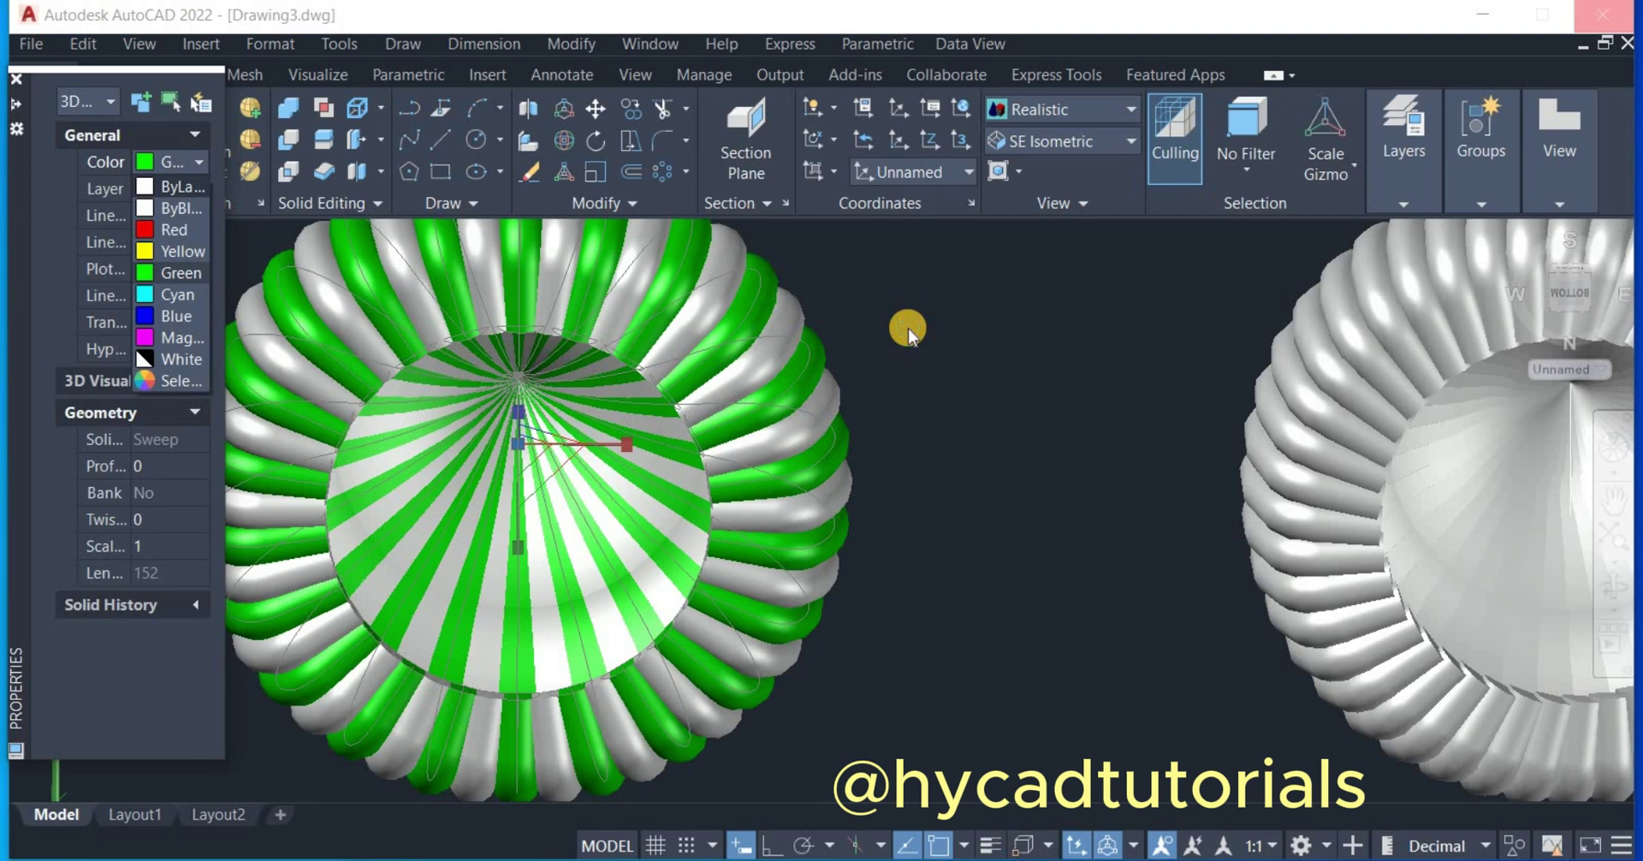
{"action": "left_click", "coordinate": [907, 330]}
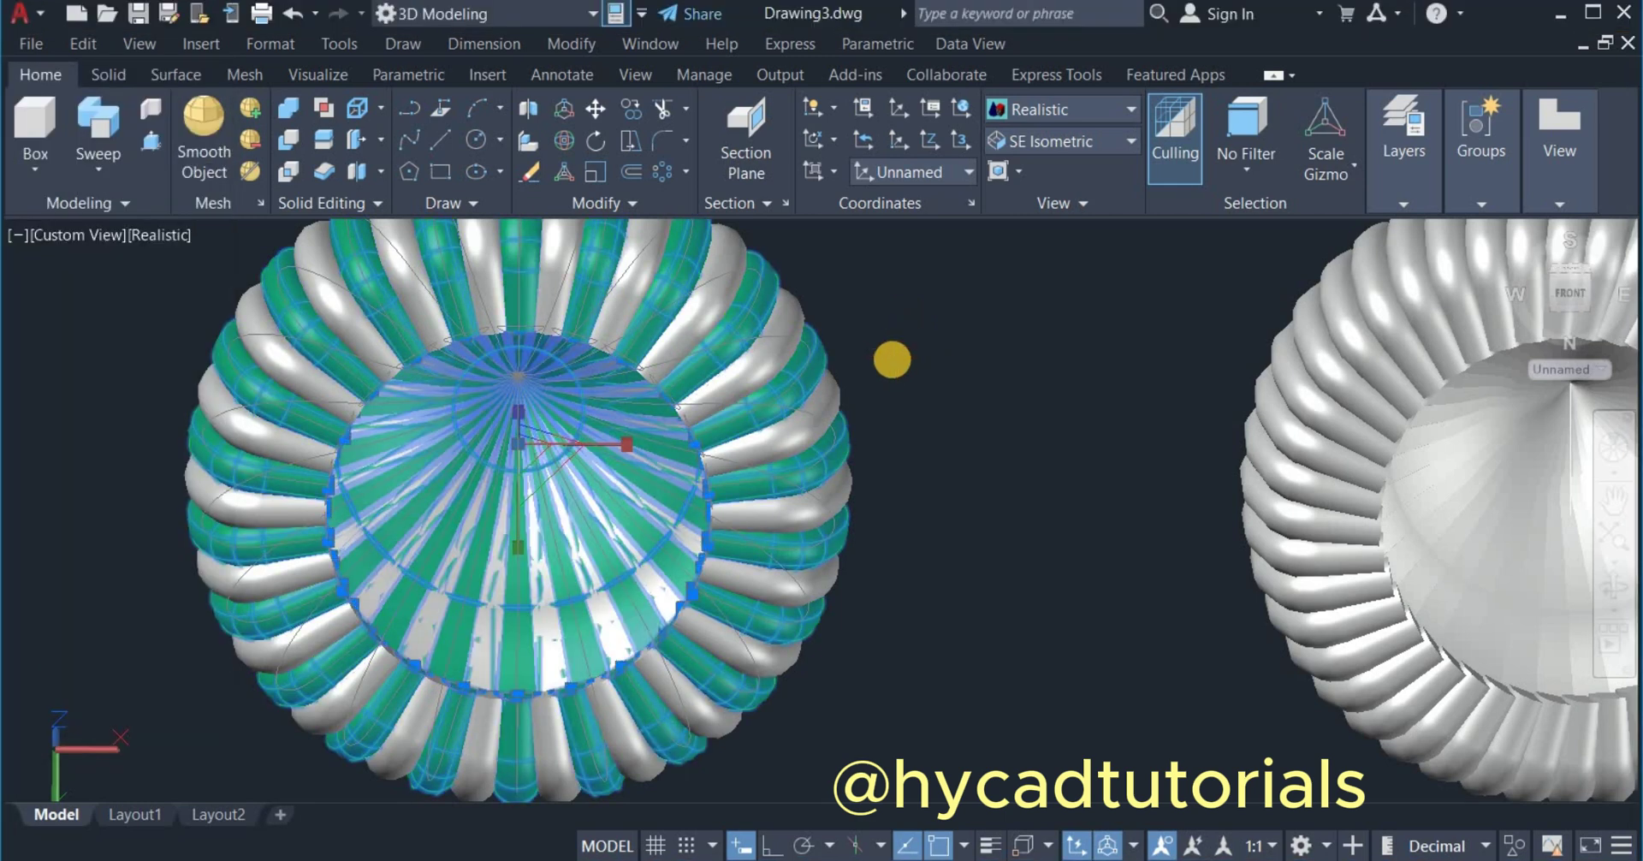
{"action": "key", "text": "Escape"}
Select every other stripe around the second dome from its underside
{"action": "scroll", "coordinate": [892, 358], "scroll_direction": "down", "scroll_amount": 4}
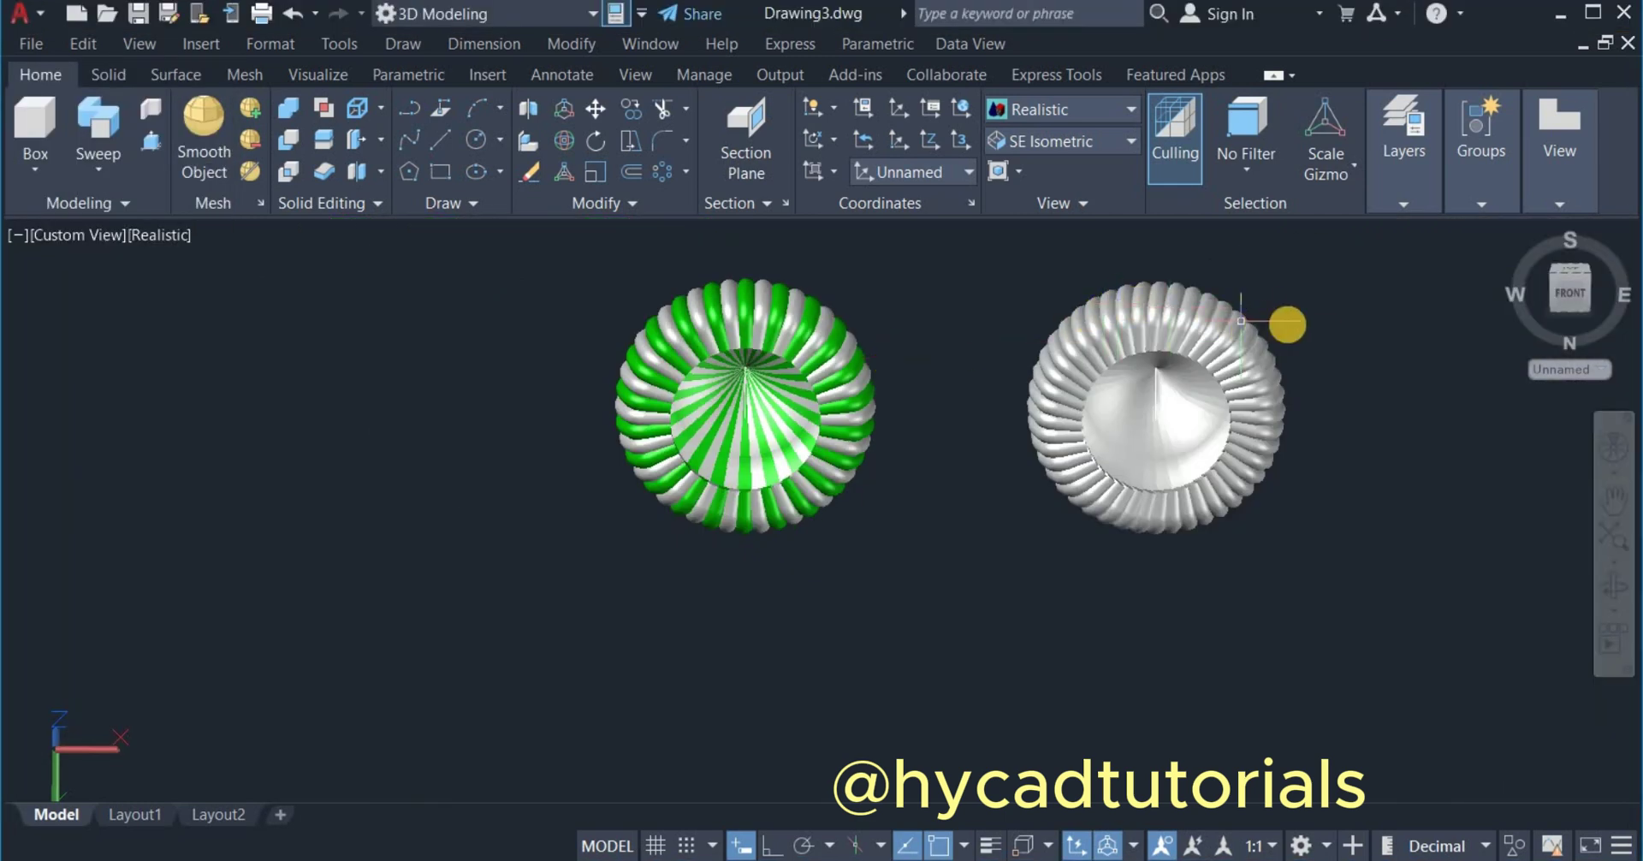
{"action": "scroll", "coordinate": [1288, 324], "scroll_direction": "up", "scroll_amount": 4}
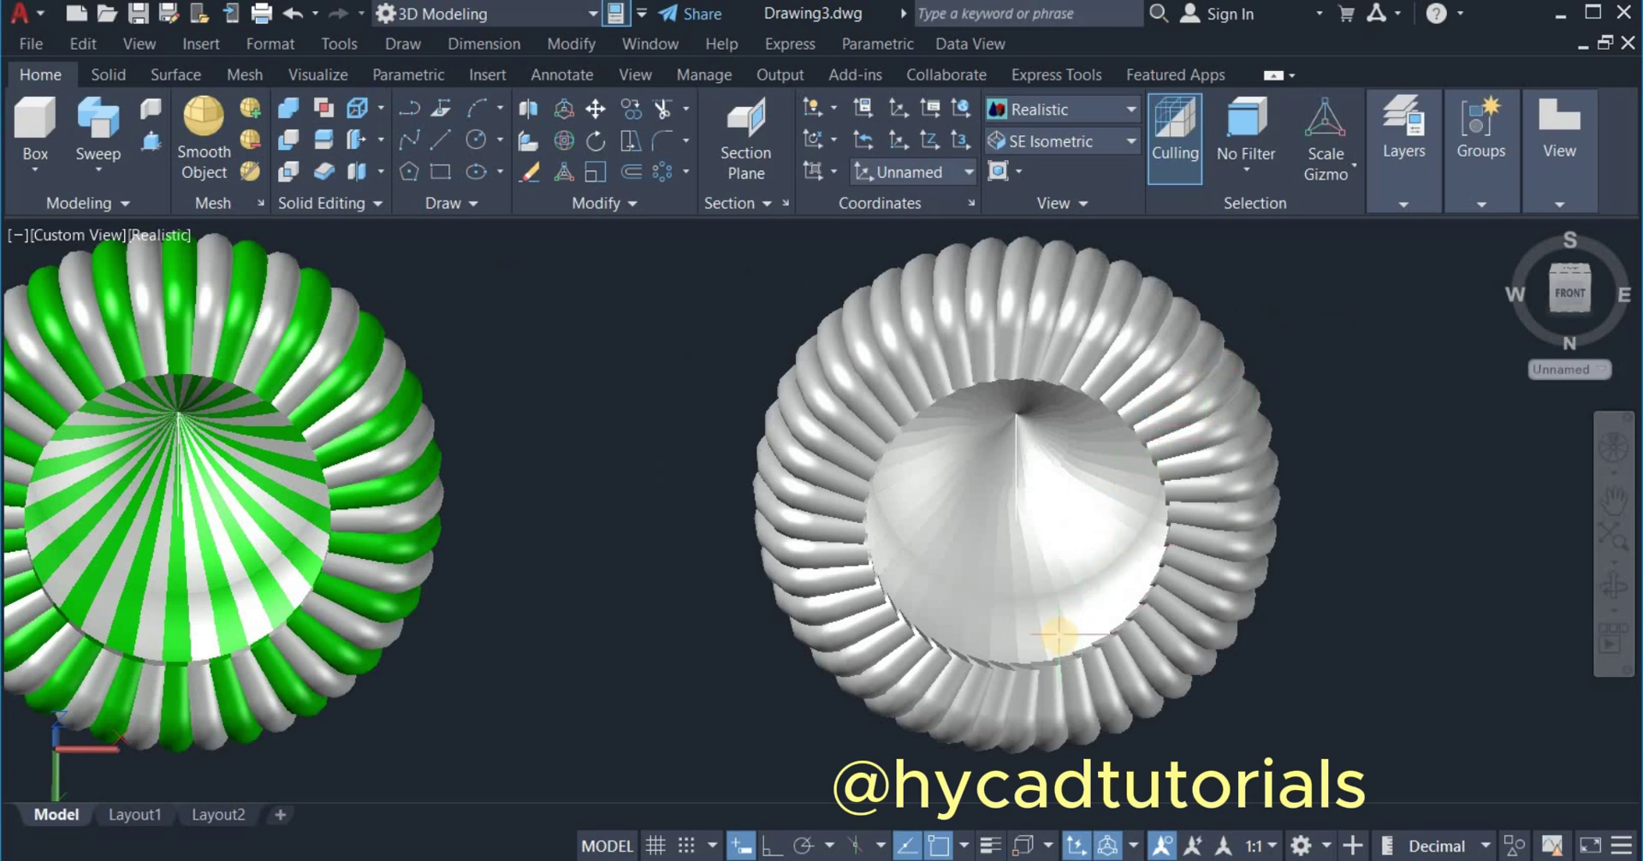
{"action": "scroll", "coordinate": [918, 672], "scroll_direction": "up", "scroll_amount": 2}
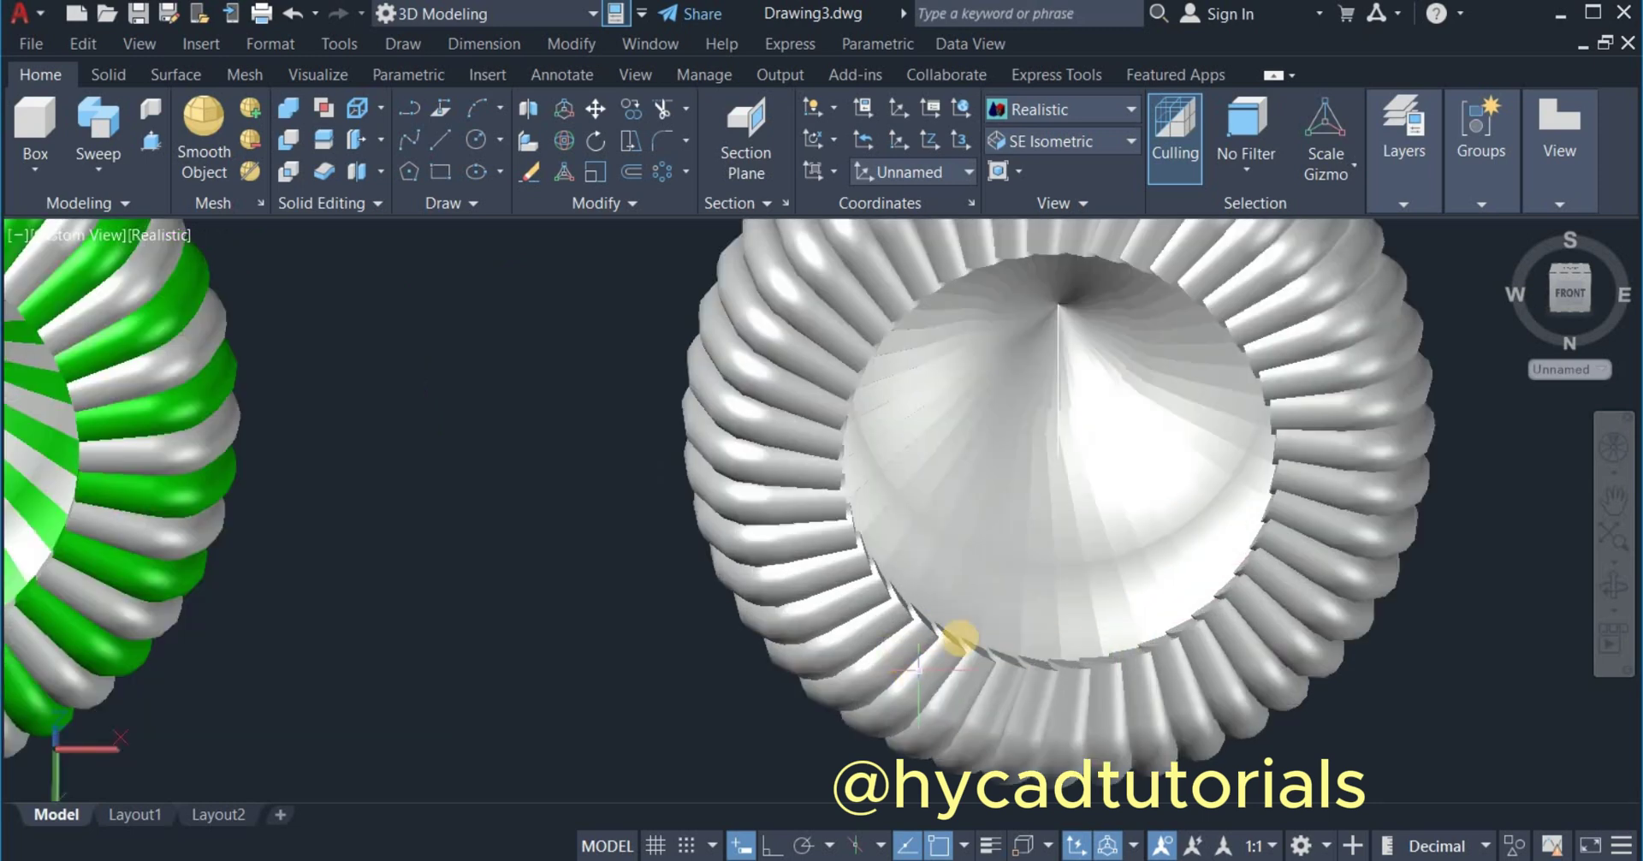
{"action": "left_click", "coordinate": [1062, 759]}
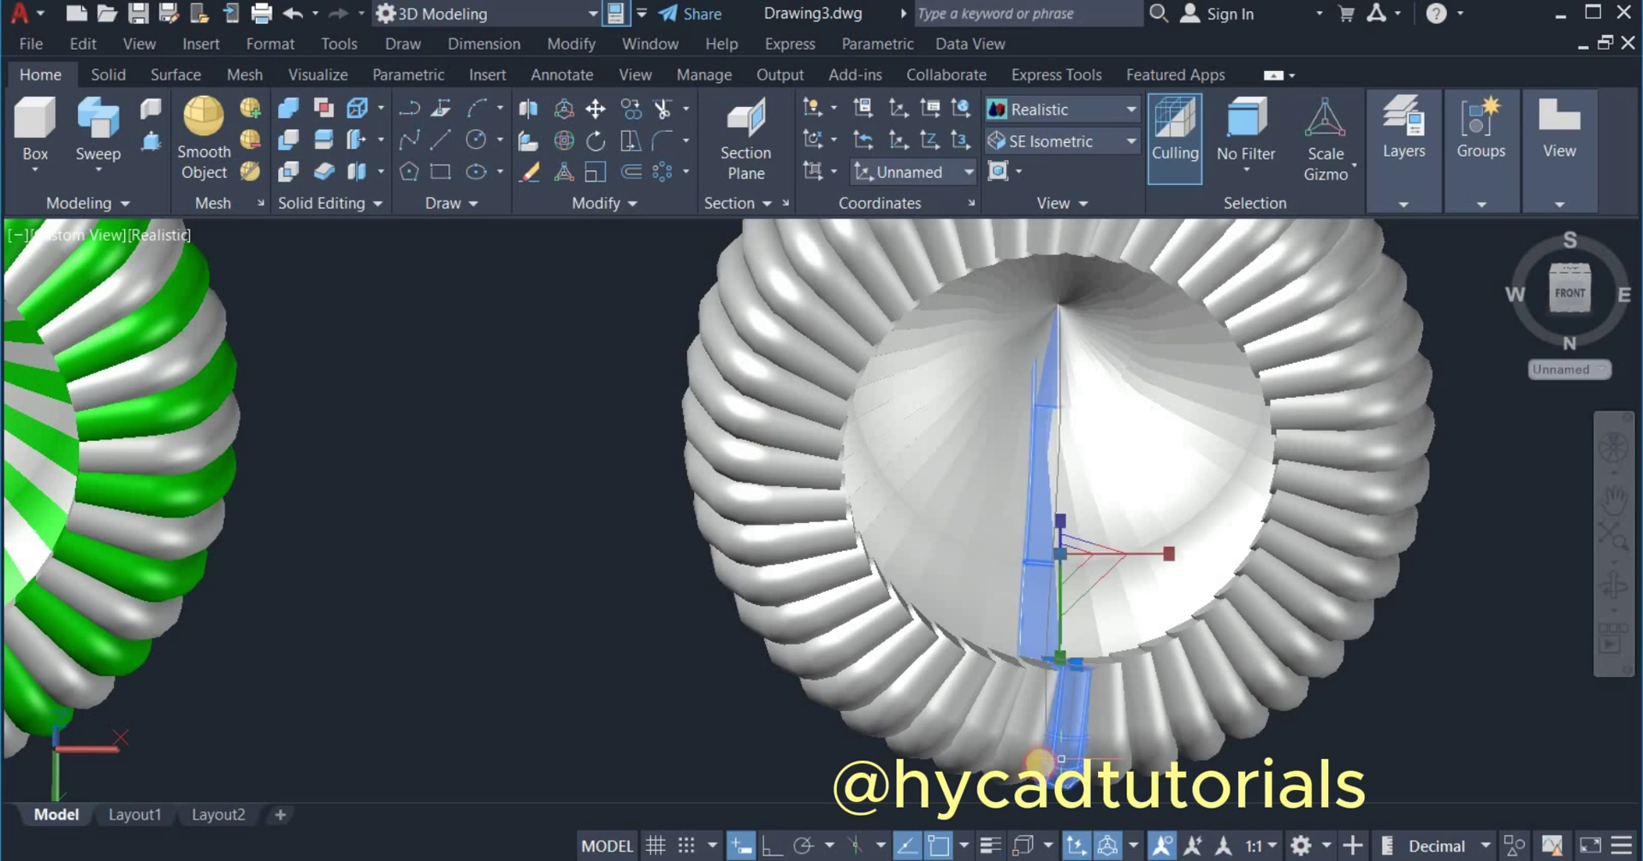
{"action": "left_click", "coordinate": [976, 757]}
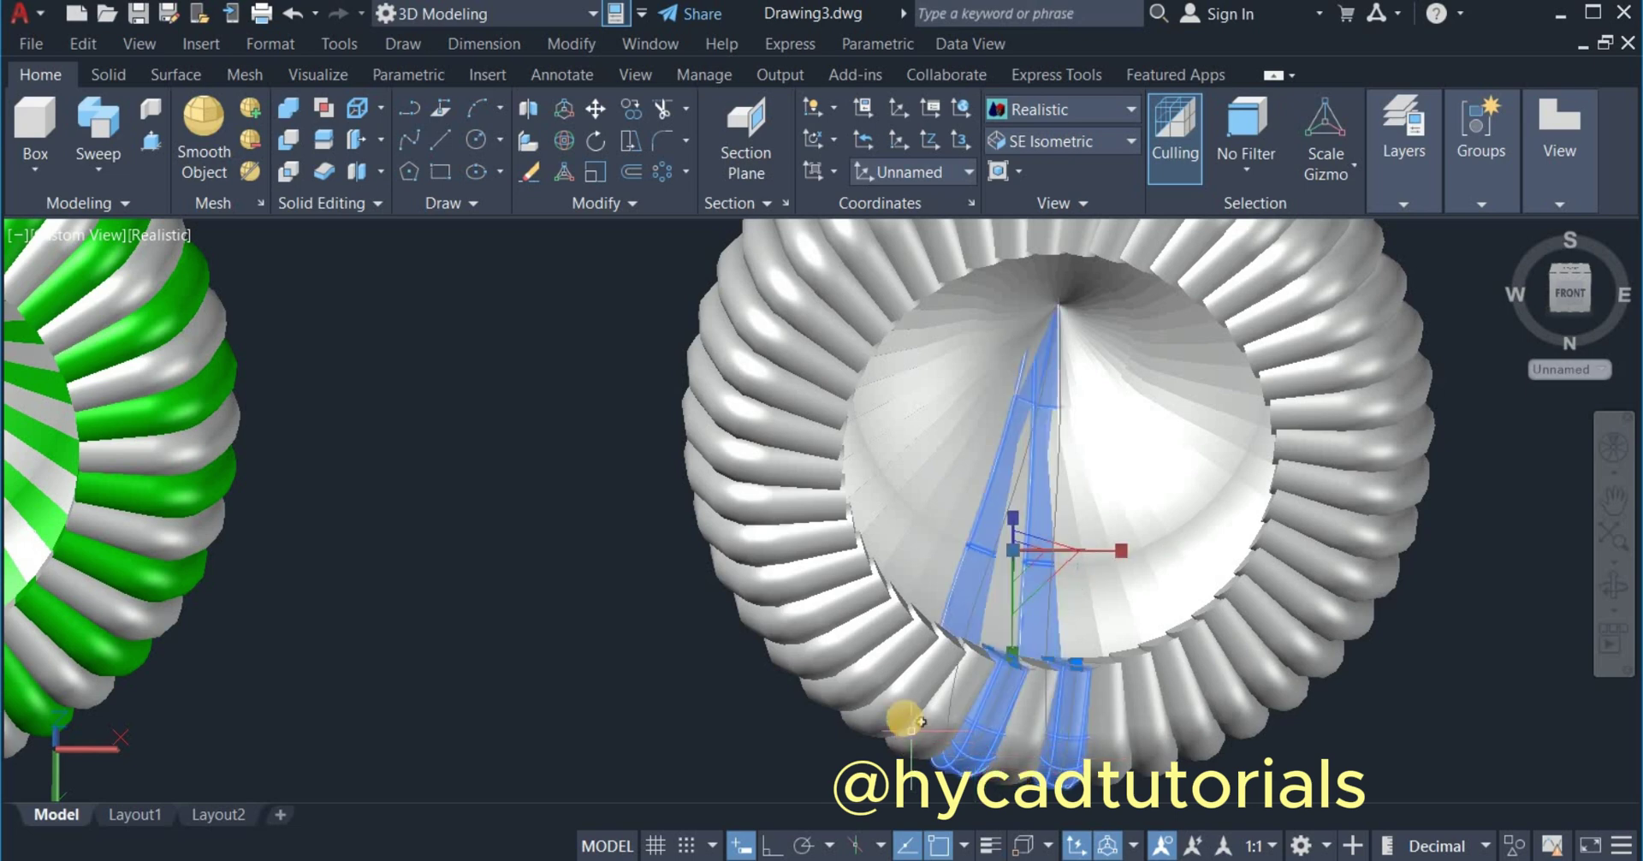
{"action": "double_click", "coordinate": [914, 724]}
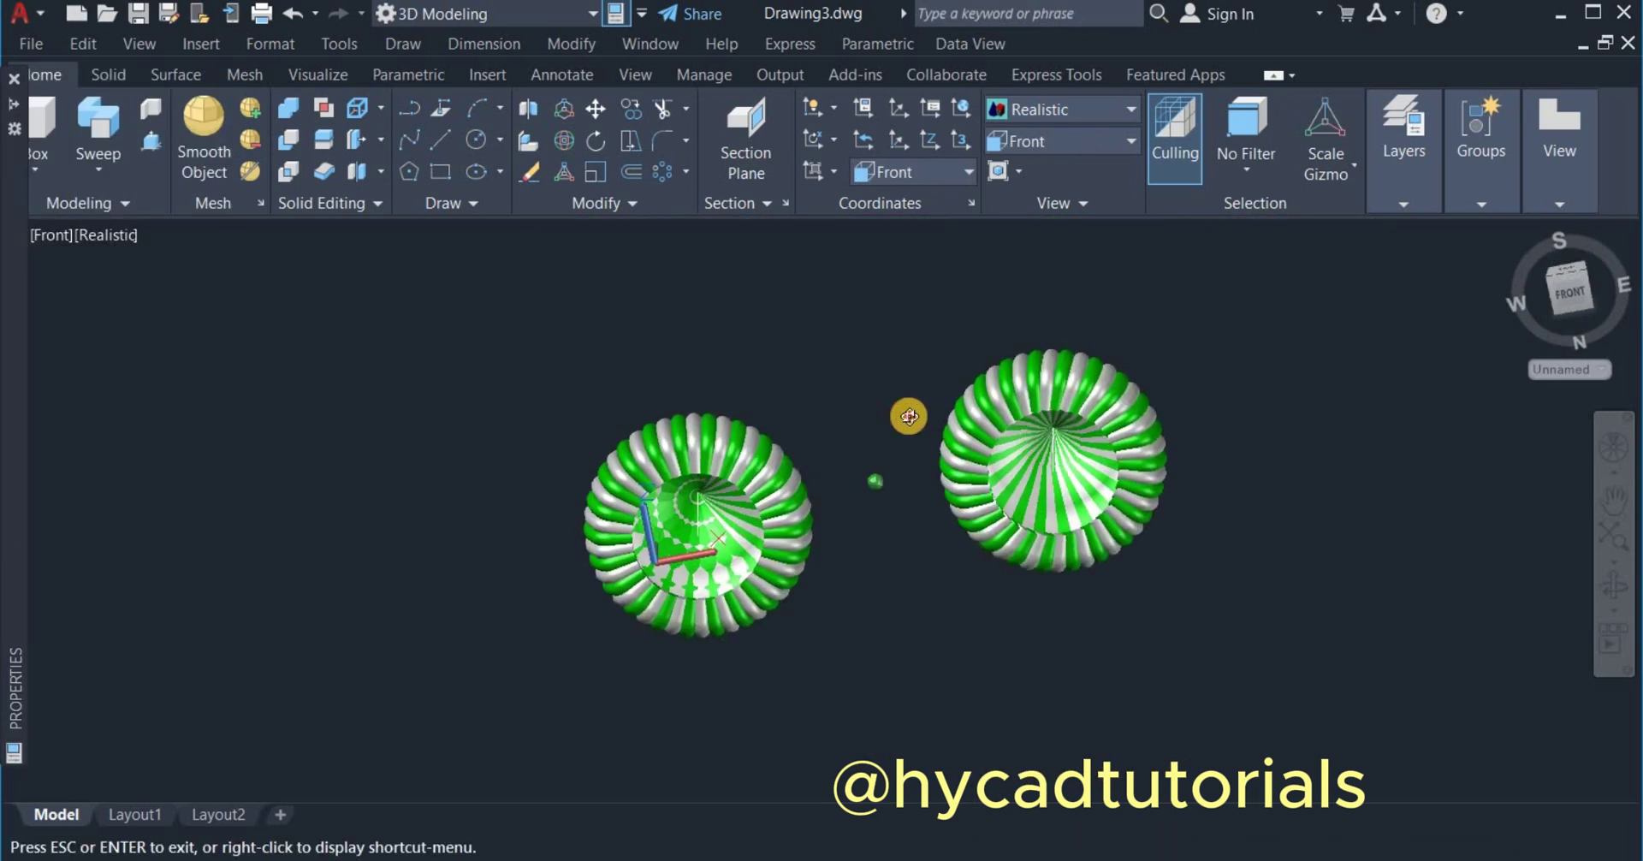
Unite all stripes of the first dome into one solid with Union
{"action": "middle_click_drag", "start_coordinate": [906, 415], "coordinate": [910, 624], "text": "shift"}
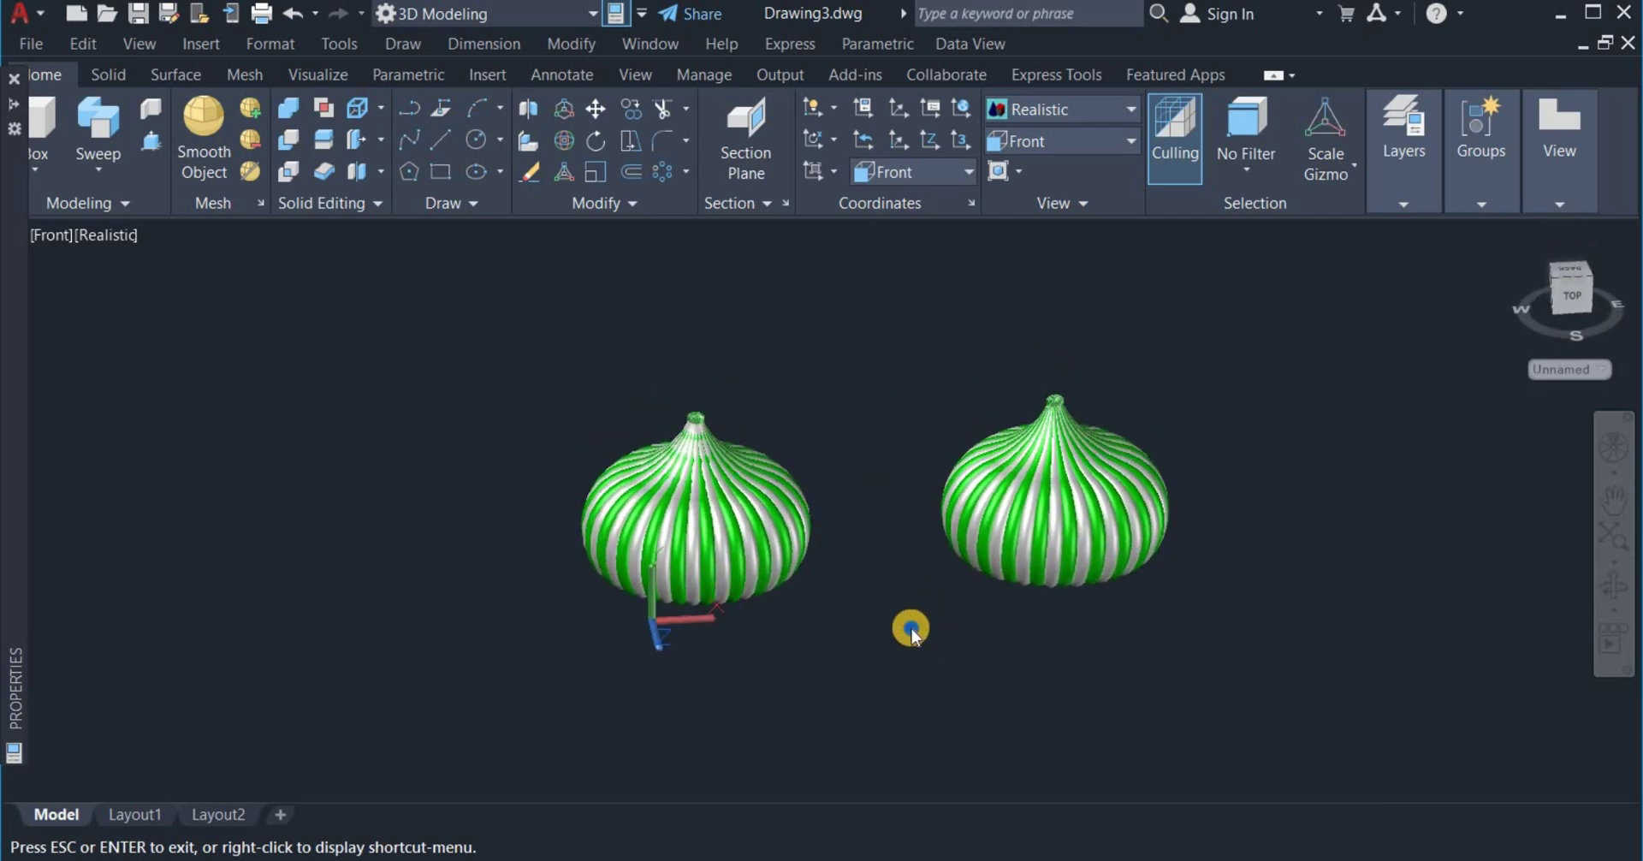
{"action": "right_click", "coordinate": [912, 626]}
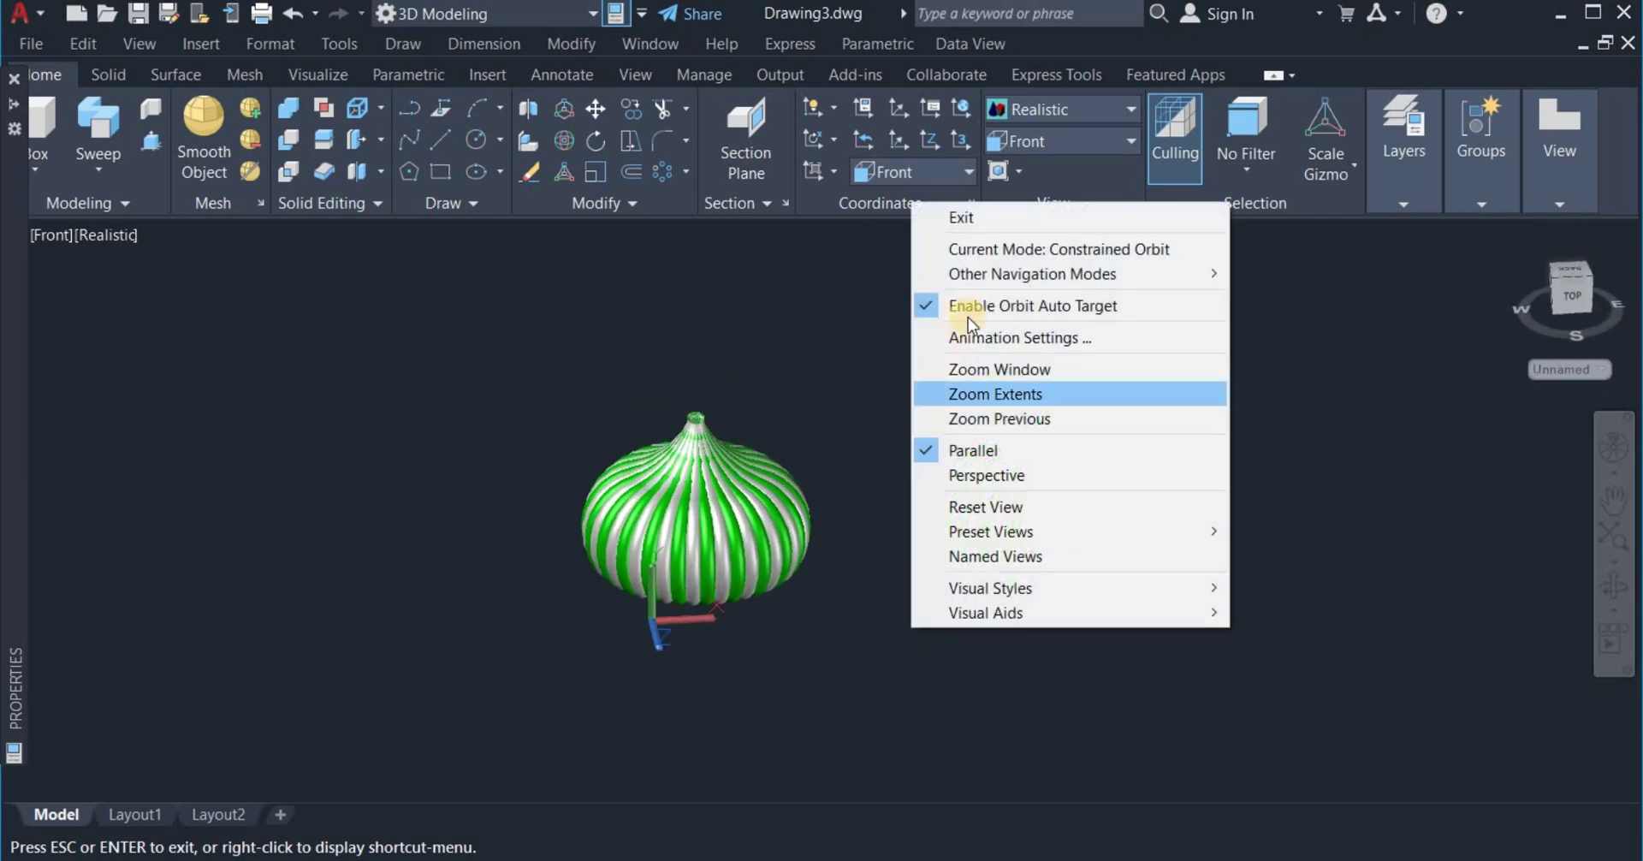
{"action": "left_click", "coordinate": [979, 221]}
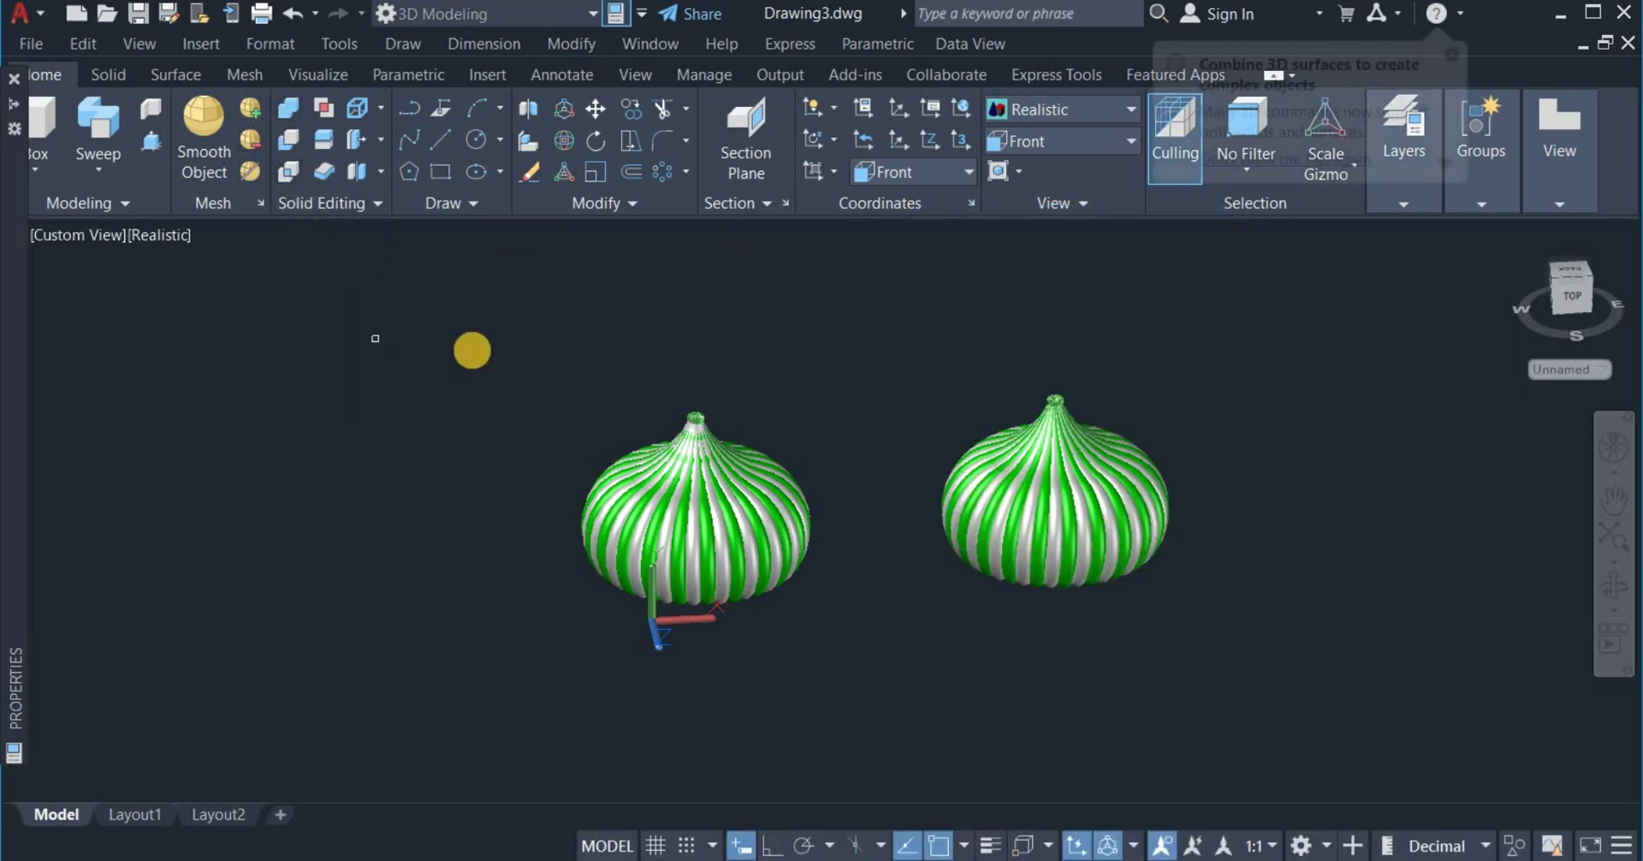
{"action": "left_click", "coordinate": [470, 349]}
{"action": "left_click", "coordinate": [940, 674]}
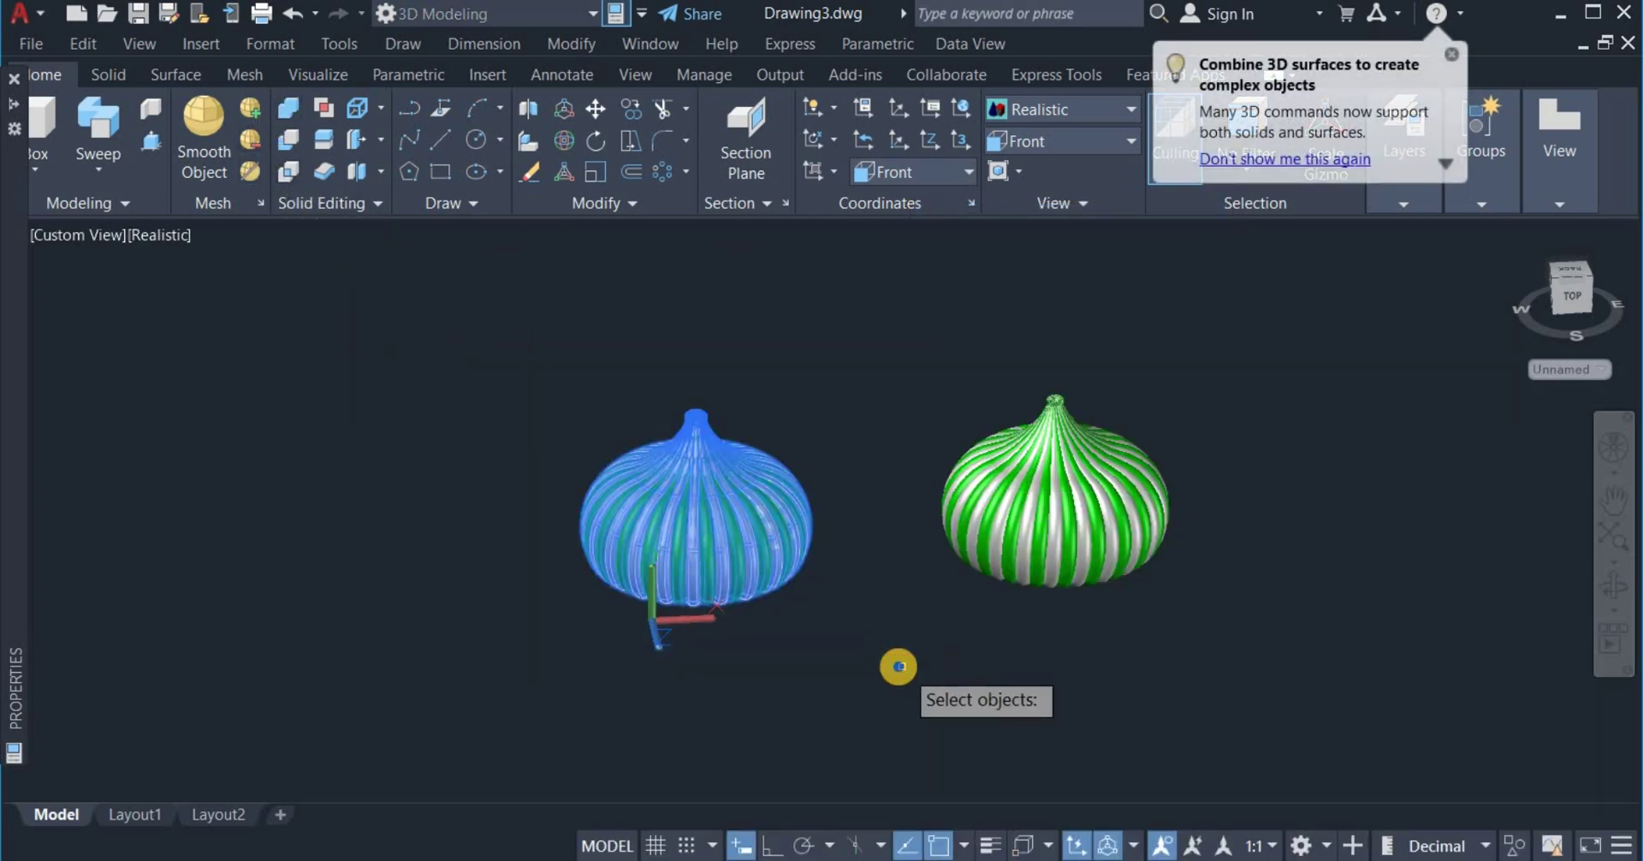
{"action": "key", "text": "Escape"}
Combine all stripes of the second dome into one solid with Union
{"action": "left_click", "coordinate": [918, 356]}
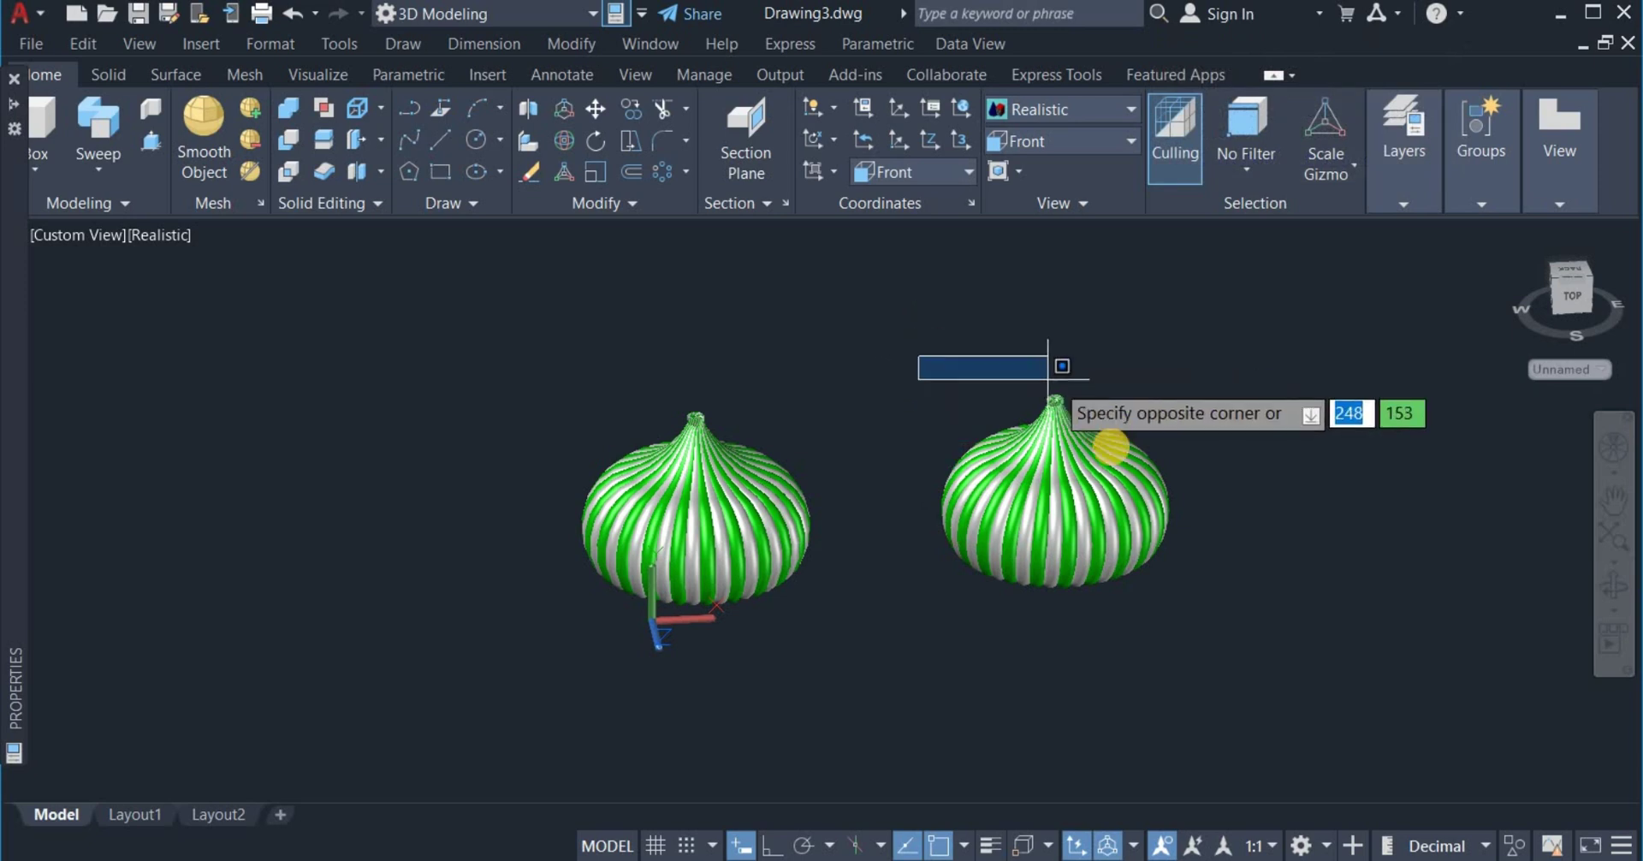
{"action": "left_click", "coordinate": [1217, 621]}
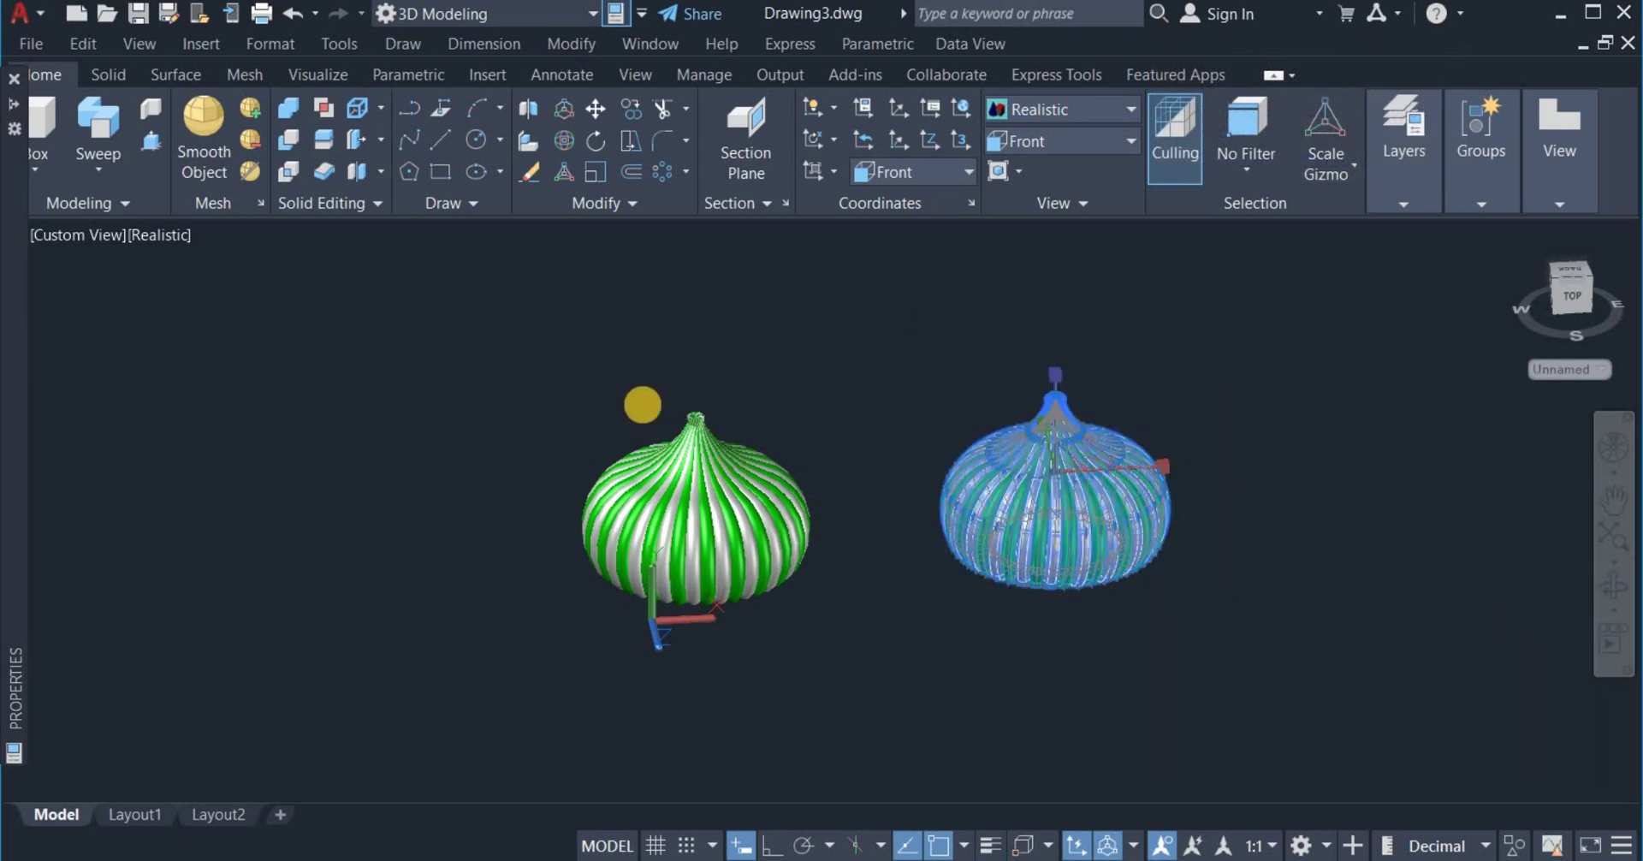
{"action": "left_click", "coordinate": [289, 108]}
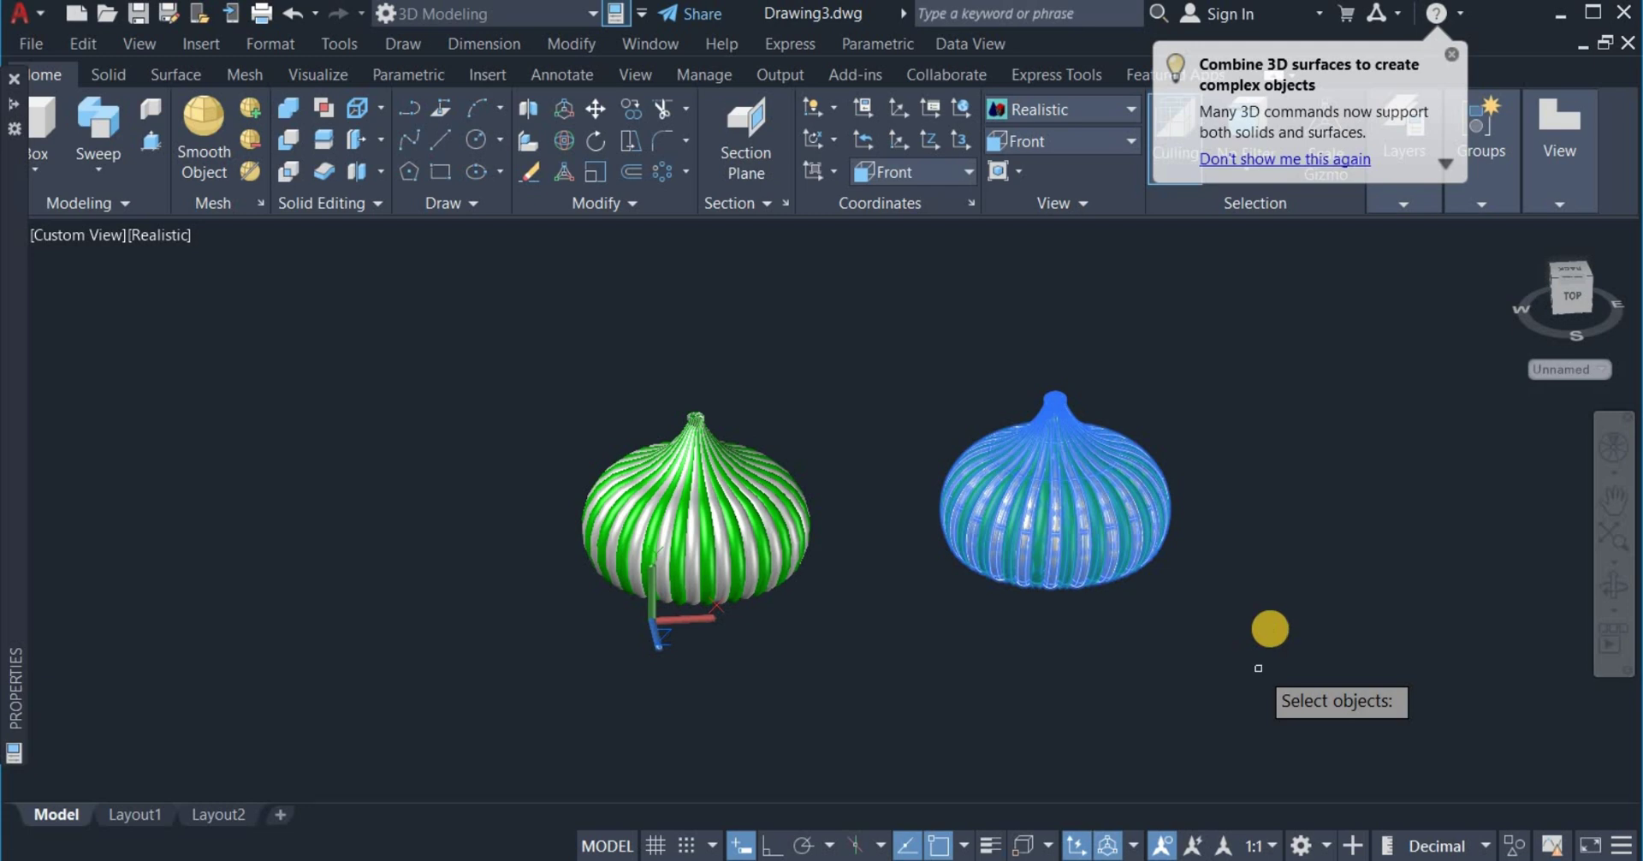
{"action": "key", "text": "Return"}
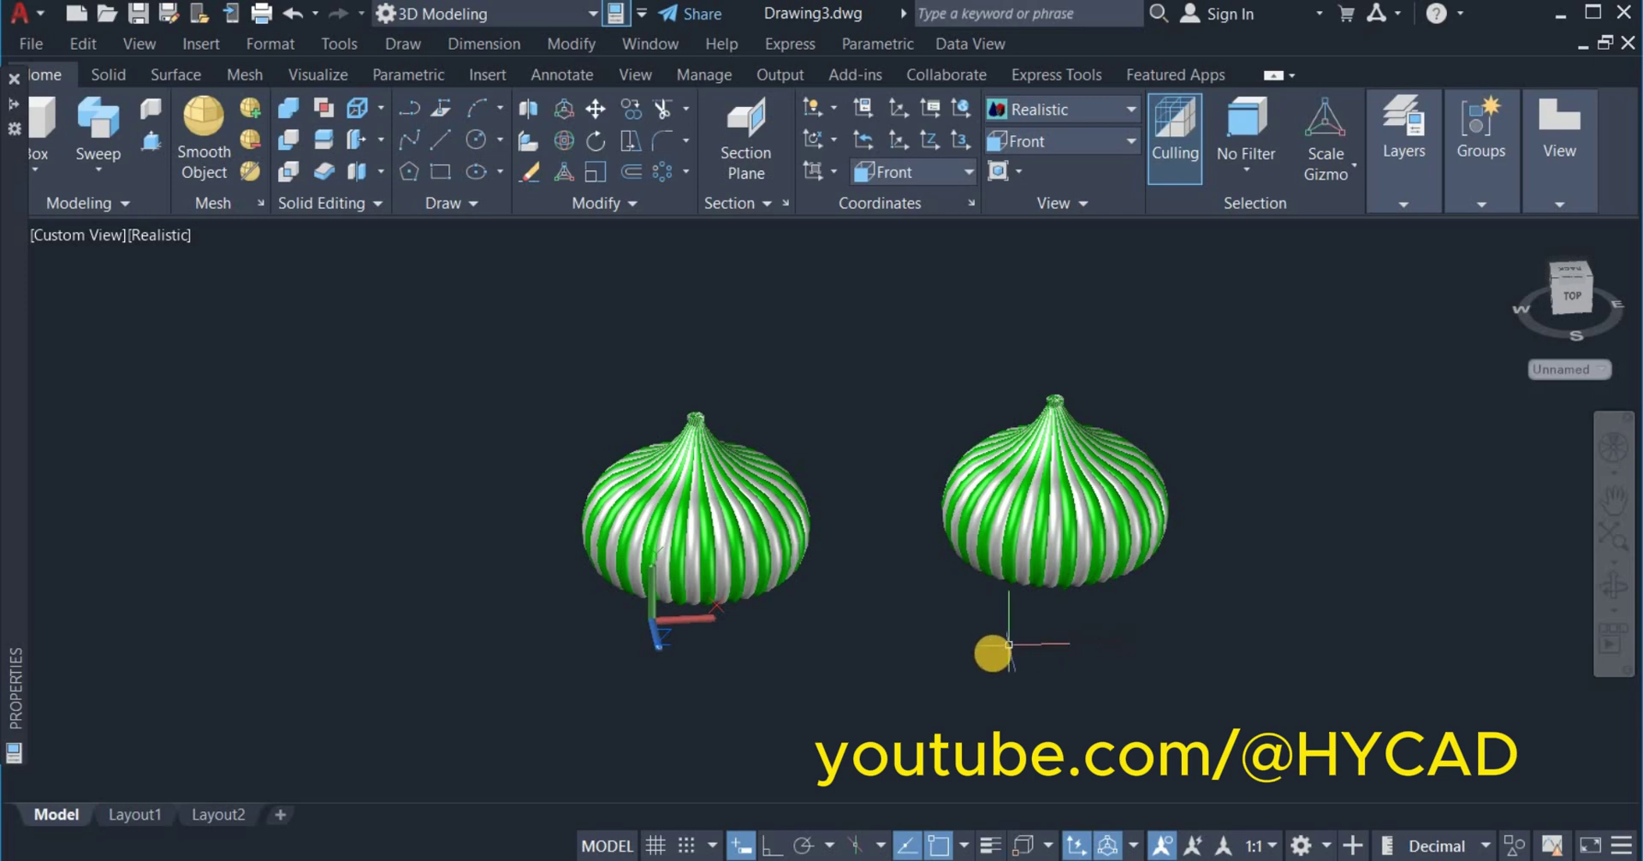
Examine both striped domes up close and from slightly below, including their open undersides
{"action": "scroll", "coordinate": [1091, 502], "scroll_direction": "up", "scroll_amount": 4}
{"action": "left_click", "coordinate": [1616, 582]}
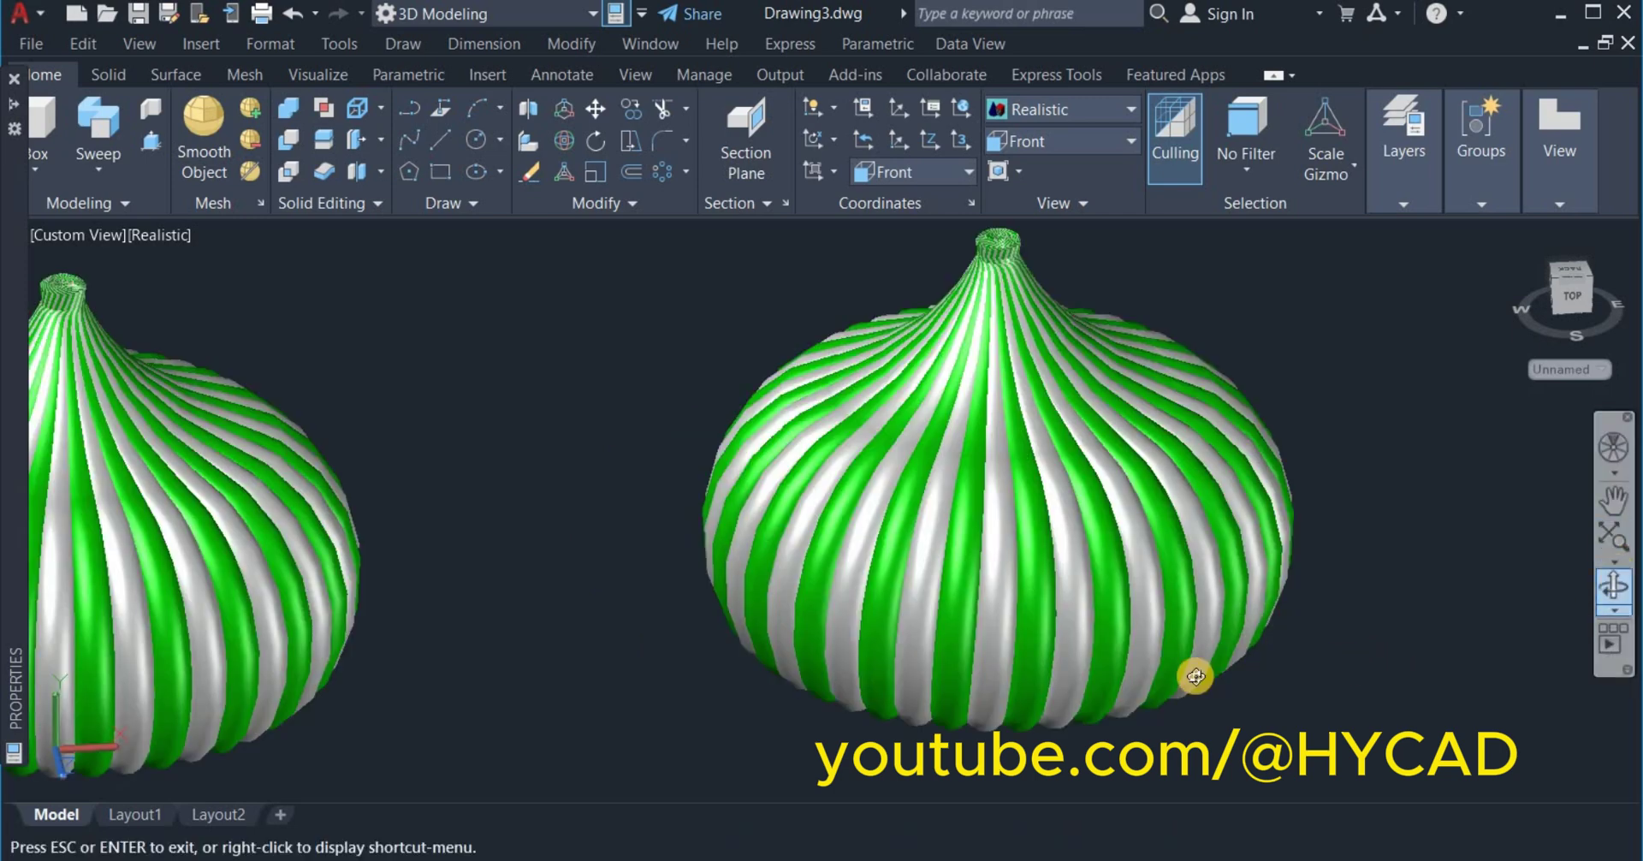
{"action": "left_click_drag", "start_coordinate": [1041, 606], "coordinate": [721, 568]}
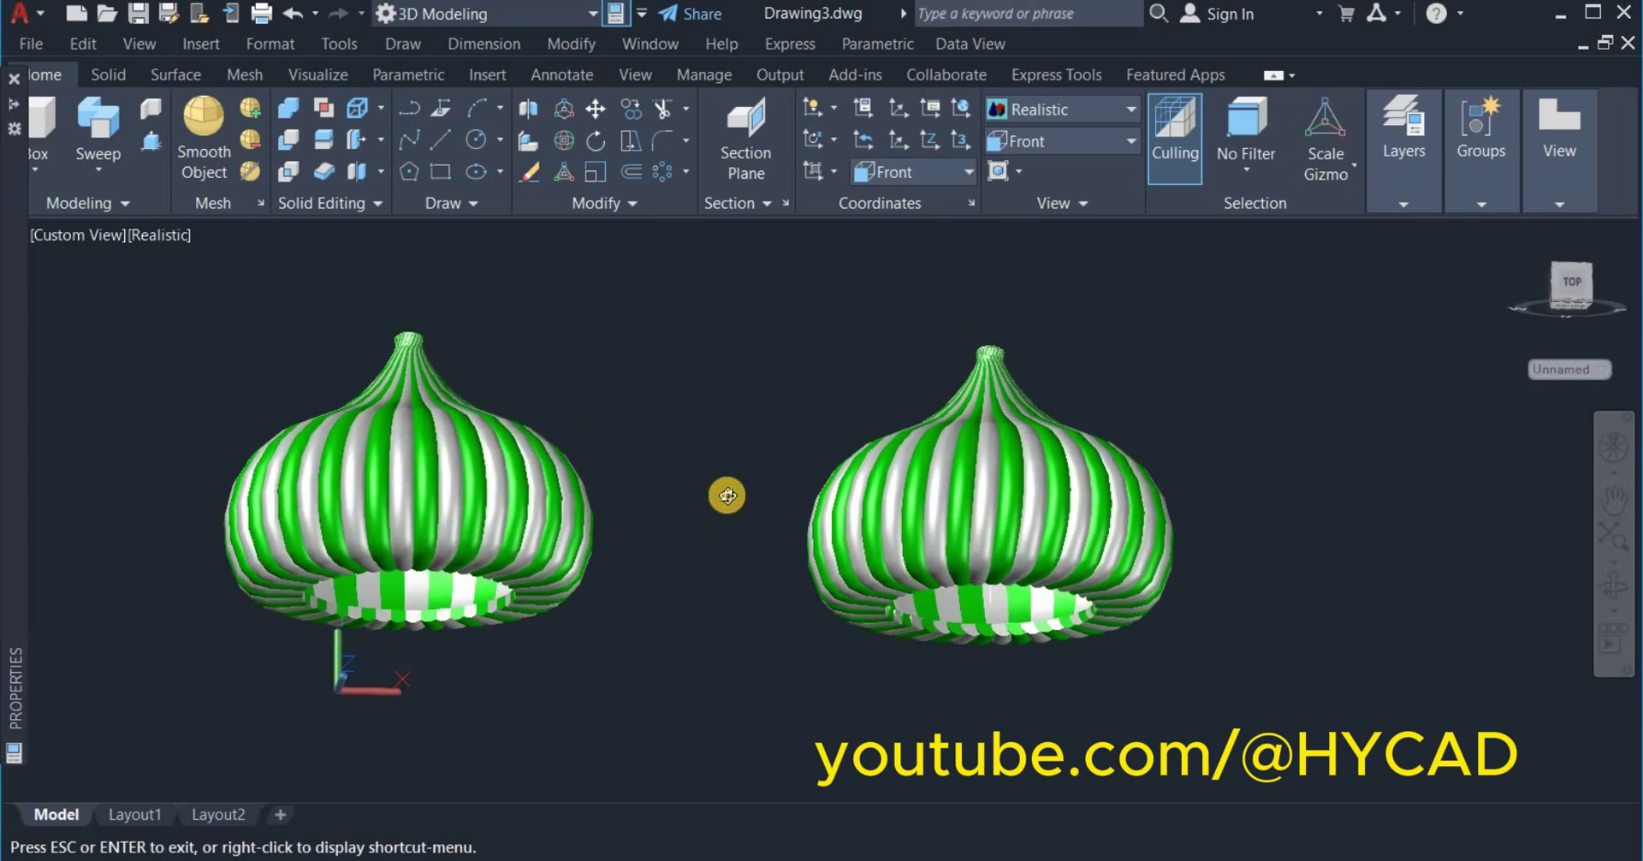
{"action": "right_click", "coordinate": [724, 497]}
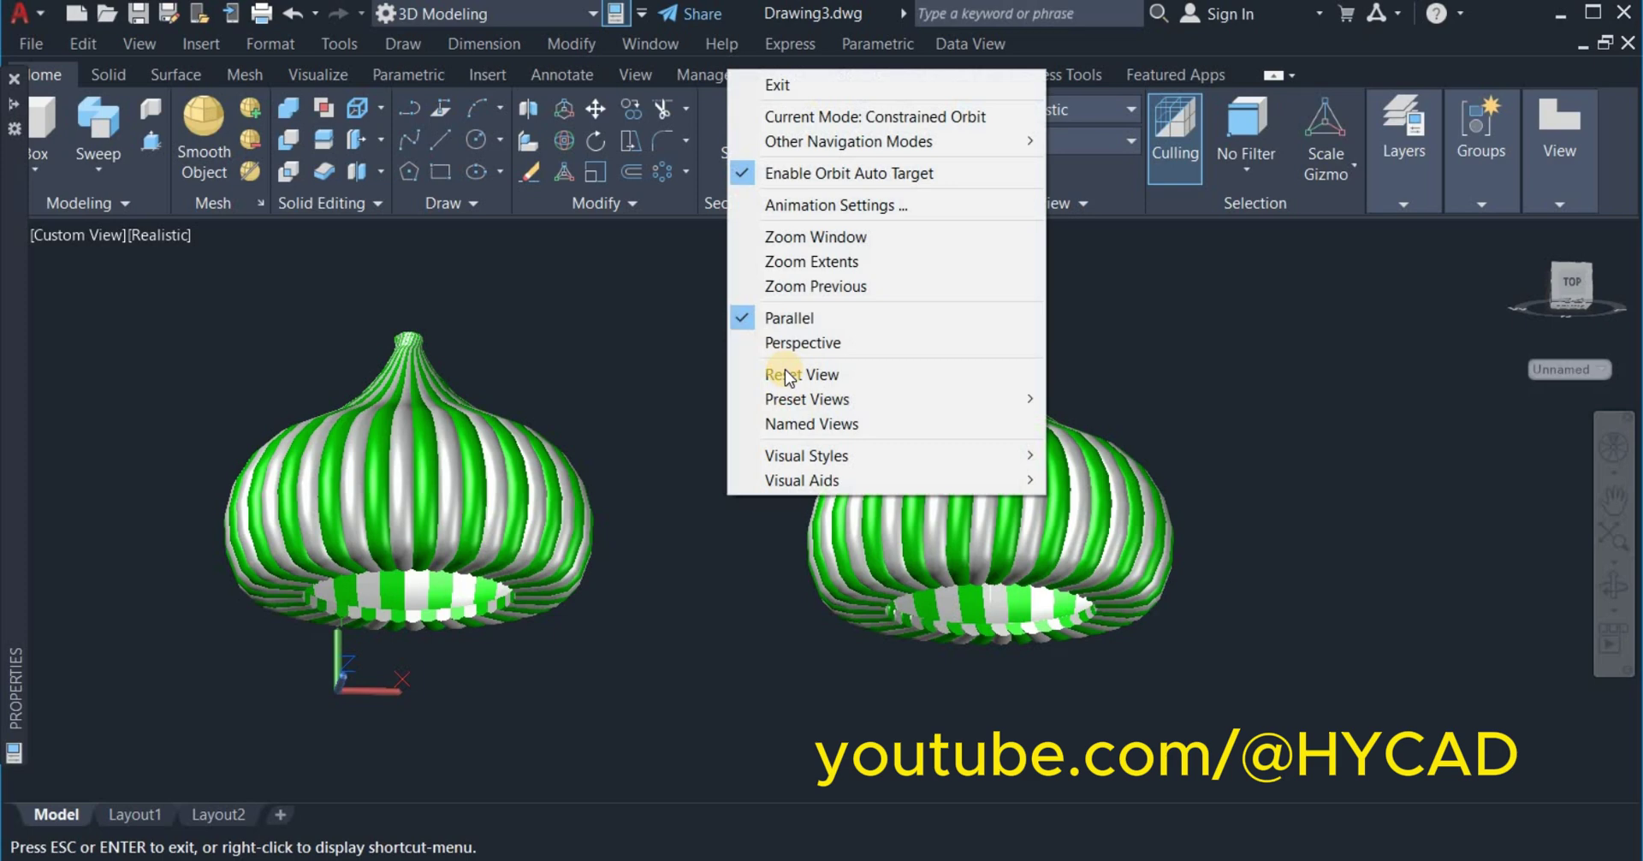
{"action": "left_click", "coordinate": [822, 85]}
{"action": "right_click", "coordinate": [729, 568]}
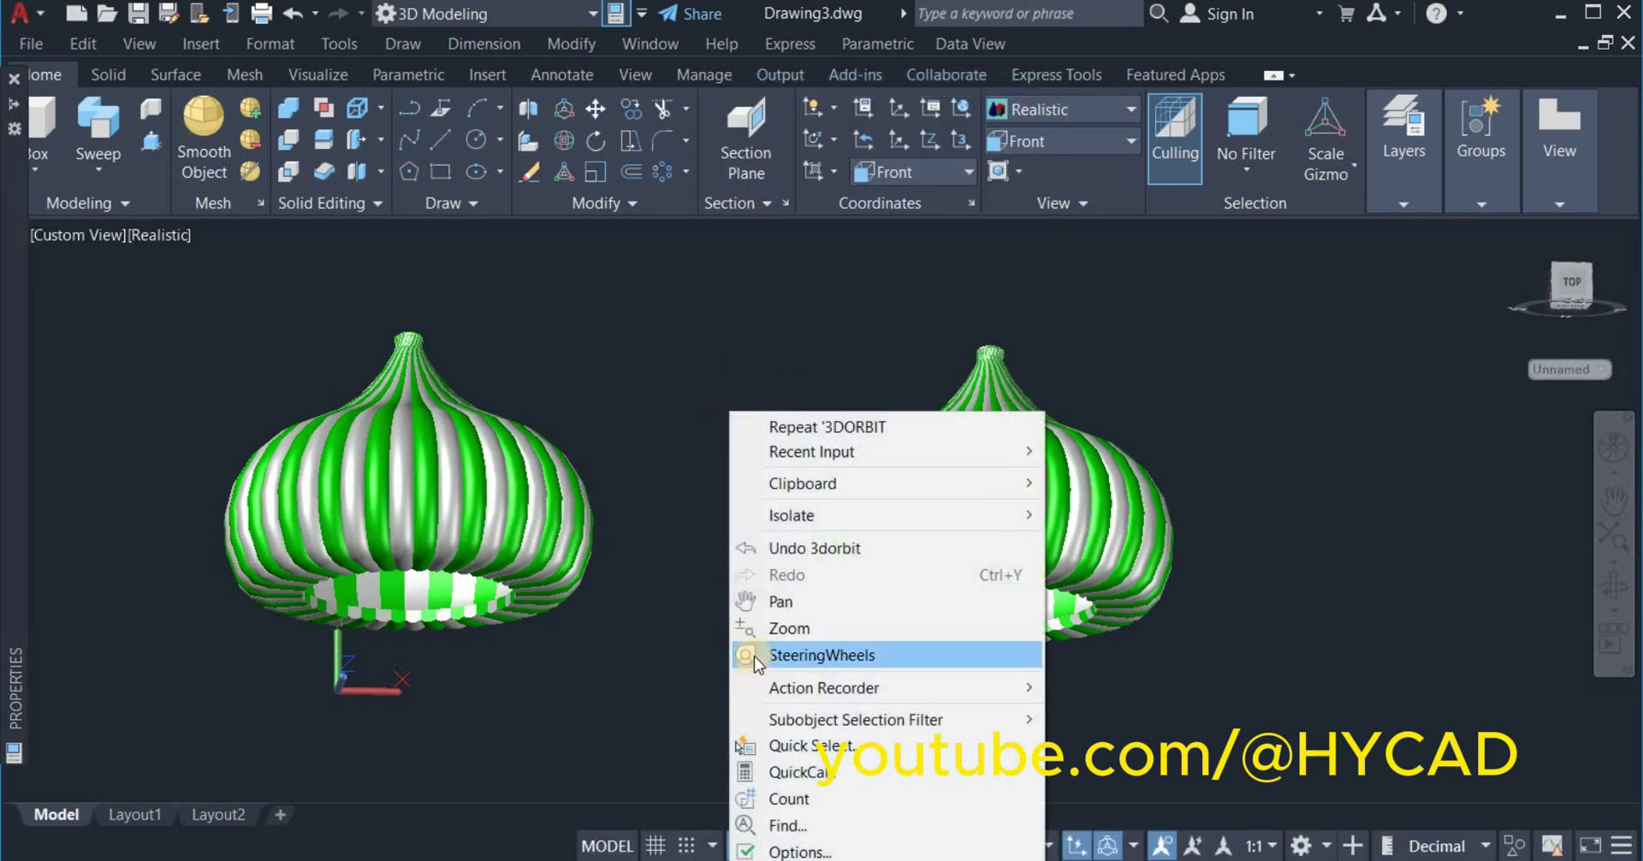
{"action": "left_click", "coordinate": [757, 602]}
{"action": "left_click_drag", "start_coordinate": [697, 629], "coordinate": [806, 633]}
{"action": "right_click", "coordinate": [781, 524]}
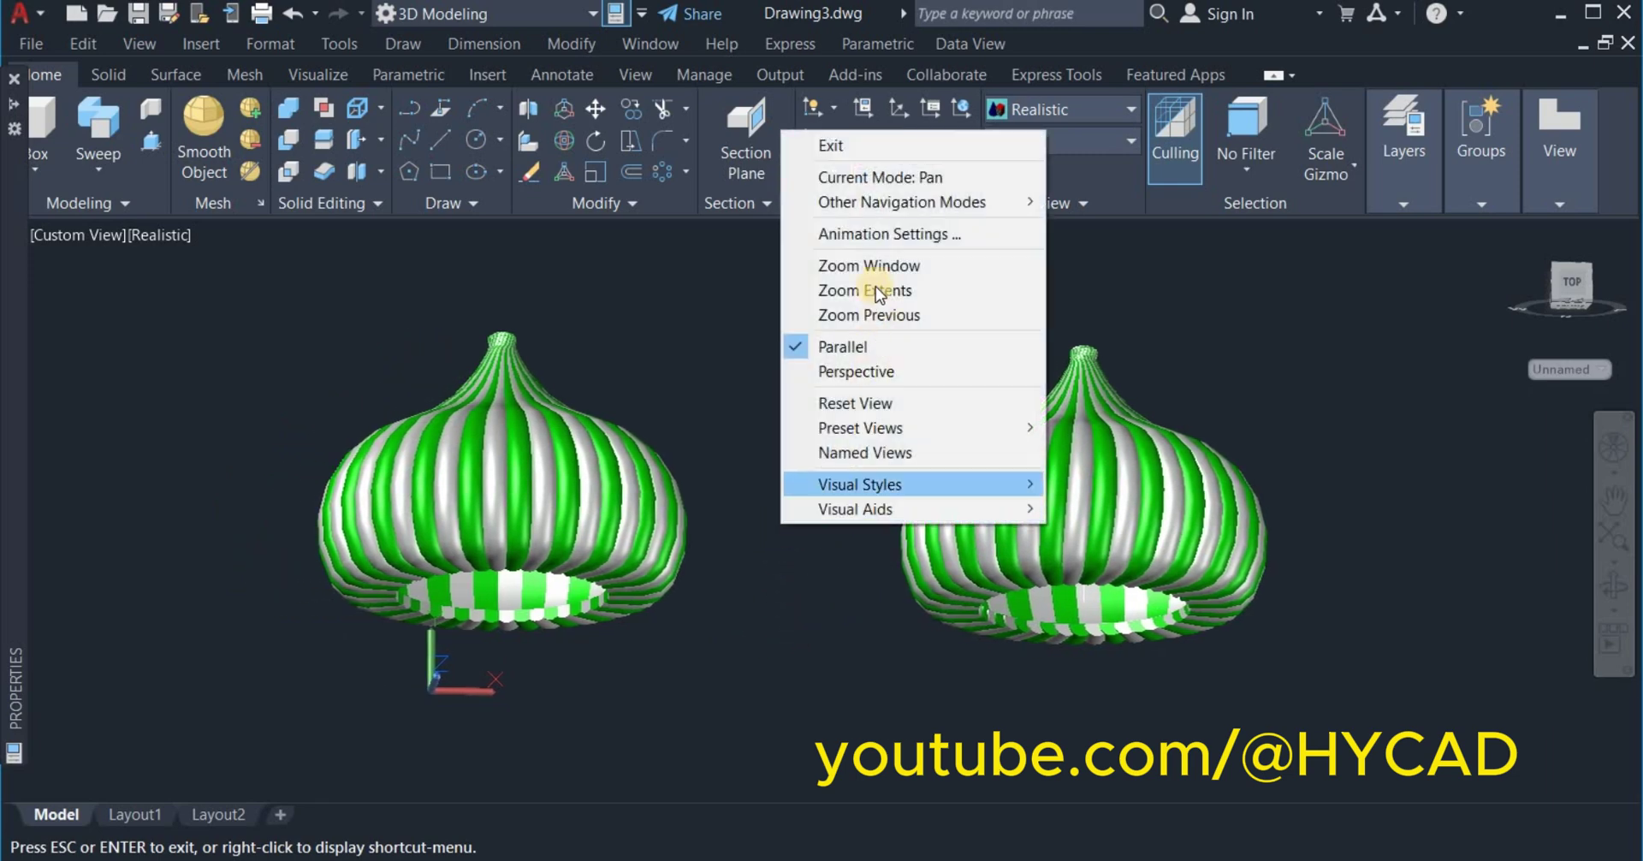
{"action": "left_click", "coordinate": [892, 142]}
Define a new UCS with its origin in empty space below the first dome, with the X axis running toward the domes
{"action": "left_click", "coordinate": [902, 106]}
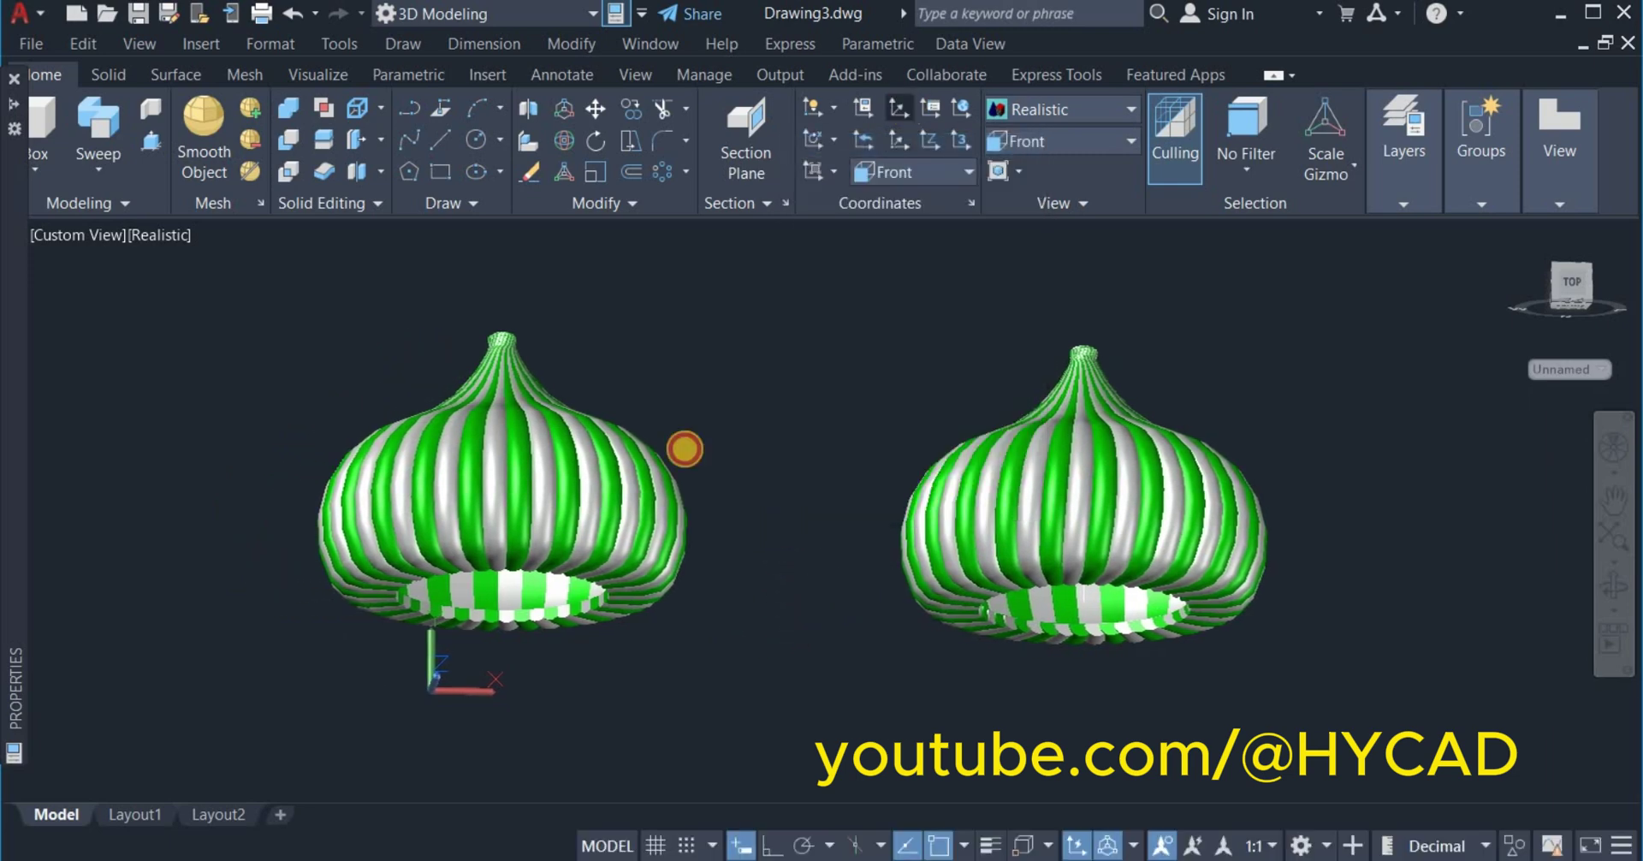
{"action": "left_click", "coordinate": [111, 757]}
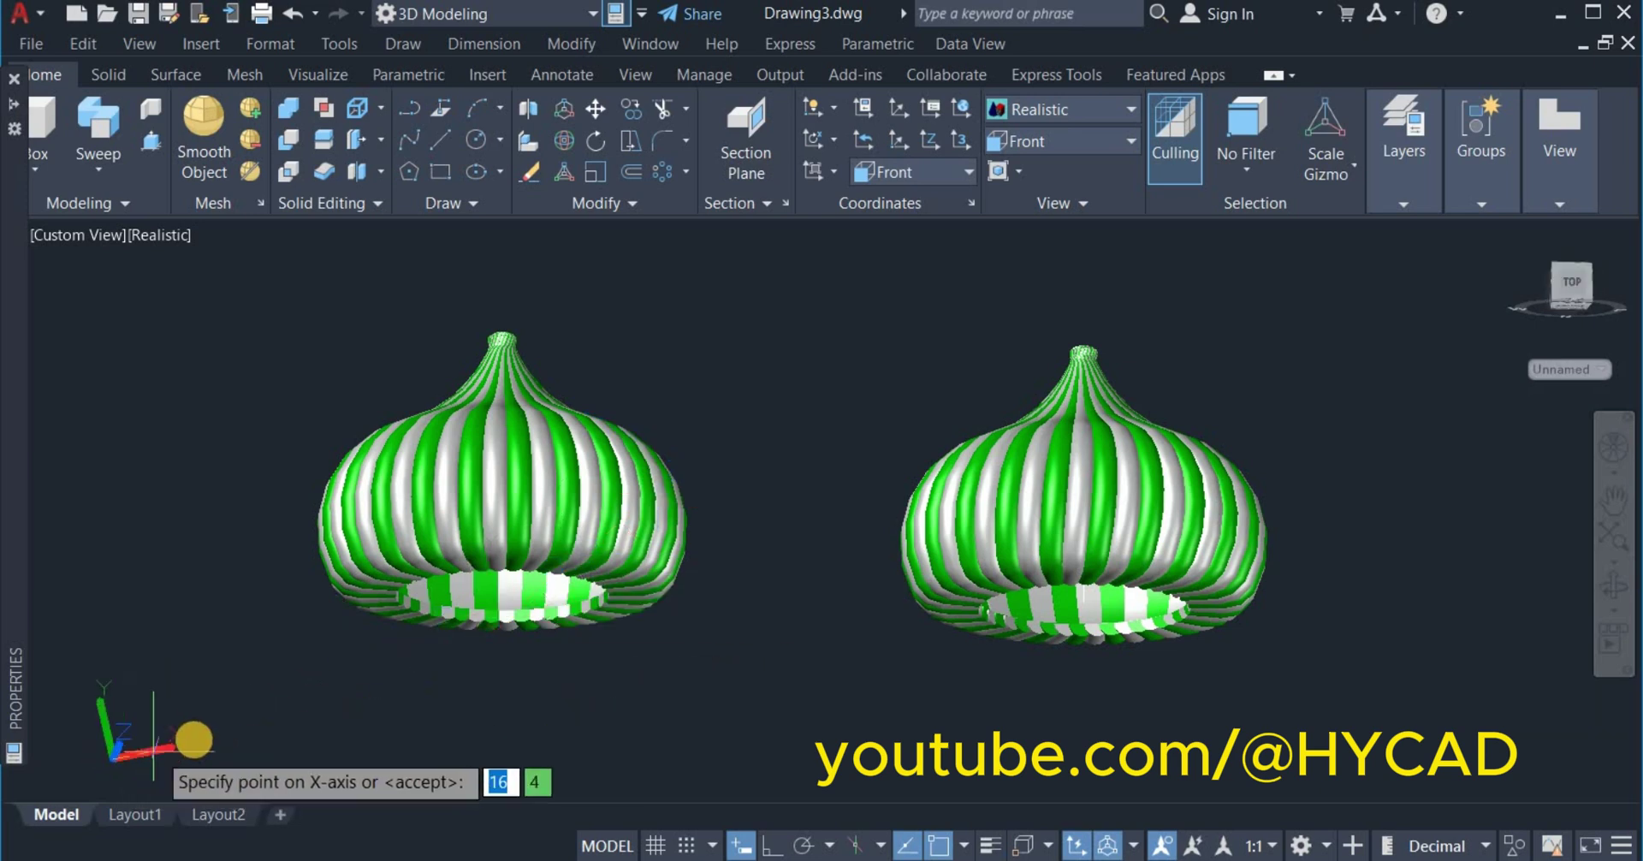
{"action": "left_click", "coordinate": [194, 740]}
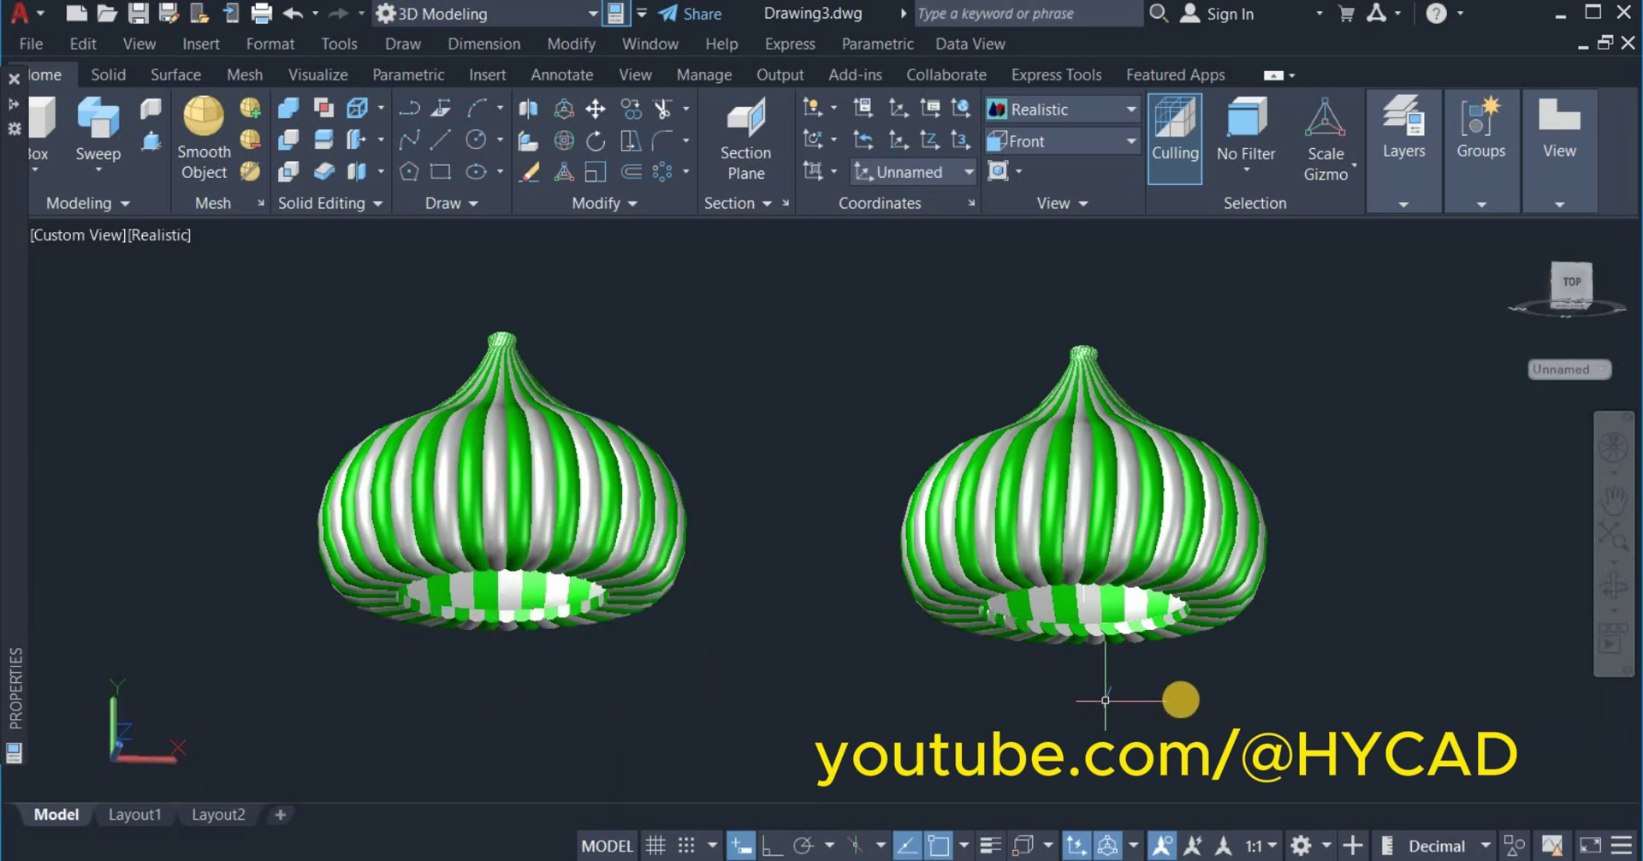